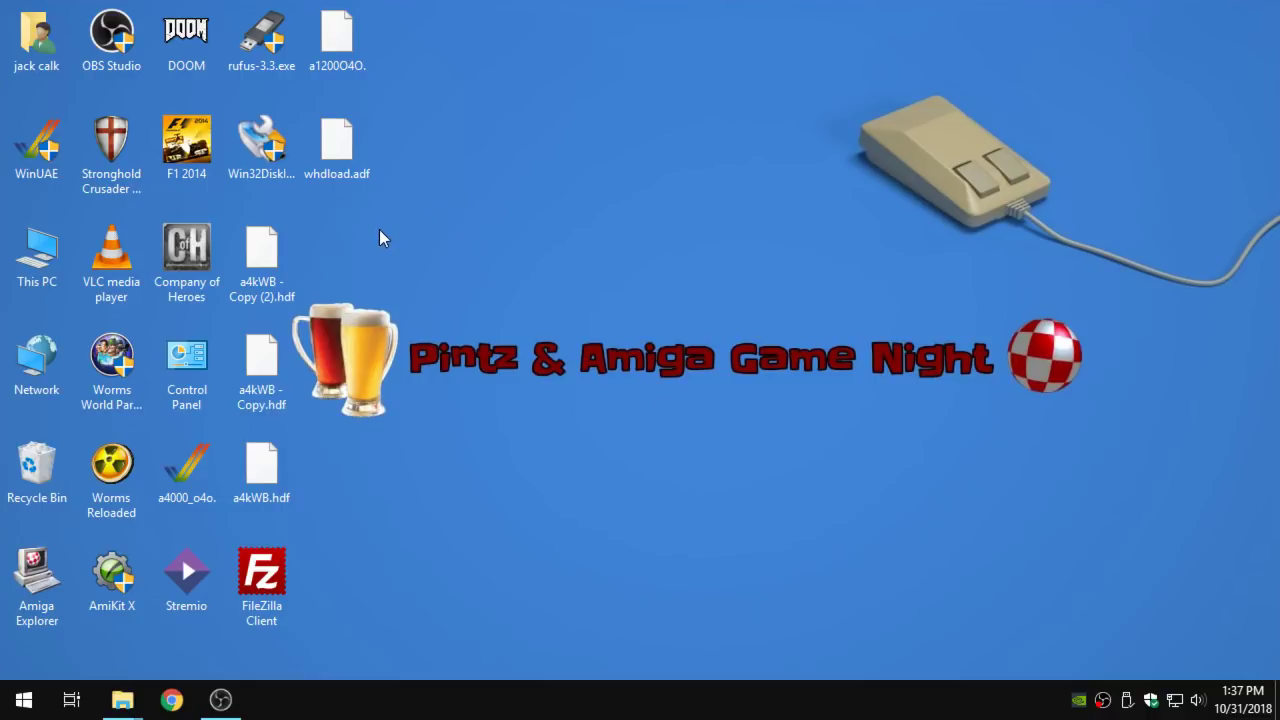
{"action": "left_click_drag", "start_coordinate": [434, 253], "coordinate": [1028, 495]}
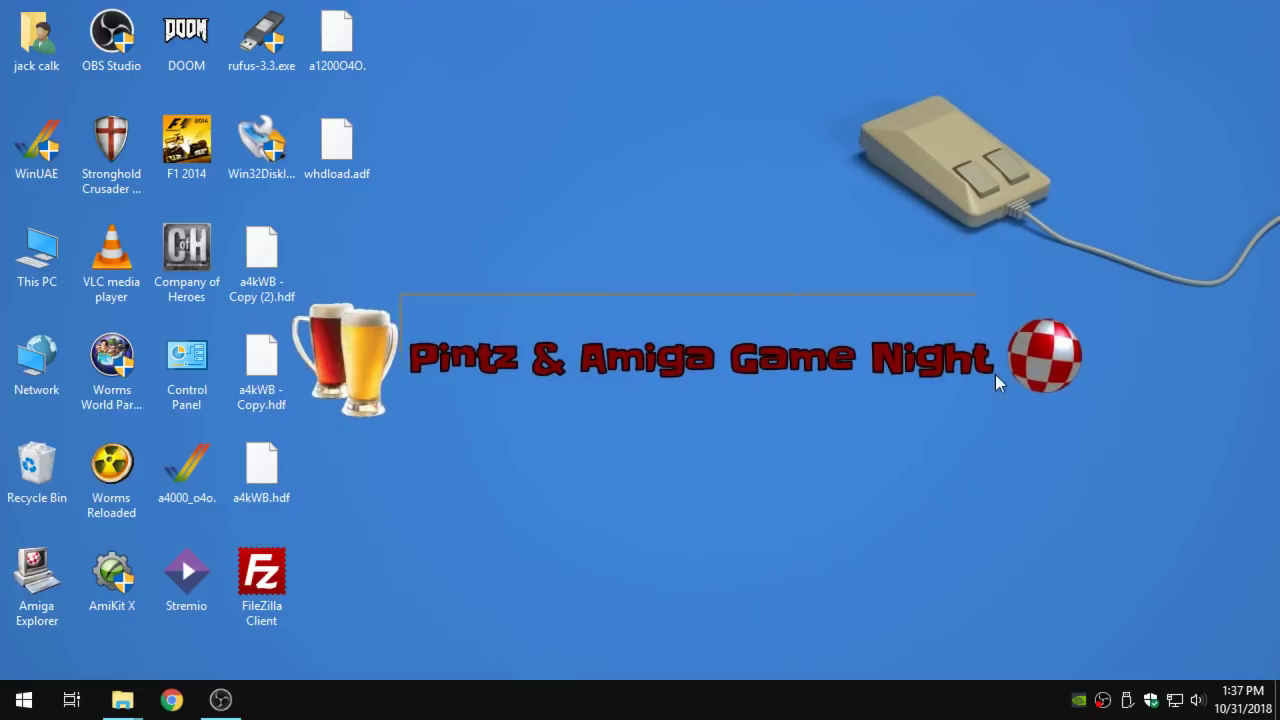
{"action": "left_click_drag", "start_coordinate": [995, 374], "coordinate": [1008, 426]}
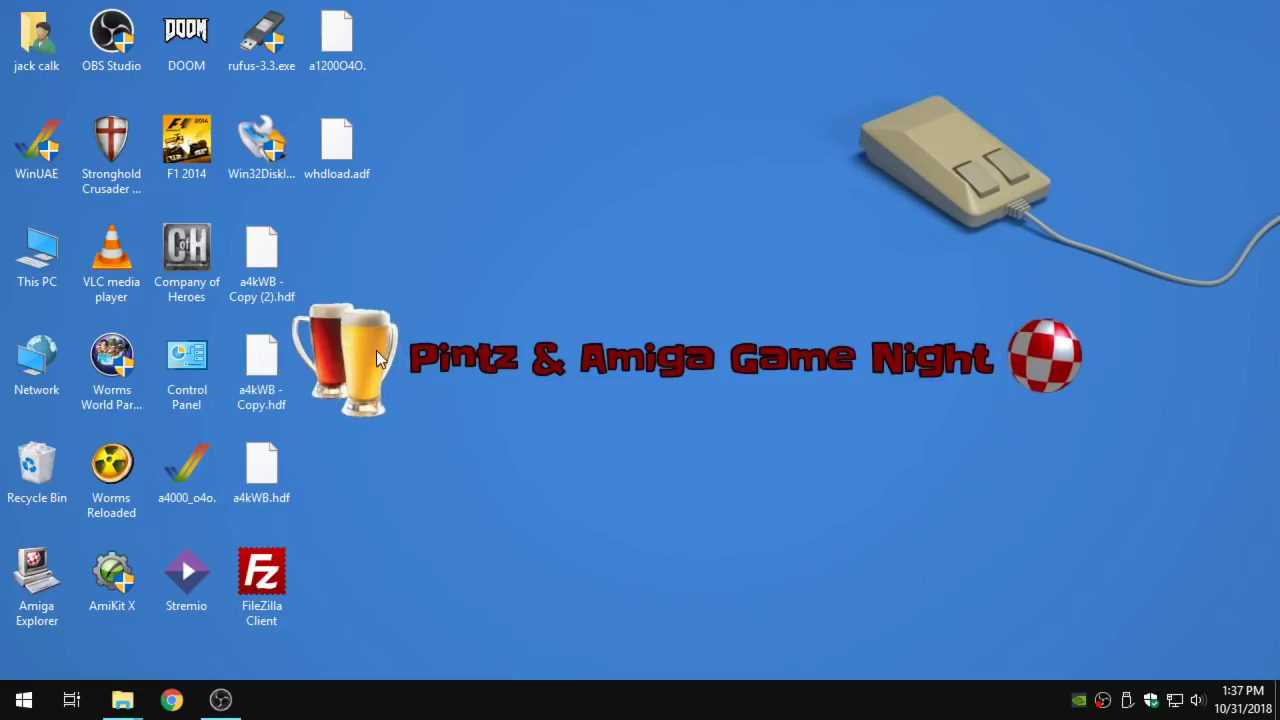
{"action": "left_click_drag", "start_coordinate": [310, 279], "coordinate": [1097, 440]}
Launch WinUAE and reposition its properties window on the desktop
{"action": "double_click", "coordinate": [55, 160]}
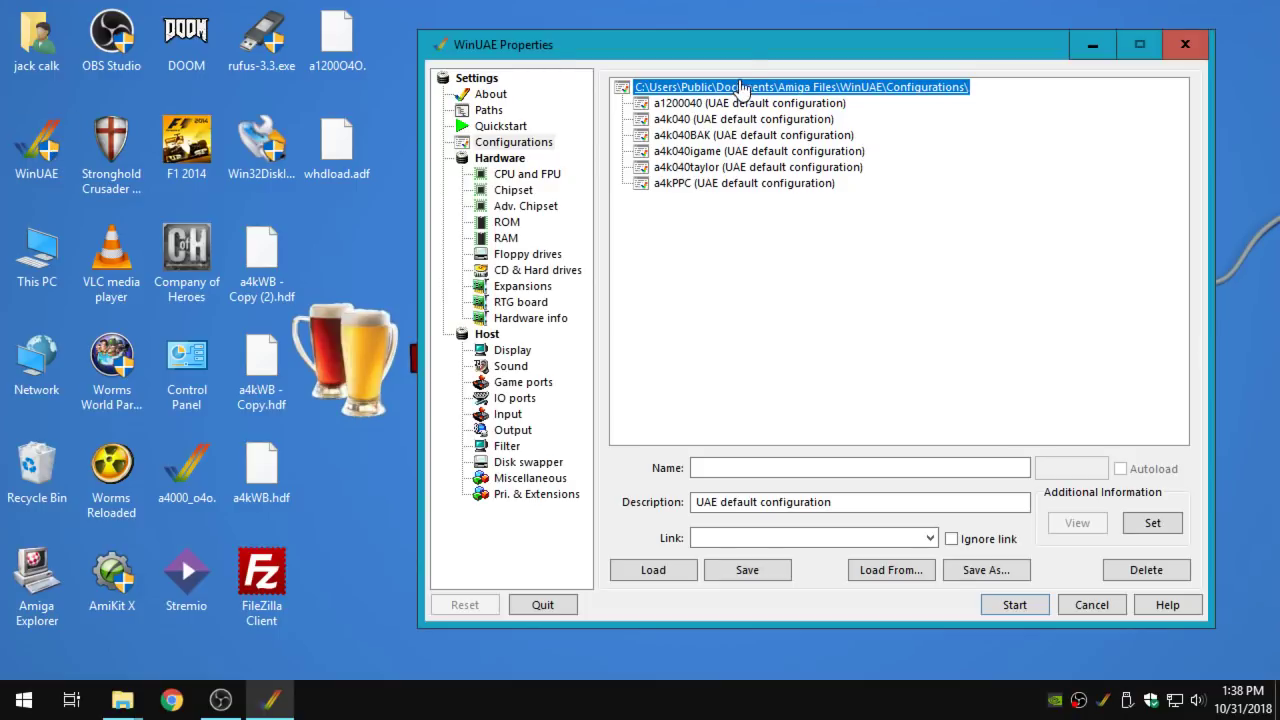
{"action": "left_click_drag", "start_coordinate": [739, 48], "coordinate": [597, 48]}
{"action": "left_click_drag", "start_coordinate": [617, 43], "coordinate": [613, 47]}
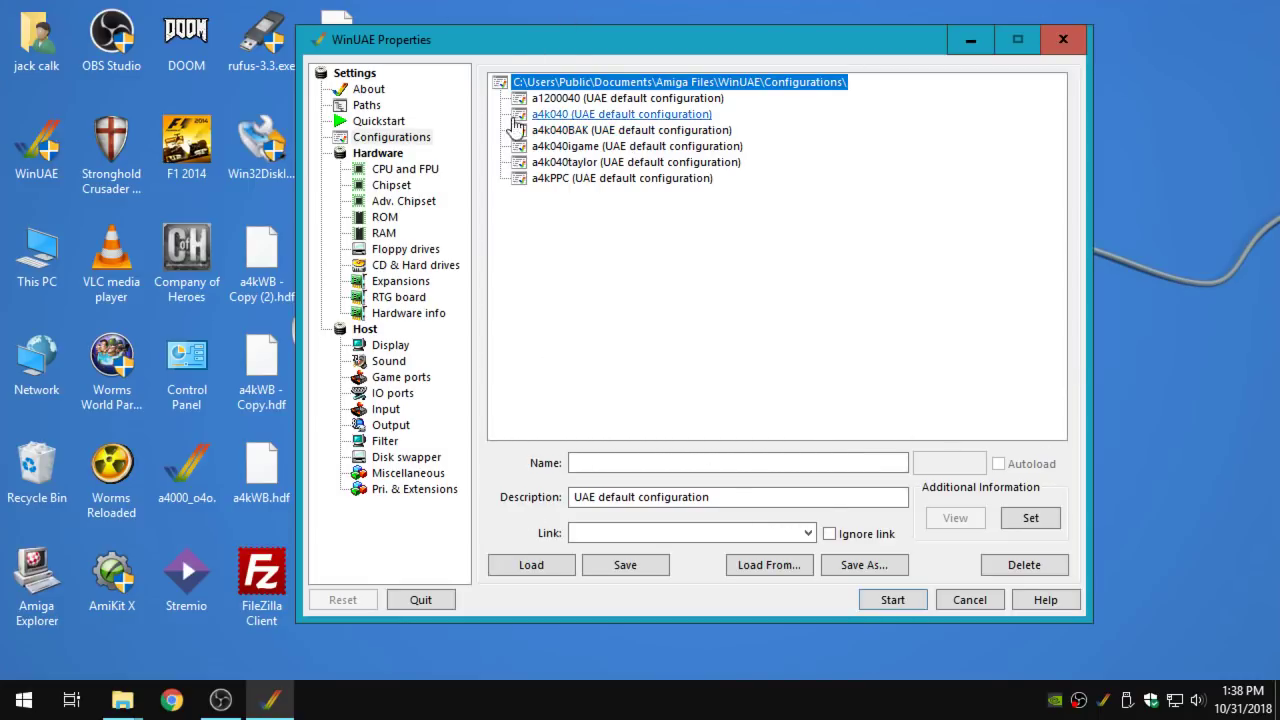
Apply the Quickstart setup for the A1200 model with the basic non-expanded configuration
{"action": "left_click", "coordinate": [383, 124]}
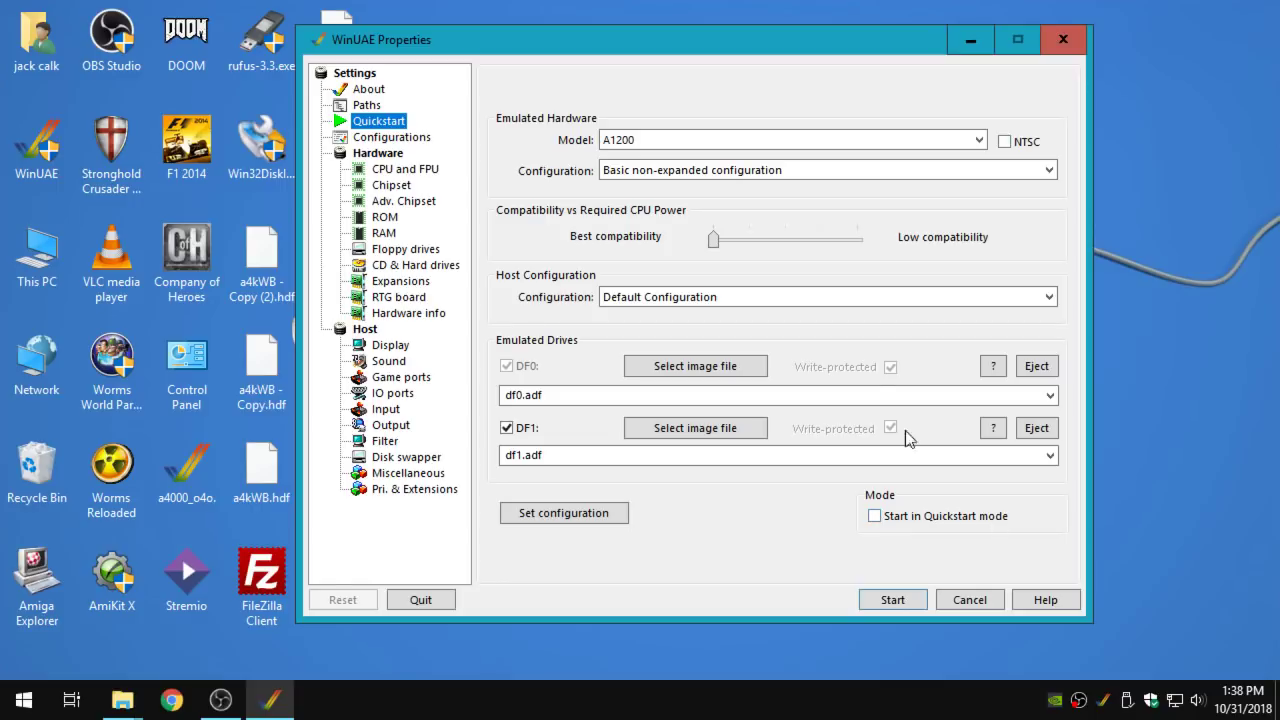
{"action": "left_click", "coordinate": [706, 134]}
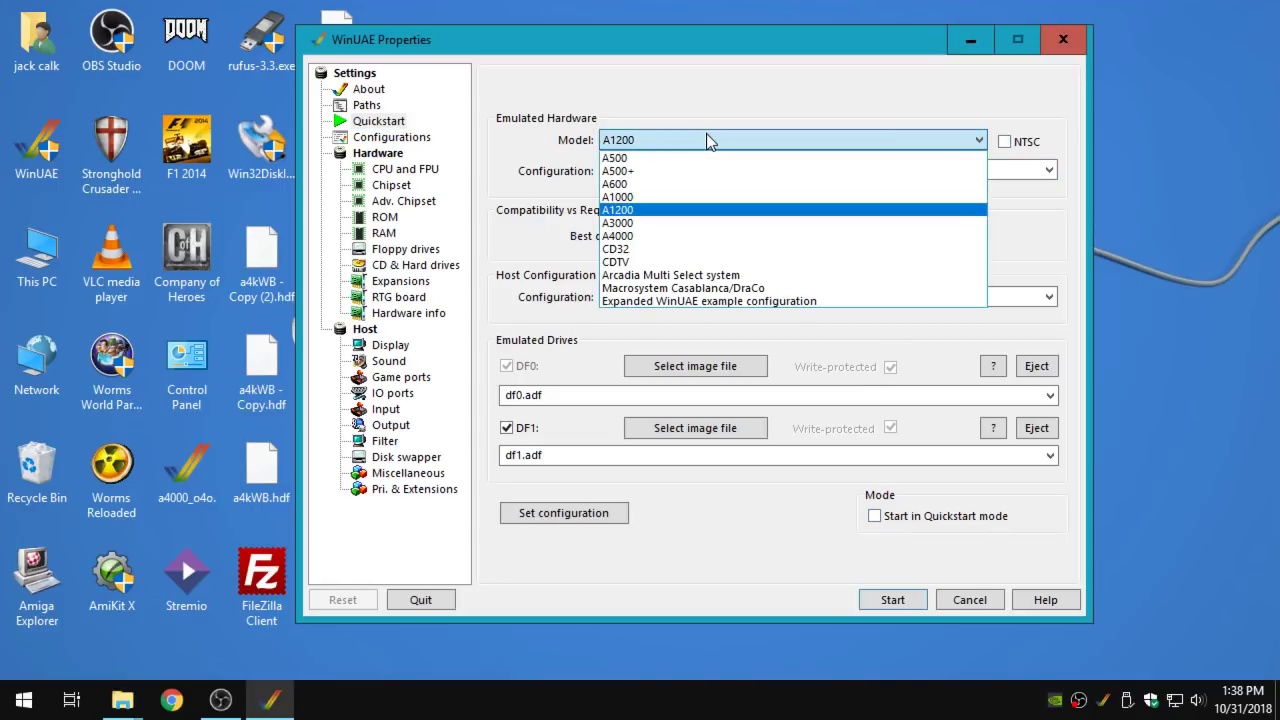
{"action": "left_click", "coordinate": [650, 210]}
{"action": "left_click", "coordinate": [669, 170]}
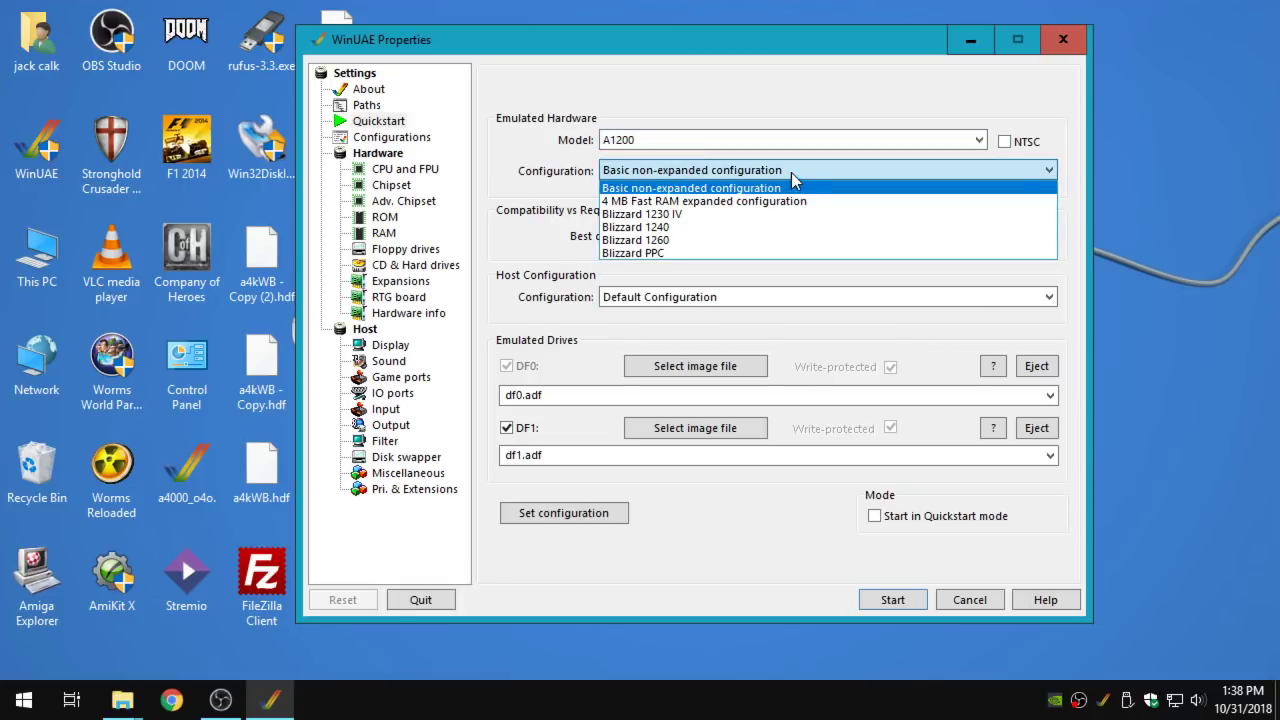
{"action": "left_click", "coordinate": [530, 177]}
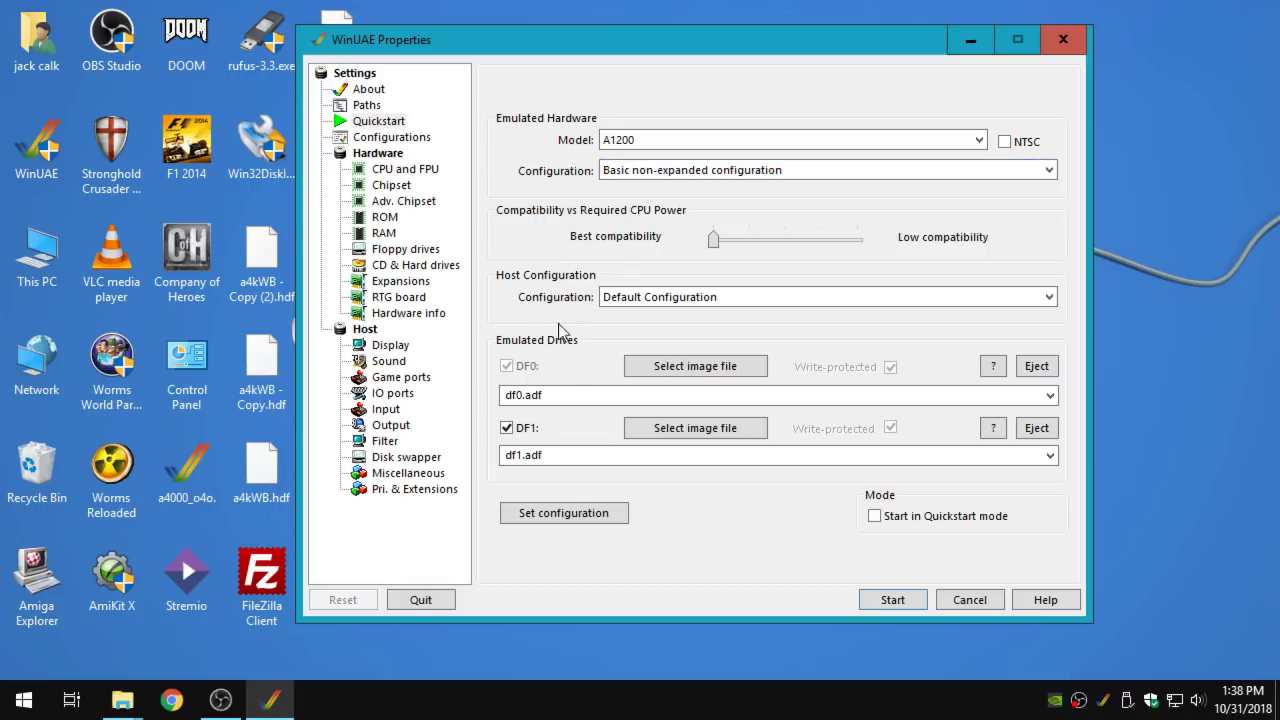
{"action": "left_click", "coordinate": [562, 512]}
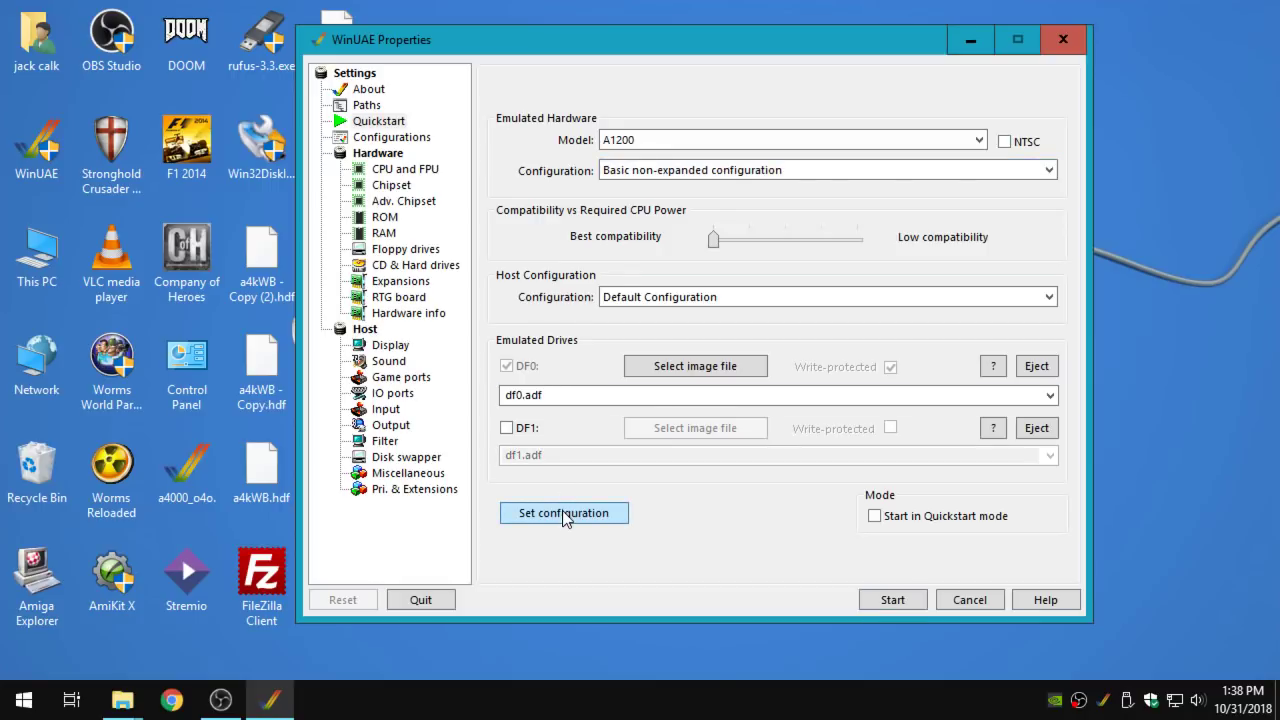
Save the current setup as a new configuration file named a1200OS3.1.4
{"action": "left_click", "coordinate": [393, 137]}
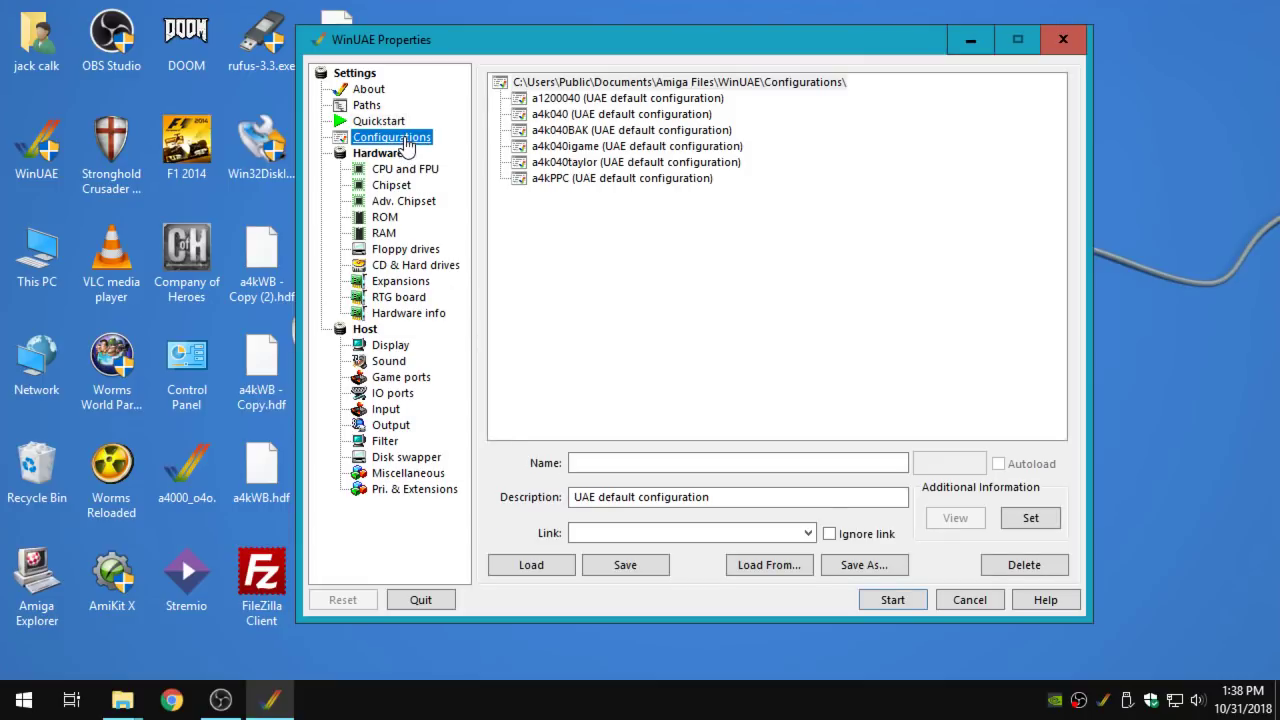
{"action": "left_click", "coordinate": [884, 567]}
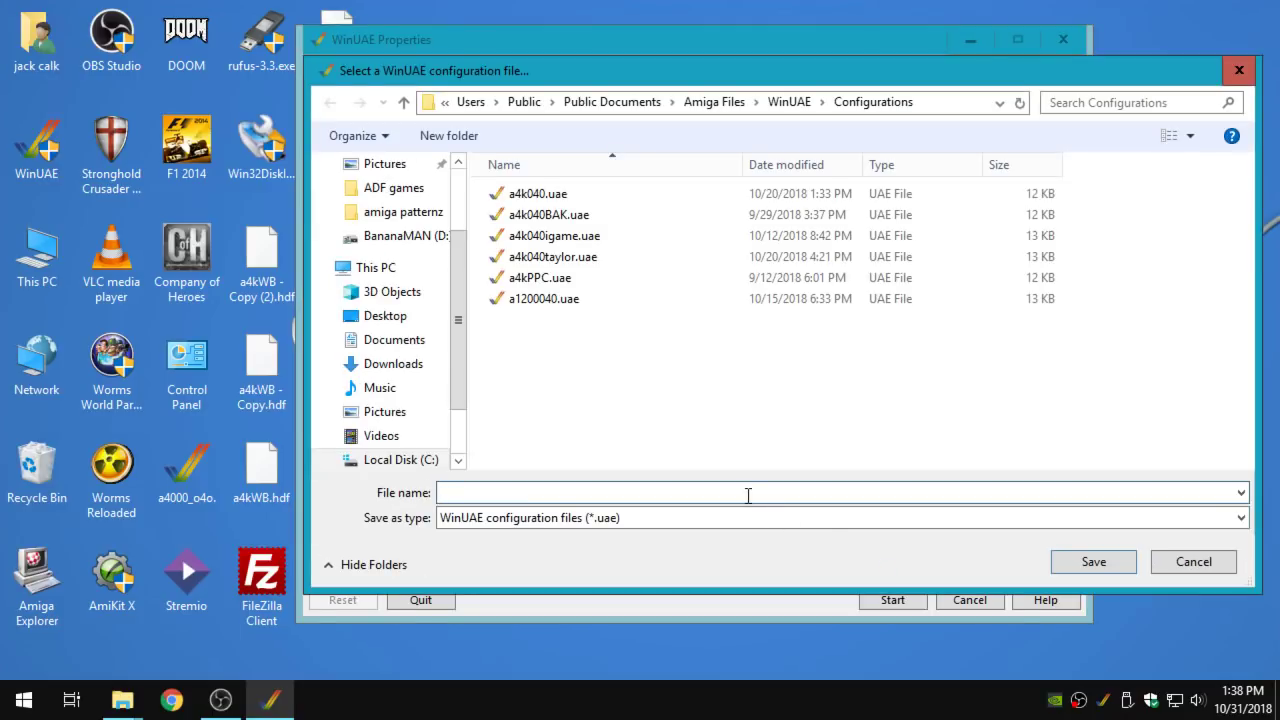
{"action": "type", "text": "a1200"}
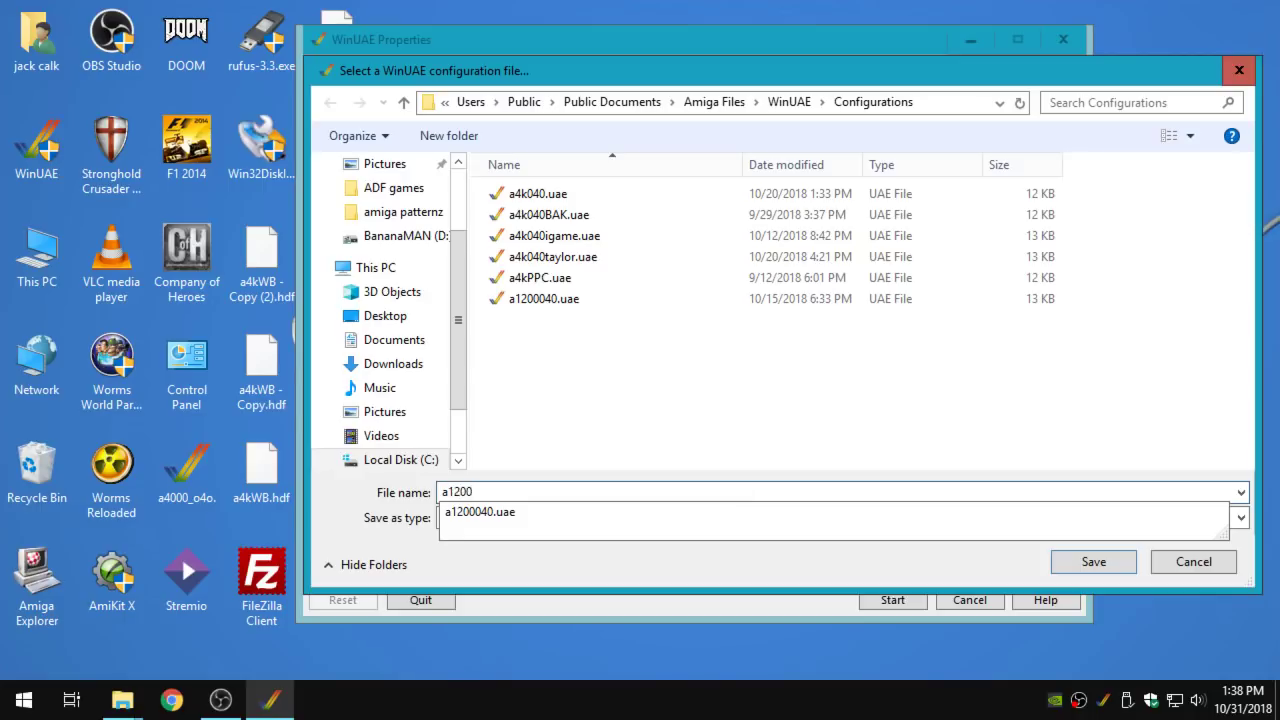
{"action": "type", "text": "OS3"}
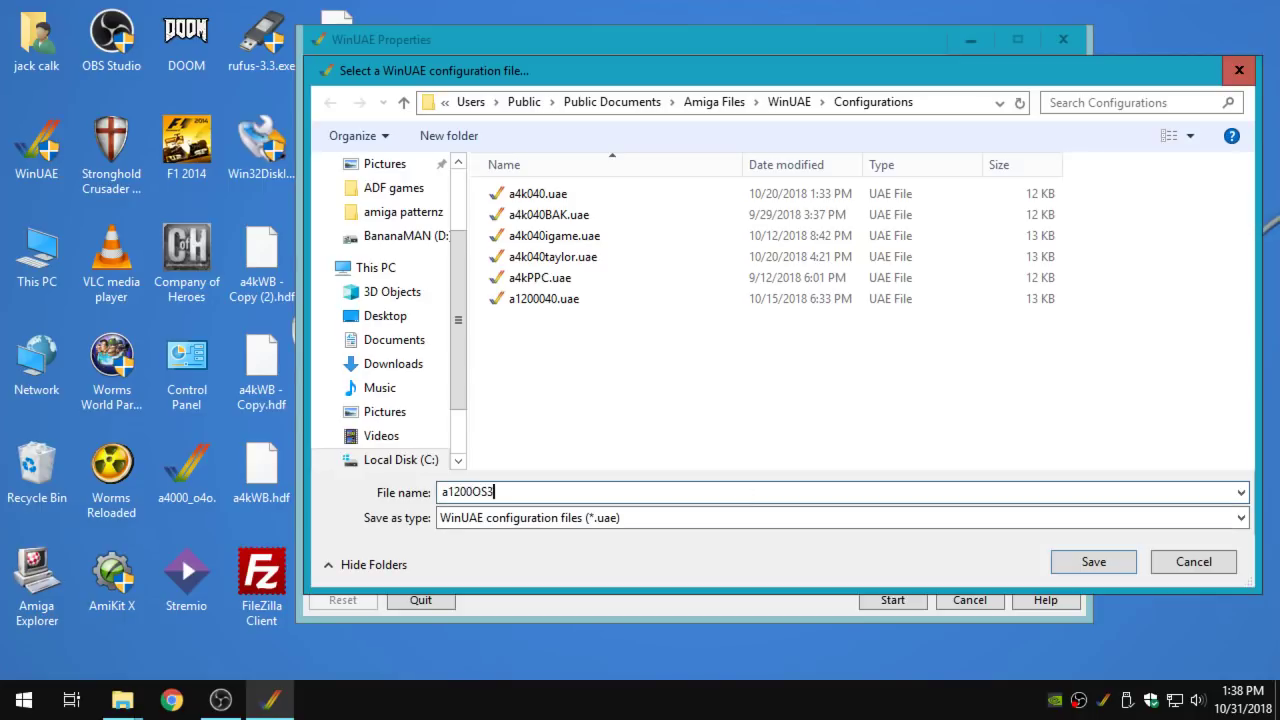
{"action": "type", "text": ".1.4"}
{"action": "left_click", "coordinate": [1085, 564]}
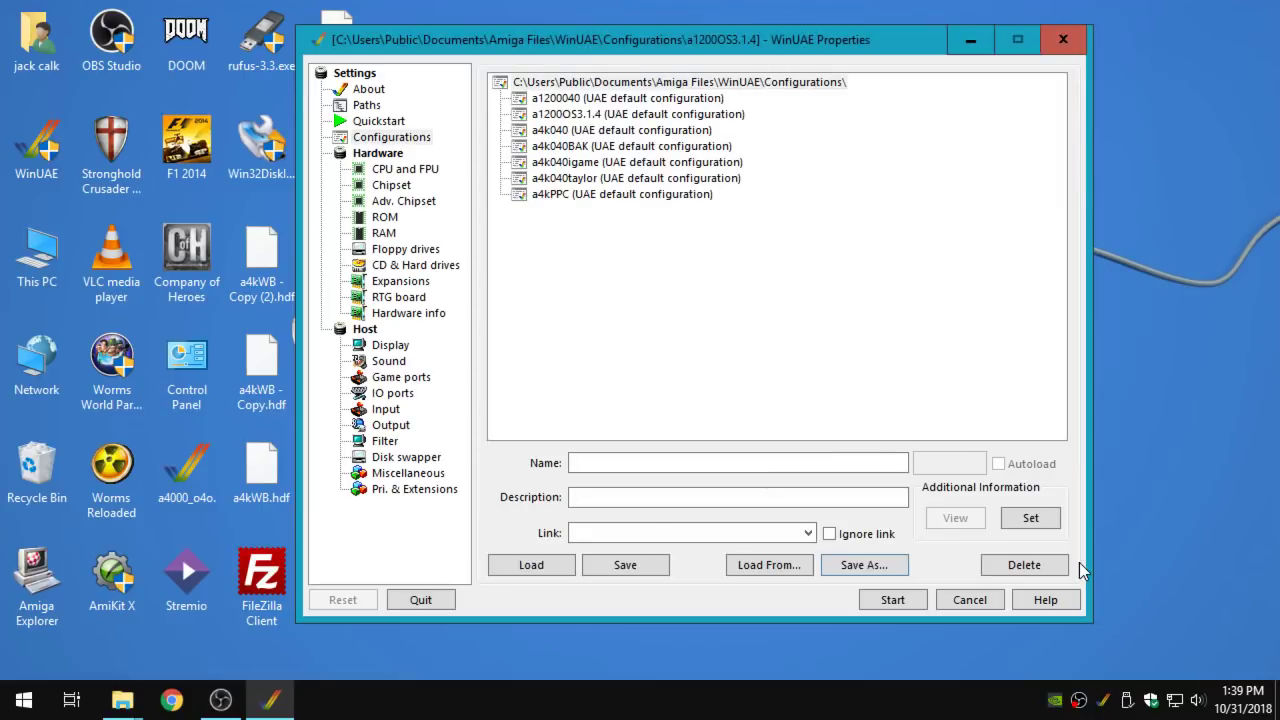
Load the saved a1200OS3.1.4 configuration
{"action": "left_click", "coordinate": [562, 116]}
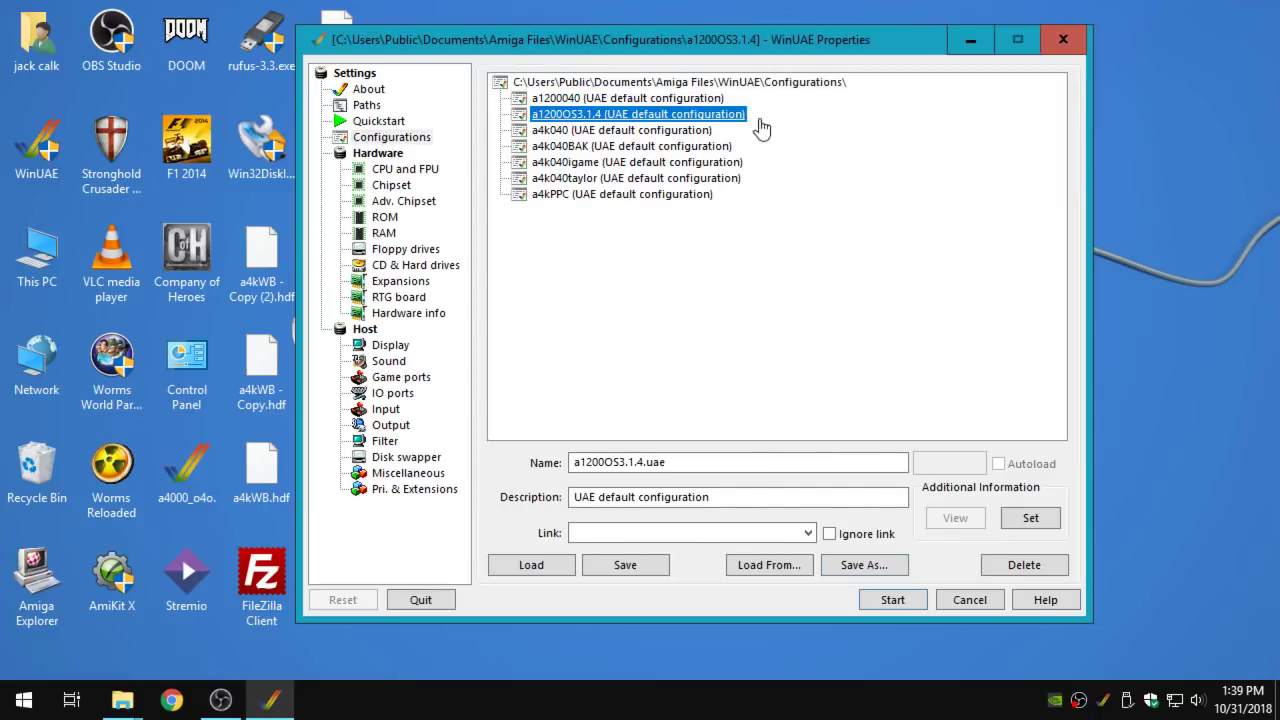
{"action": "left_click", "coordinate": [531, 565]}
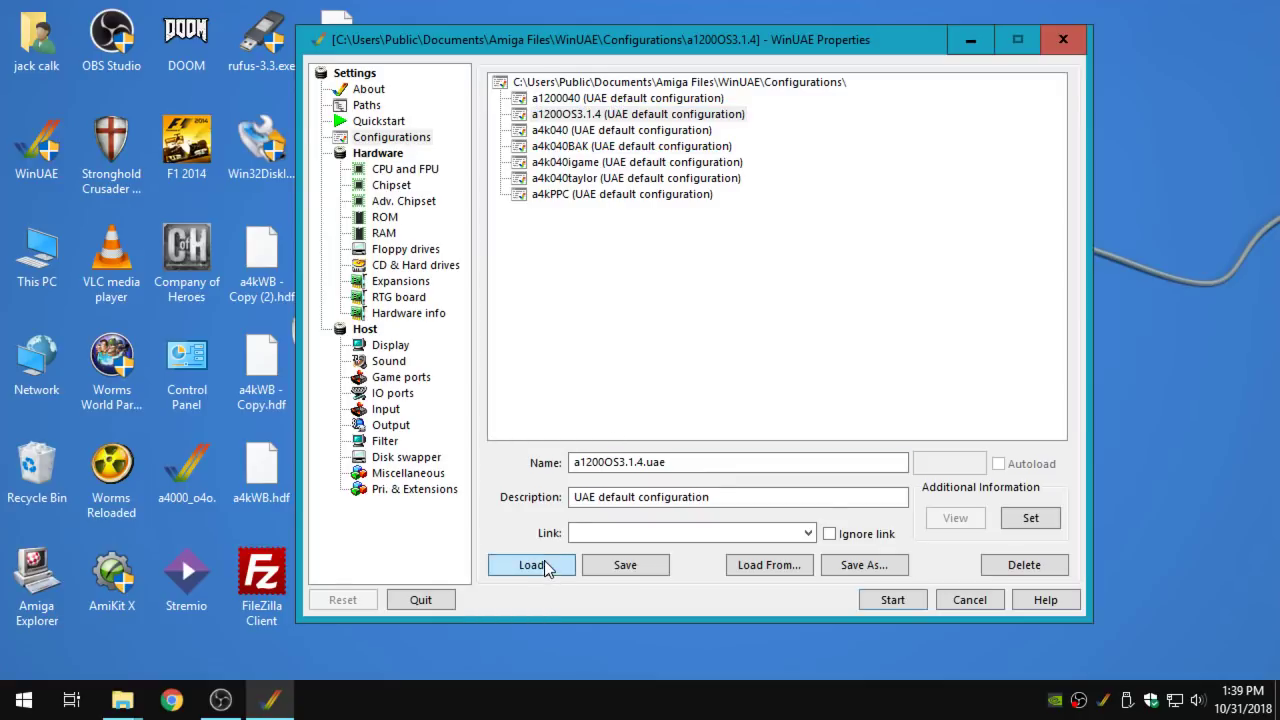
{"action": "left_click", "coordinate": [568, 120]}
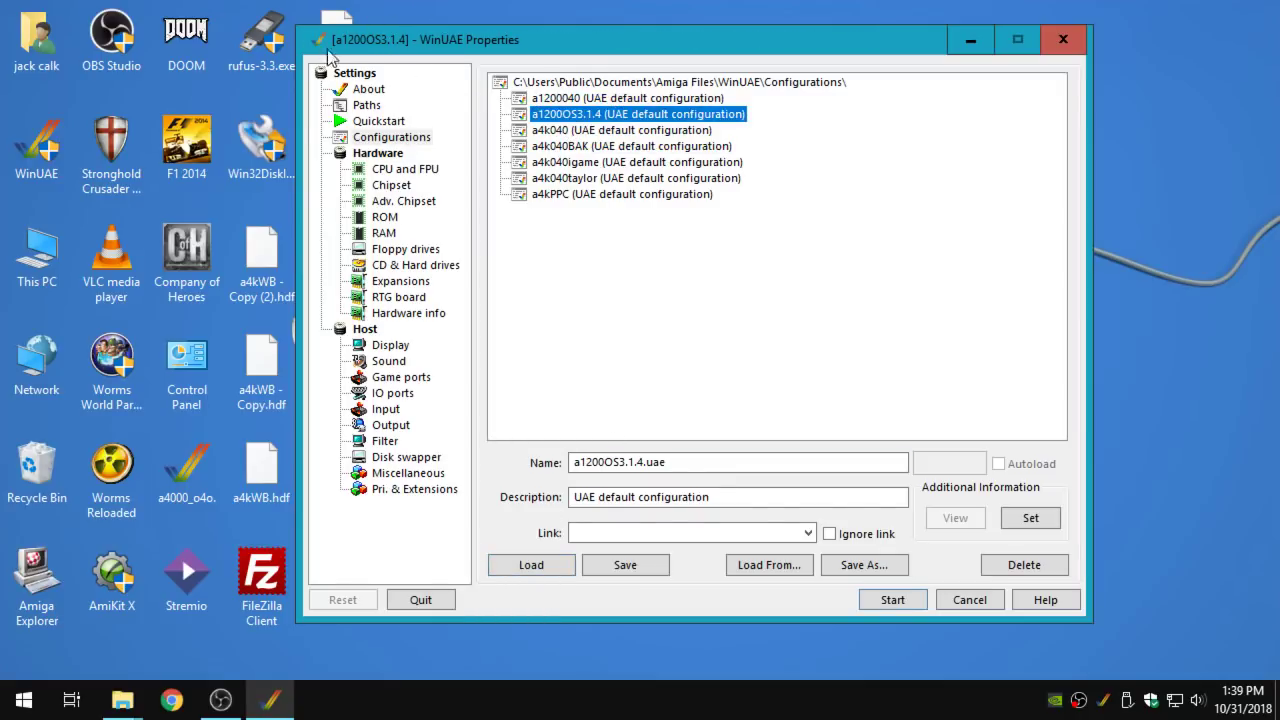
{"action": "left_click_drag", "start_coordinate": [368, 44], "coordinate": [420, 37]}
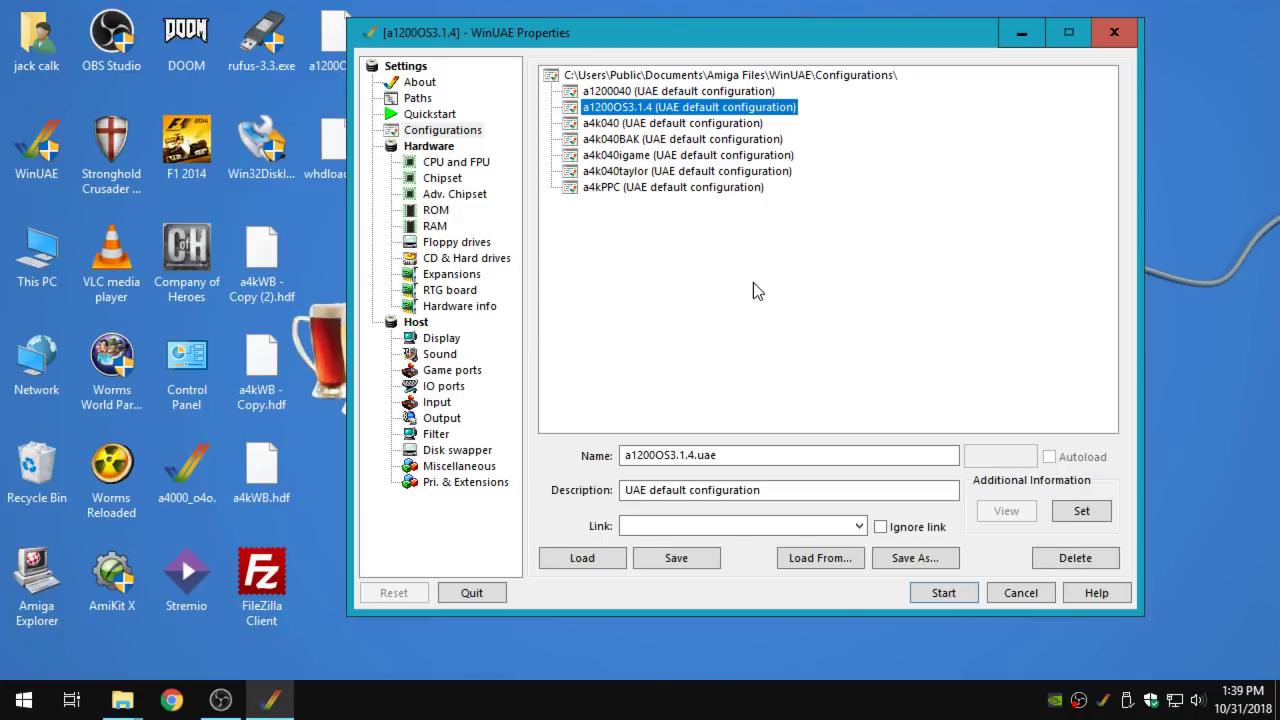
Set the CPU emulation speed to Fastest possible and turn off 24-bit addressing
{"action": "left_click", "coordinate": [473, 165]}
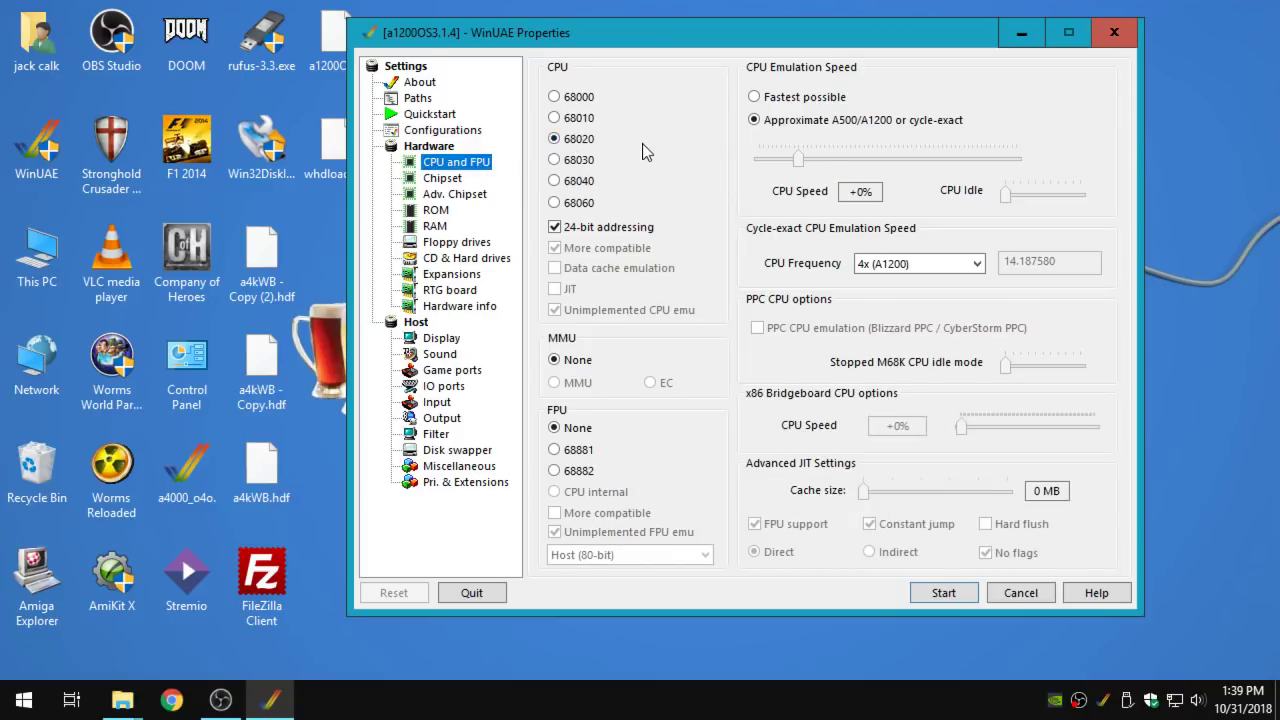
{"action": "left_click", "coordinate": [756, 98]}
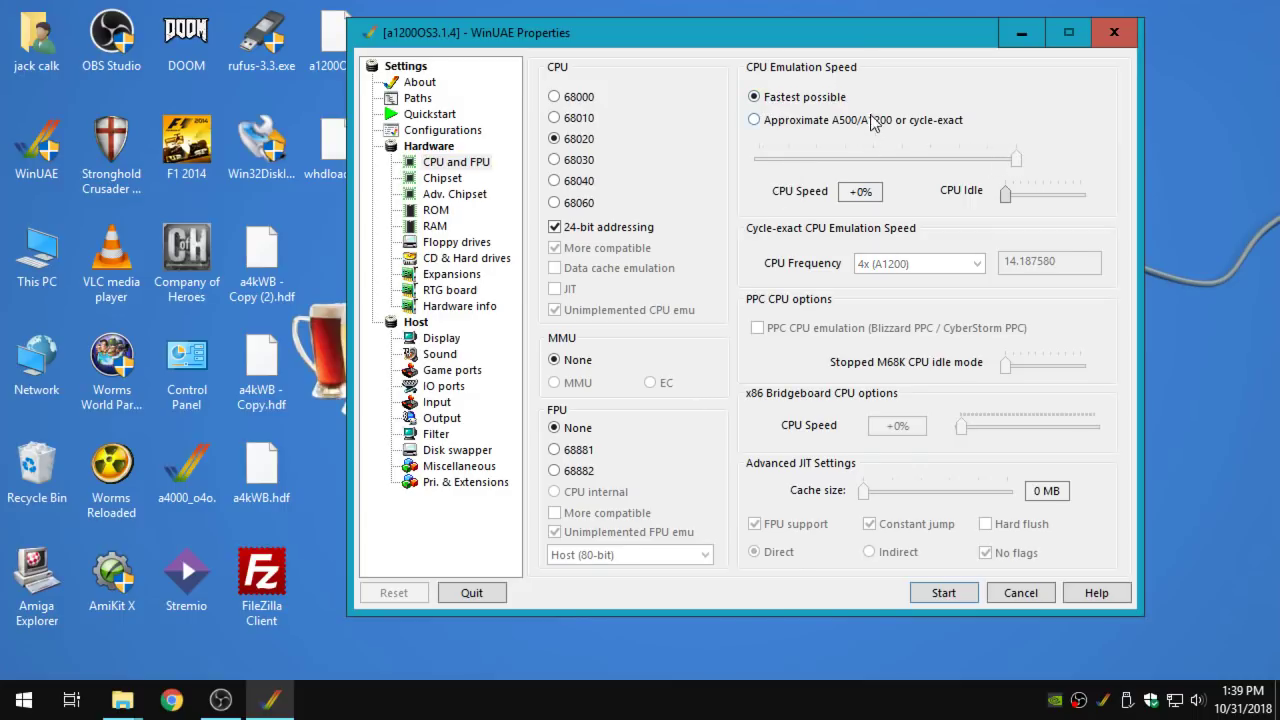
{"action": "left_click", "coordinate": [556, 228]}
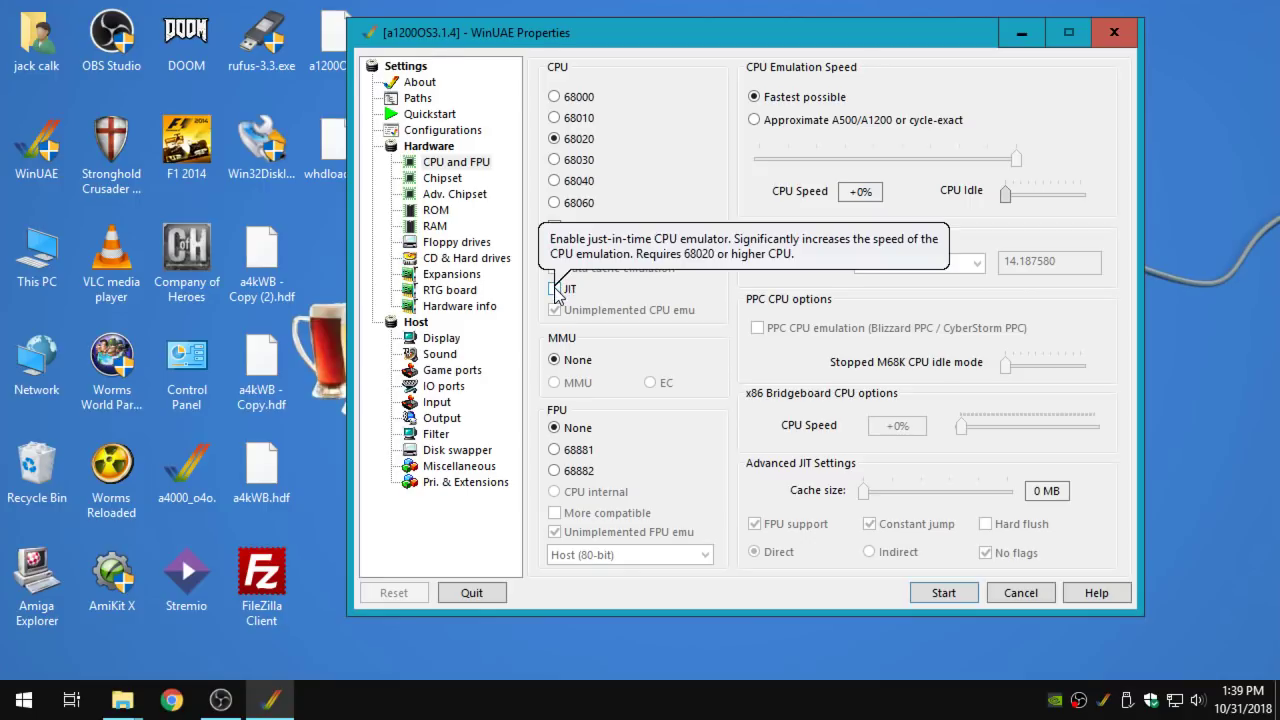
Enable JIT with a 16 MB cache size and the Indirect option
{"action": "left_click", "coordinate": [555, 289]}
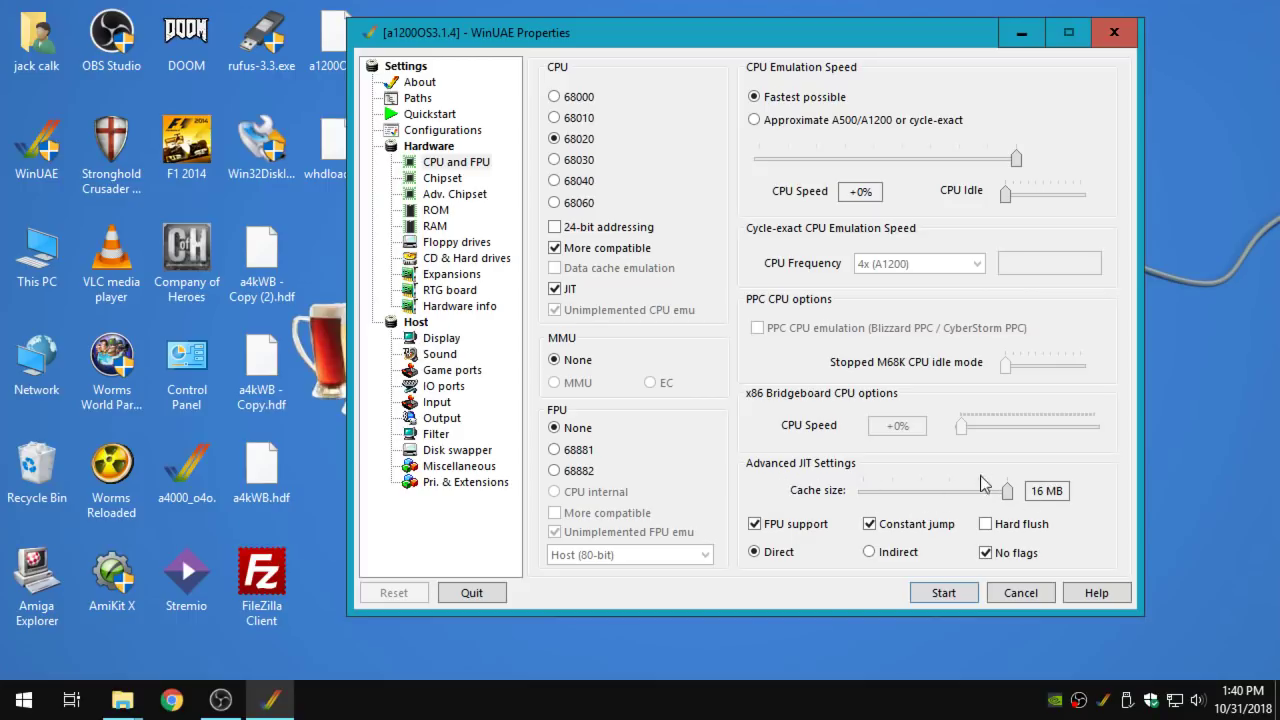
{"action": "scroll", "coordinate": [1008, 494], "scroll_direction": "down", "scroll_amount": 5}
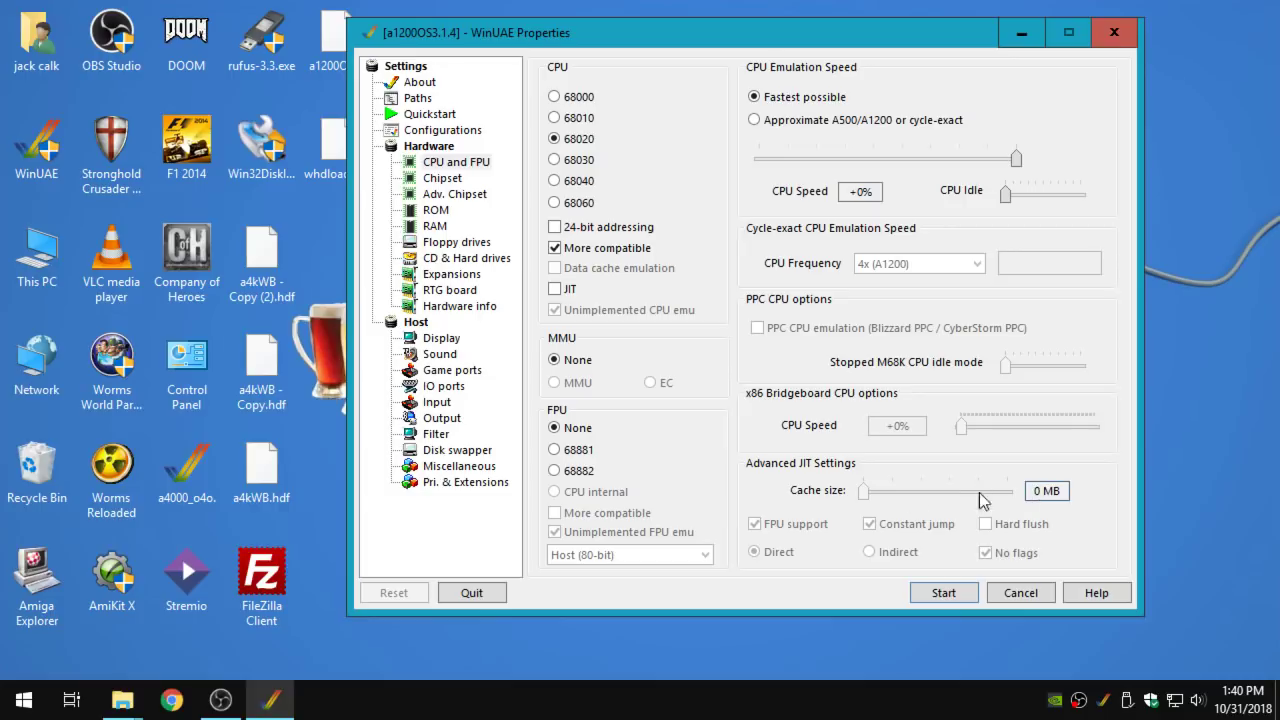
{"action": "left_click", "coordinate": [555, 289]}
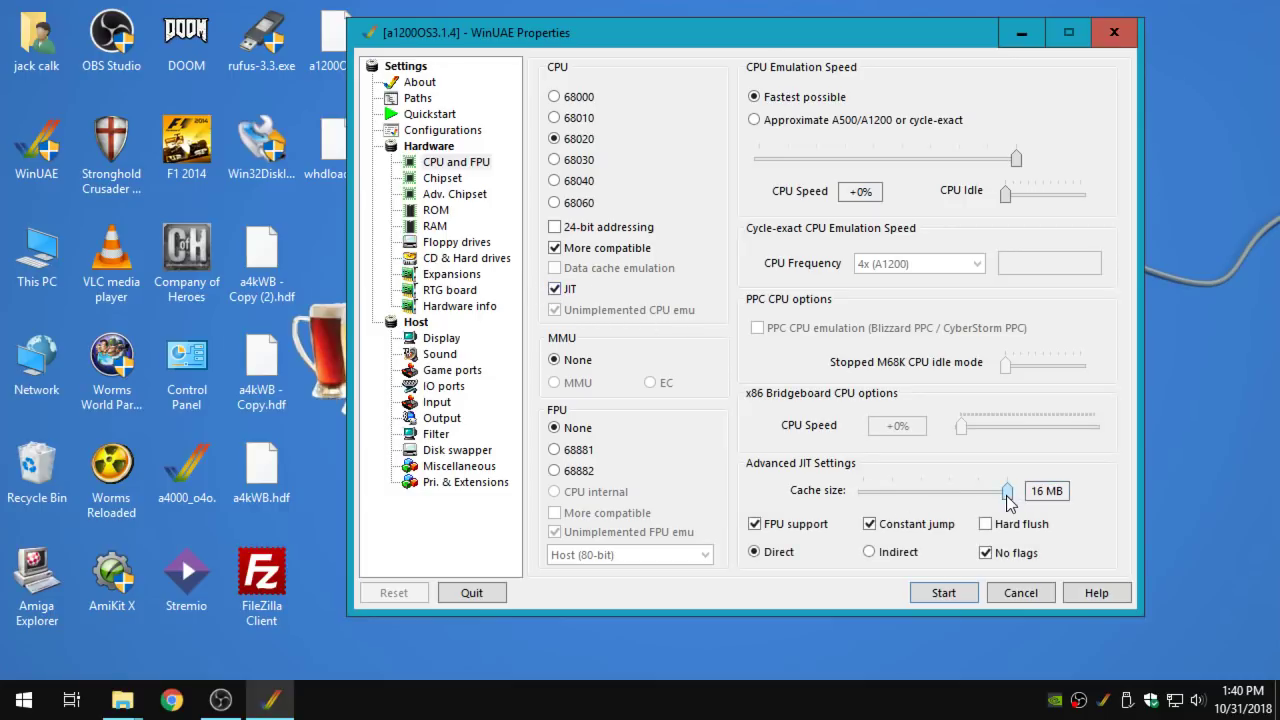
{"action": "left_click_drag", "start_coordinate": [1007, 493], "coordinate": [1037, 490]}
{"action": "left_click", "coordinate": [870, 554]}
Review the chipset settings, the available Chipset Extra models and the advanced chipset options
{"action": "left_click", "coordinate": [442, 180]}
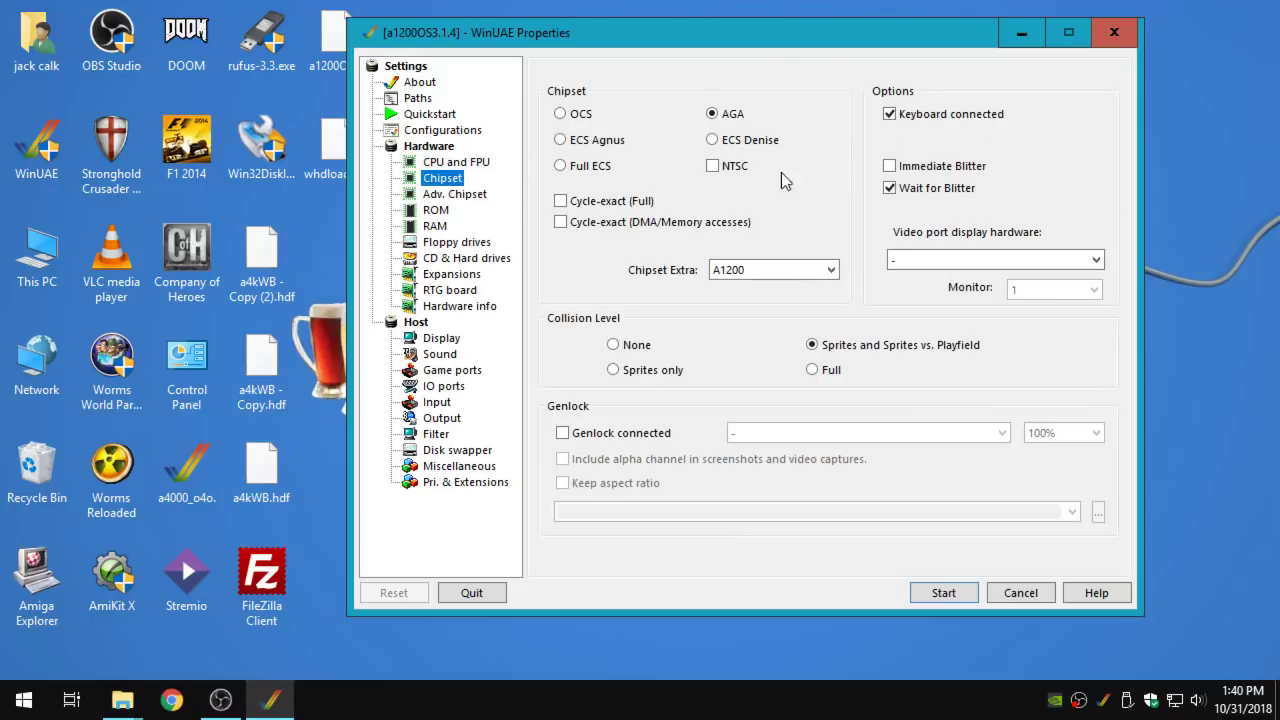
{"action": "left_click", "coordinate": [777, 270]}
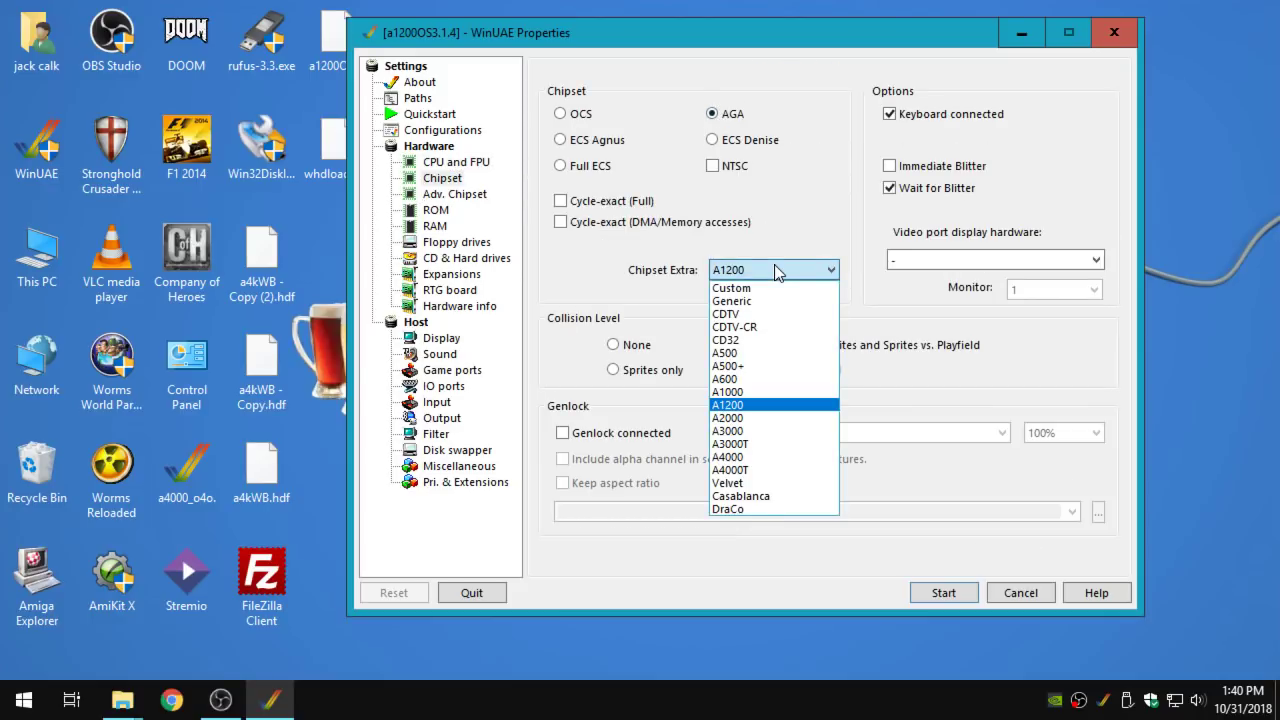
{"action": "left_click", "coordinate": [777, 270]}
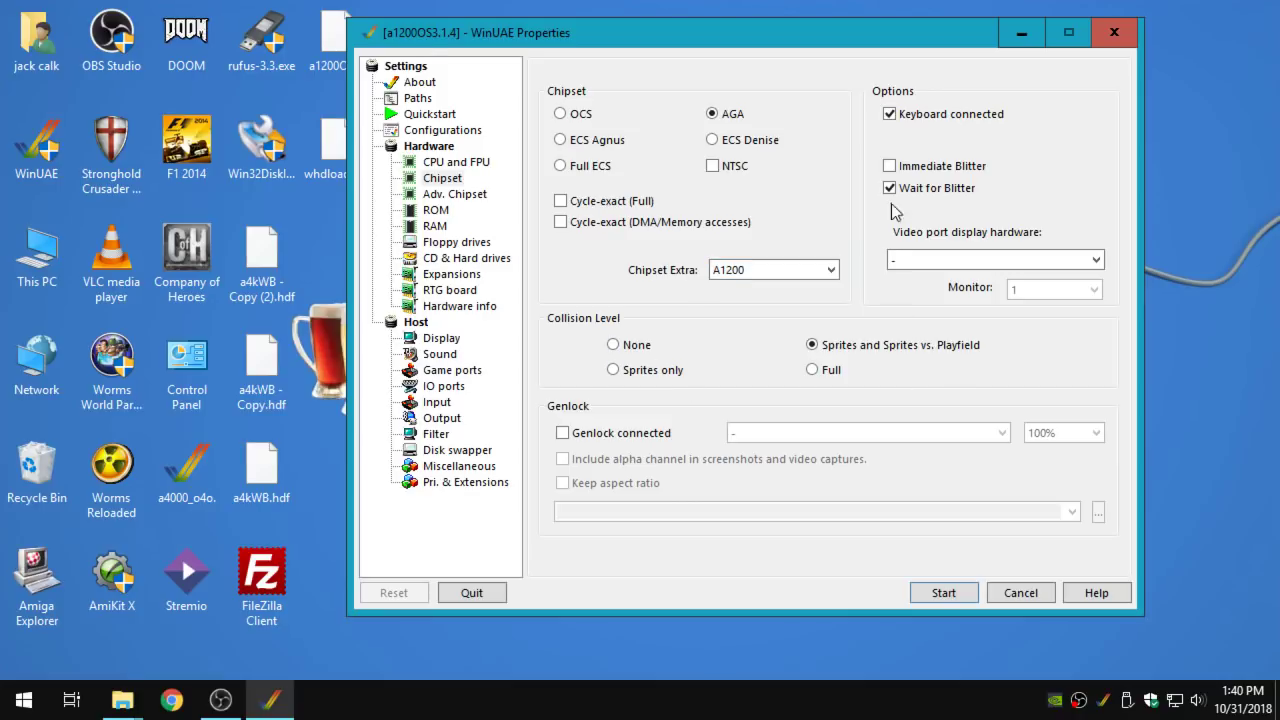
{"action": "left_click", "coordinate": [446, 199]}
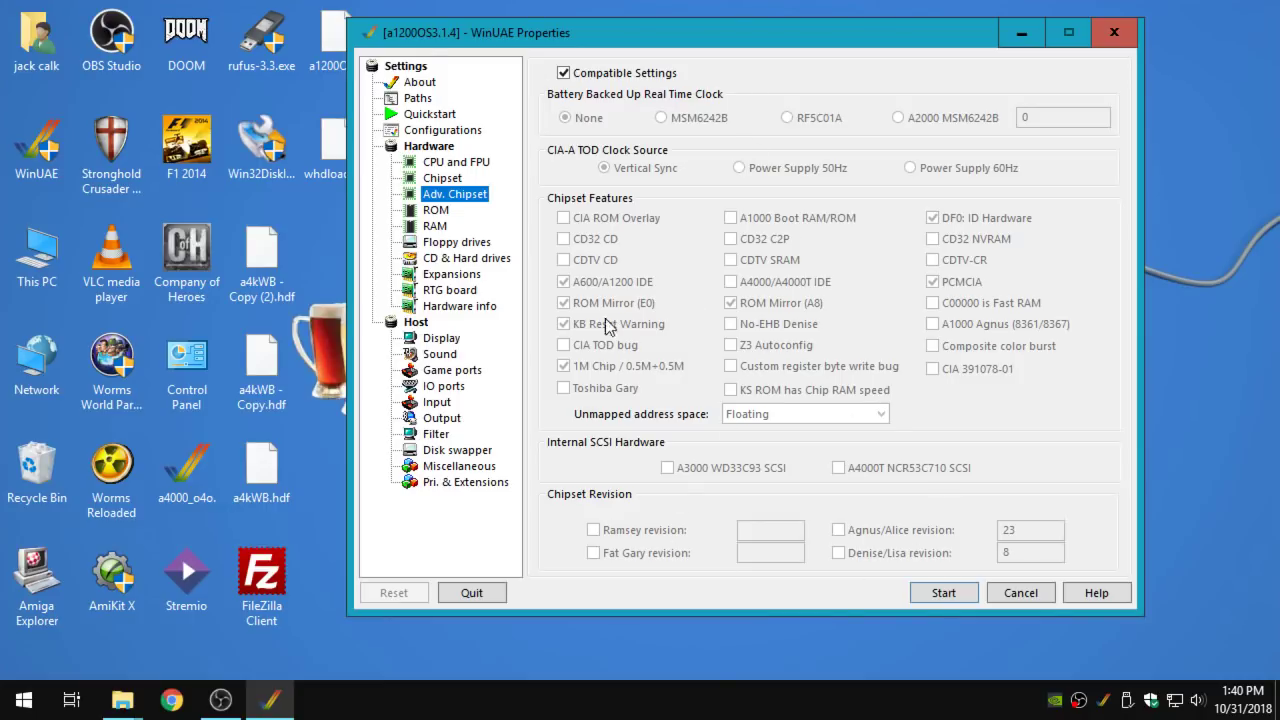
Load kick.a1200.46.143 from D:\OS314_A1200\ROMs\emulation_or_maprom as the main ROM file
{"action": "left_click", "coordinate": [433, 213]}
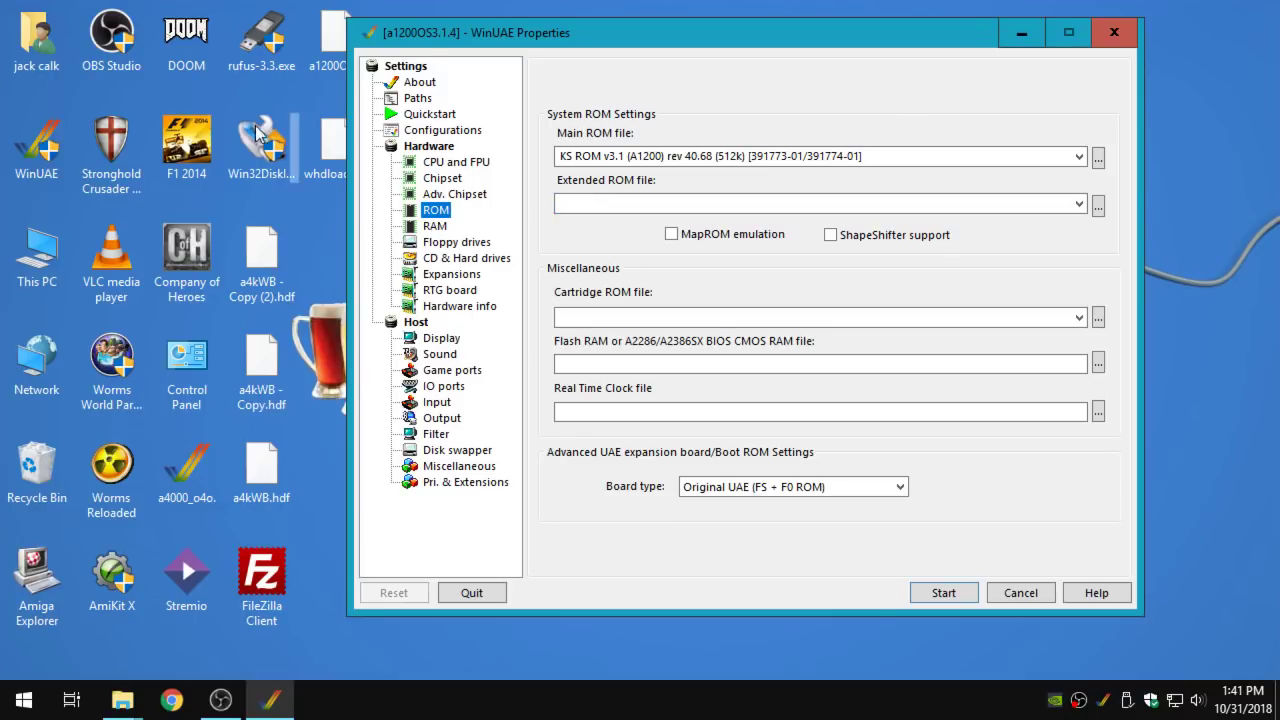
{"action": "left_click", "coordinate": [1098, 158]}
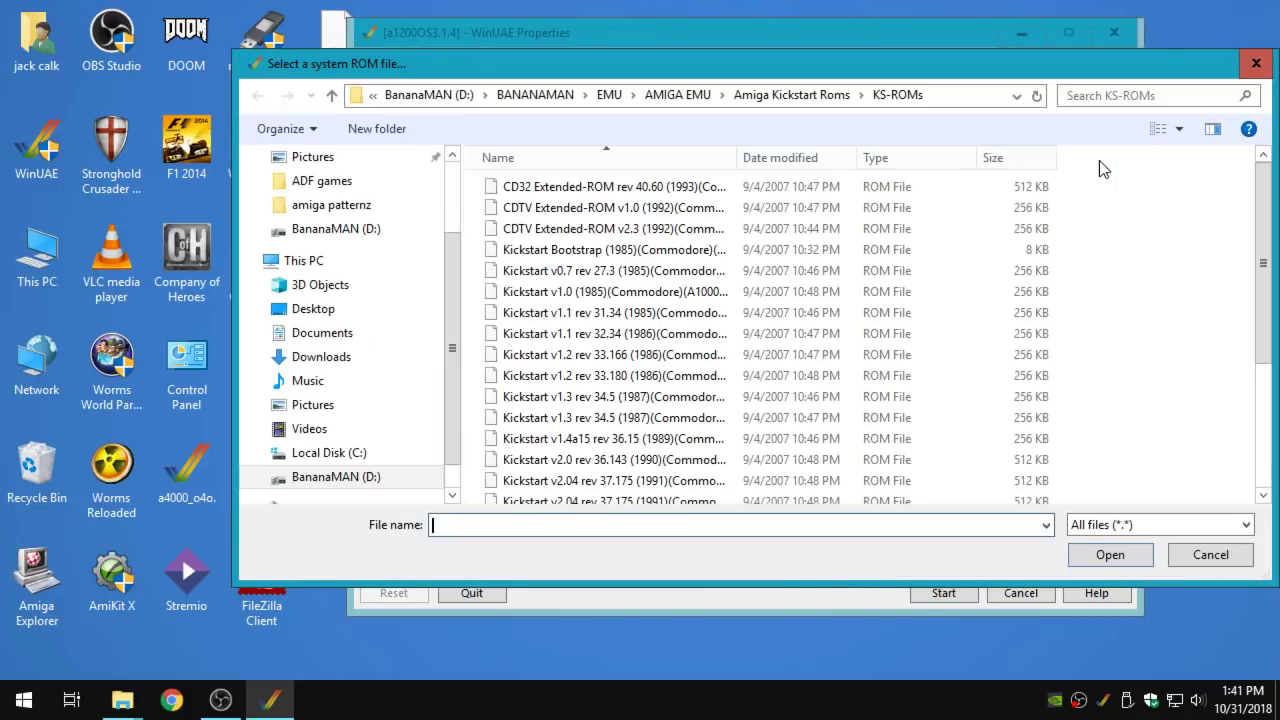
{"action": "left_click", "coordinate": [331, 229]}
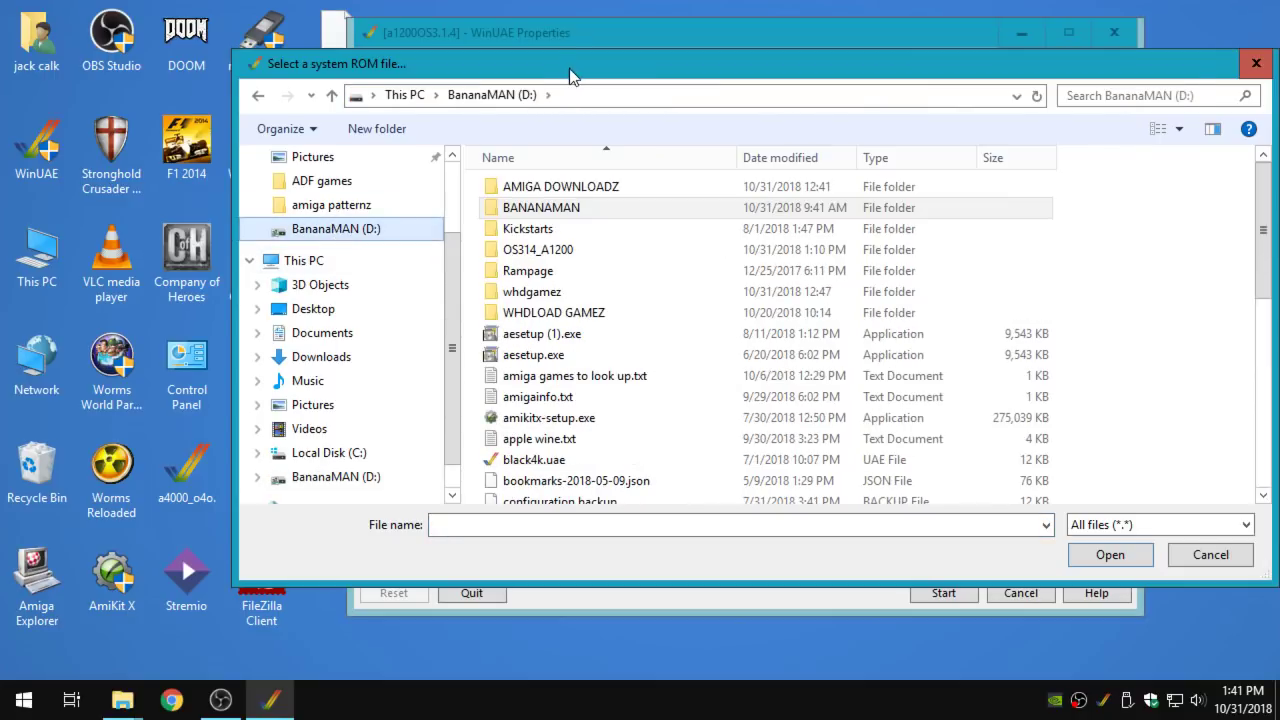
{"action": "left_click_drag", "start_coordinate": [569, 68], "coordinate": [445, 31]}
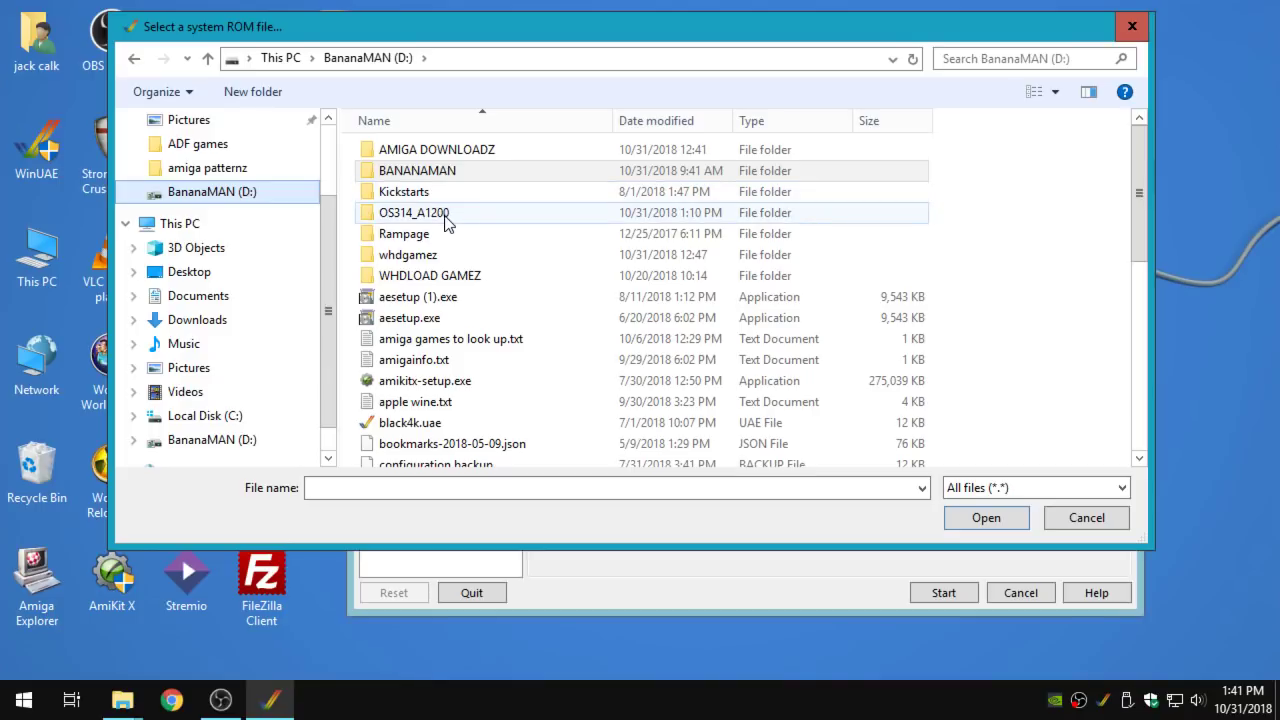
{"action": "mouse_move", "coordinate": [445, 217]}
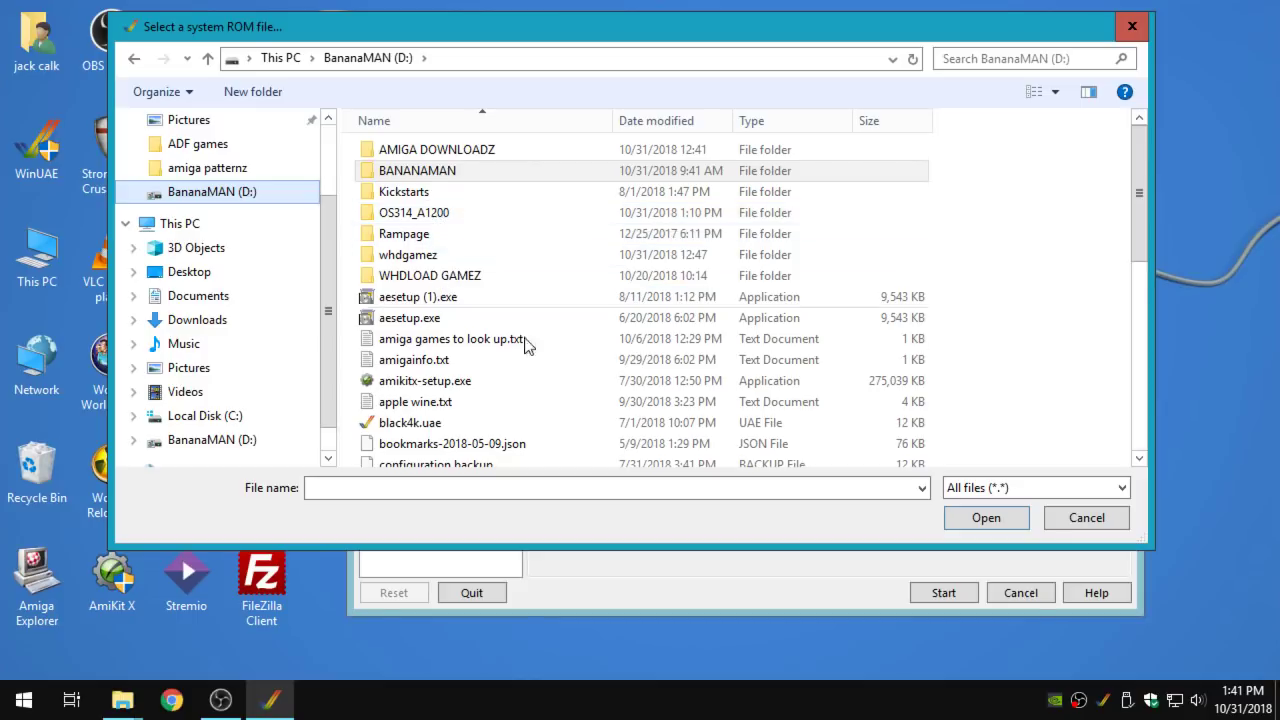
{"action": "double_click", "coordinate": [443, 222]}
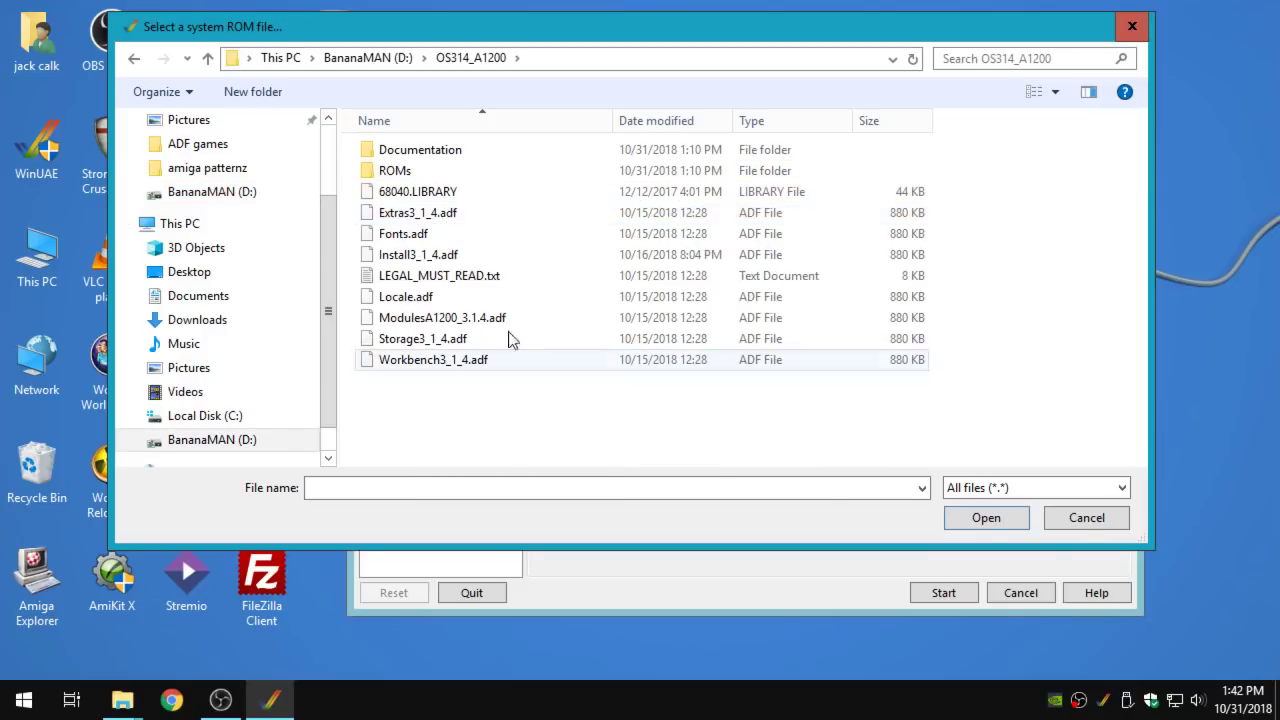
{"action": "double_click", "coordinate": [437, 168]}
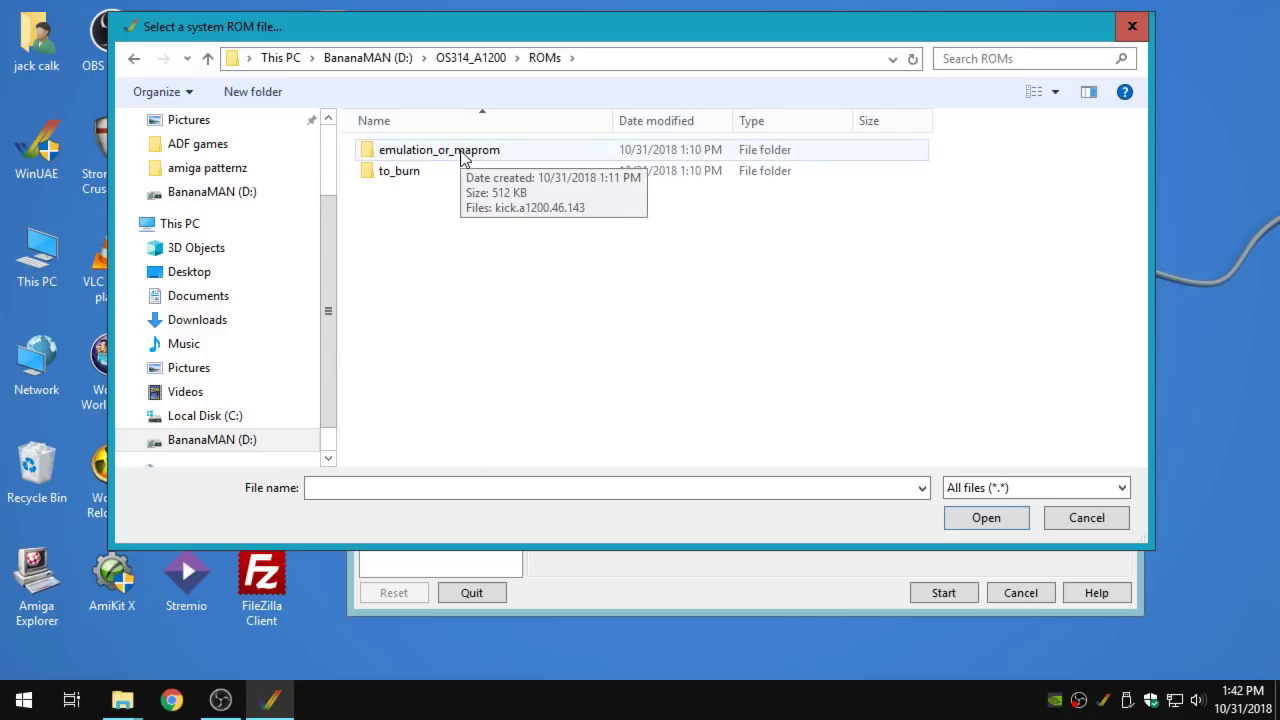
{"action": "double_click", "coordinate": [442, 150]}
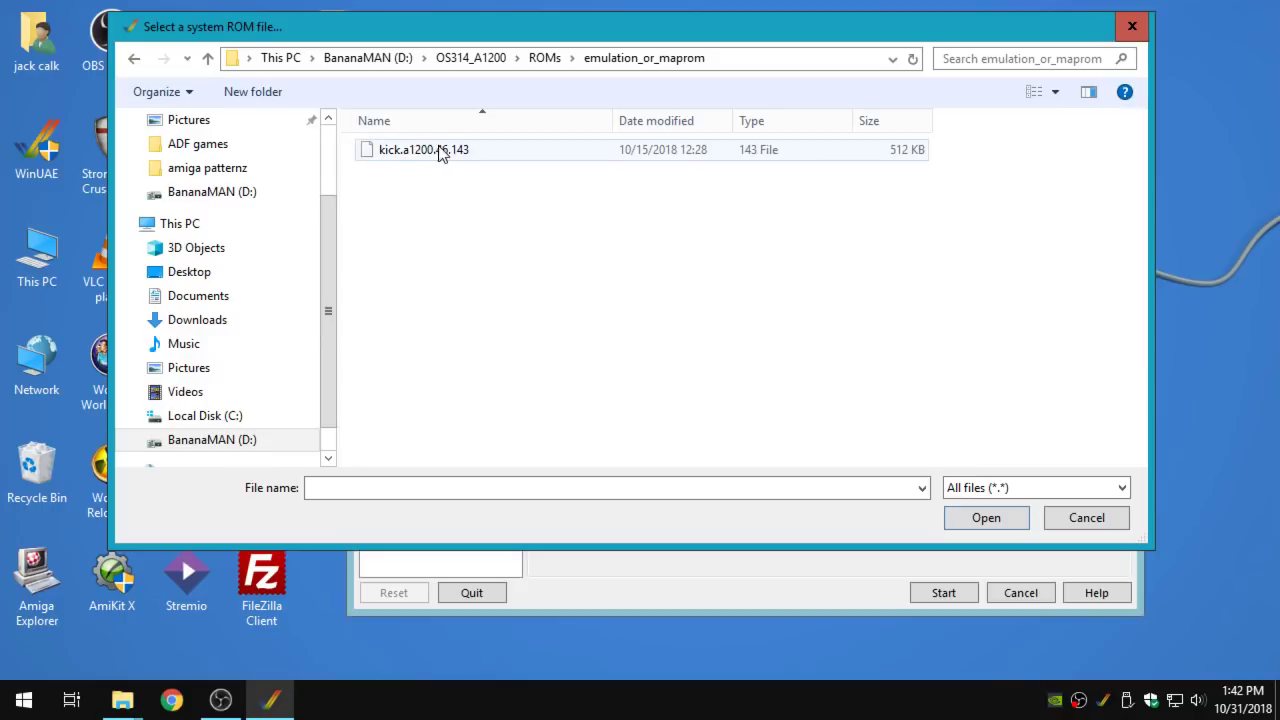
{"action": "left_click", "coordinate": [404, 152]}
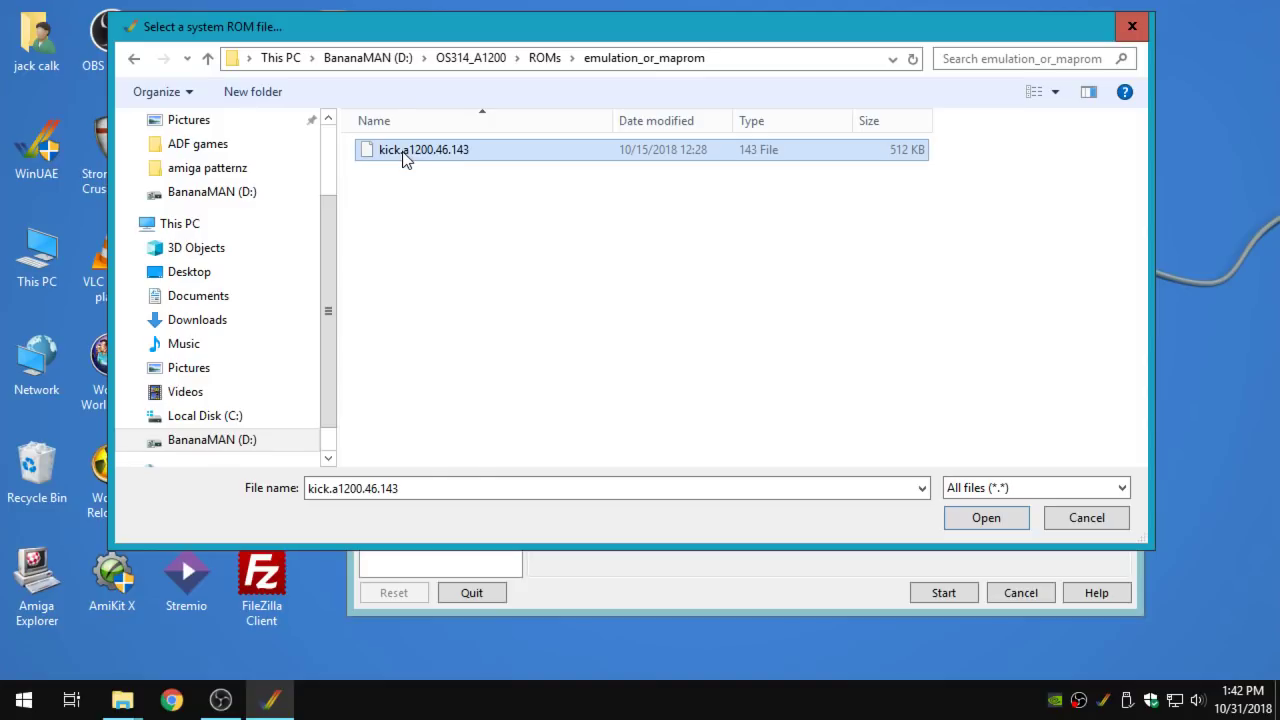
{"action": "double_click", "coordinate": [405, 152]}
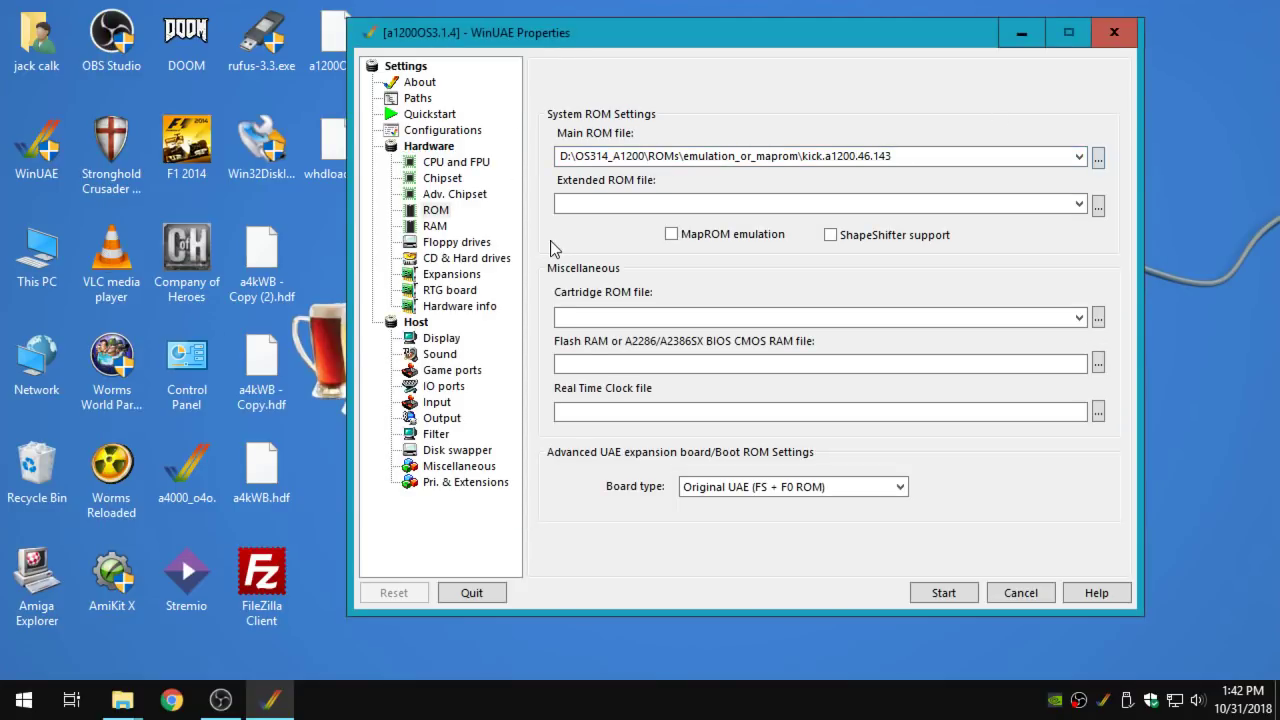
Set the Z3 Fast memory to 16 MB in the RAM settings
{"action": "left_click", "coordinate": [436, 232]}
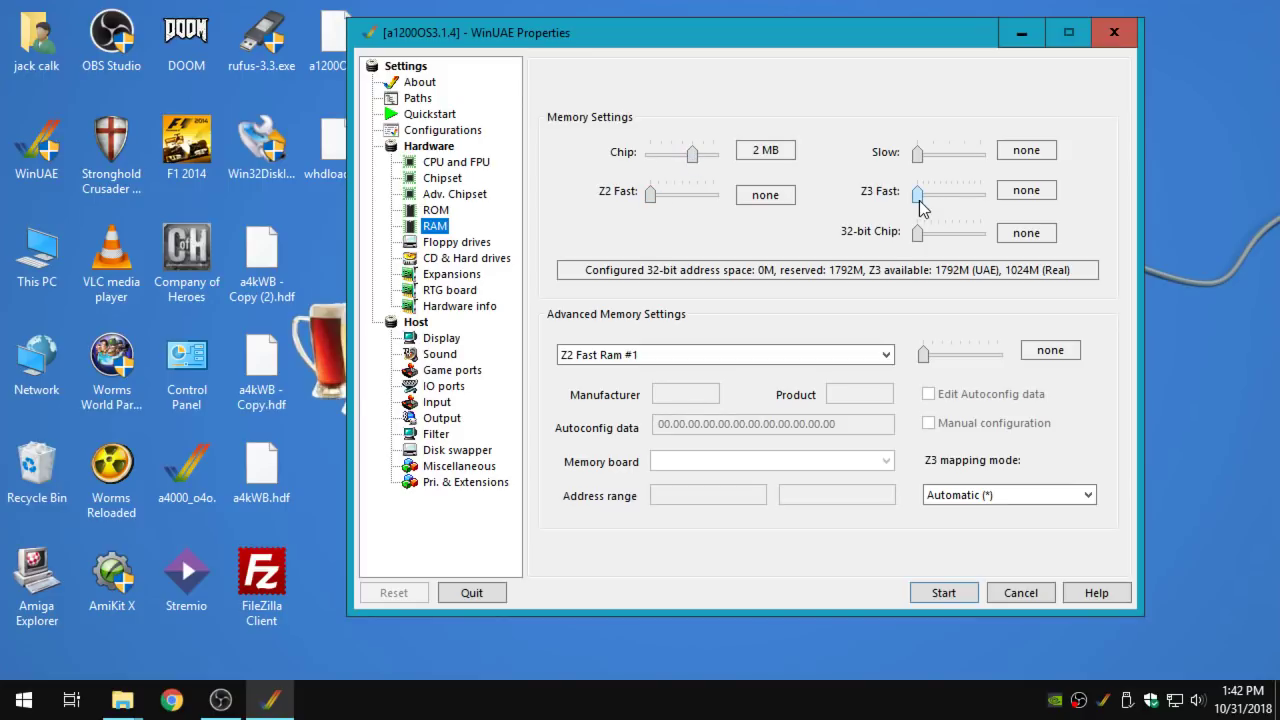
{"action": "left_click_drag", "start_coordinate": [920, 195], "coordinate": [955, 198]}
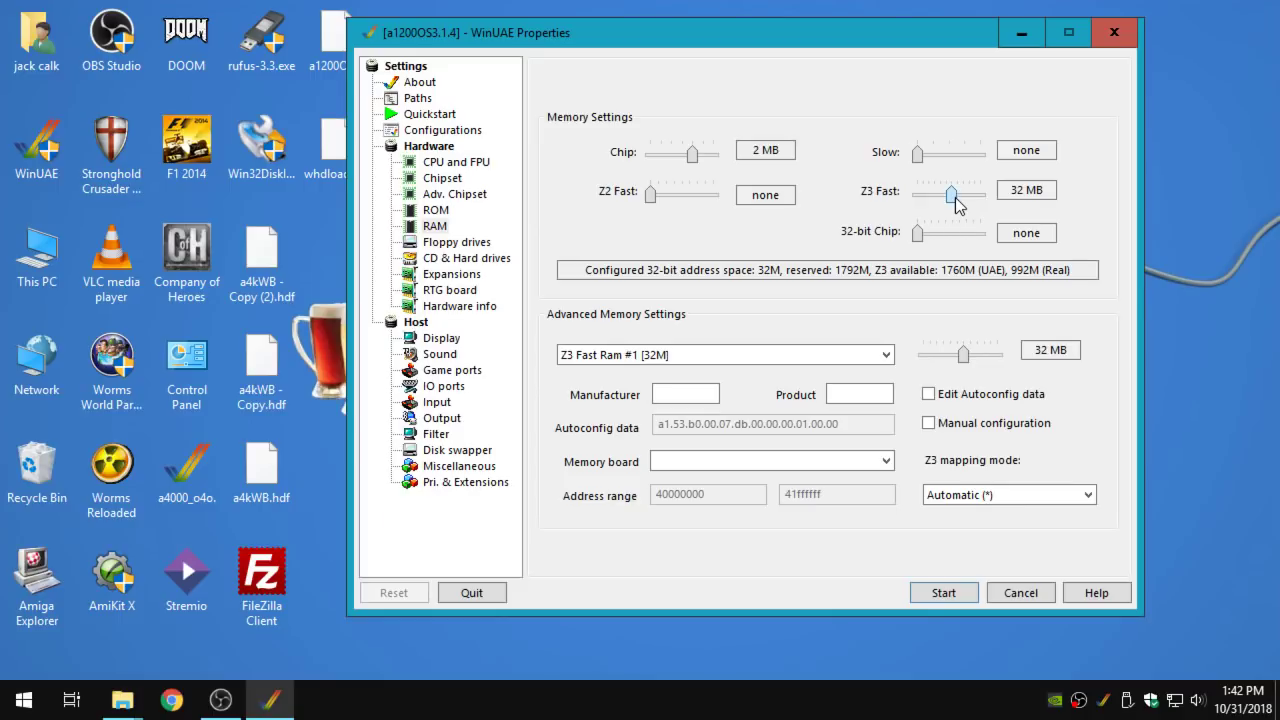
{"action": "left_click_drag", "start_coordinate": [953, 203], "coordinate": [950, 205]}
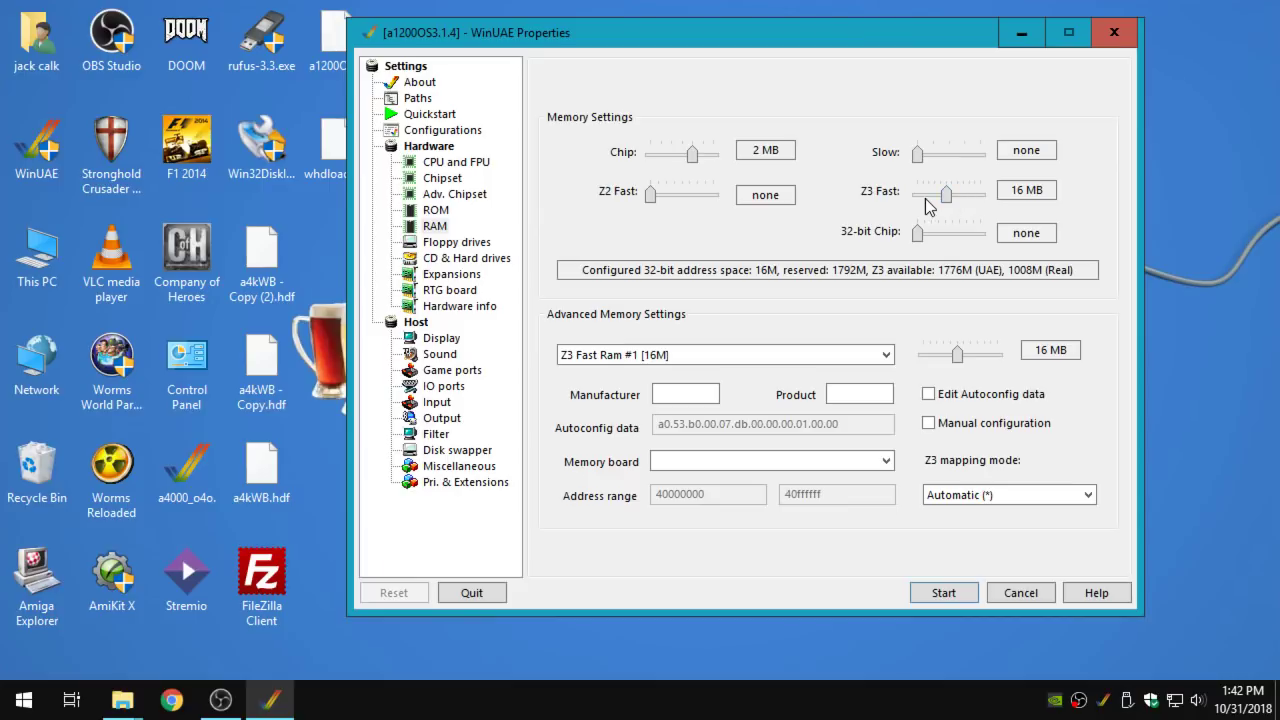
Set the floppy drive emulation speed to Turbo
{"action": "left_click", "coordinate": [456, 246]}
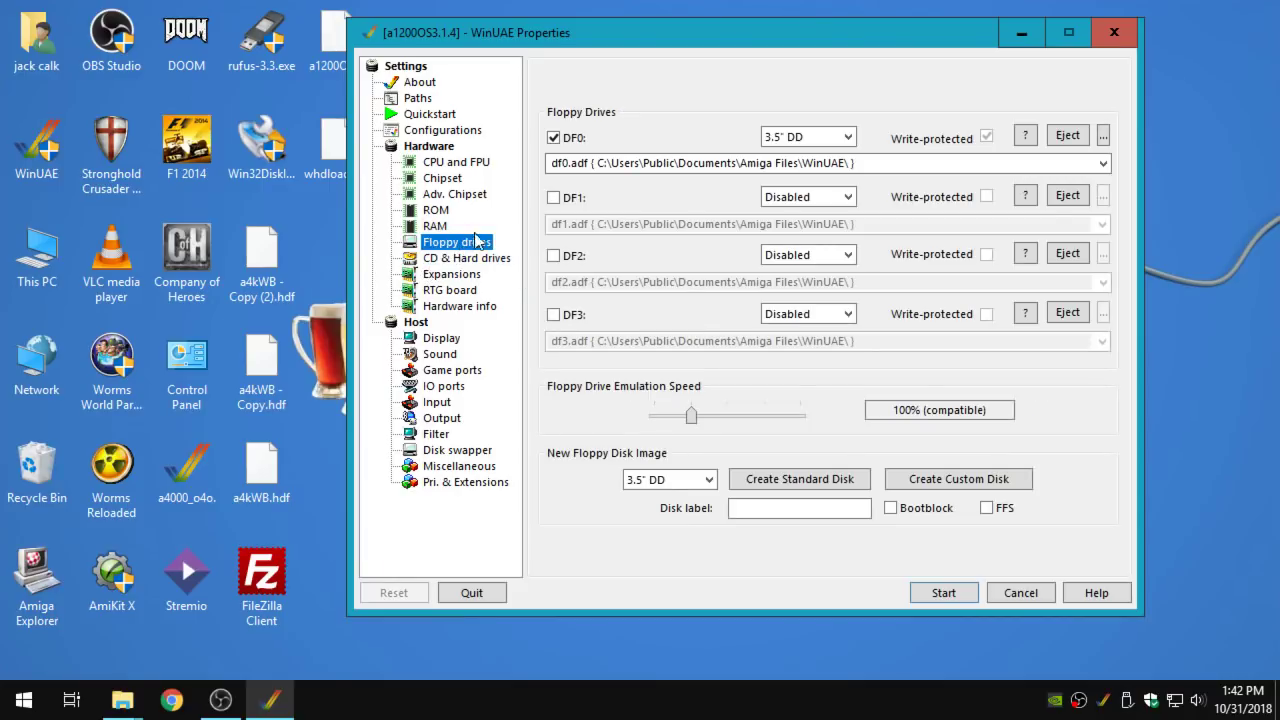
{"action": "left_click", "coordinate": [553, 137]}
{"action": "left_click", "coordinate": [553, 137]}
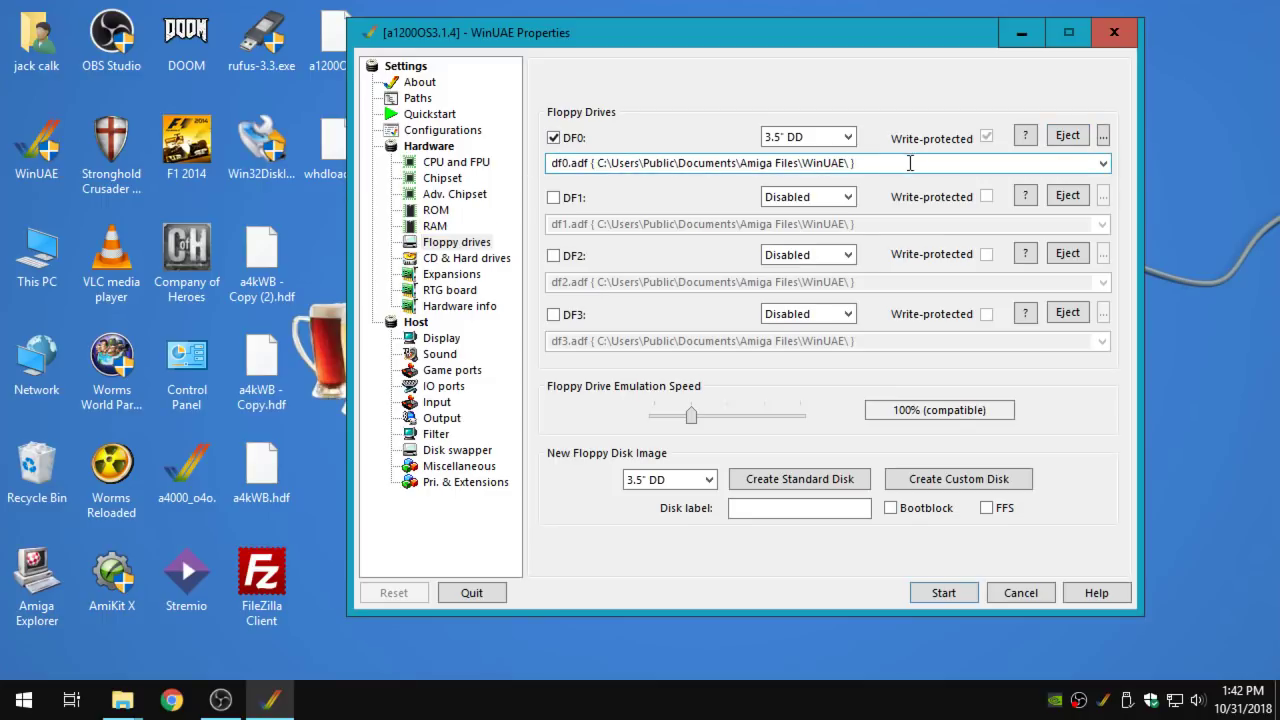
{"action": "left_click_drag", "start_coordinate": [691, 417], "coordinate": [650, 424]}
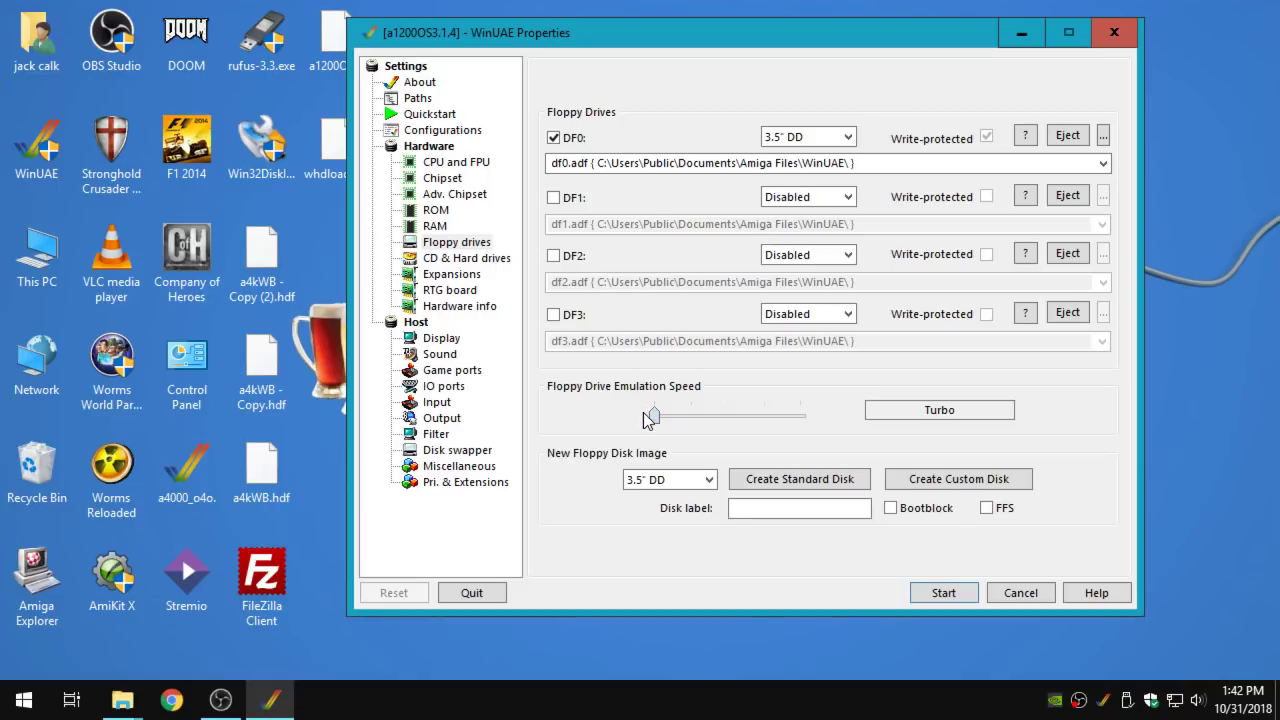
Set the UAE expansion board type in the ROM settings to New UAE (128k, ROM, Indirect)
{"action": "left_click", "coordinate": [466, 277]}
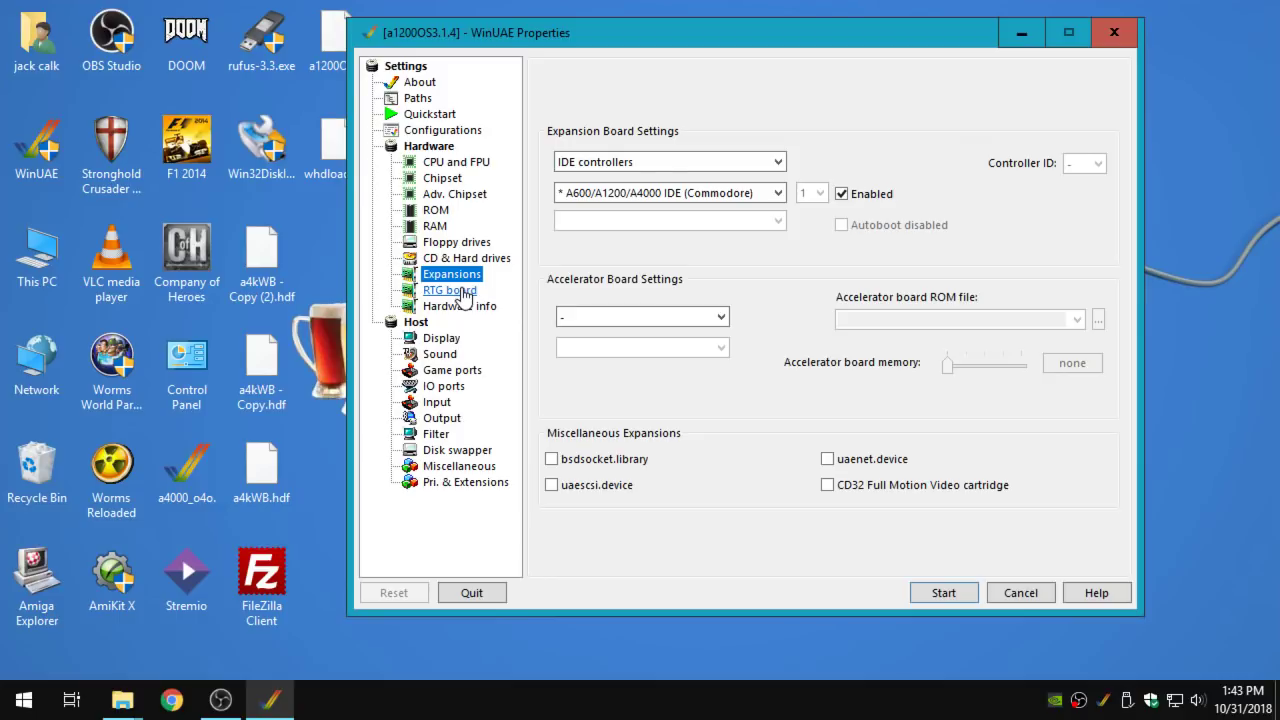
{"action": "left_click", "coordinate": [439, 183]}
{"action": "left_click", "coordinate": [462, 196]}
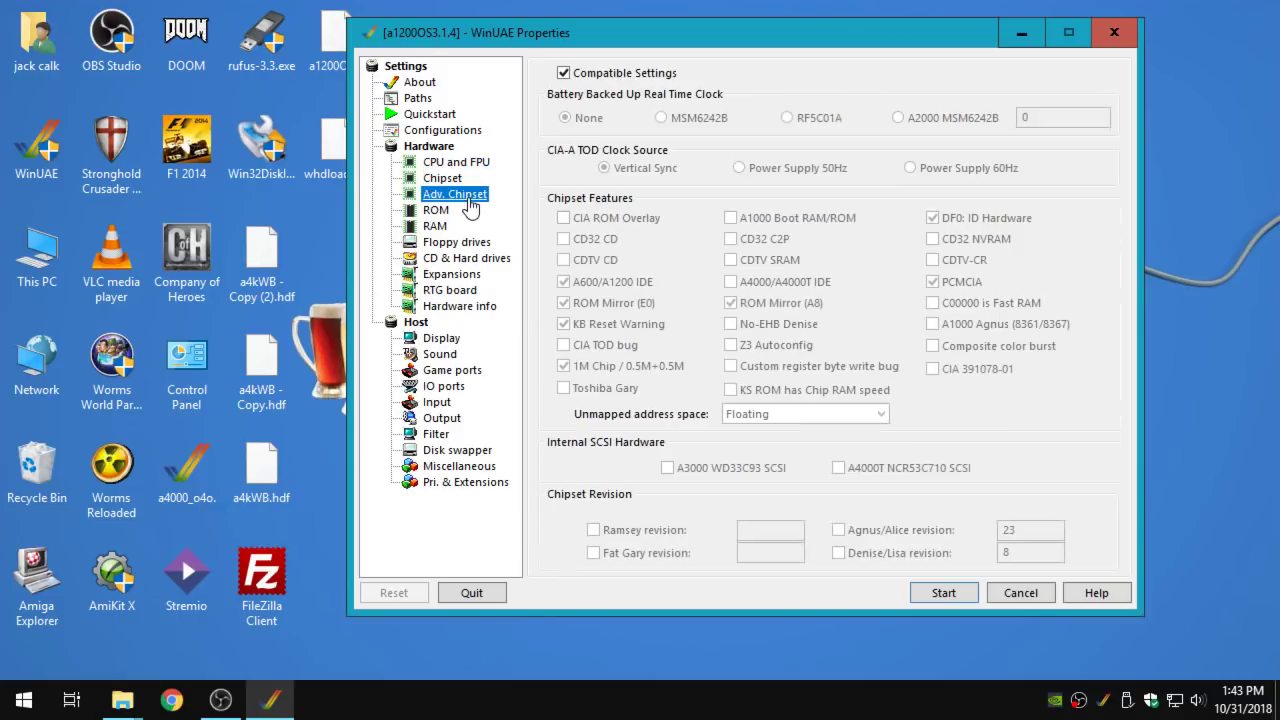
{"action": "left_click", "coordinate": [438, 212]}
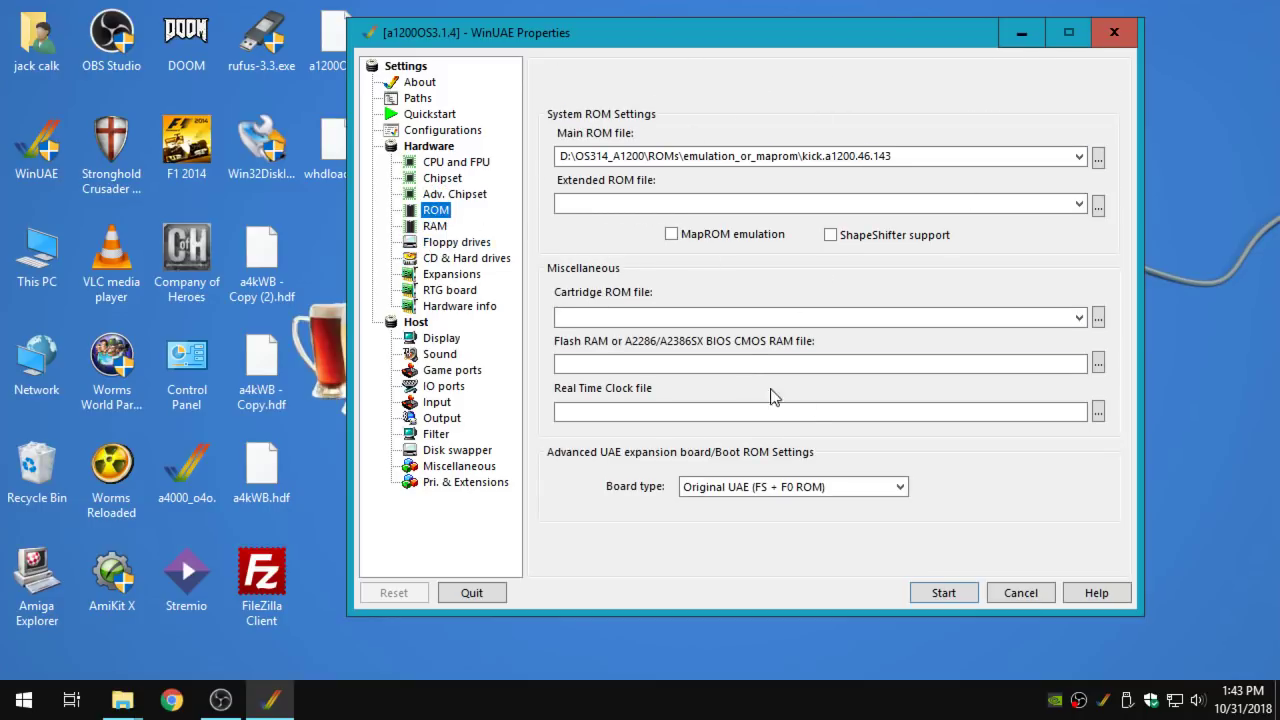
{"action": "left_click", "coordinate": [833, 484]}
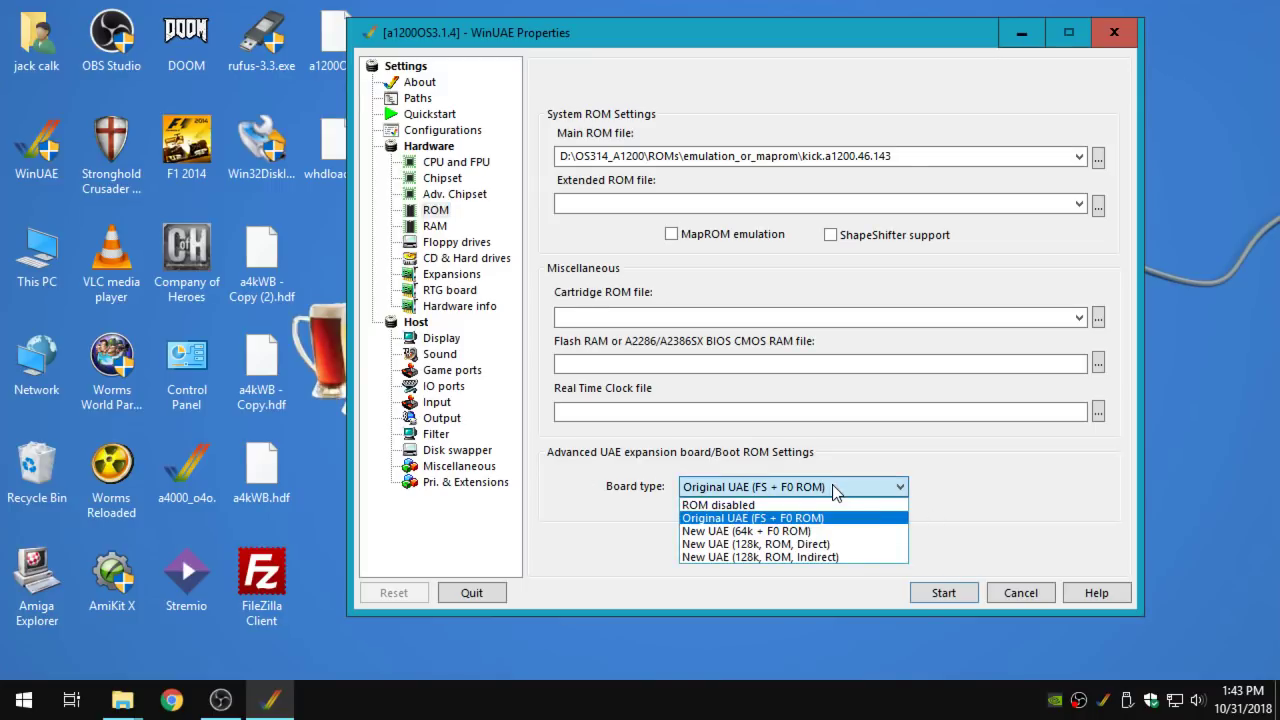
{"action": "left_click", "coordinate": [806, 557]}
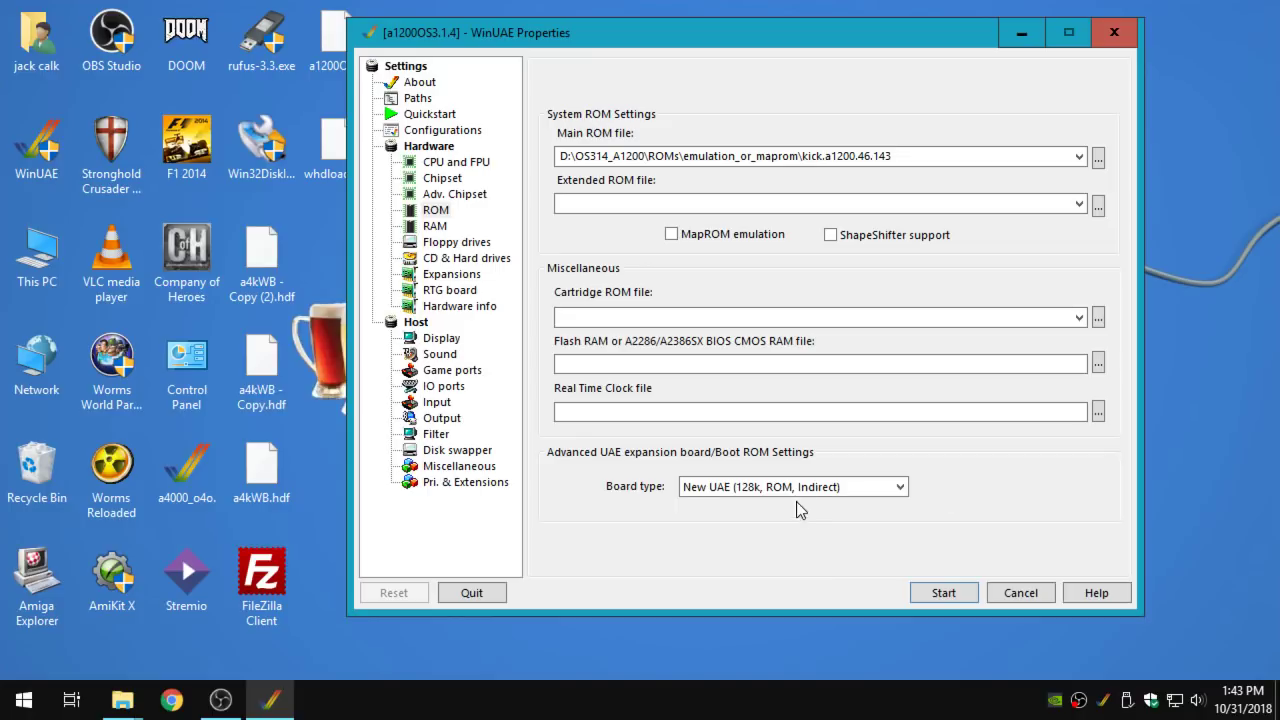
Add a UAE Zorro III RTG graphics card with 64 MB of VRAM
{"action": "left_click", "coordinate": [450, 290]}
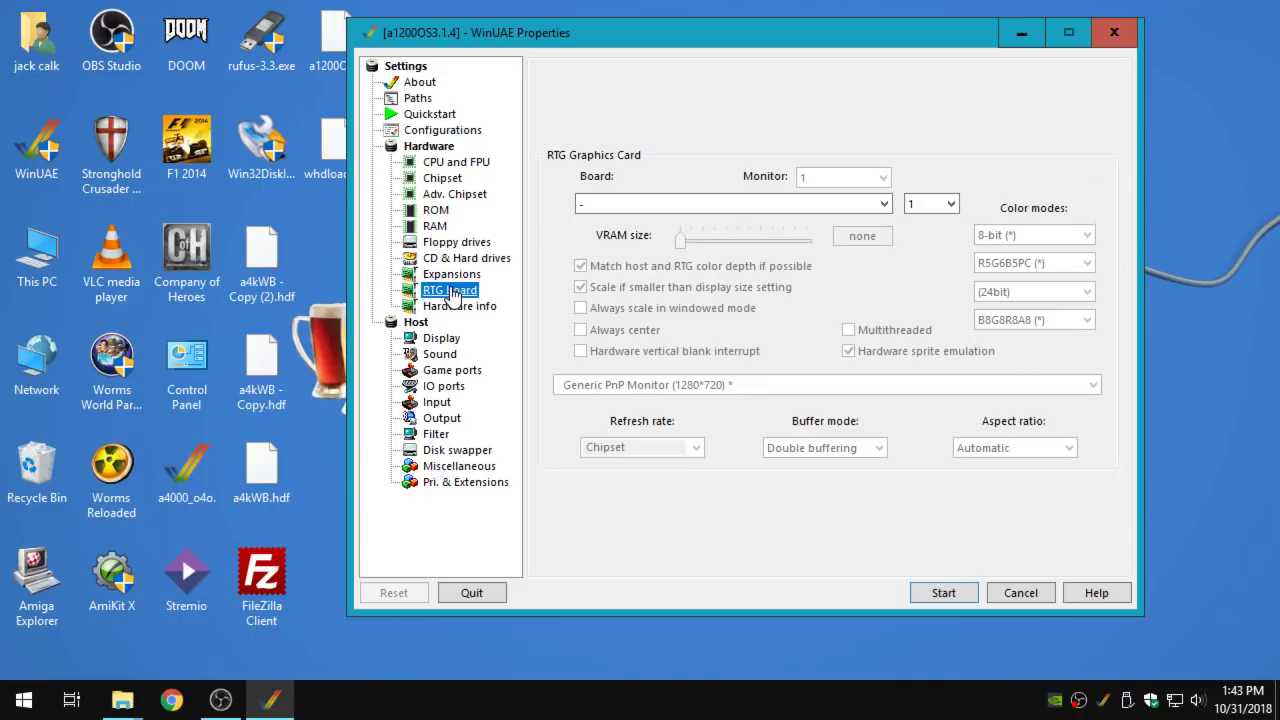
{"action": "left_click", "coordinate": [819, 205]}
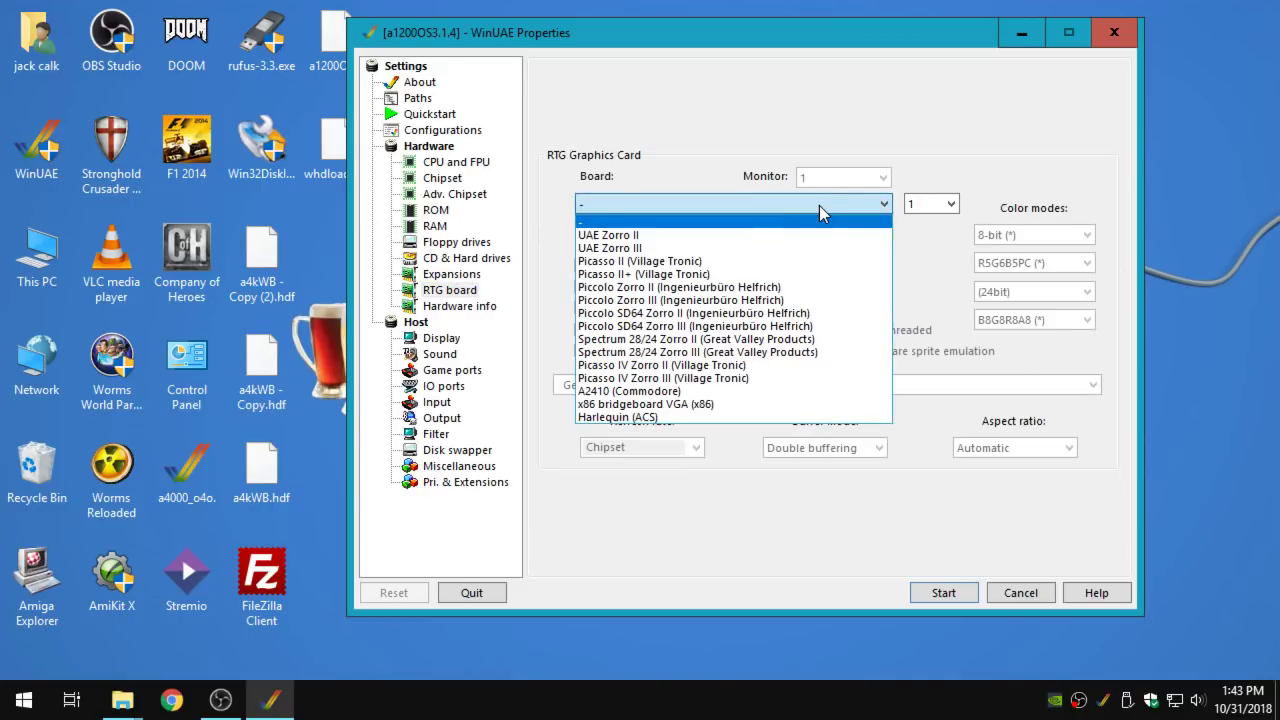
{"action": "left_click", "coordinate": [714, 250]}
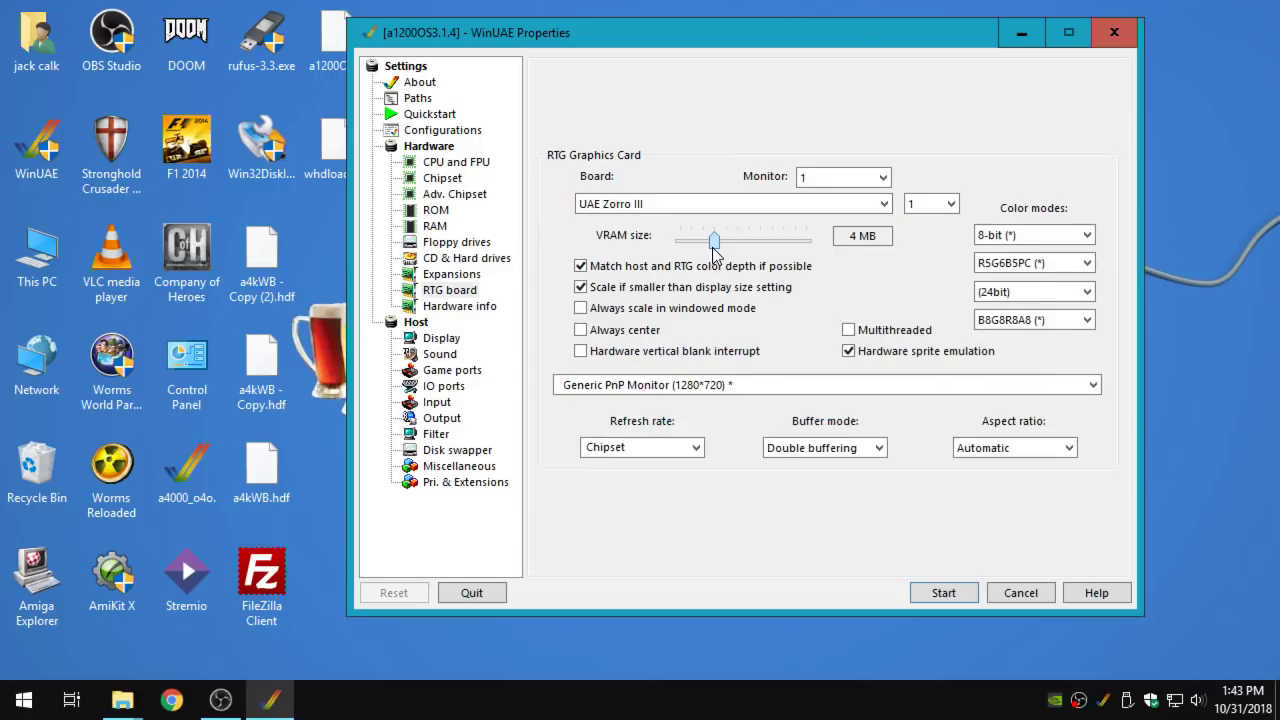
{"action": "left_click_drag", "start_coordinate": [715, 246], "coordinate": [753, 245]}
{"action": "mouse_move", "coordinate": [752, 240]}
{"action": "left_mouse_down"}
{"action": "mouse_move", "coordinate": [772, 241]}
{"action": "mouse_move", "coordinate": [759, 241]}
{"action": "left_mouse_up"}
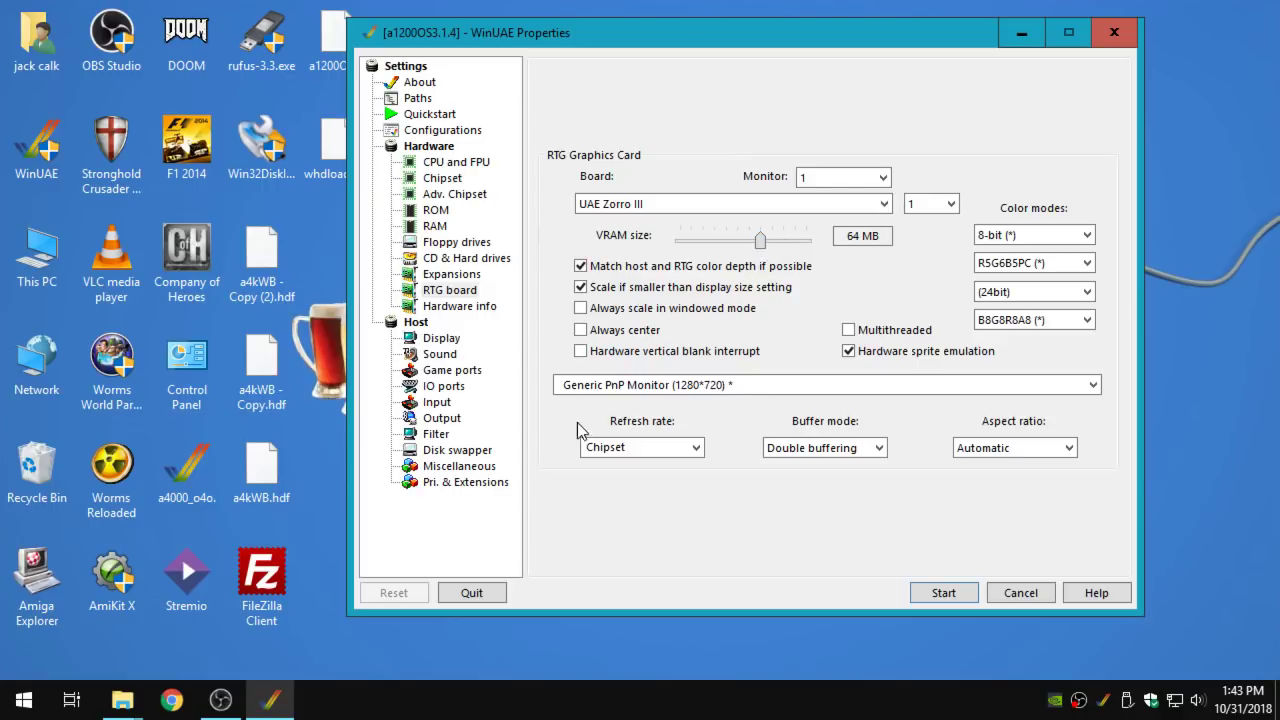
Set the fullscreen display resolution to 1280x720 and switch both the Native and RTG modes to Fullscreen
{"action": "left_click", "coordinate": [442, 339]}
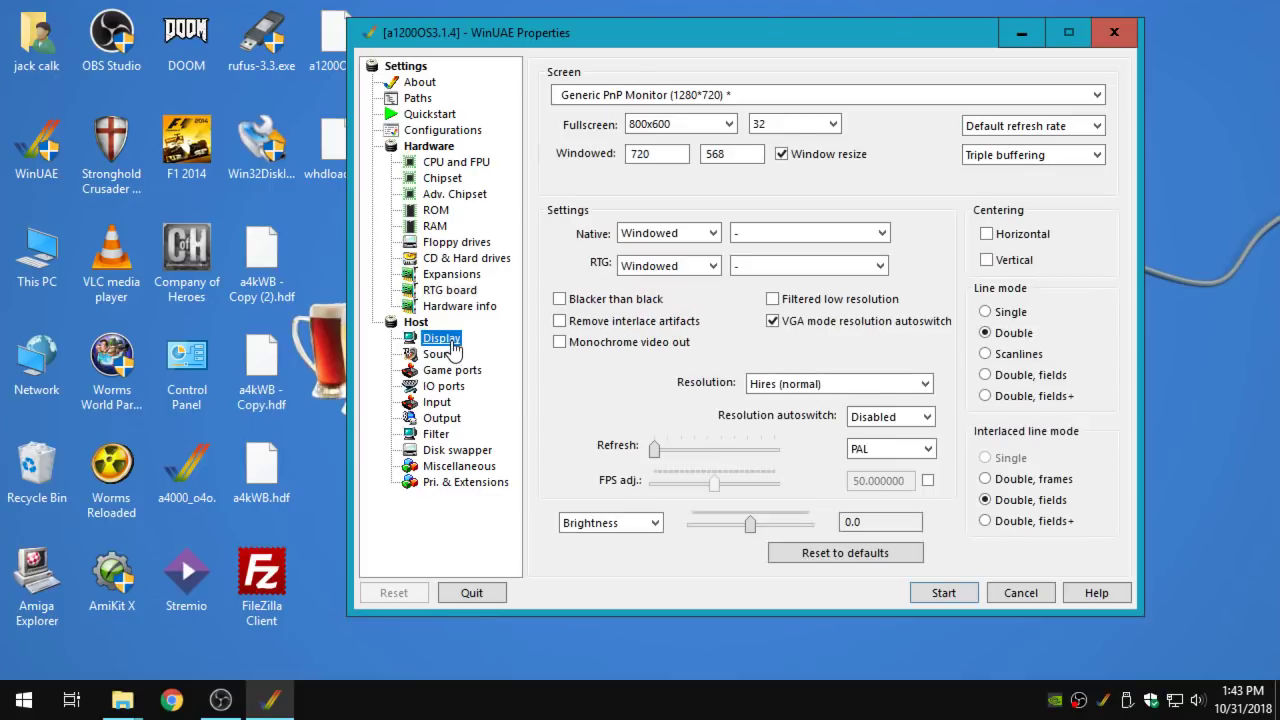
{"action": "left_click", "coordinate": [726, 125]}
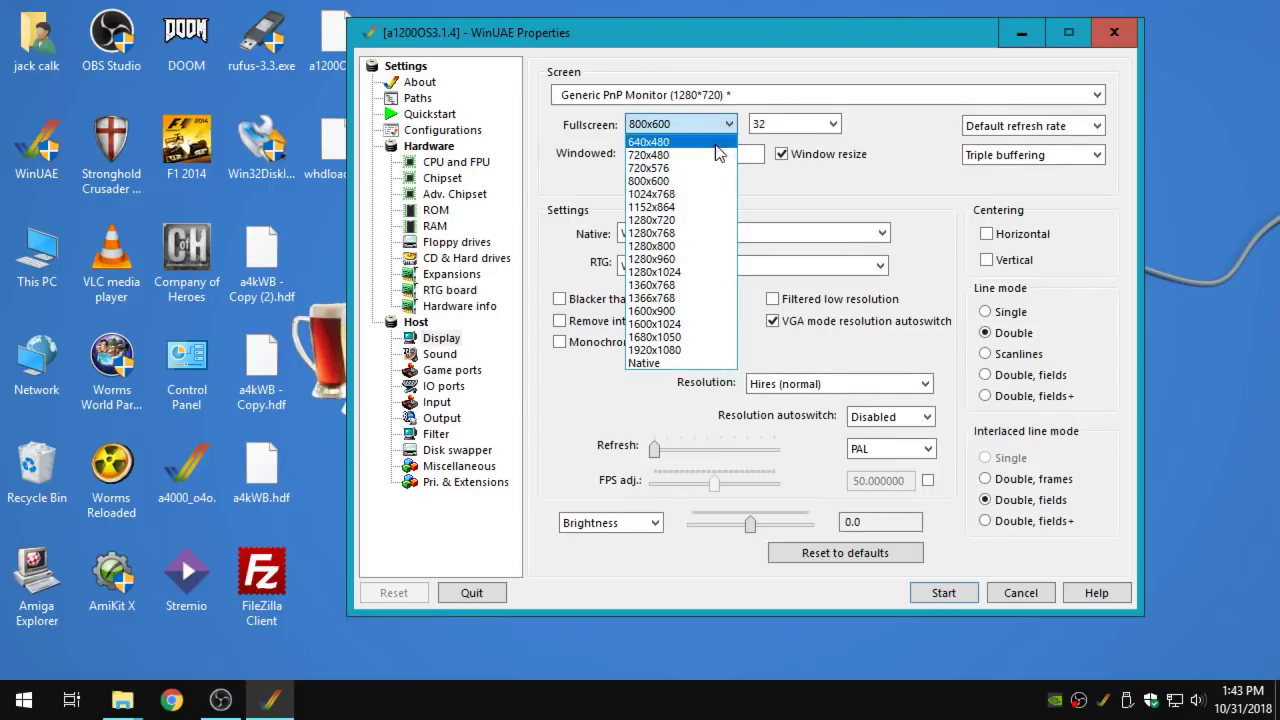
{"action": "left_click", "coordinate": [693, 221]}
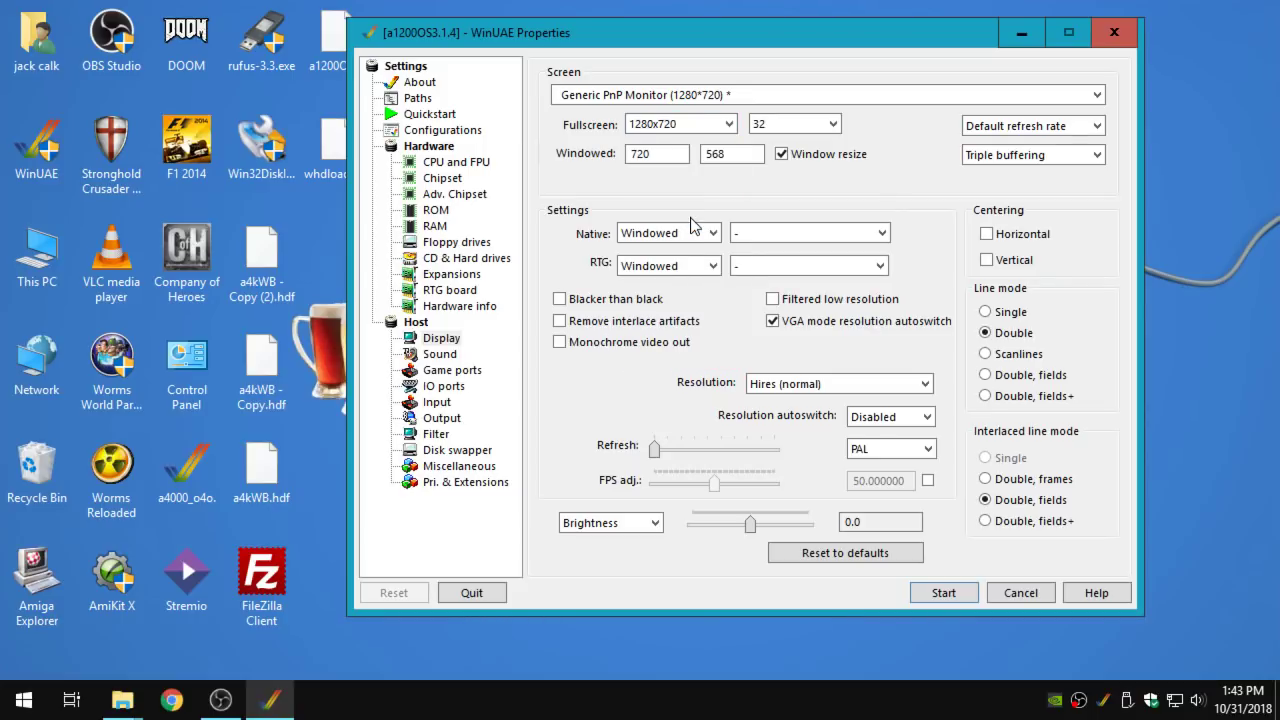
{"action": "left_click", "coordinate": [697, 236]}
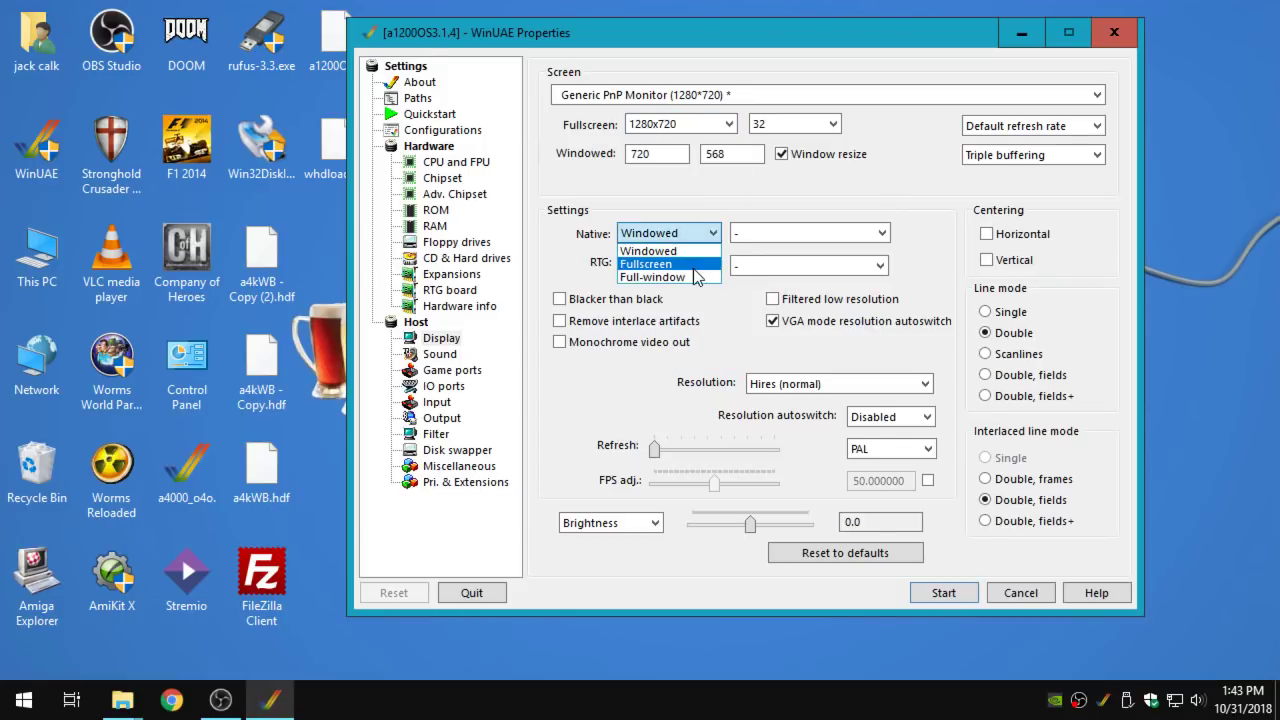
{"action": "left_click", "coordinate": [697, 264]}
{"action": "left_click", "coordinate": [697, 268]}
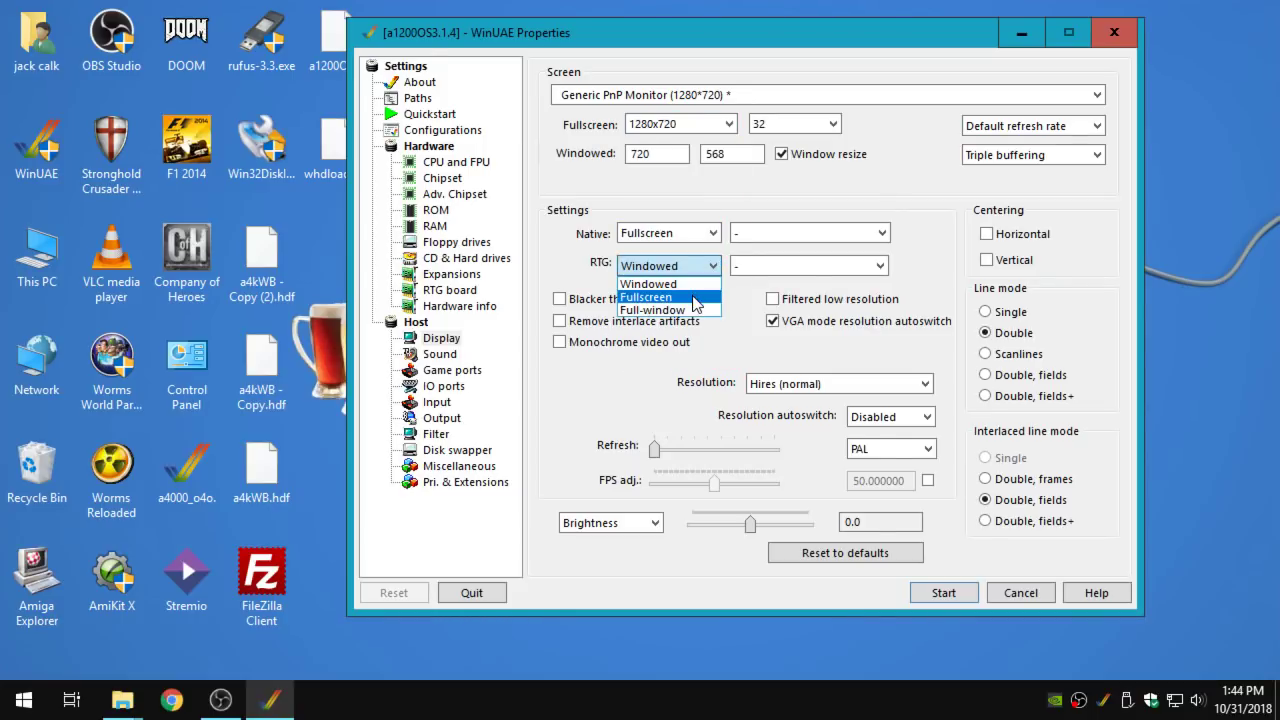
{"action": "left_click", "coordinate": [695, 297]}
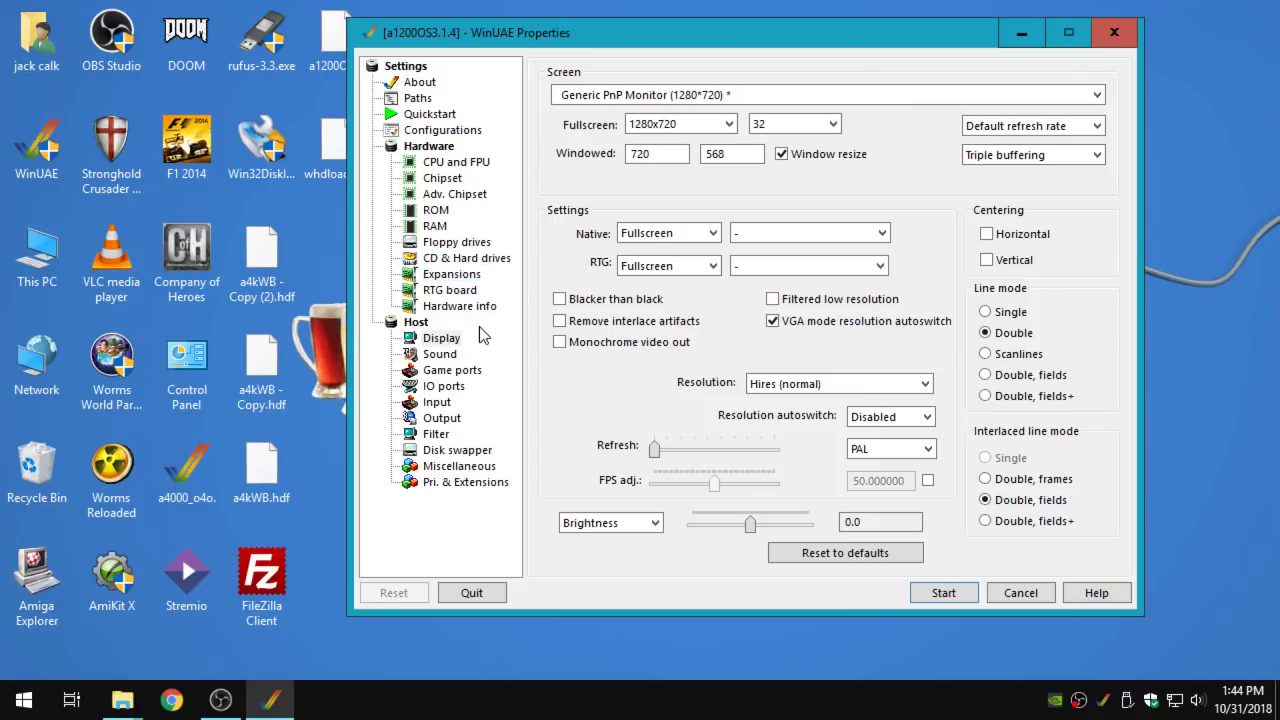
Set the RTG graphics card's buffer mode to Triple buffering
{"action": "left_click", "coordinate": [450, 290]}
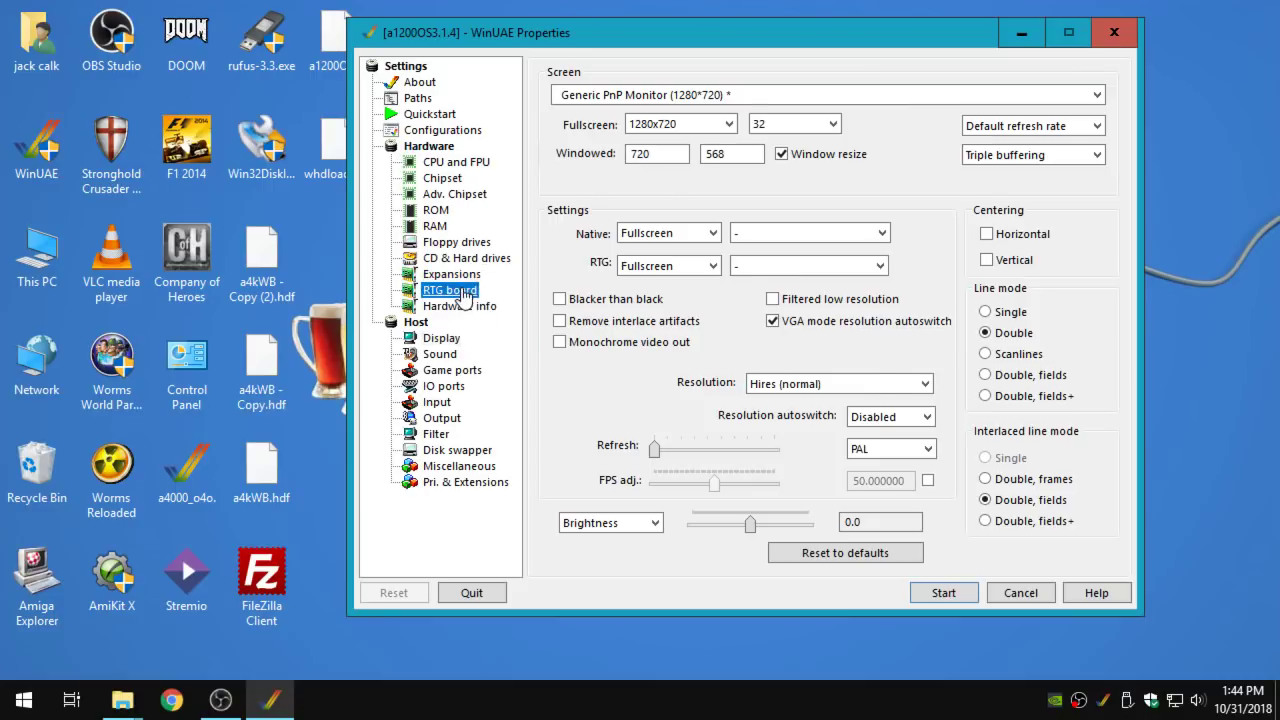
{"action": "left_click", "coordinate": [446, 340]}
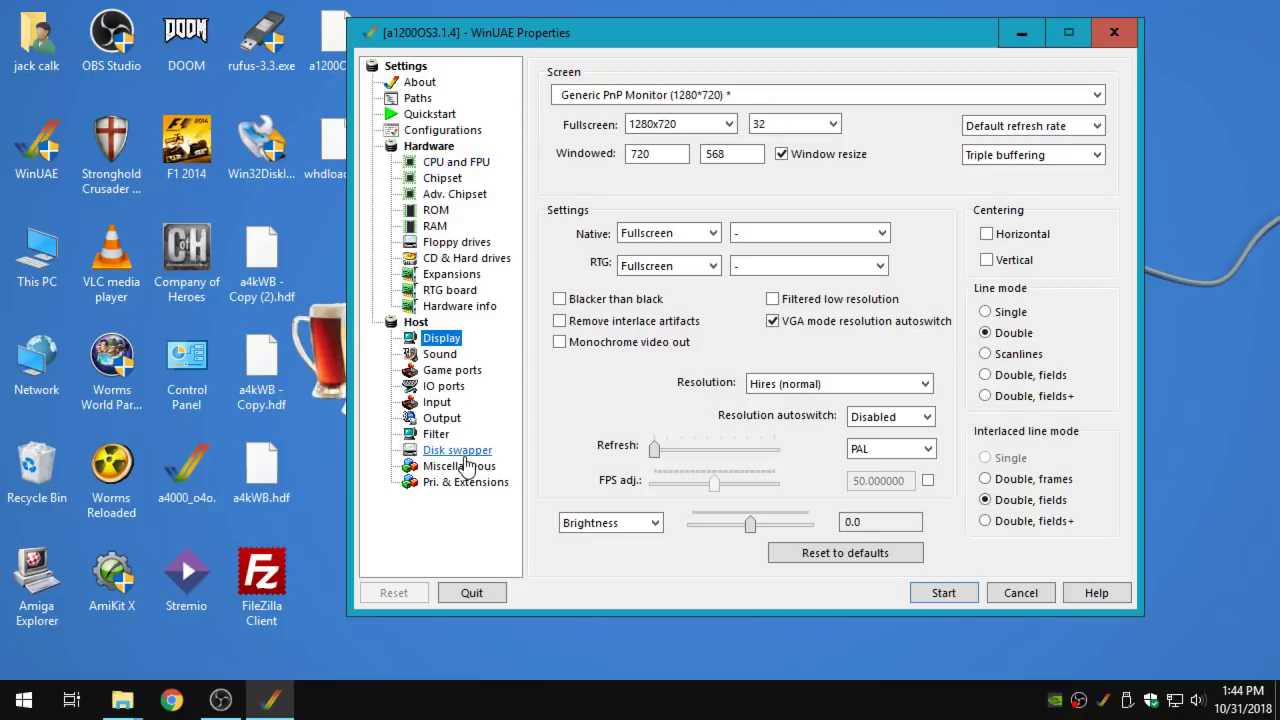
{"action": "left_click", "coordinate": [449, 291]}
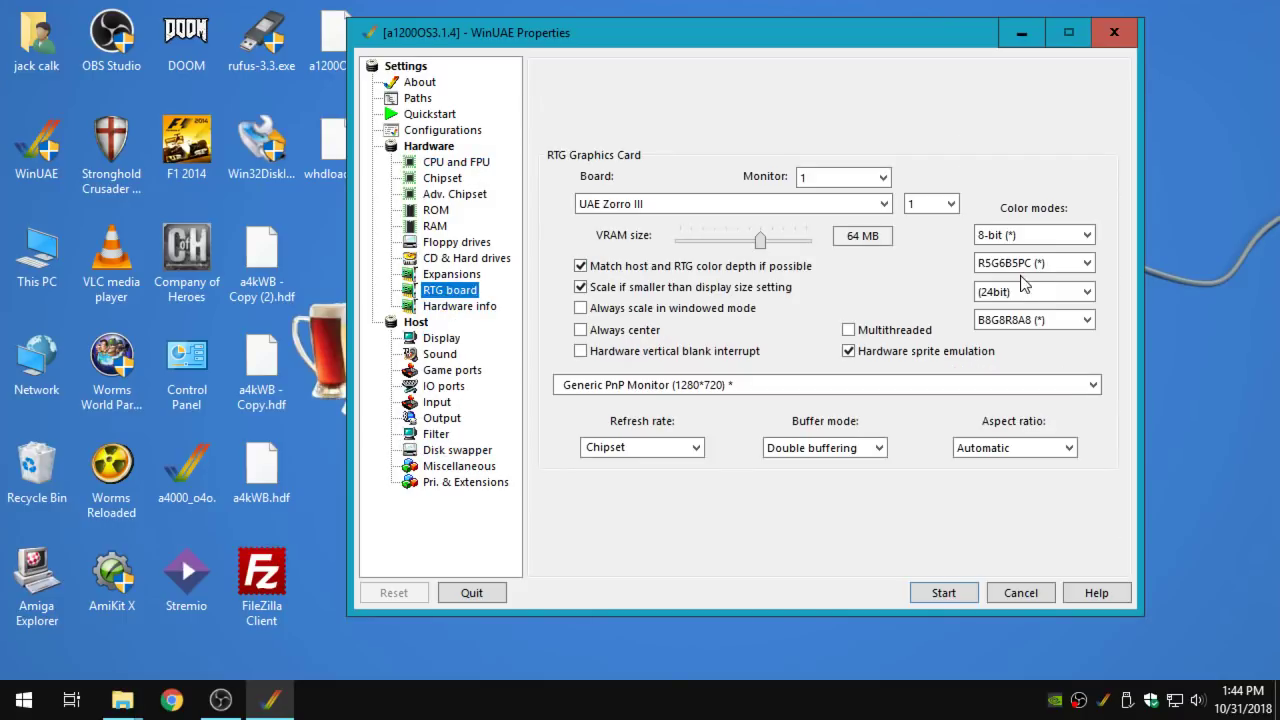
{"action": "left_click", "coordinate": [874, 452]}
{"action": "left_click", "coordinate": [856, 480]}
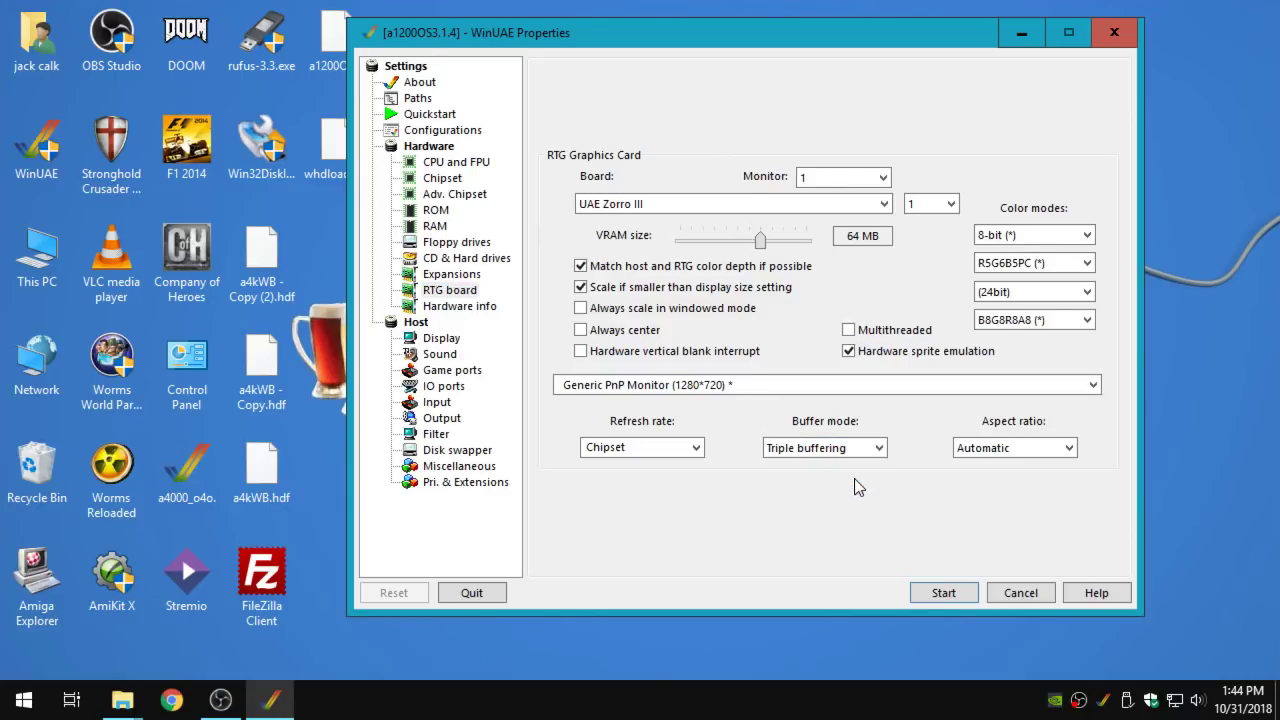
Enable the Use CTRL-F11 to quit and One second reboot pause options in the miscellaneous settings
{"action": "left_click", "coordinate": [462, 467]}
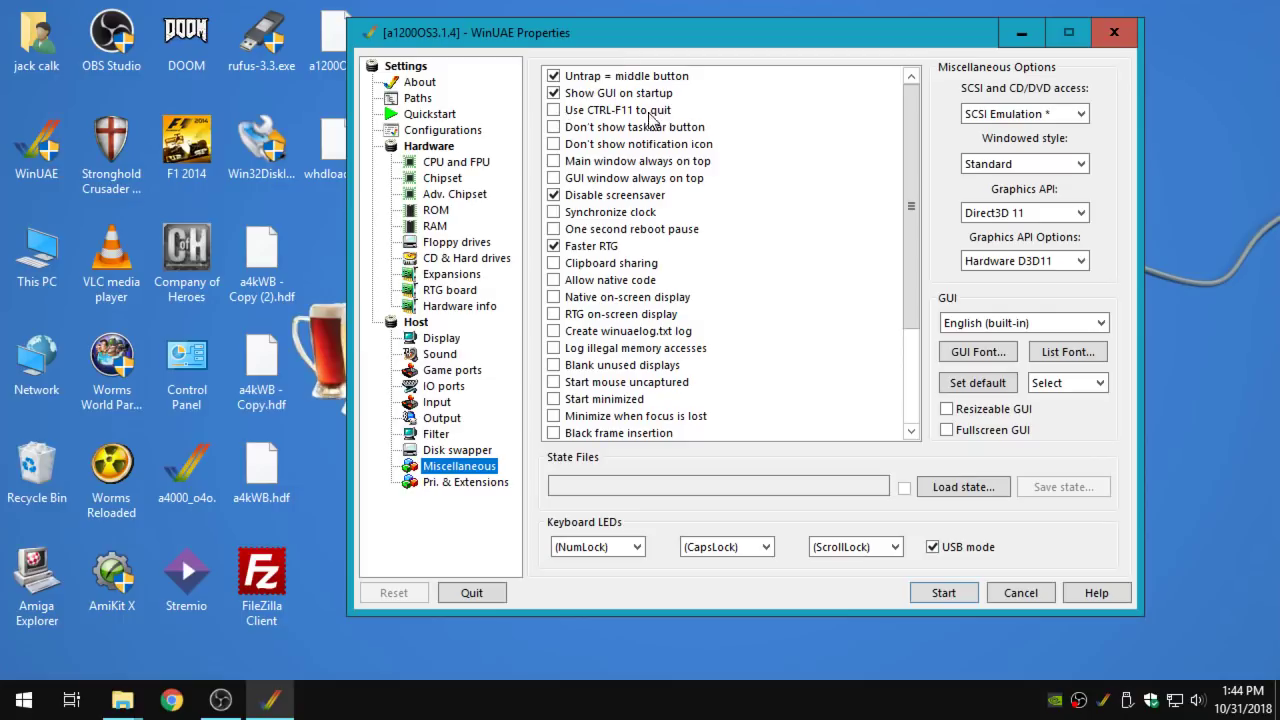
{"action": "left_click", "coordinate": [555, 112]}
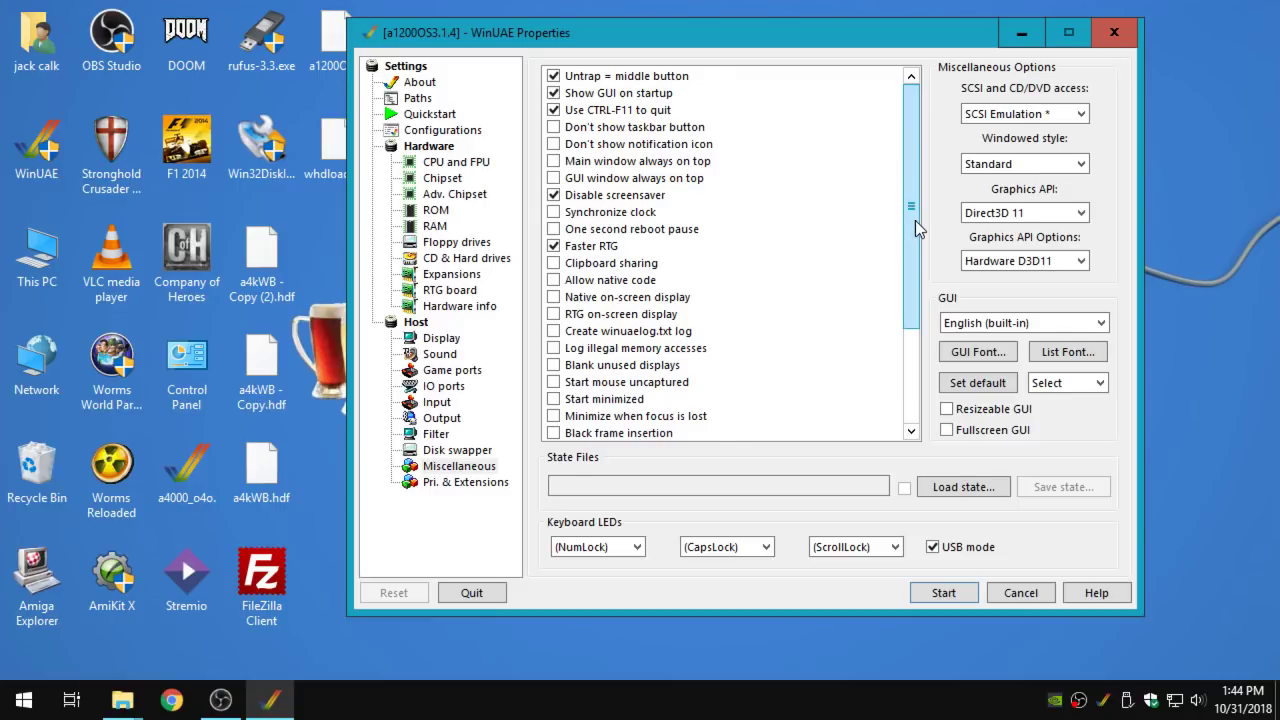
{"action": "left_click_drag", "start_coordinate": [915, 220], "coordinate": [901, 186]}
{"action": "left_click_drag", "start_coordinate": [913, 224], "coordinate": [916, 298]}
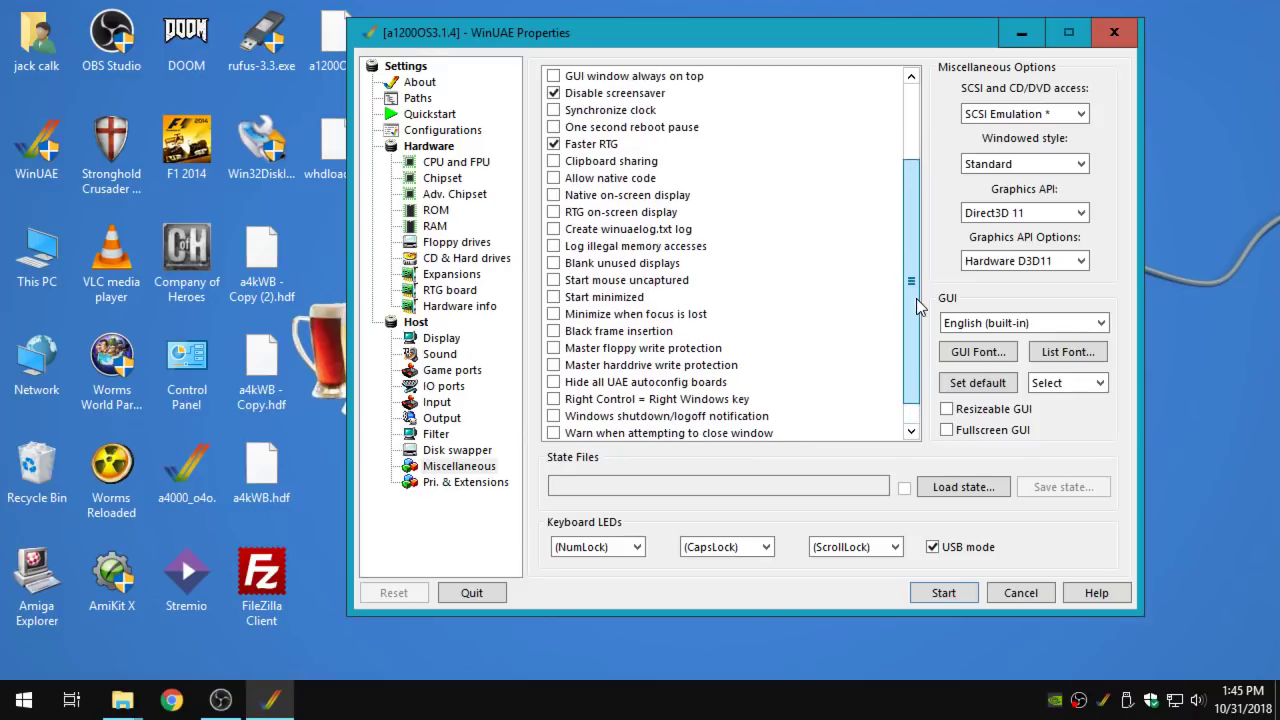
{"action": "left_click_drag", "start_coordinate": [916, 298], "coordinate": [919, 212]}
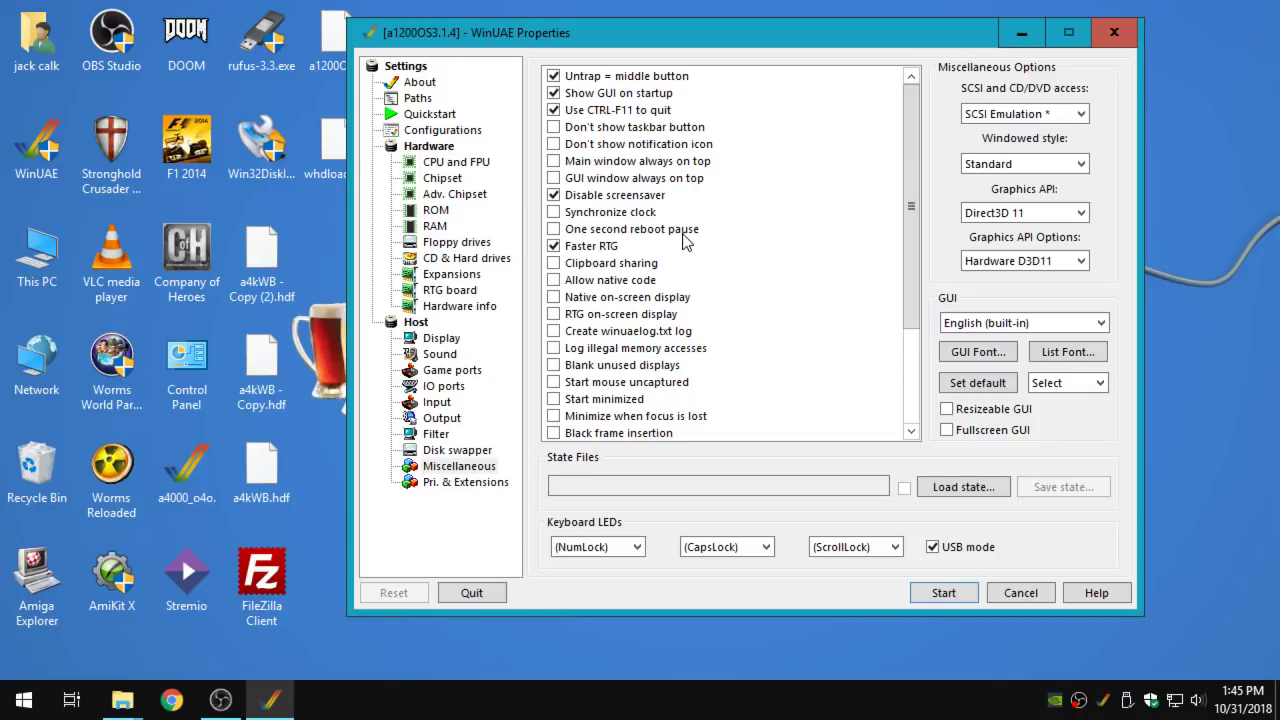
{"action": "left_click", "coordinate": [553, 230]}
Save the current settings to the a1200OS3.1.4 configuration and load it again
{"action": "left_click", "coordinate": [467, 134]}
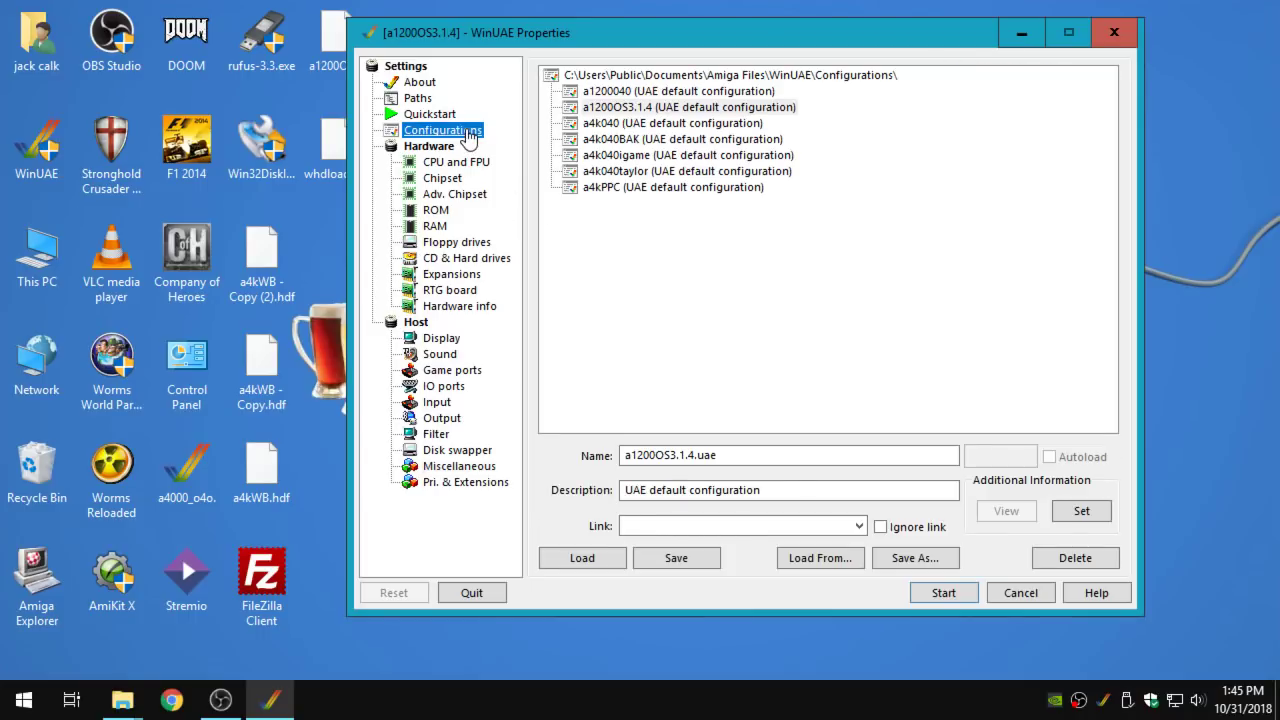
{"action": "left_click", "coordinate": [640, 110]}
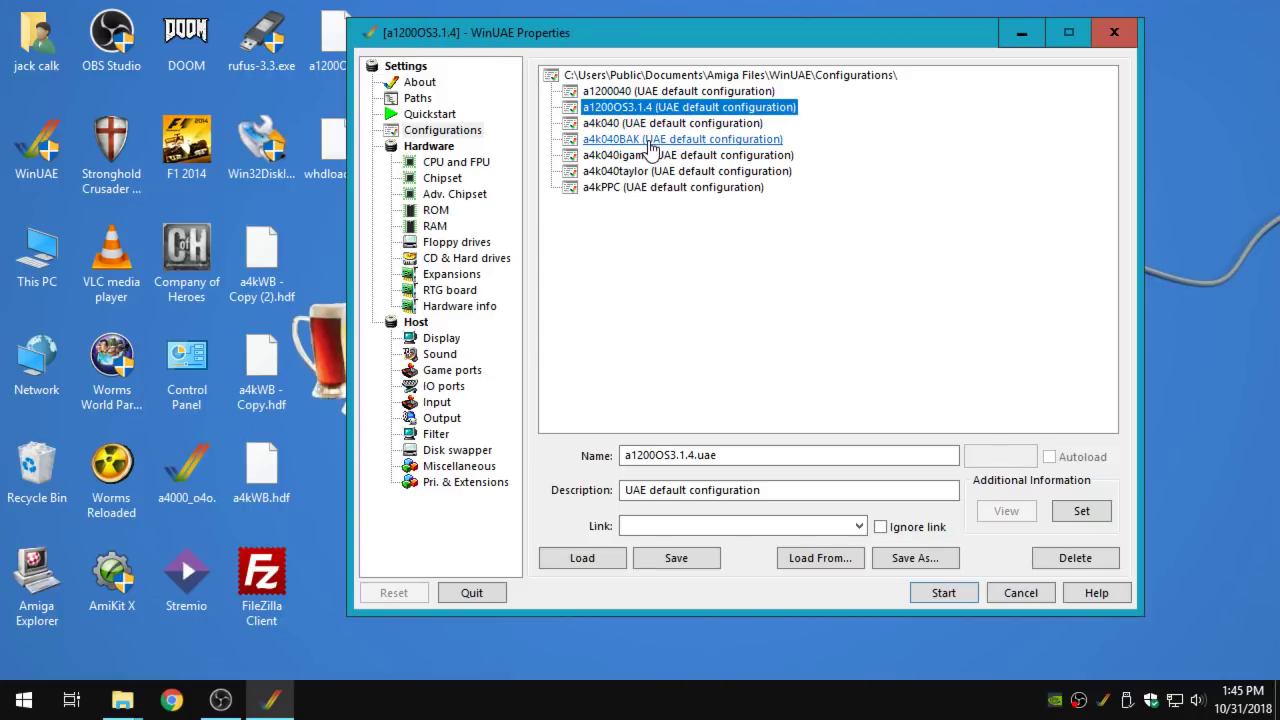
{"action": "left_click", "coordinate": [686, 560]}
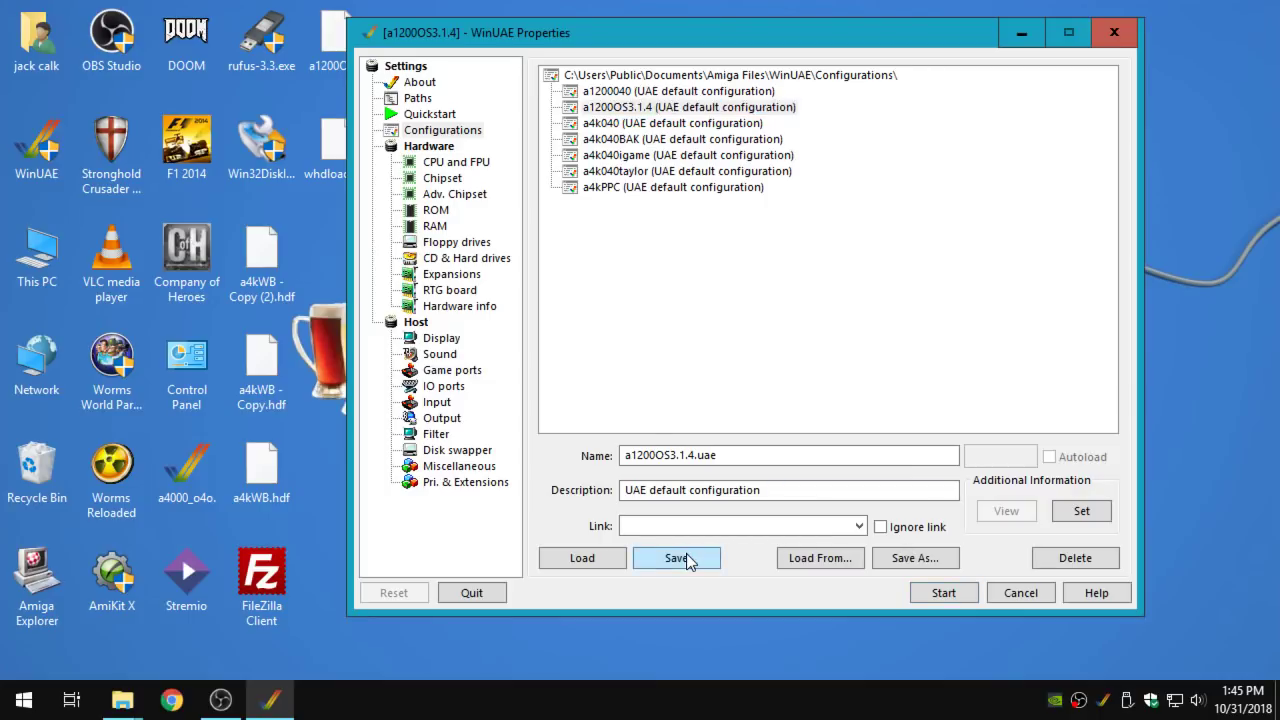
{"action": "left_click", "coordinate": [655, 108]}
{"action": "left_click", "coordinate": [585, 558]}
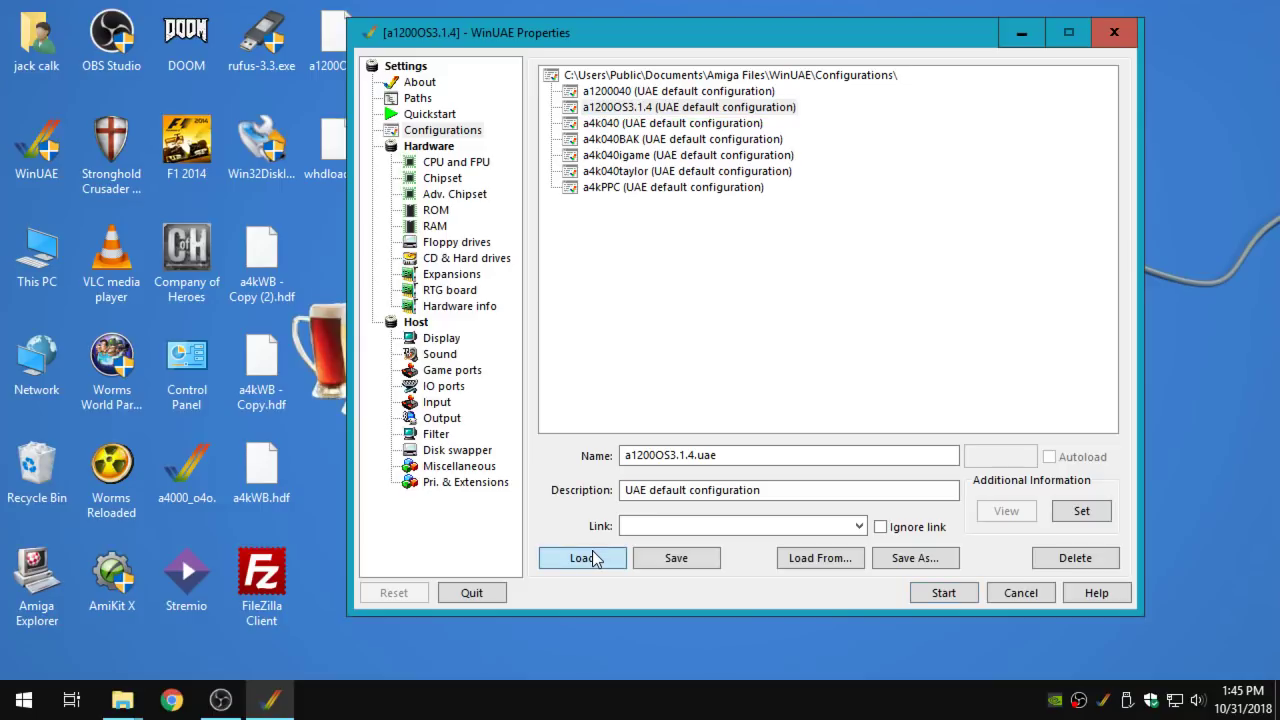
{"action": "left_click", "coordinate": [630, 107]}
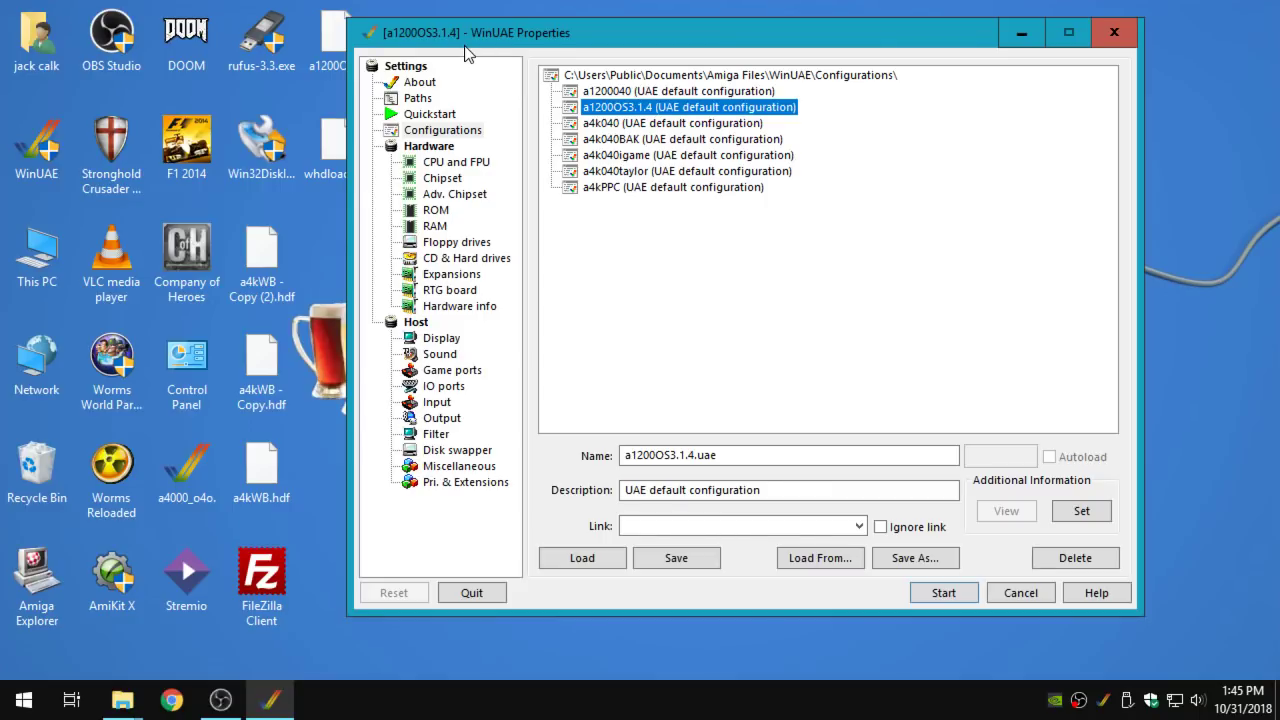
Review the reloaded configuration's CPU, chipset, ROM, RAM and floppy drive settings
{"action": "left_click", "coordinate": [458, 164]}
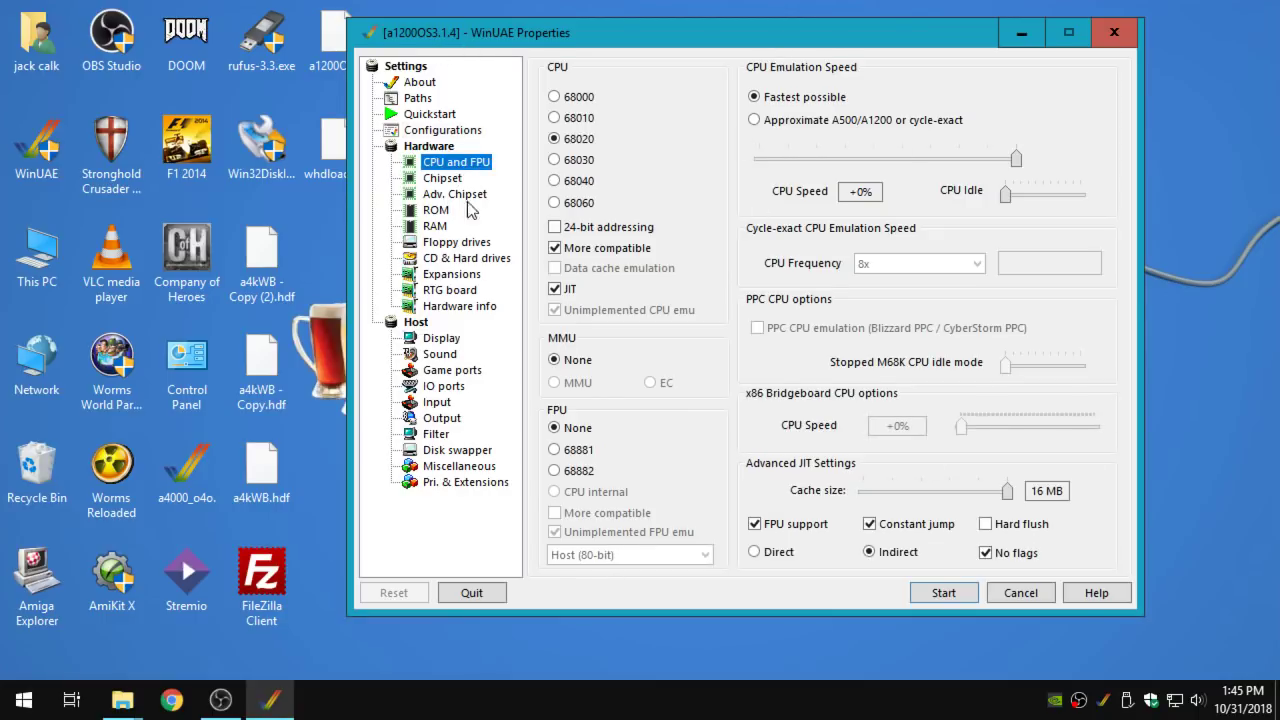
{"action": "left_click", "coordinate": [438, 180]}
{"action": "left_click", "coordinate": [443, 196]}
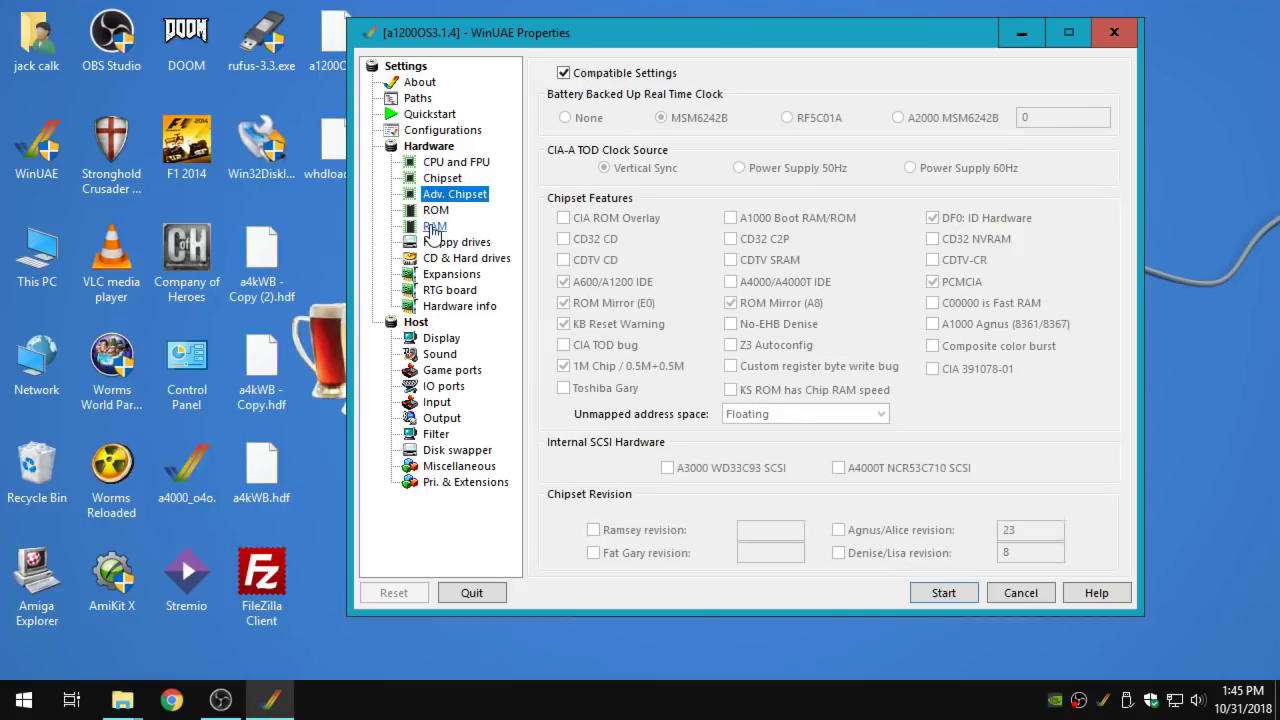
{"action": "left_click", "coordinate": [434, 214]}
{"action": "left_click", "coordinate": [434, 226]}
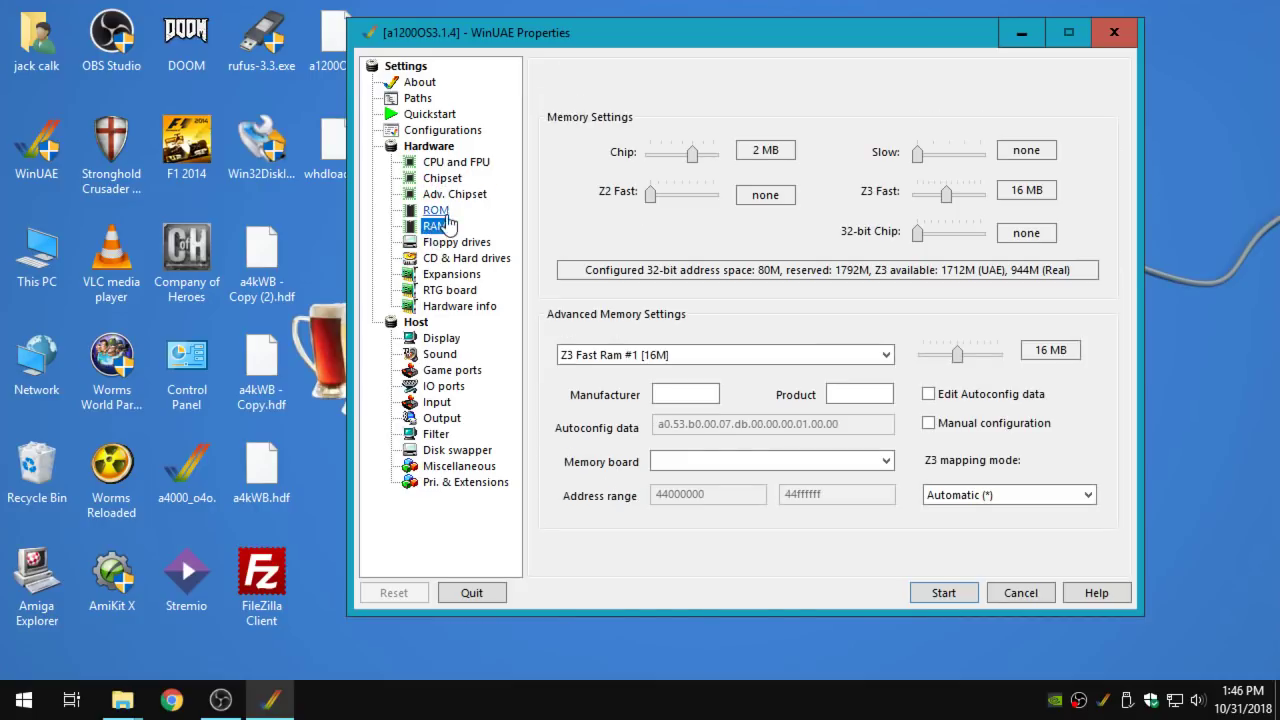
{"action": "left_click", "coordinate": [435, 210]}
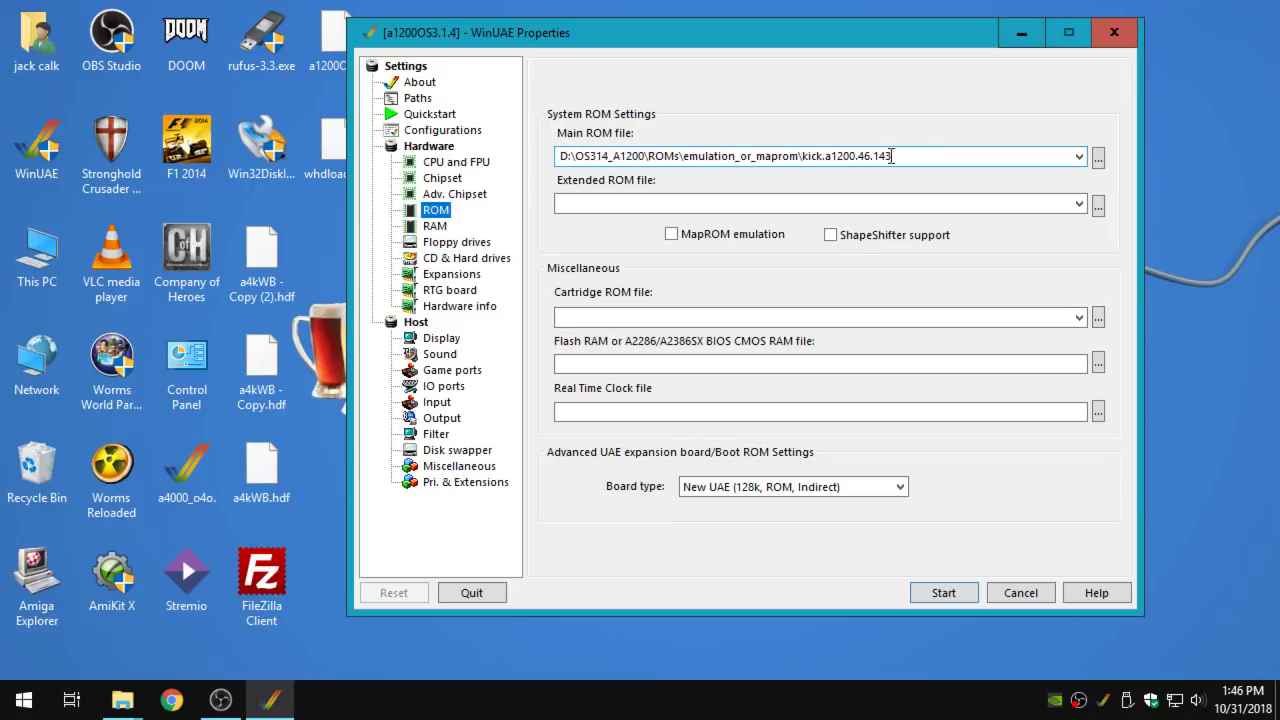
{"action": "left_click", "coordinate": [434, 226]}
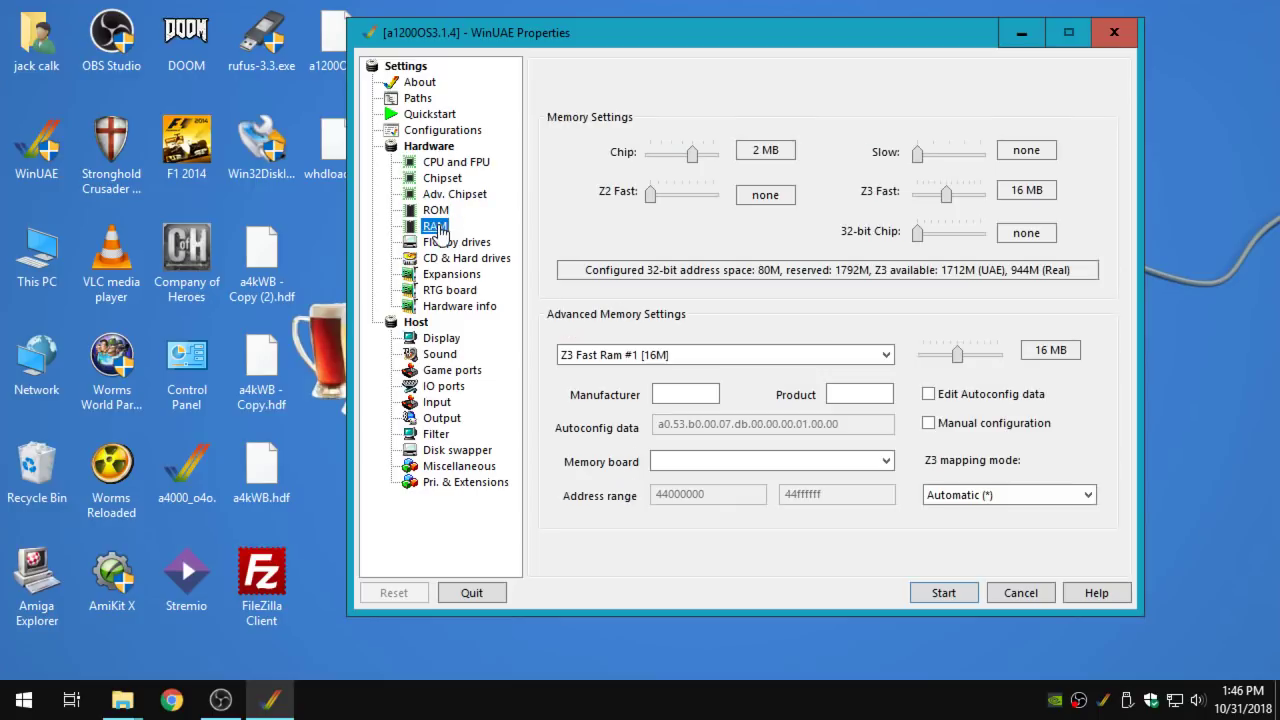
{"action": "left_click", "coordinate": [448, 244]}
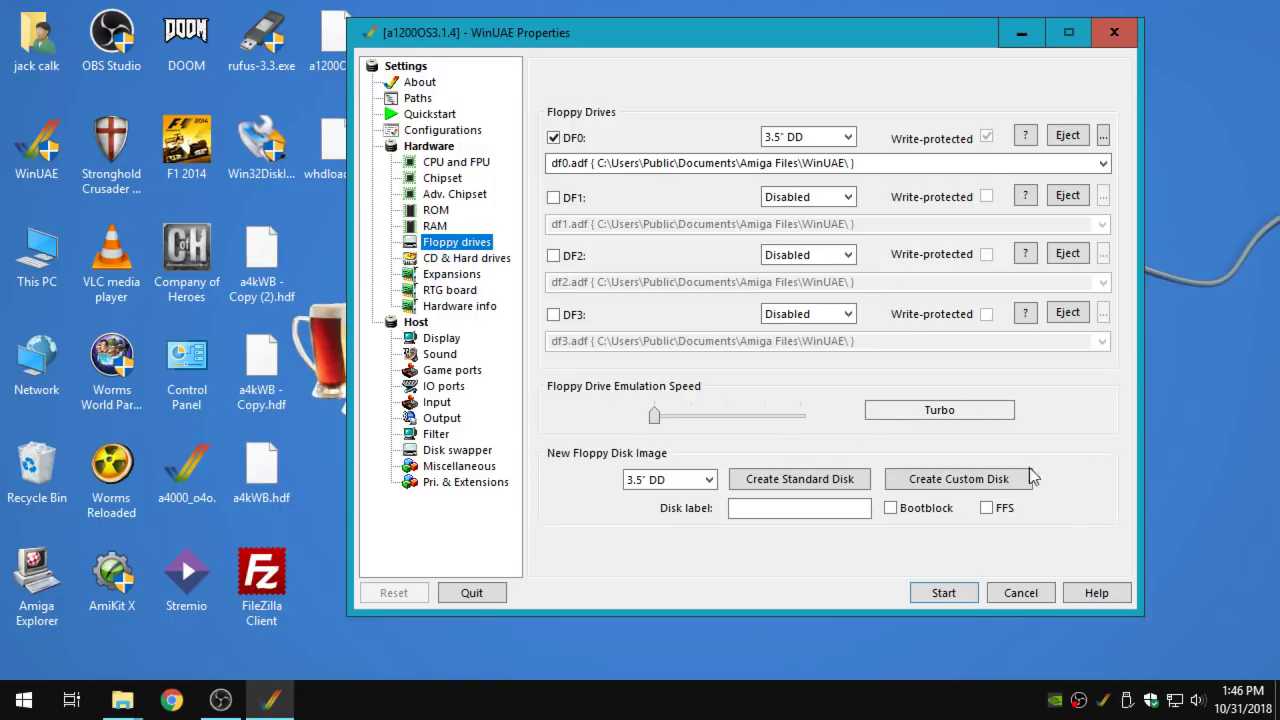
Enable adding PC drives at startup, including removable and network drives, and CDFS automount of CD/DVD drives
{"action": "left_click", "coordinate": [488, 259]}
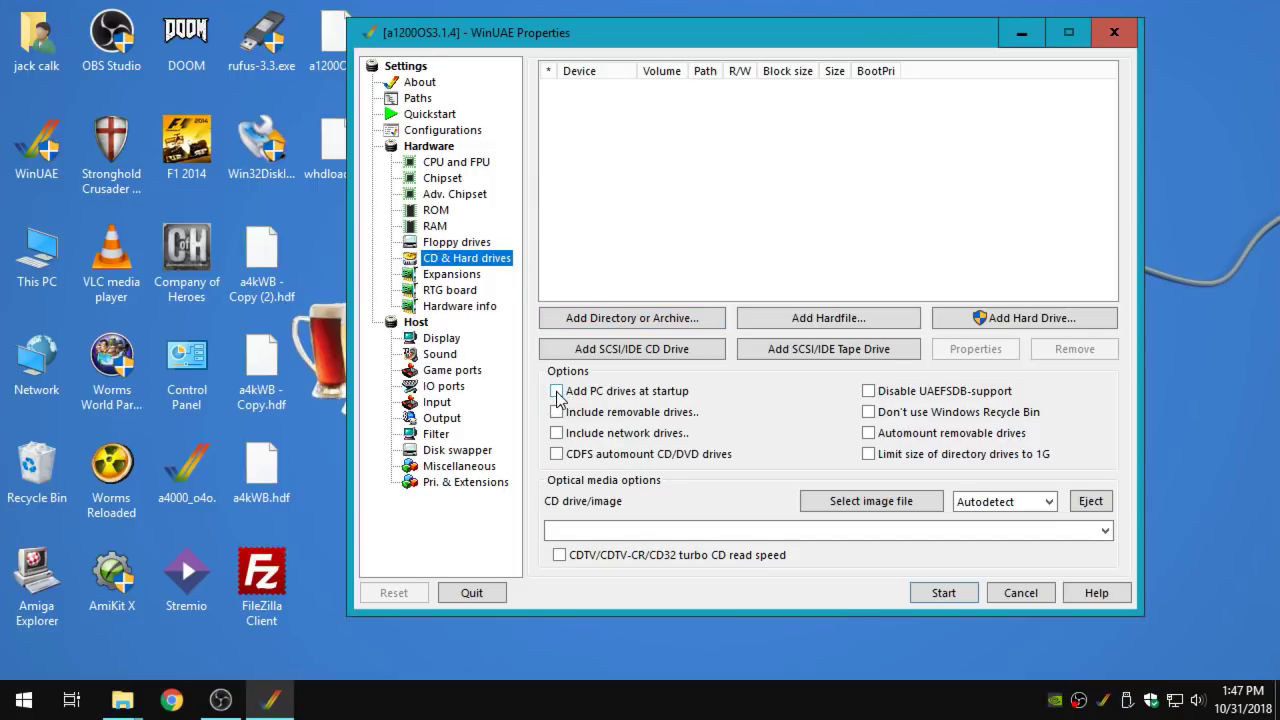
{"action": "left_click", "coordinate": [557, 392]}
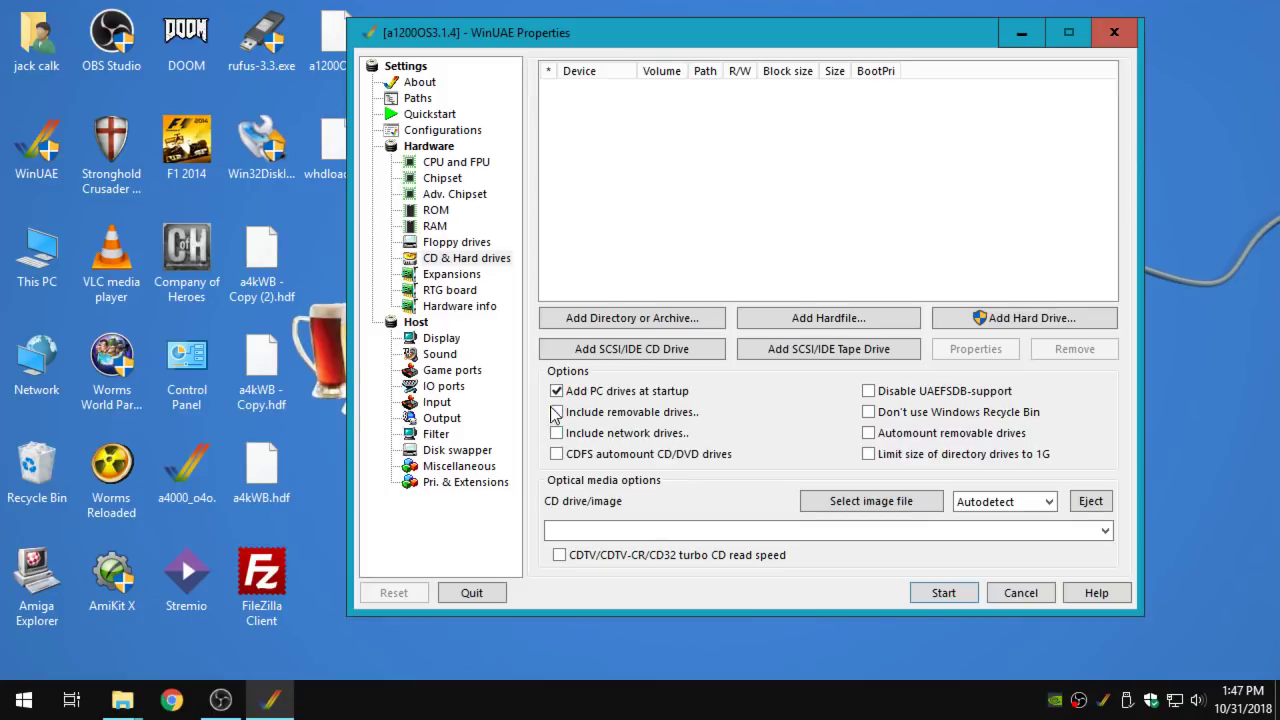
{"action": "left_click", "coordinate": [557, 412]}
{"action": "left_click", "coordinate": [558, 436]}
{"action": "left_click", "coordinate": [557, 455]}
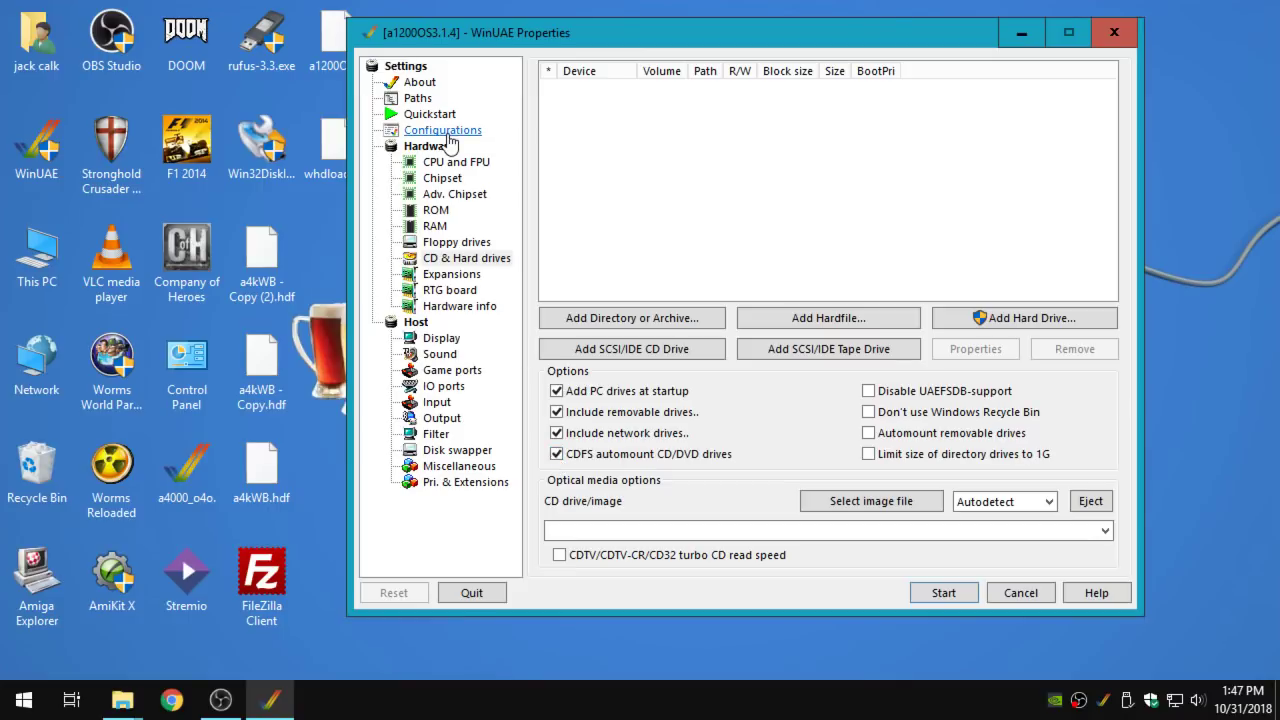
Save the drive options to the a1200OS3.1.4 configuration and reload that configuration
{"action": "left_click", "coordinate": [447, 138]}
{"action": "left_click", "coordinate": [670, 107]}
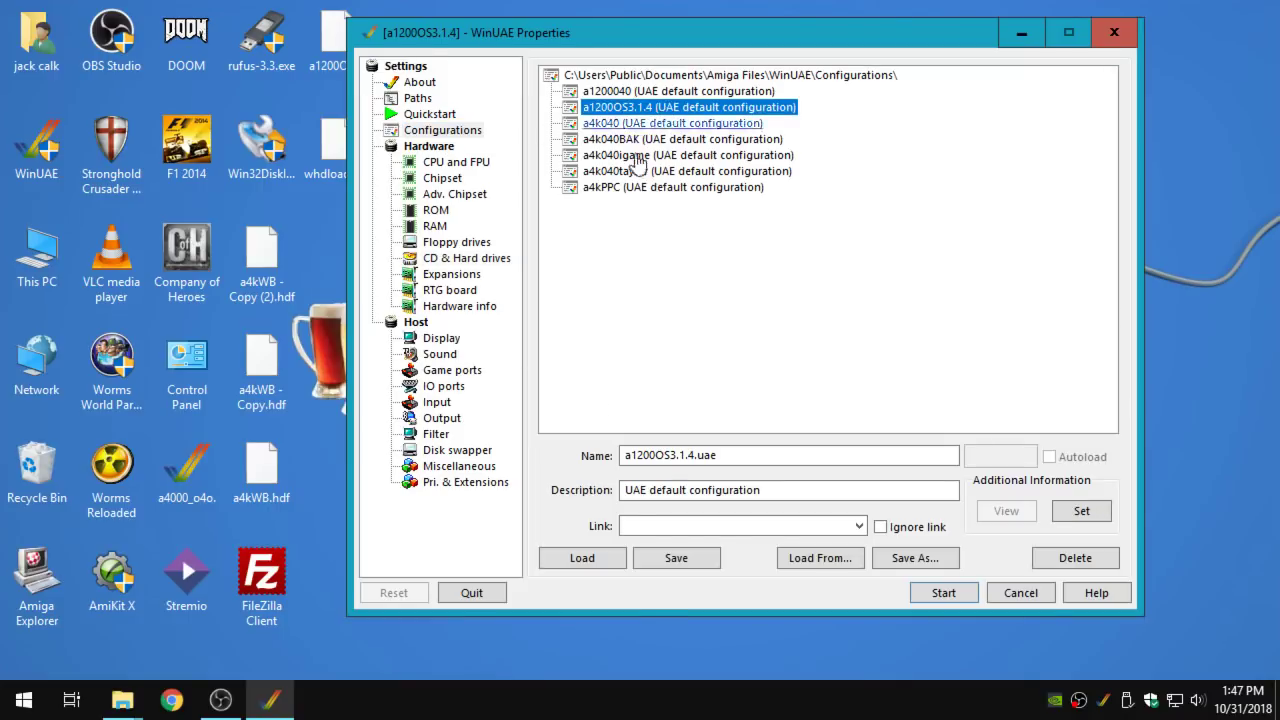
{"action": "left_click", "coordinate": [676, 558]}
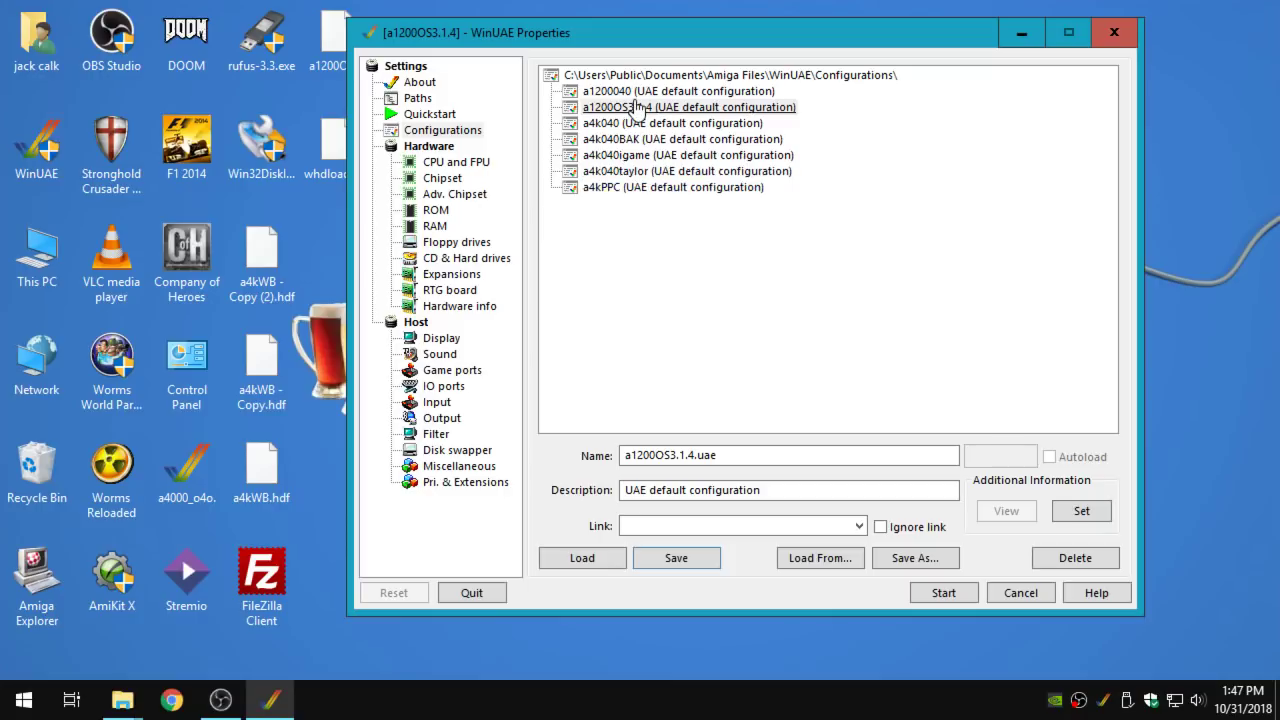
{"action": "left_click", "coordinate": [636, 107]}
{"action": "left_click", "coordinate": [600, 558]}
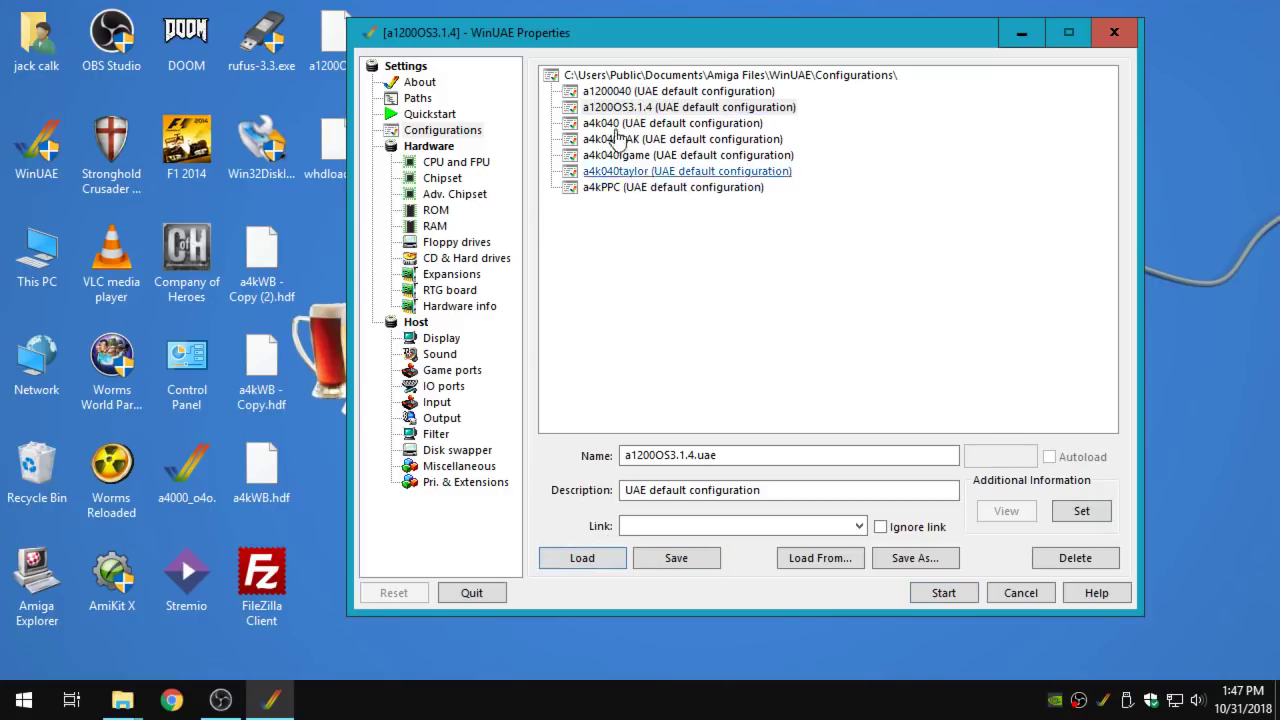
{"action": "left_click", "coordinate": [592, 107]}
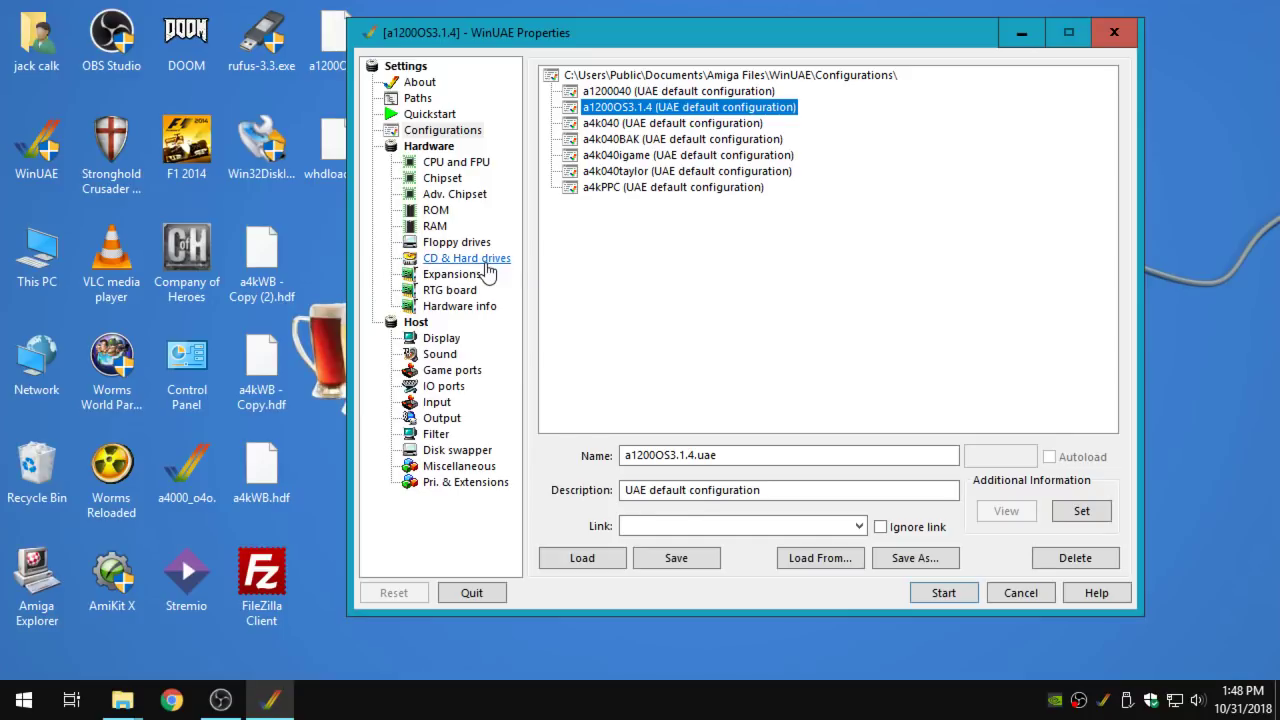
Create a new 2000 MB RDB/OFS/FFS hard disk image named a12002gbwb314 on the Desktop
{"action": "left_click", "coordinate": [488, 268]}
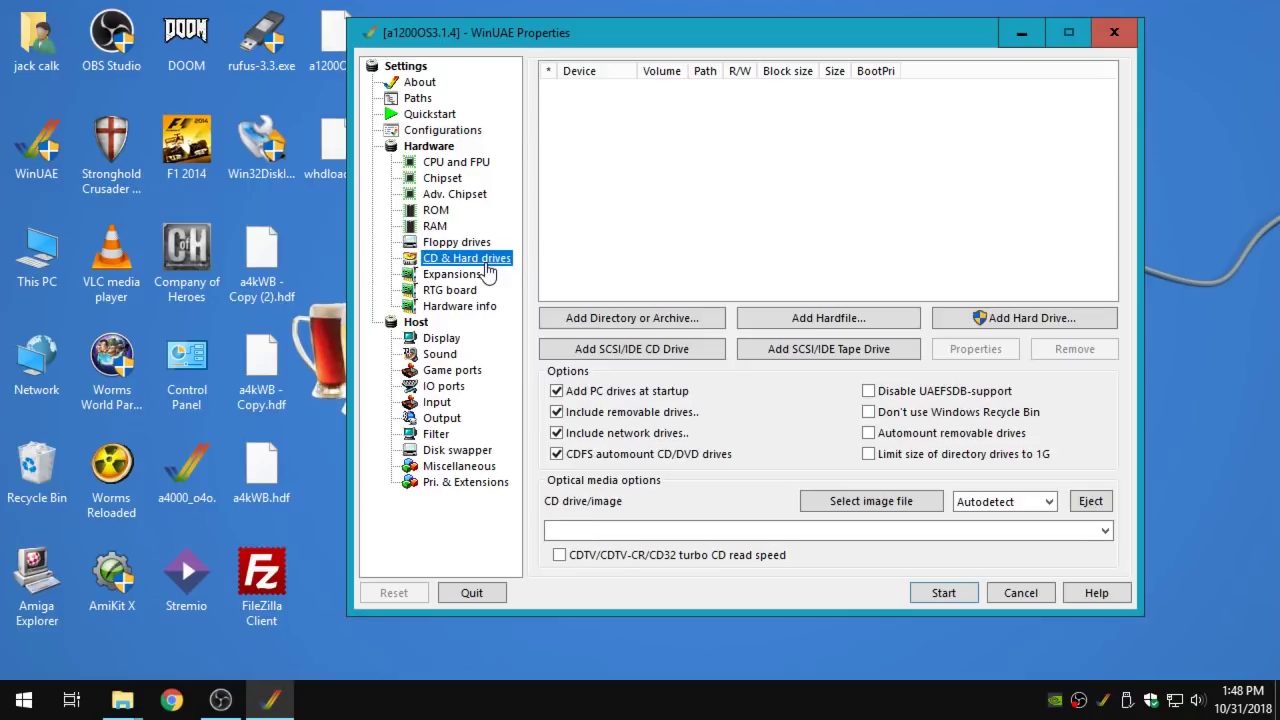
{"action": "left_click", "coordinate": [822, 320]}
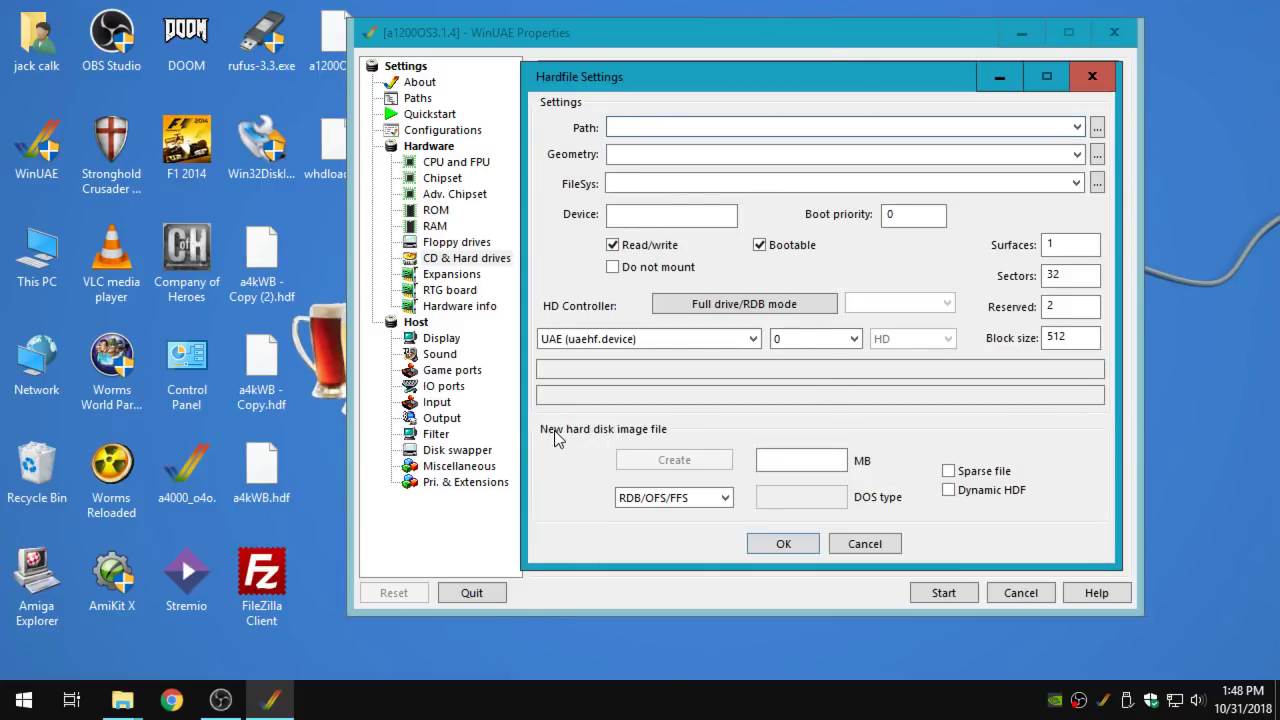
{"action": "left_click", "coordinate": [804, 463]}
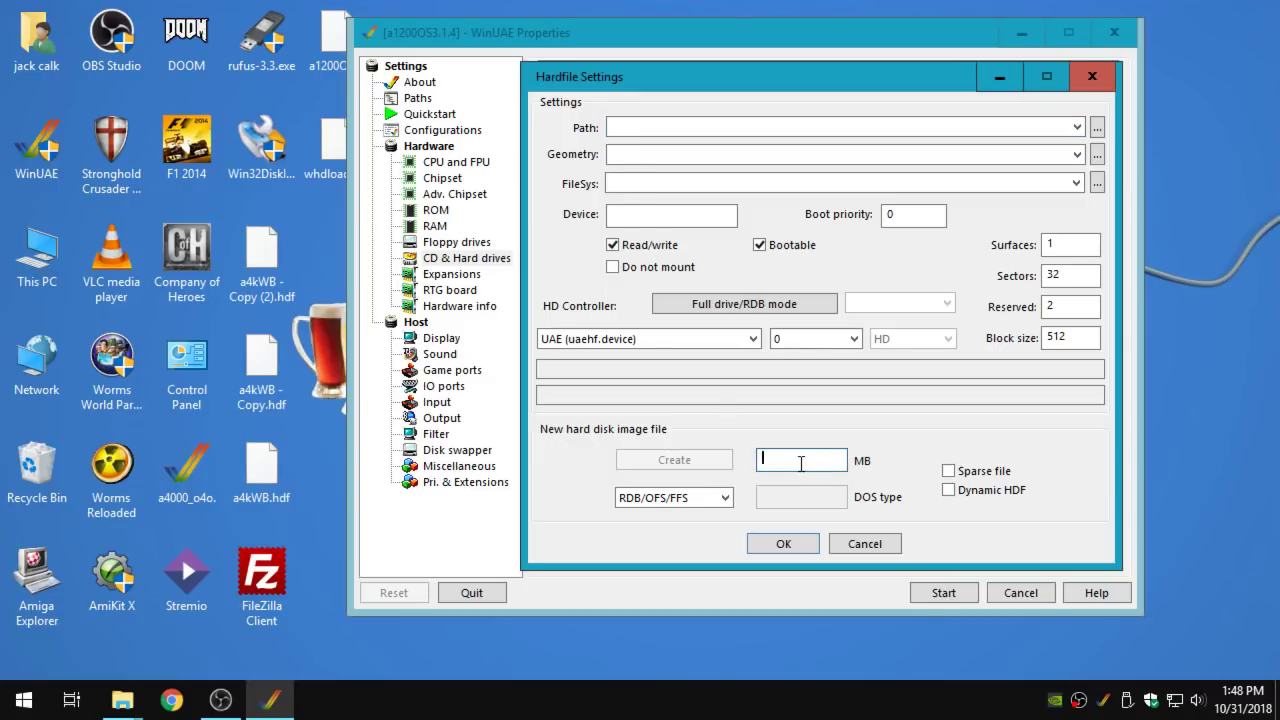
{"action": "type", "text": "2000"}
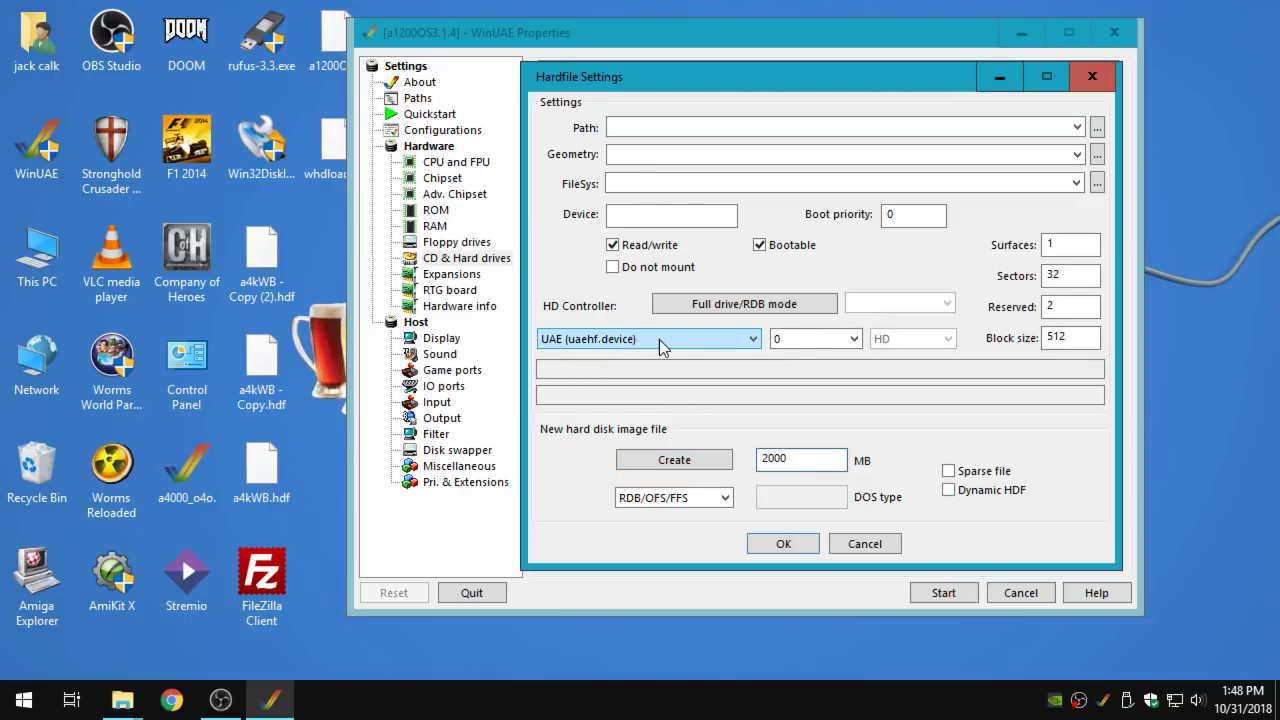
{"action": "left_click", "coordinate": [686, 460]}
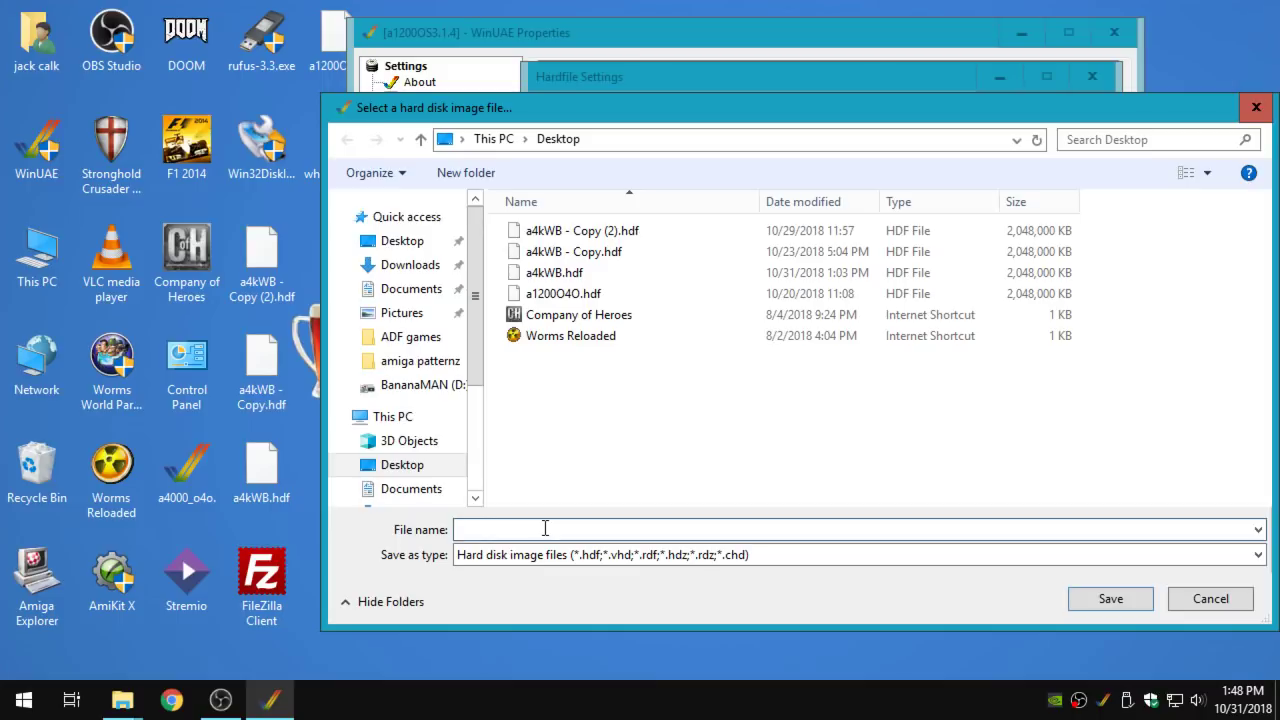
{"action": "type", "text": "a12"}
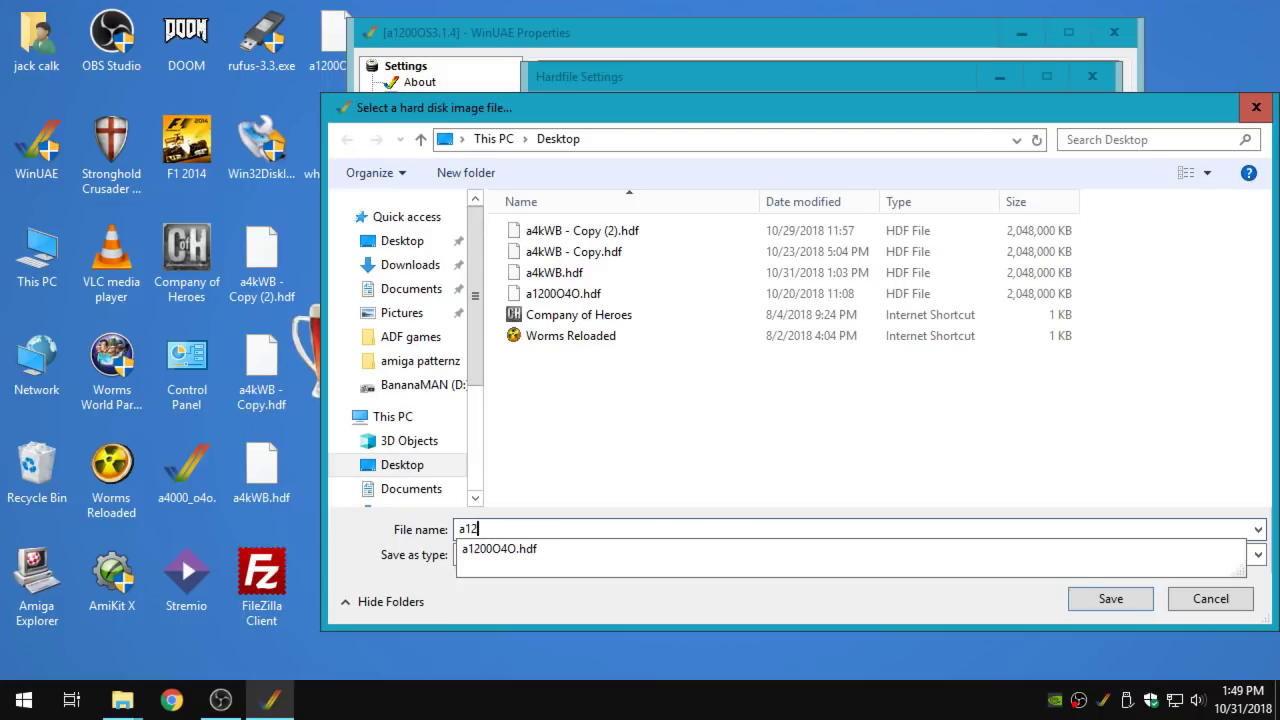
{"action": "type", "text": "002gb"}
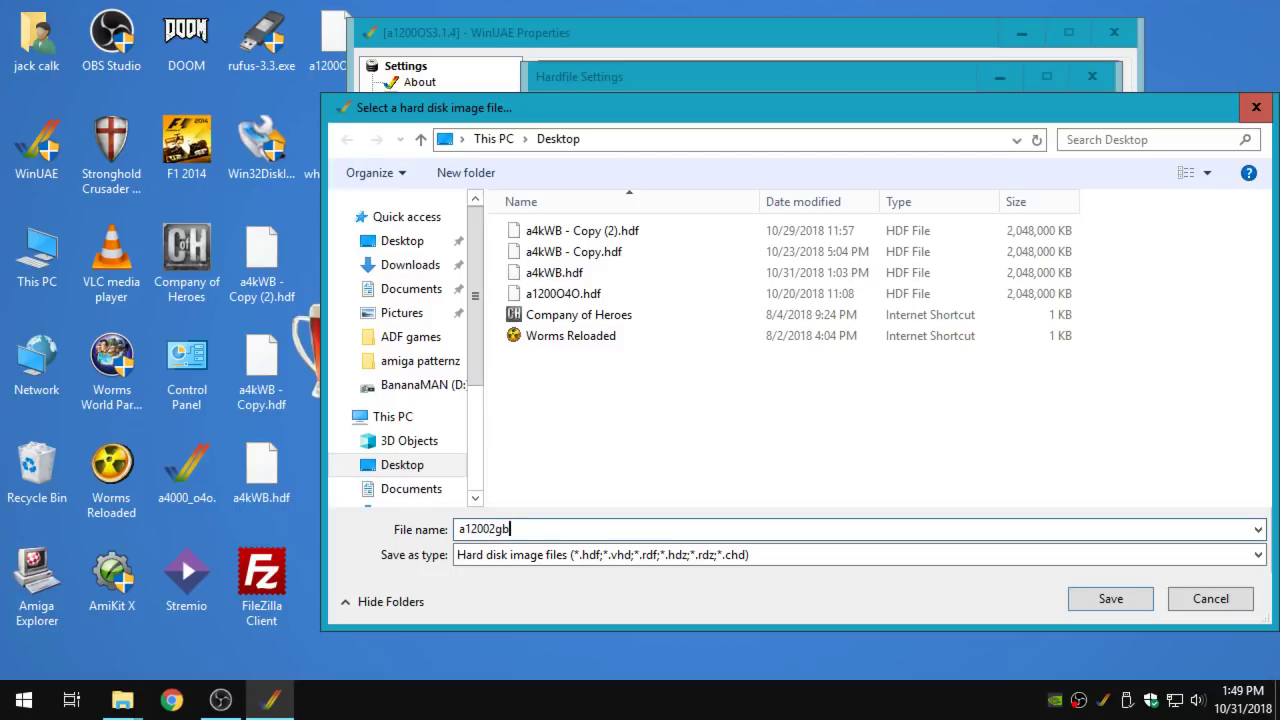
{"action": "type", "text": "wb314"}
{"action": "left_click", "coordinate": [1110, 599]}
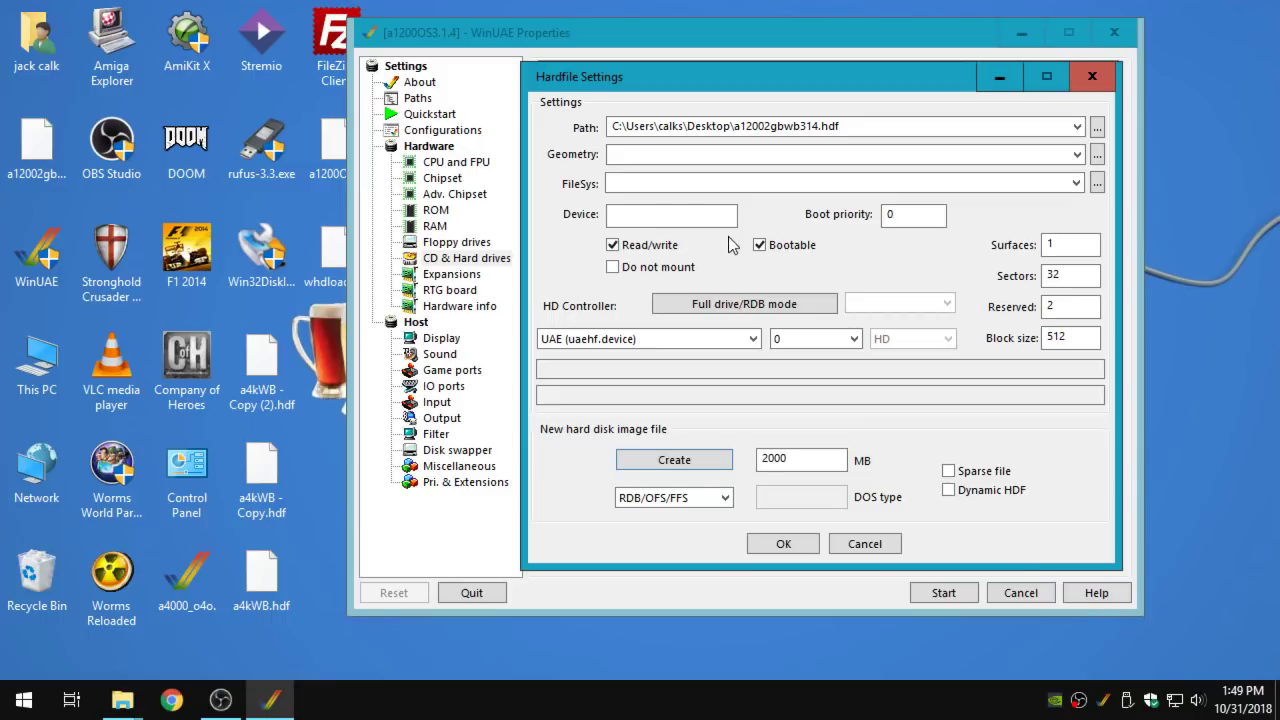
Switch the new hardfile to Full drive/RDB mode and add it to the emulated hard drives
{"action": "left_click", "coordinate": [778, 314]}
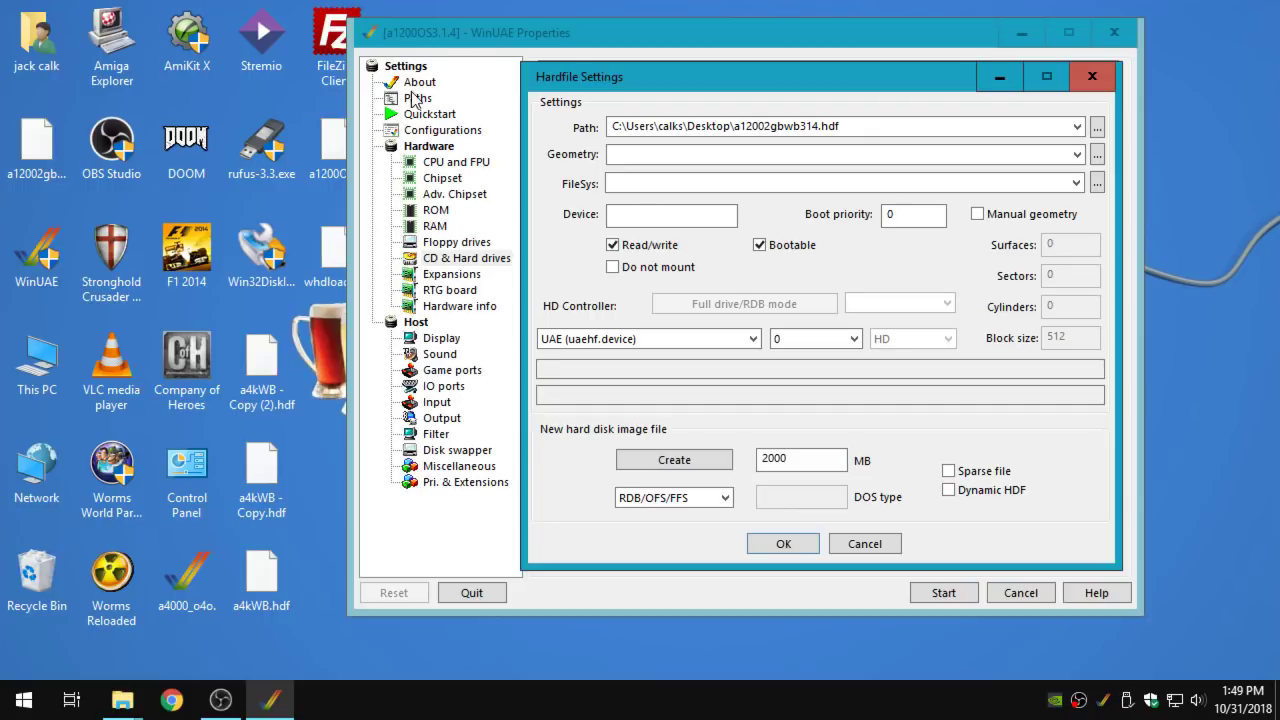
{"action": "left_click", "coordinate": [463, 40]}
{"action": "mouse_move", "coordinate": [336, 158]}
{"action": "left_mouse_down"}
{"action": "mouse_move", "coordinate": [313, 175]}
{"action": "mouse_move", "coordinate": [345, 162]}
{"action": "left_mouse_up"}
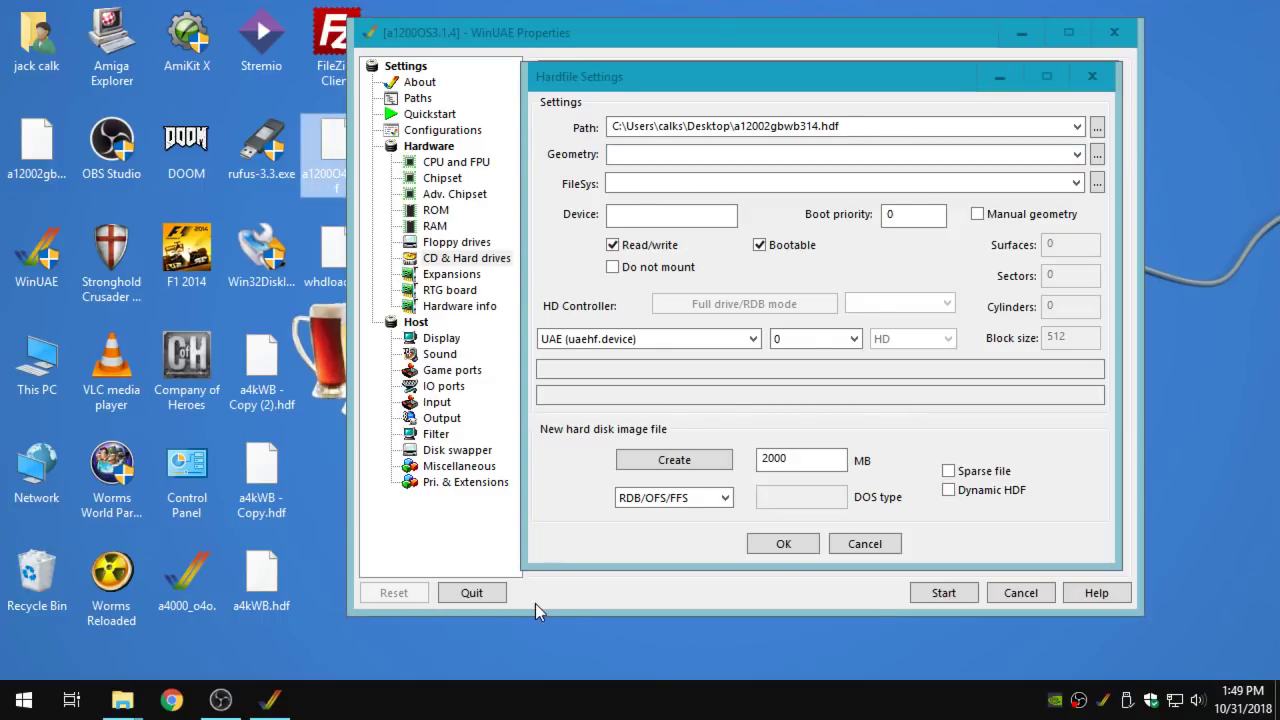
{"action": "left_click", "coordinate": [774, 545]}
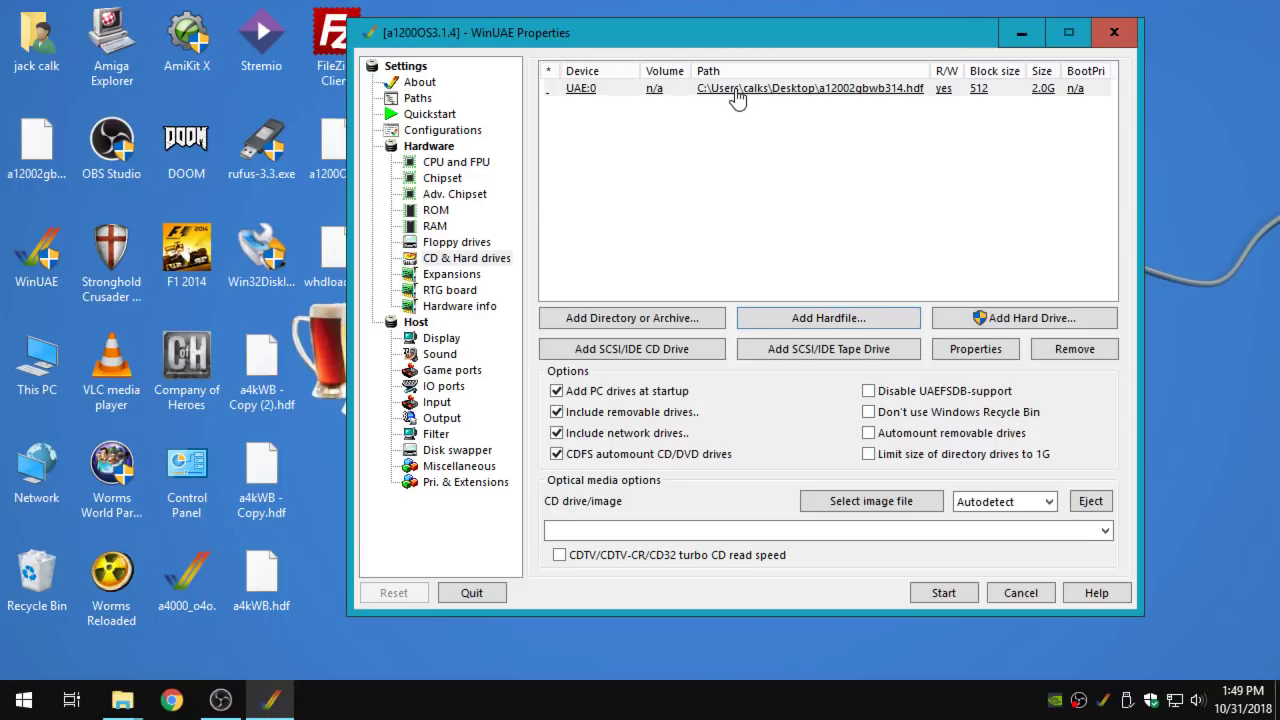
Open the settings of the a12002gbwb314.hdf hardfile, check its device name and accept them as they are
{"action": "double_click", "coordinate": [735, 90]}
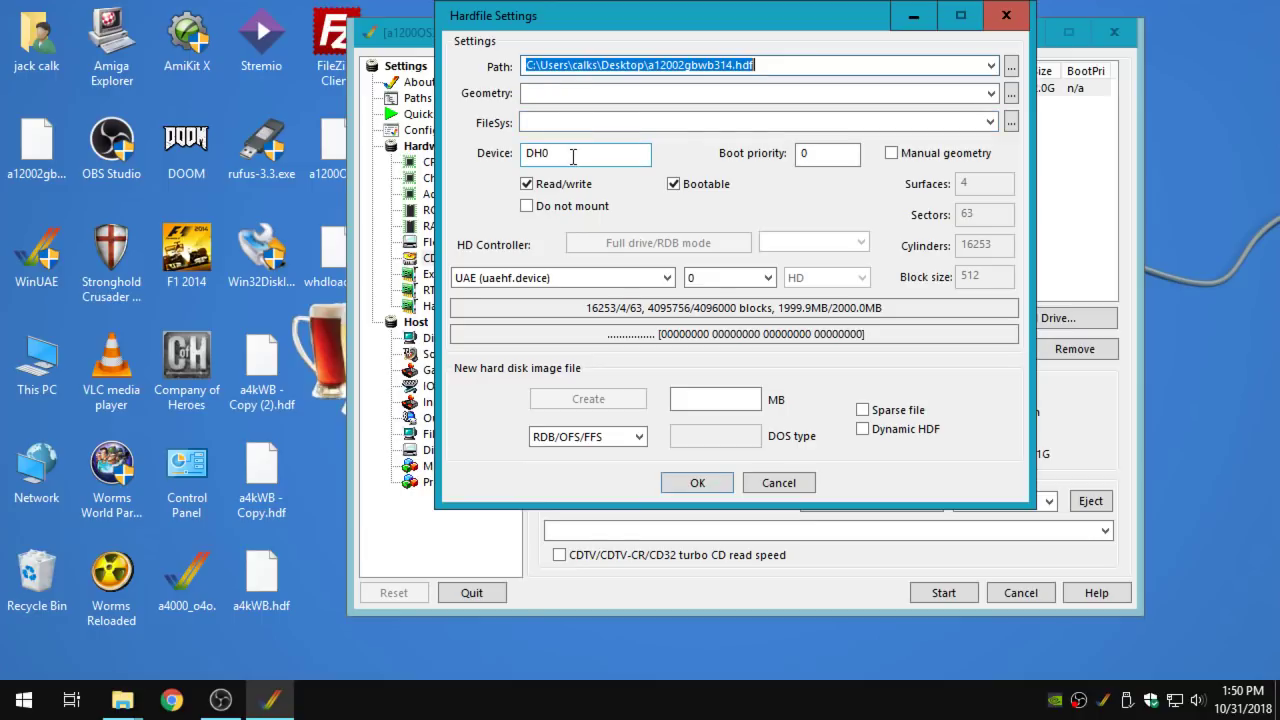
{"action": "double_click", "coordinate": [573, 156]}
{"action": "left_click", "coordinate": [575, 160]}
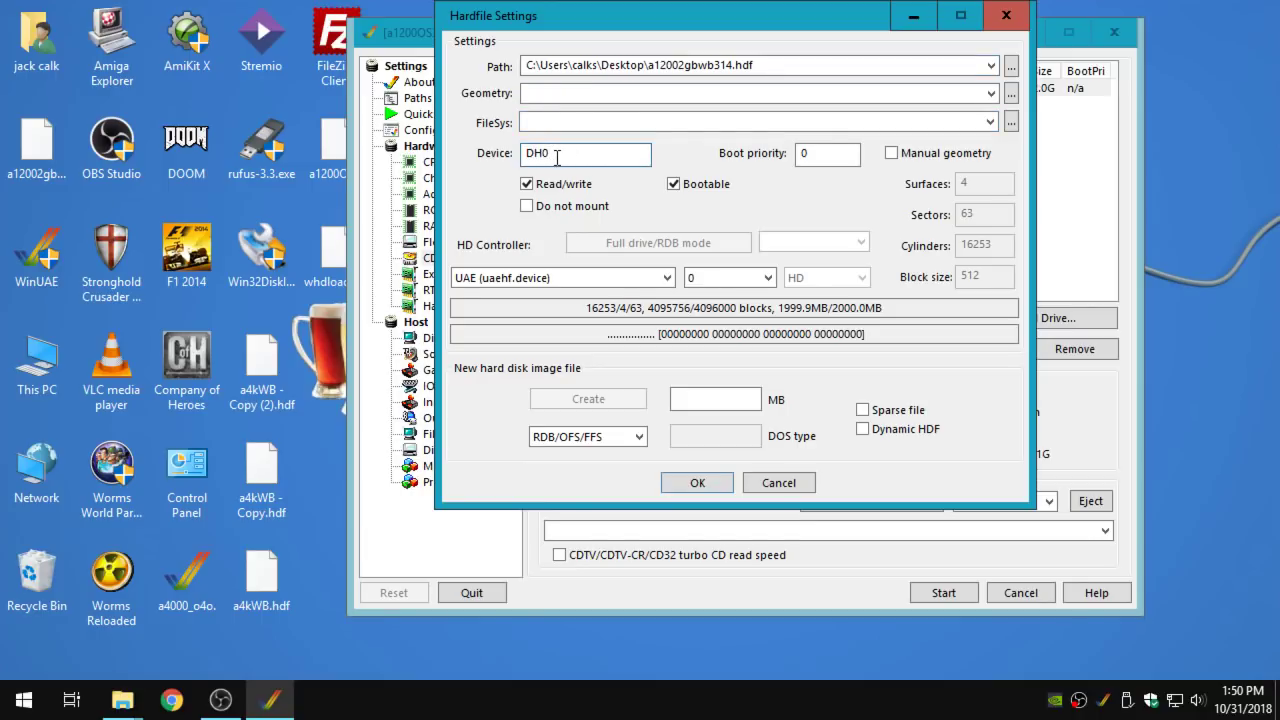
{"action": "left_click", "coordinate": [719, 487]}
Move the properties window clear of the desktop icons and check the new hardfile's file details on the Desktop
{"action": "left_click_drag", "start_coordinate": [640, 42], "coordinate": [868, 55]}
{"action": "left_click", "coordinate": [410, 553]}
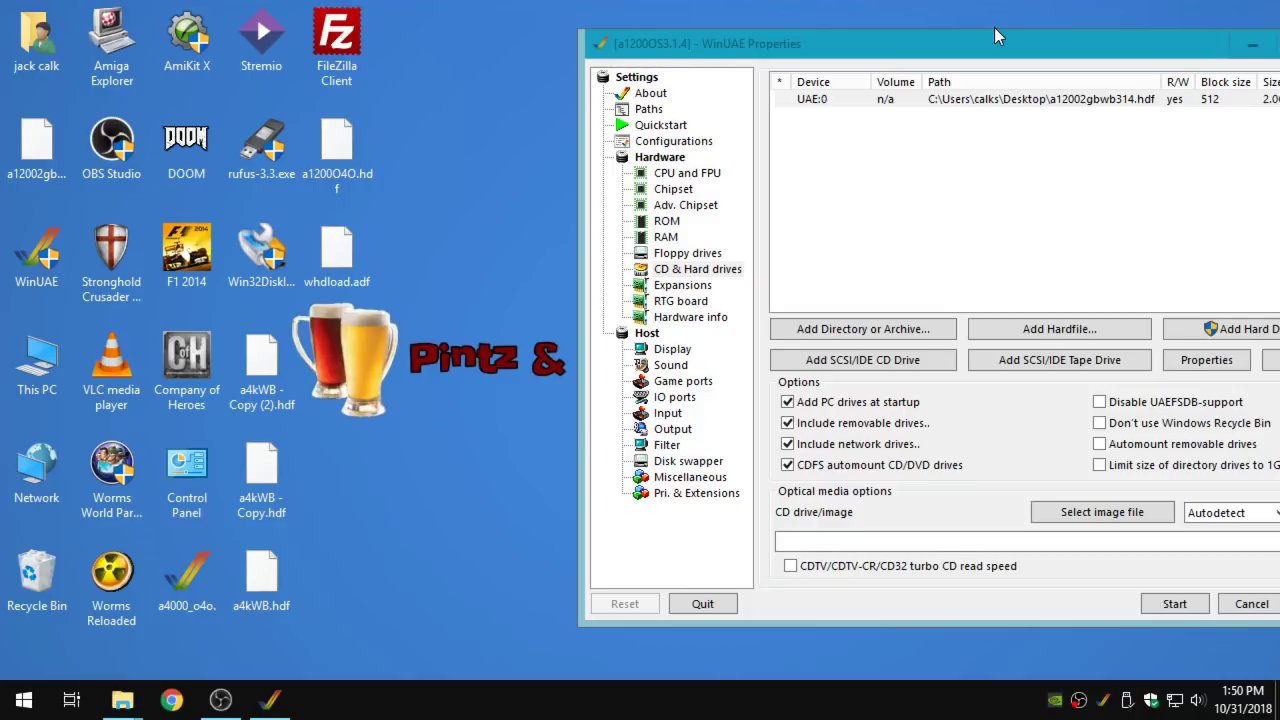
{"action": "left_click_drag", "start_coordinate": [997, 40], "coordinate": [828, 46]}
{"action": "left_click", "coordinate": [337, 552]}
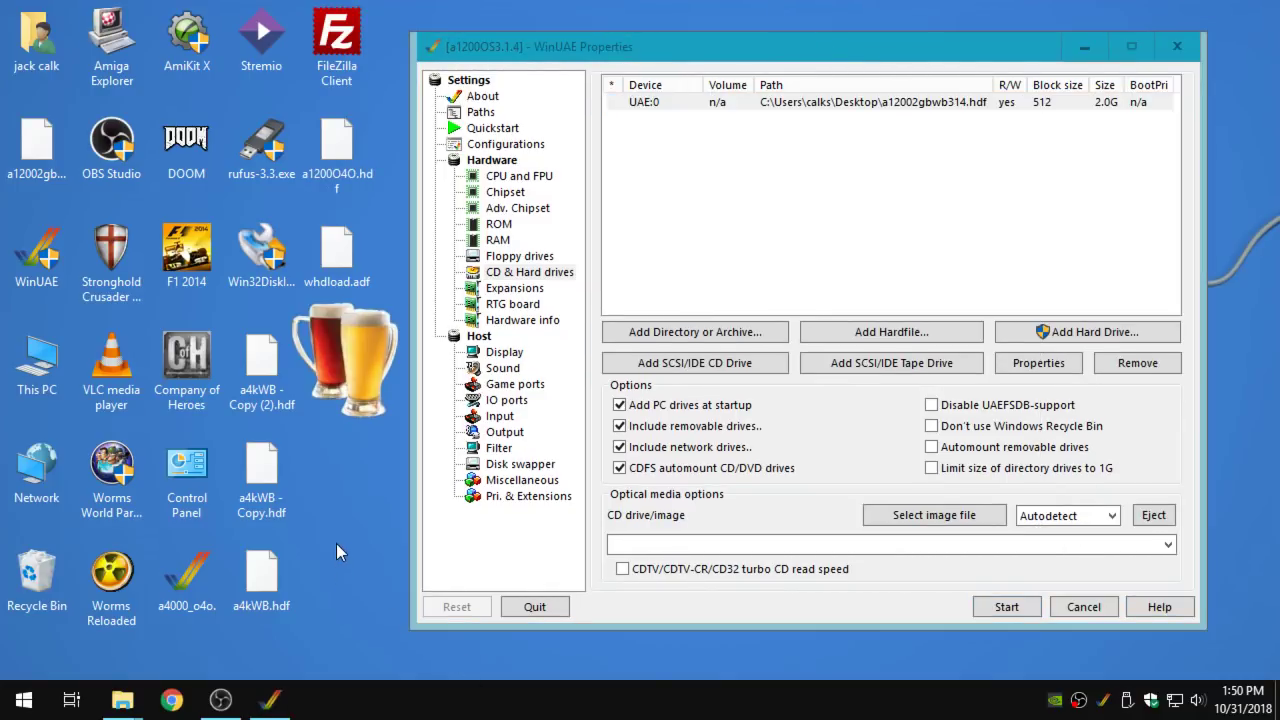
{"action": "left_click", "coordinate": [41, 145]}
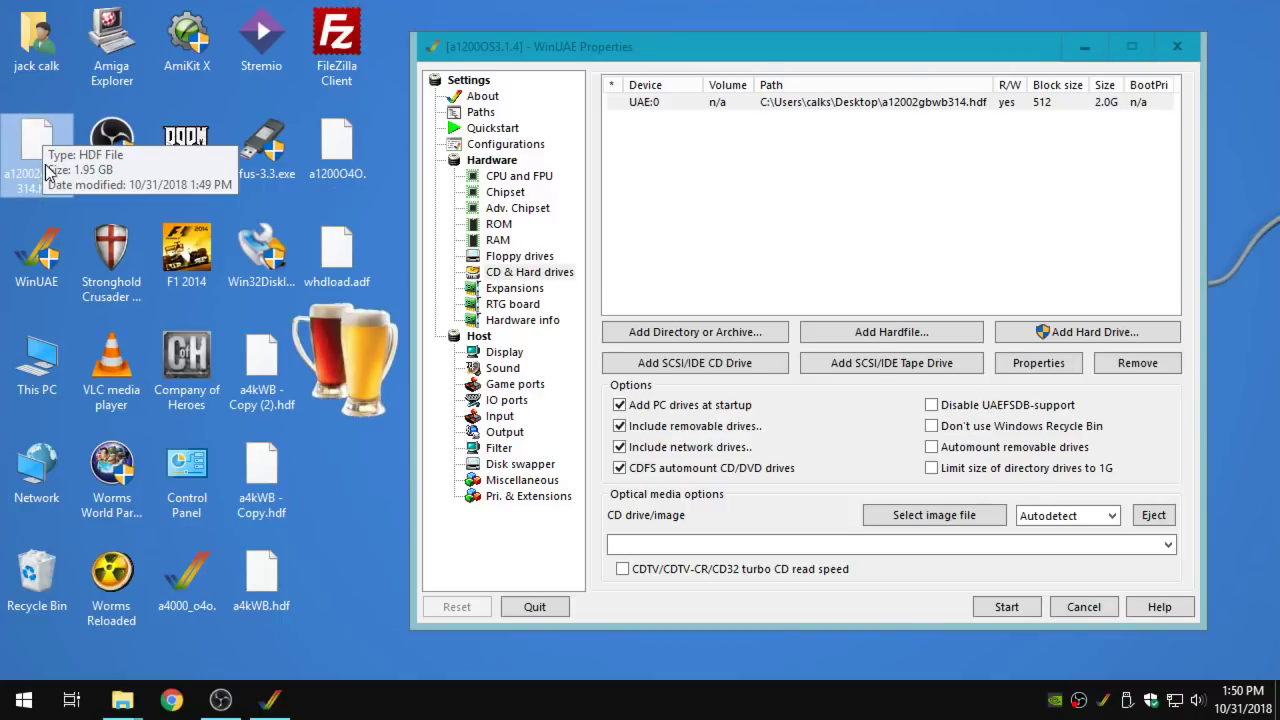
{"action": "left_click_drag", "start_coordinate": [796, 56], "coordinate": [783, 52]}
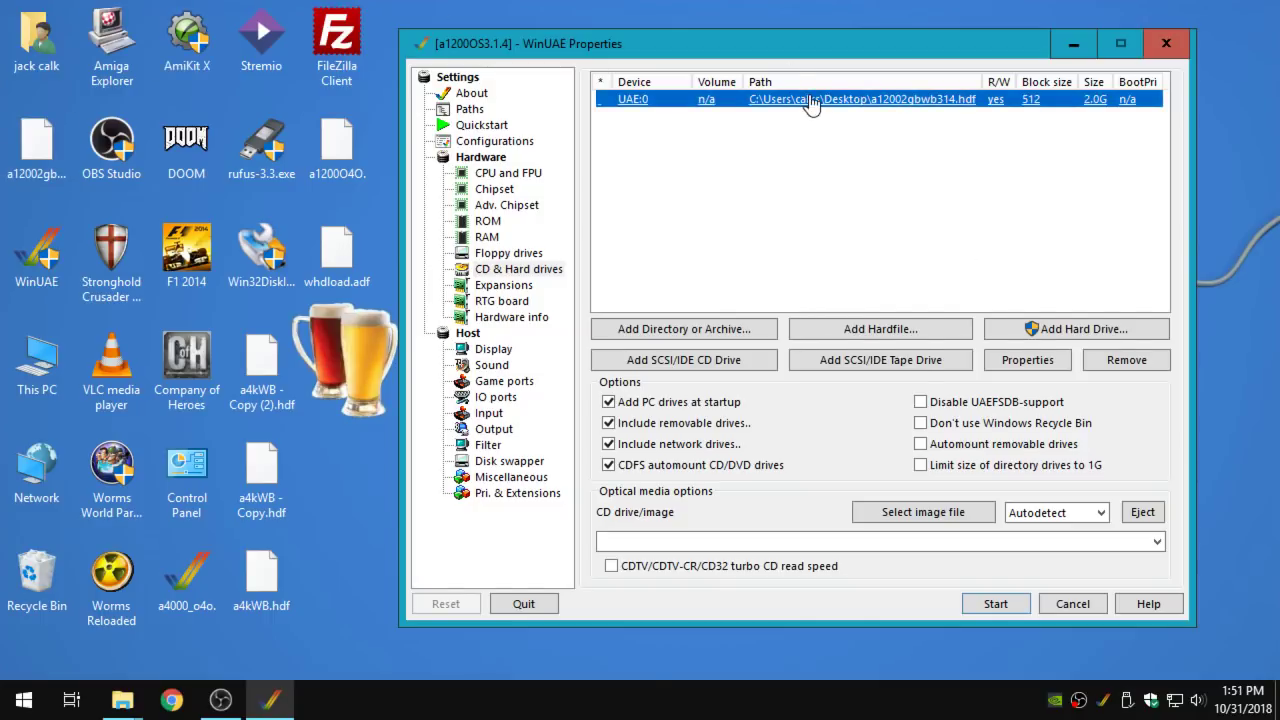
{"action": "left_click_drag", "start_coordinate": [816, 52], "coordinate": [708, 49]}
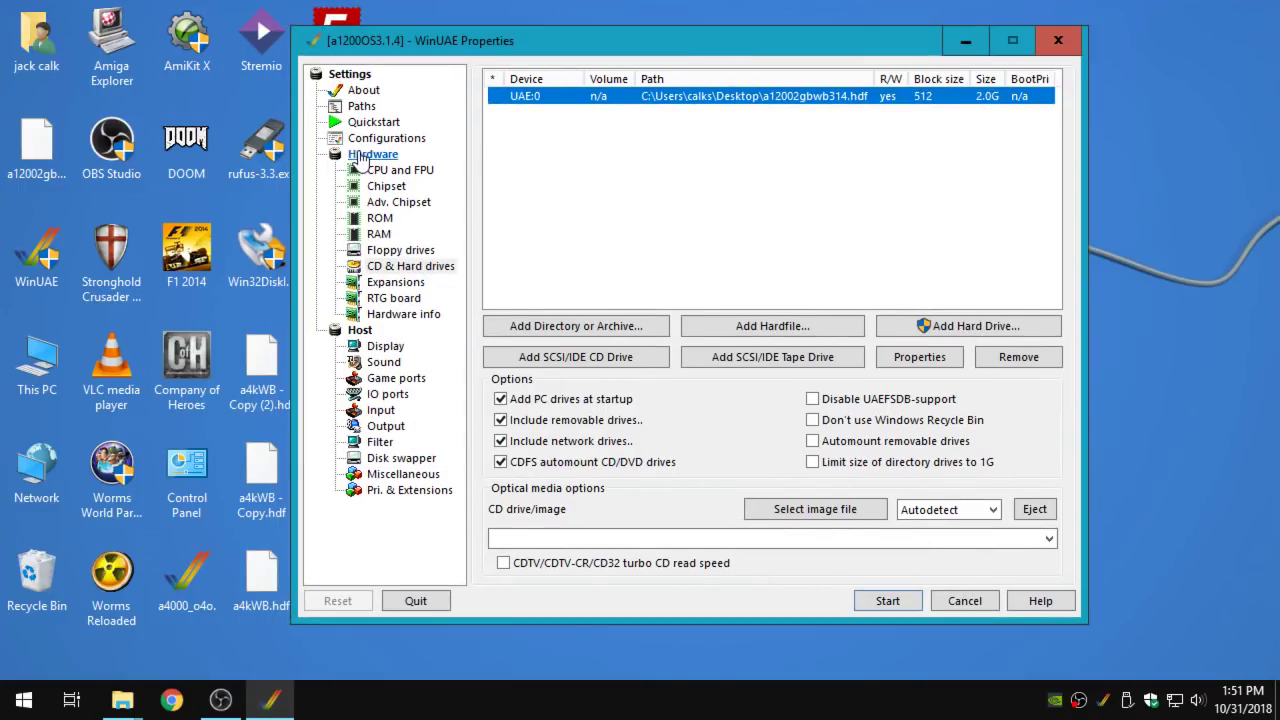
Save the hardfile setup to the a1200OS3.1.4 configuration and reload that configuration
{"action": "left_click", "coordinate": [386, 141]}
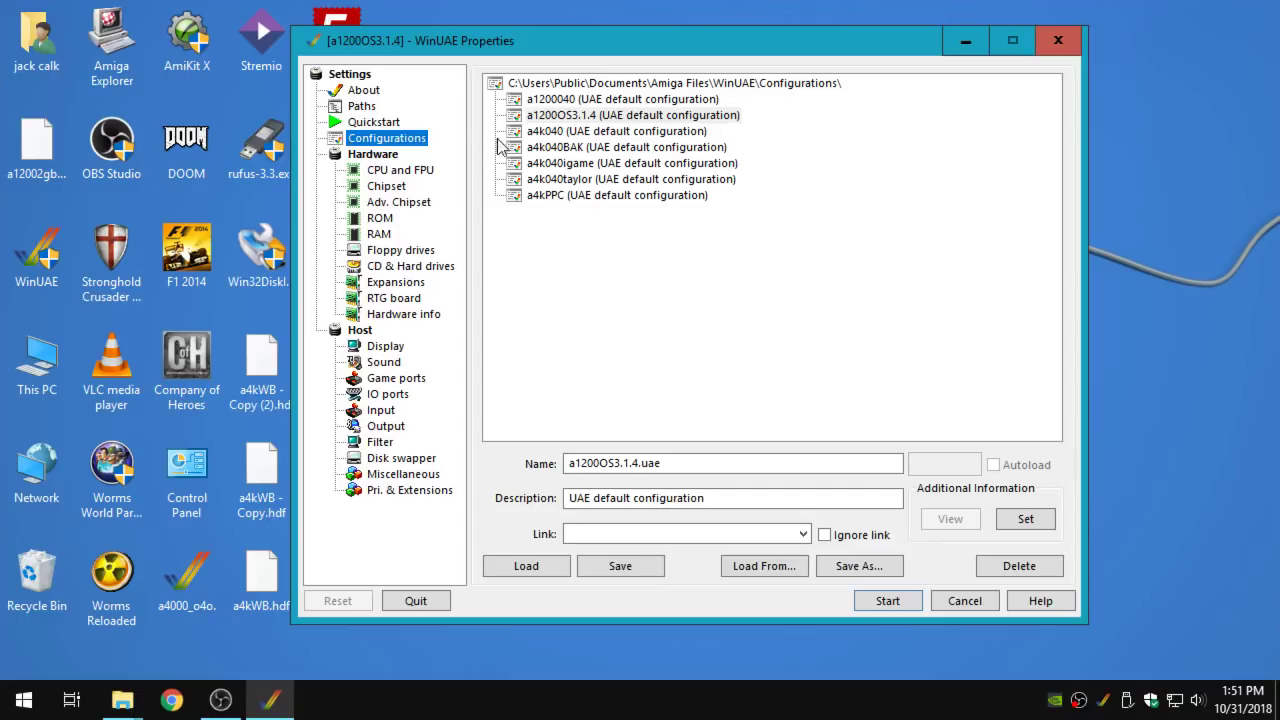
{"action": "left_click", "coordinate": [653, 116]}
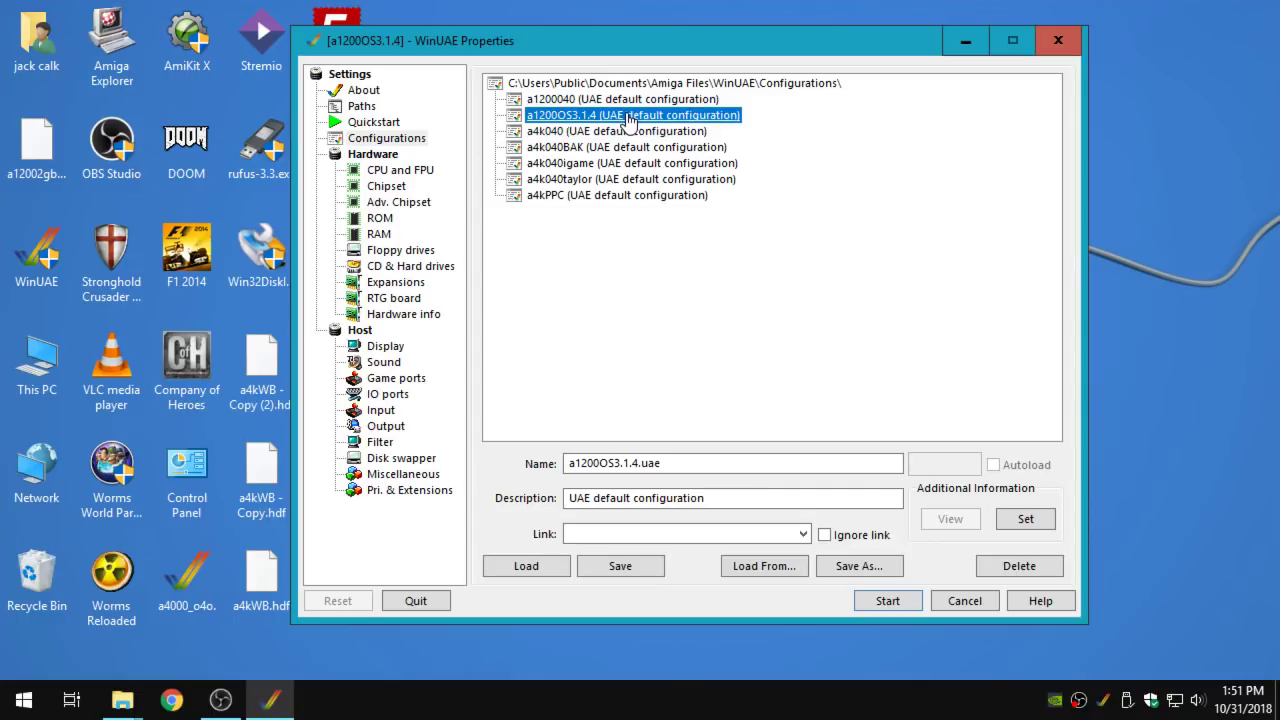
{"action": "left_click", "coordinate": [631, 574]}
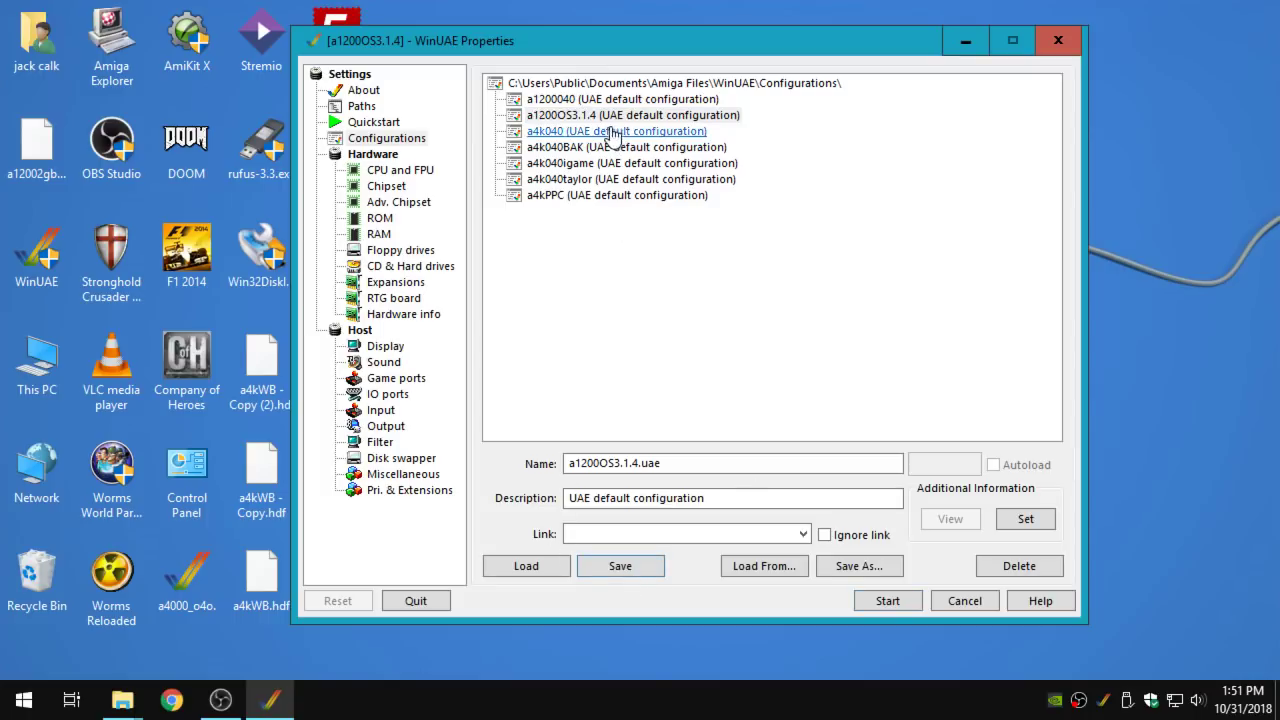
{"action": "left_click", "coordinate": [601, 118]}
{"action": "left_click", "coordinate": [522, 570]}
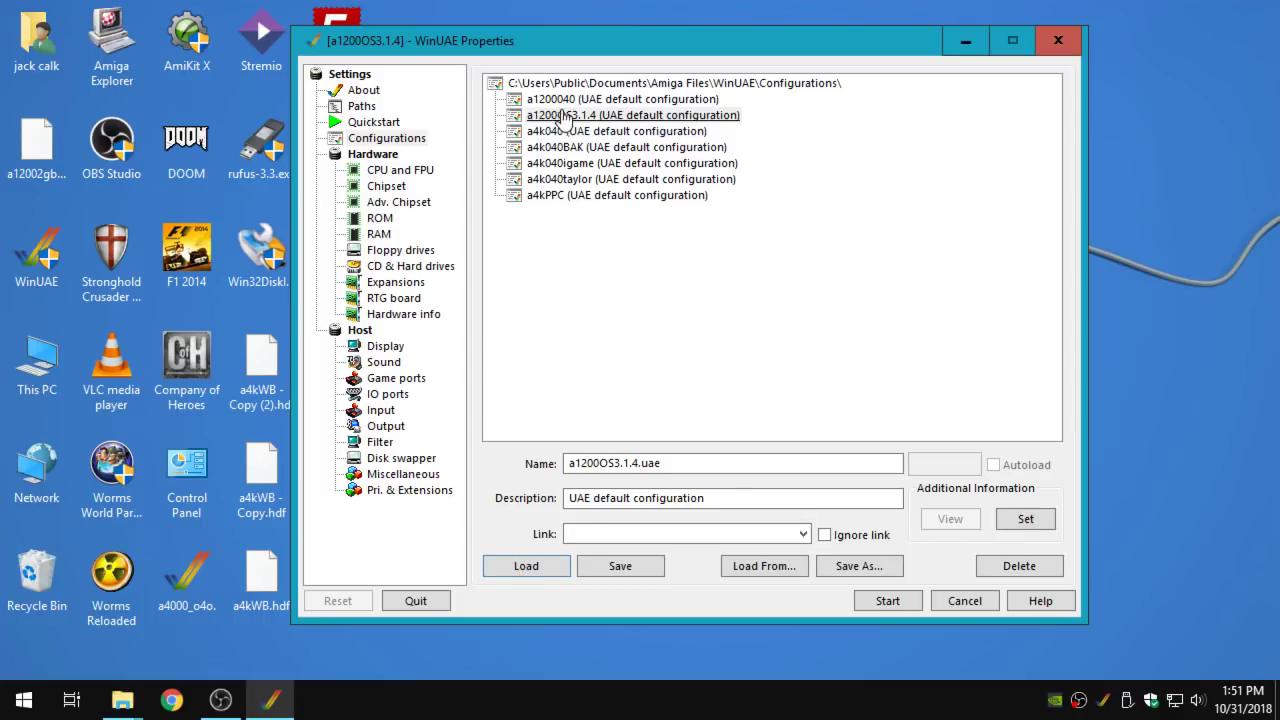
Check the hard drive list of the reloaded configuration for the a12002gbwb314.hdf entry
{"action": "left_click", "coordinate": [556, 116]}
{"action": "left_click", "coordinate": [398, 270]}
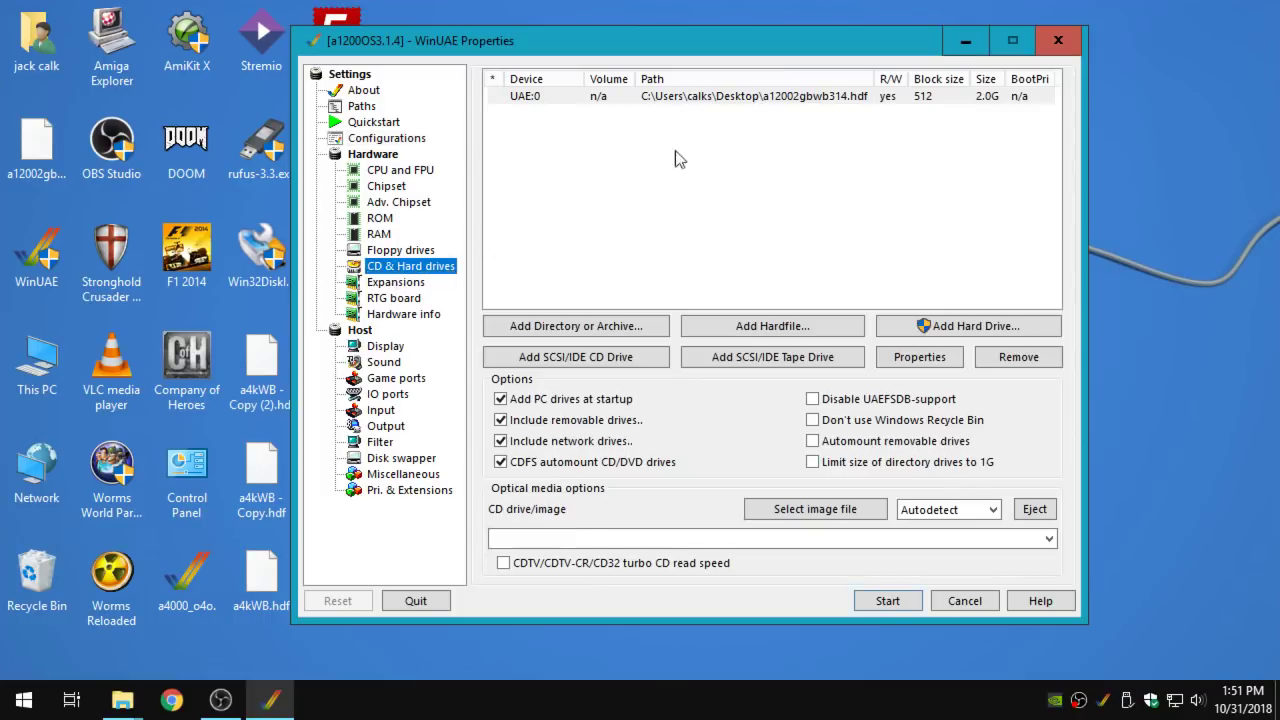
{"action": "left_click", "coordinate": [705, 97]}
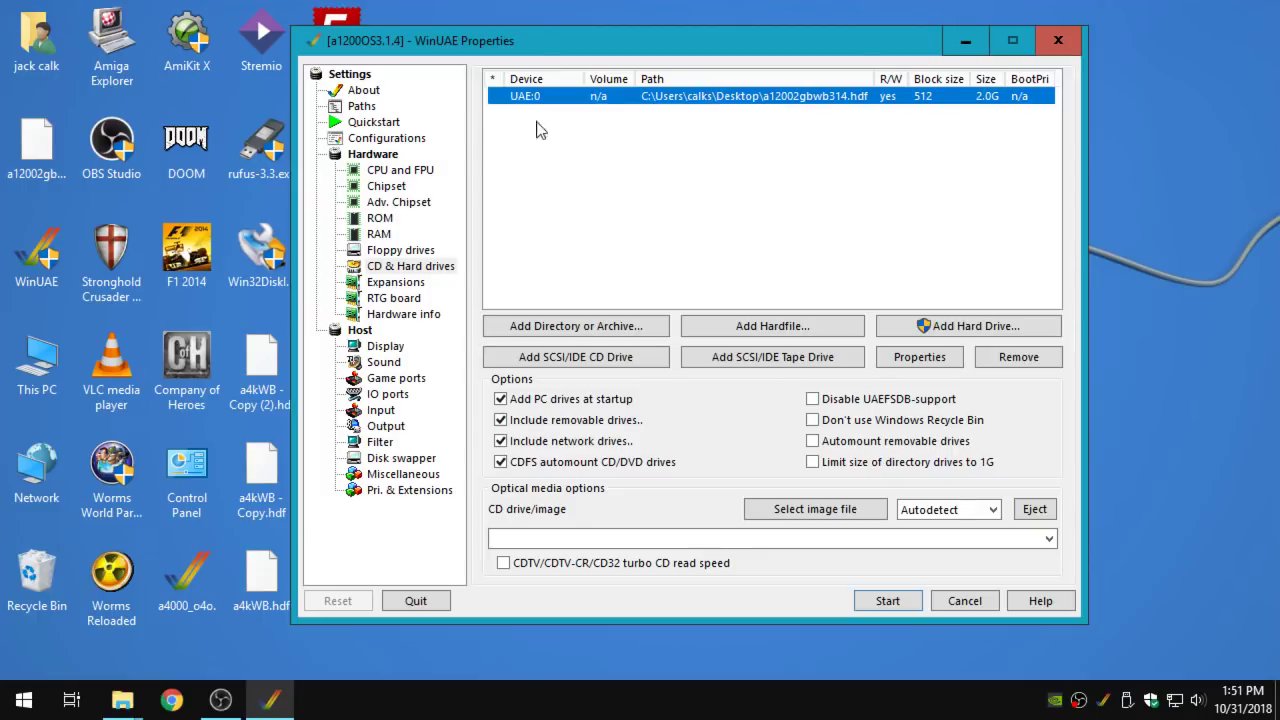
Insert Install3_1_4.adf from the OS314_A1200 folder on drive D into floppy drive DF0 and start the emulation
{"action": "left_click", "coordinate": [401, 253]}
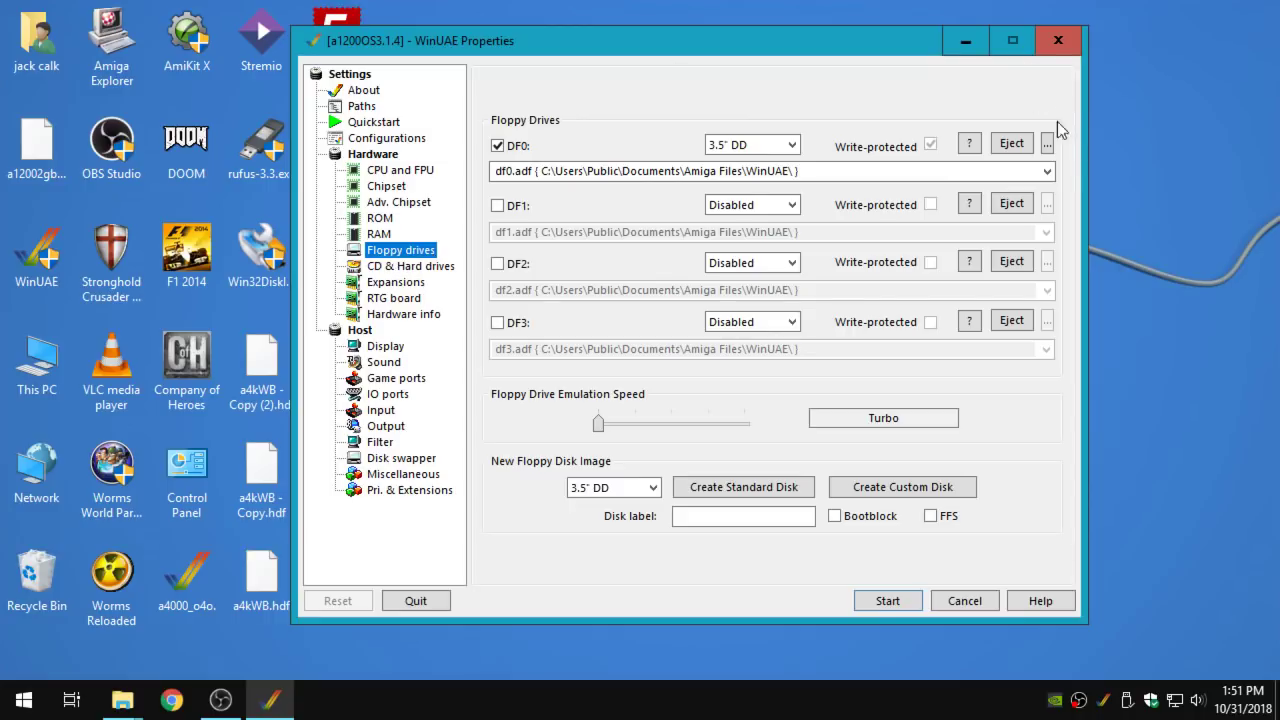
{"action": "left_click", "coordinate": [1047, 148]}
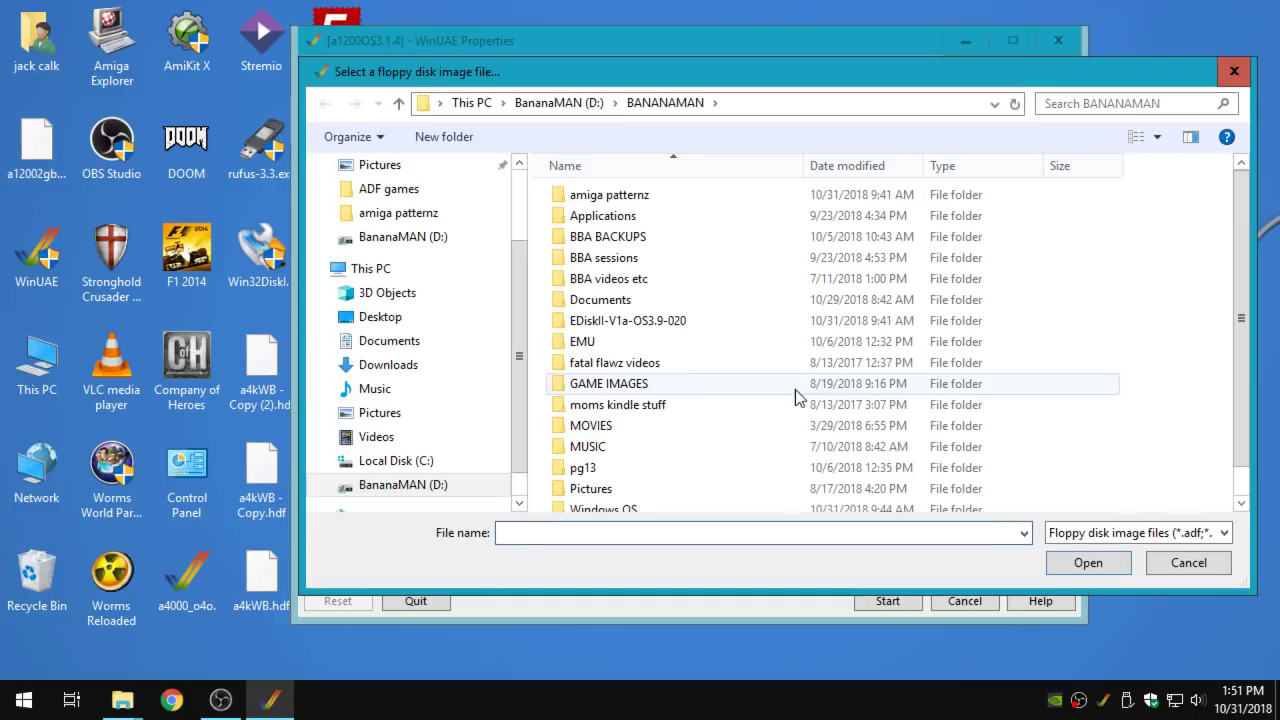
{"action": "scroll", "coordinate": [767, 403], "scroll_direction": "down", "scroll_amount": 1}
{"action": "scroll", "coordinate": [767, 403], "scroll_direction": "up", "scroll_amount": 1}
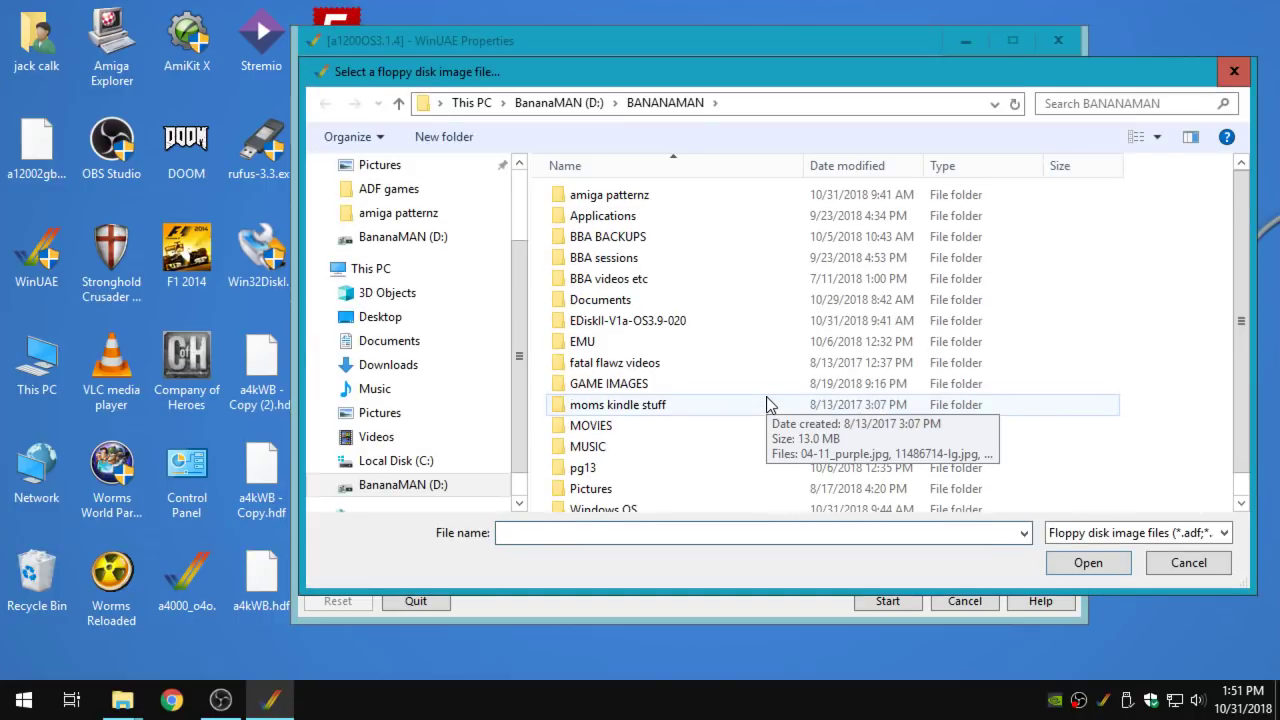
{"action": "scroll", "coordinate": [767, 403], "scroll_direction": "down", "scroll_amount": 1}
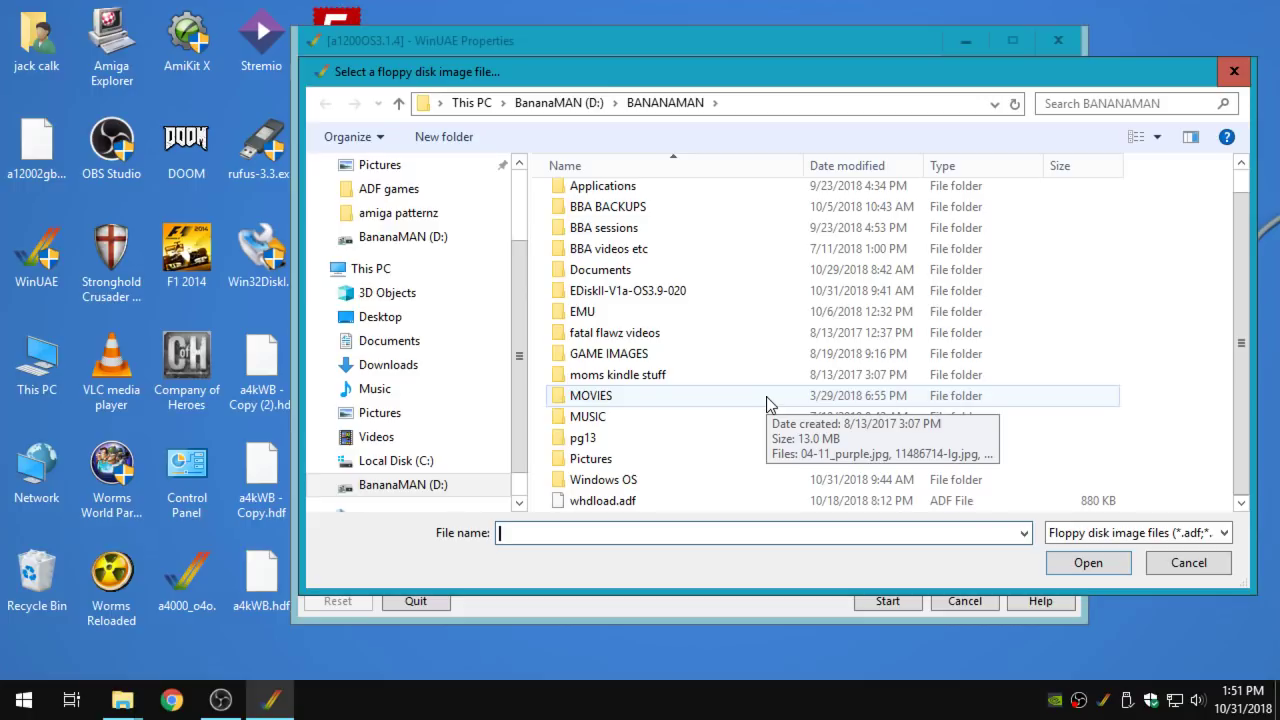
{"action": "scroll", "coordinate": [920, 395], "scroll_direction": "up", "scroll_amount": 1}
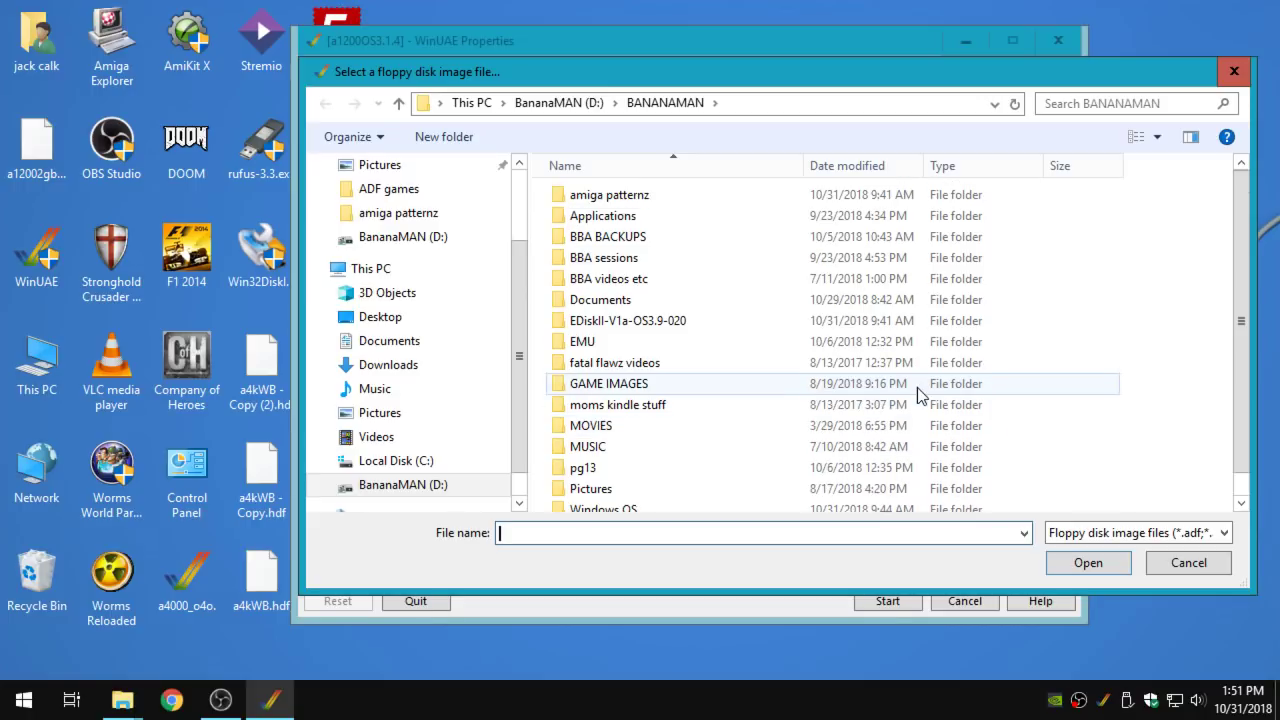
{"action": "left_click", "coordinate": [392, 237]}
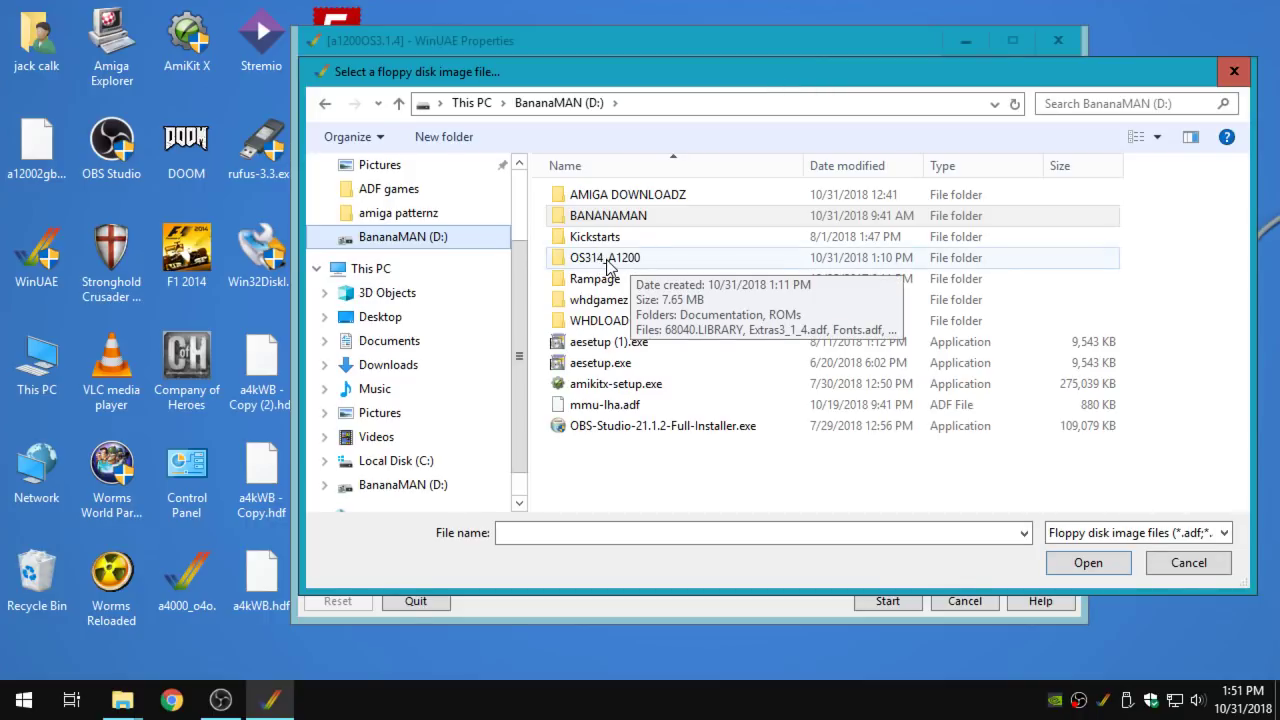
{"action": "double_click", "coordinate": [607, 262]}
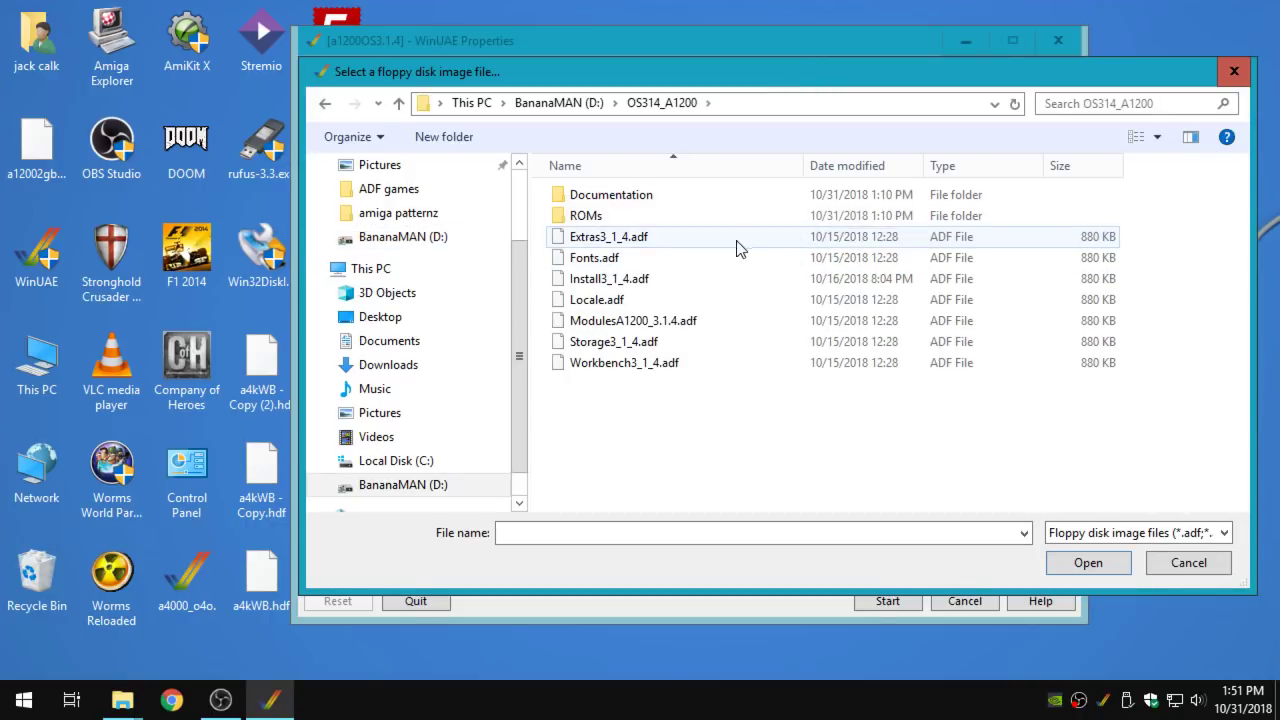
{"action": "double_click", "coordinate": [619, 284]}
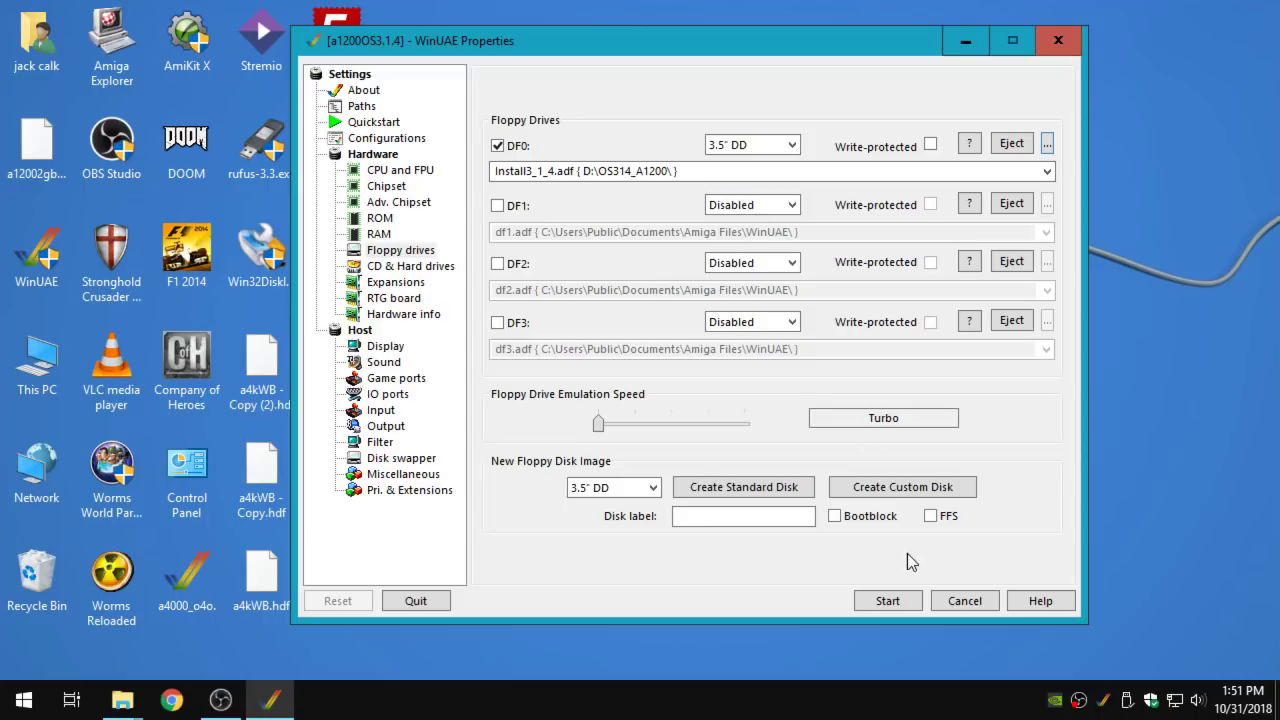
{"action": "left_click", "coordinate": [899, 609]}
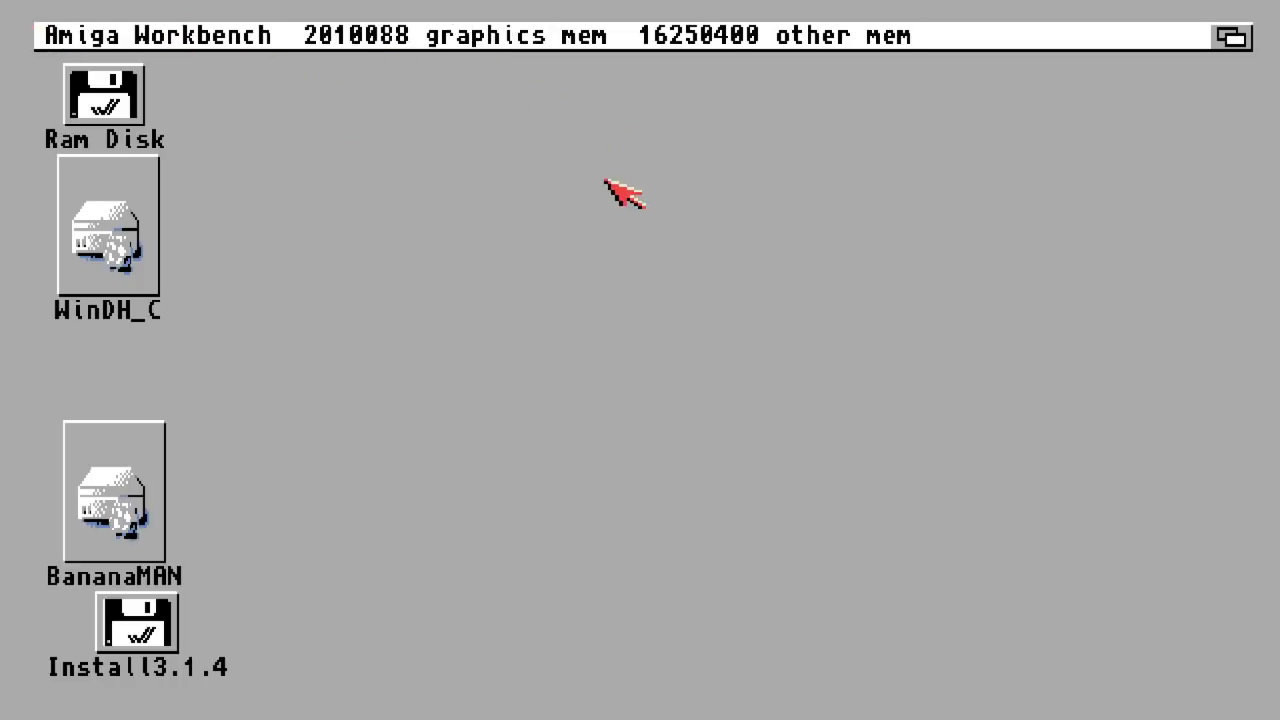
View the Kickstart and Workbench version information in Workbench and close it
{"action": "right_click", "coordinate": [60, 30]}
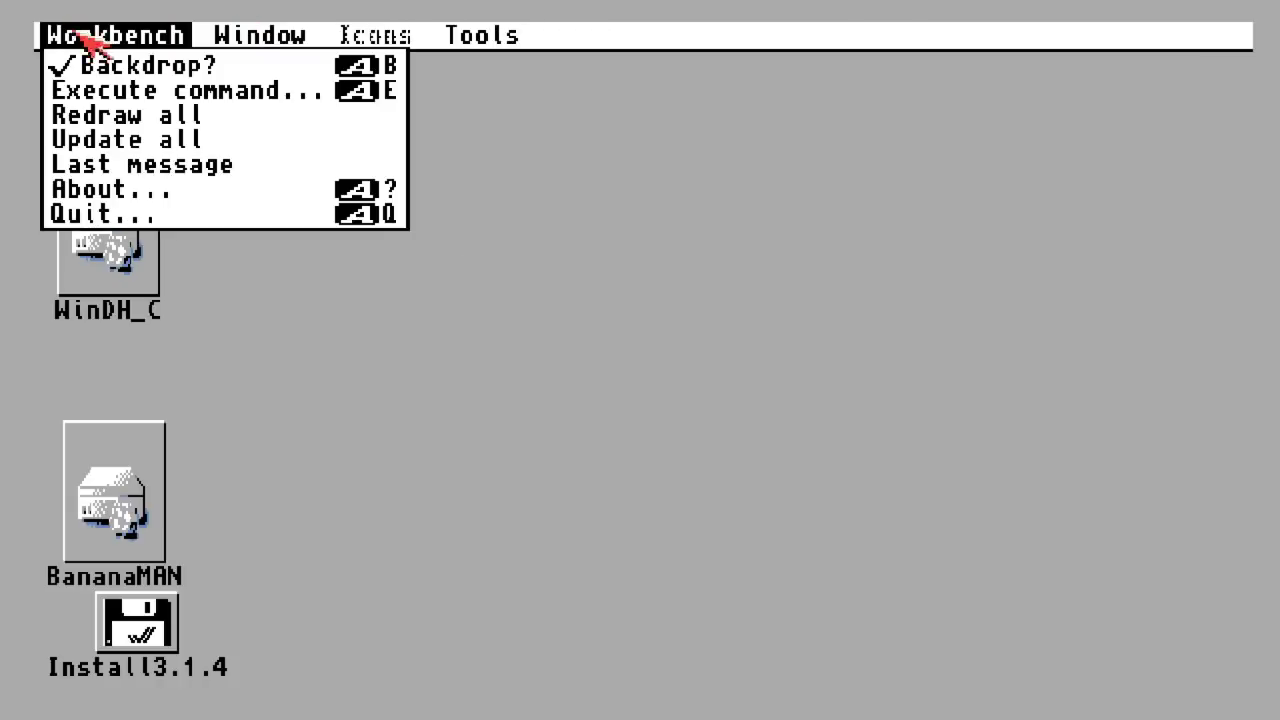
{"action": "right_click", "coordinate": [110, 190]}
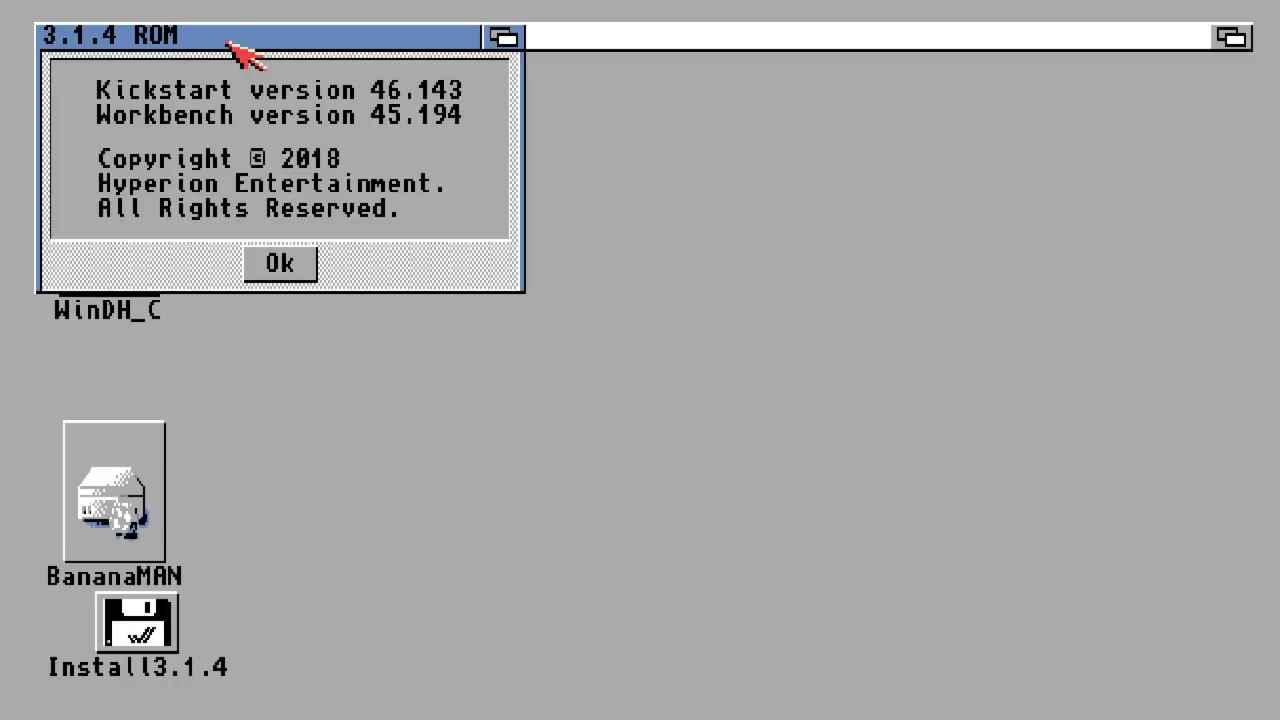
{"action": "left_click_drag", "start_coordinate": [230, 44], "coordinate": [818, 191]}
{"action": "left_click", "coordinate": [236, 237]}
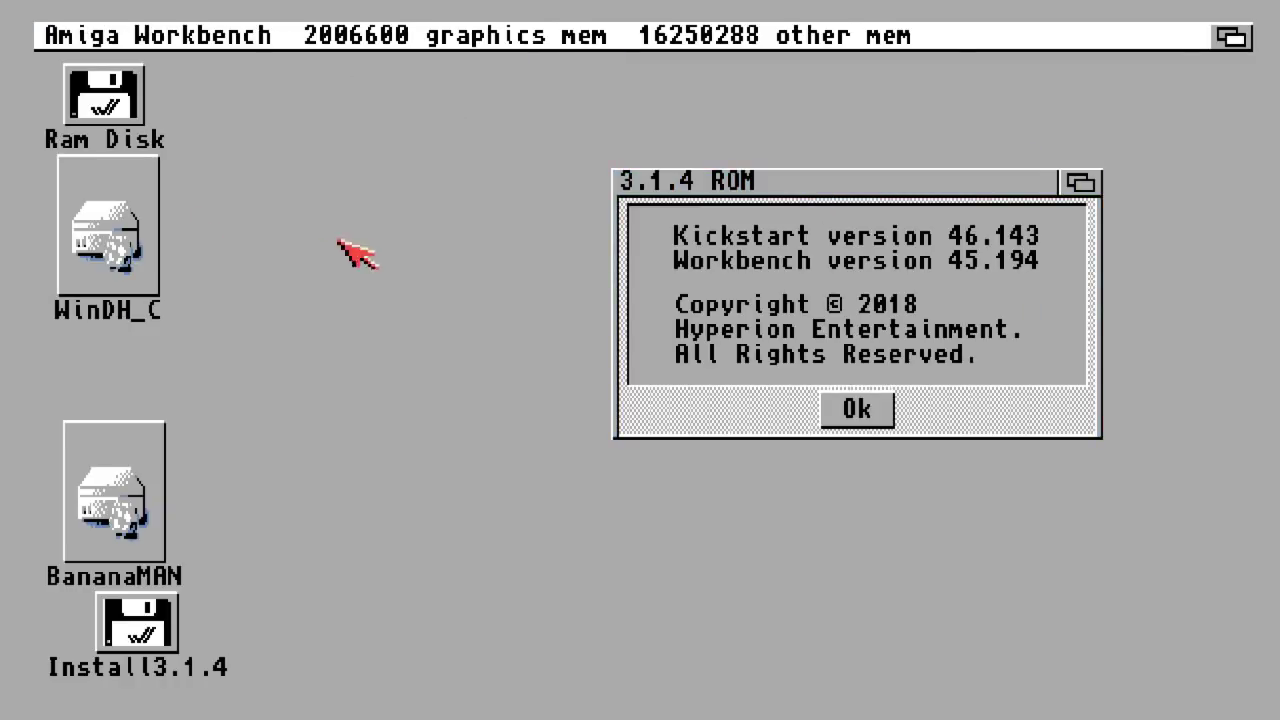
{"action": "left_click", "coordinate": [860, 410]}
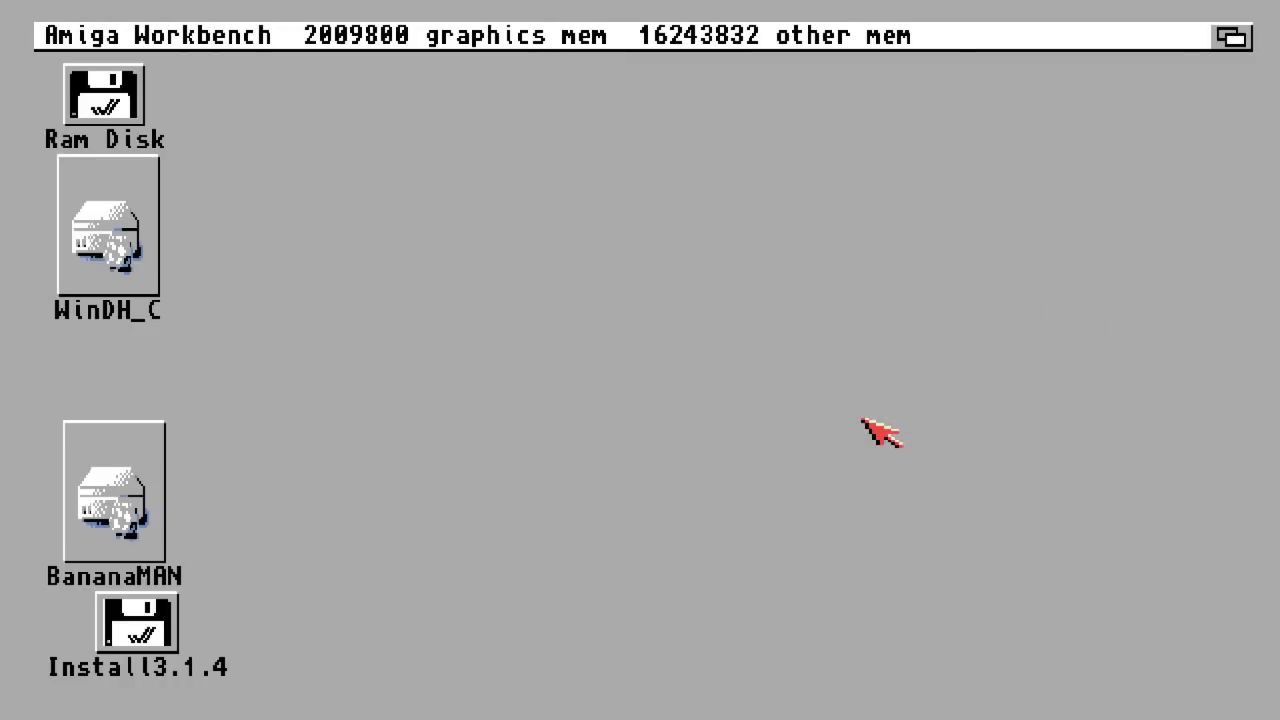
Move the Install3.1.4 disk icon to an open area near the middle of the Workbench screen
{"action": "left_click", "coordinate": [104, 222]}
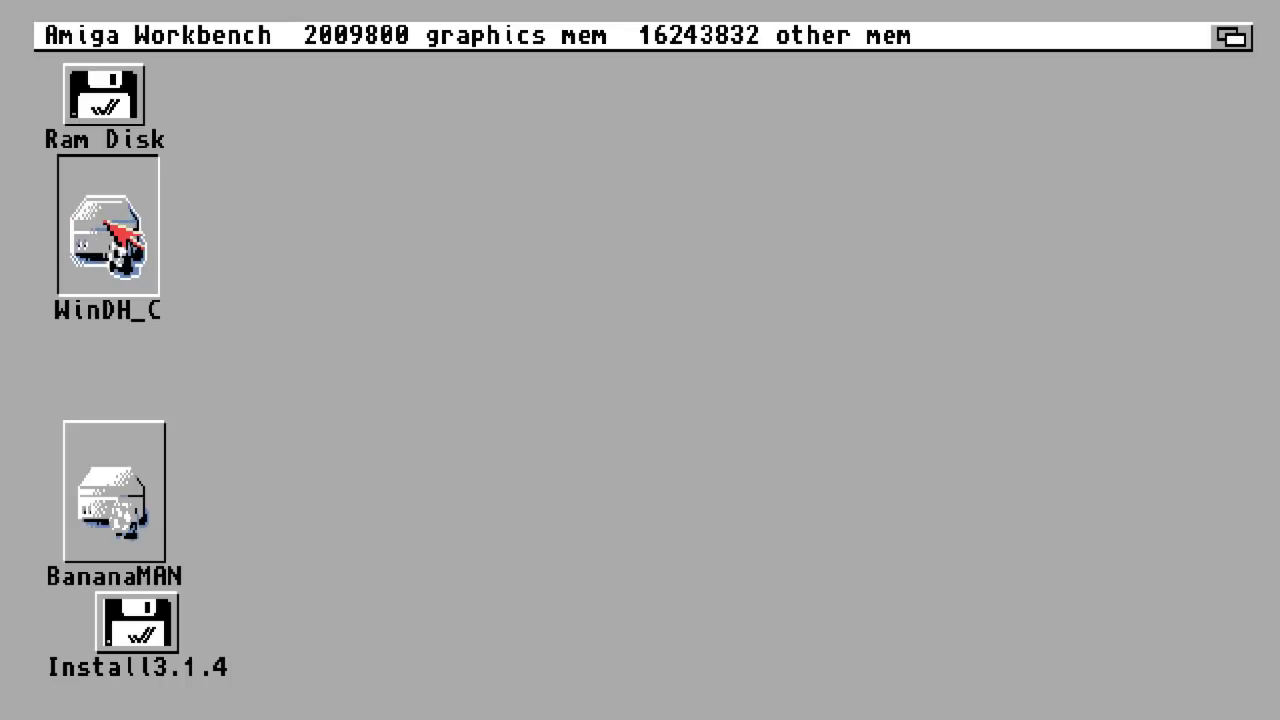
{"action": "left_click", "coordinate": [443, 266]}
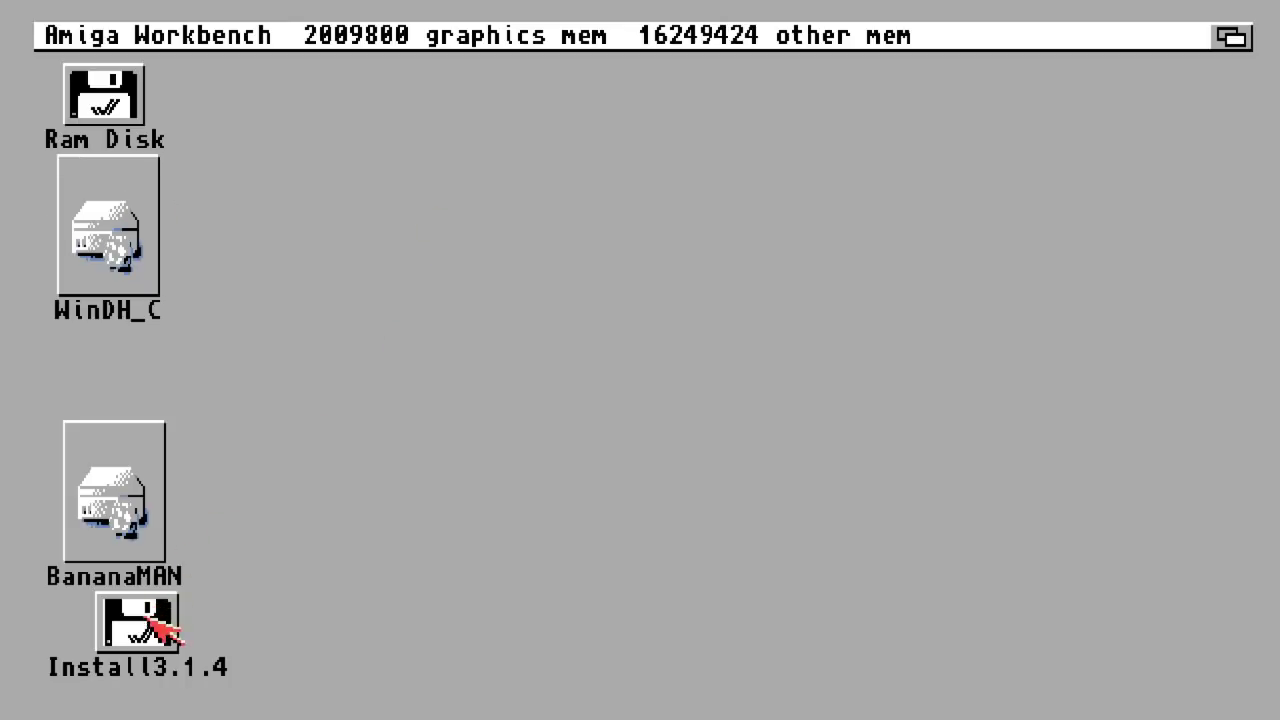
{"action": "left_click_drag", "start_coordinate": [143, 618], "coordinate": [650, 235]}
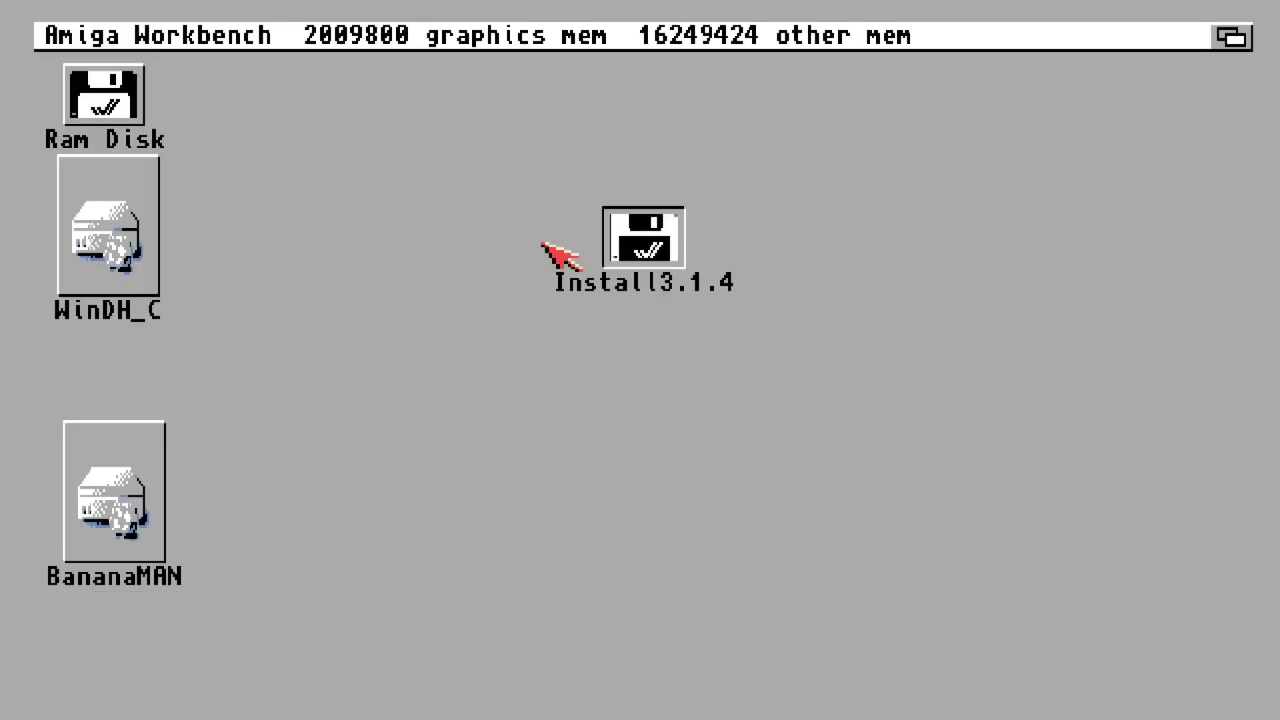
{"action": "left_click", "coordinate": [972, 286]}
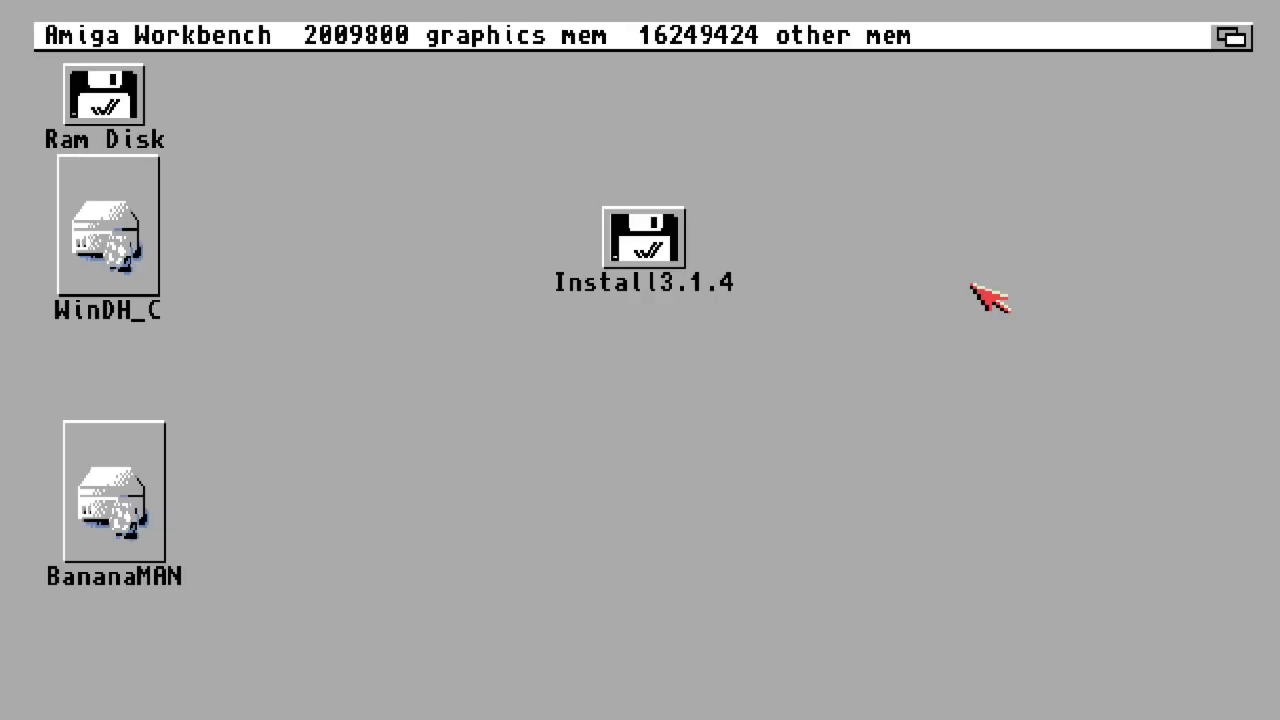
Open the Install3.1.4 disk and its HDTools drawer, select HDToolBox and arrange the two windows side by side
{"action": "double_click", "coordinate": [668, 250]}
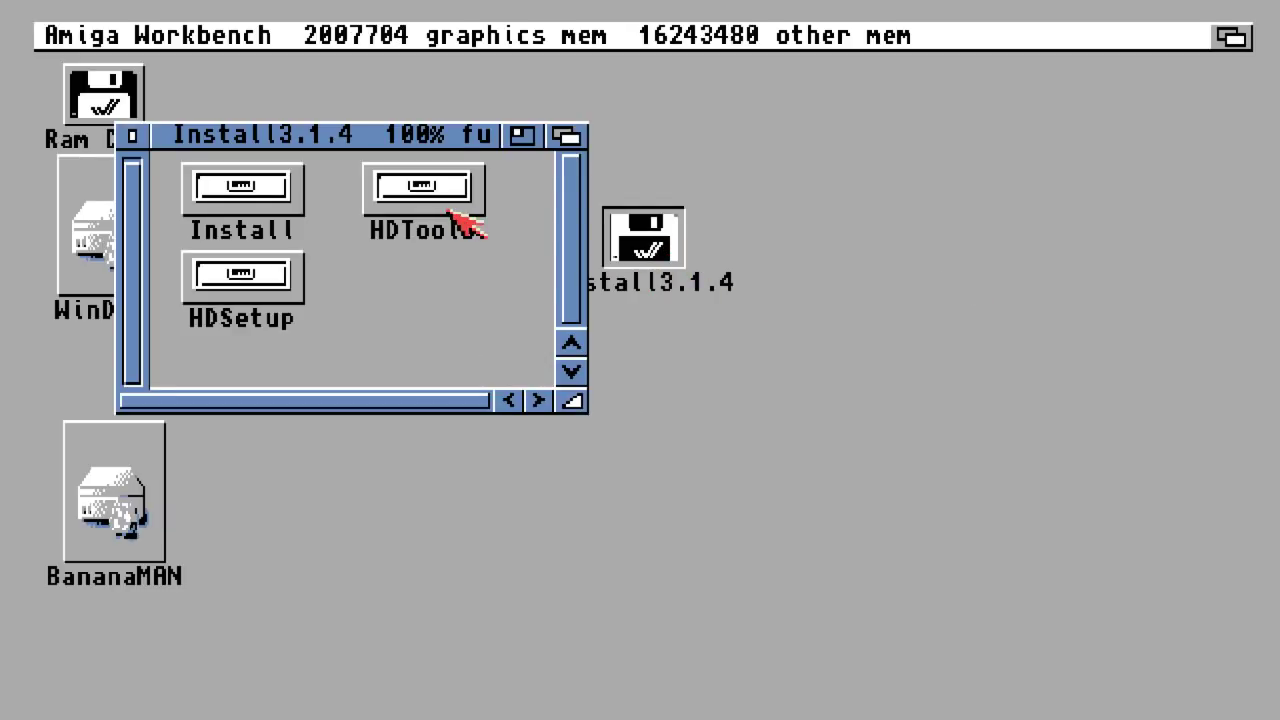
{"action": "double_click", "coordinate": [449, 212]}
{"action": "left_click_drag", "start_coordinate": [600, 276], "coordinate": [532, 185]}
{"action": "left_click", "coordinate": [549, 286]}
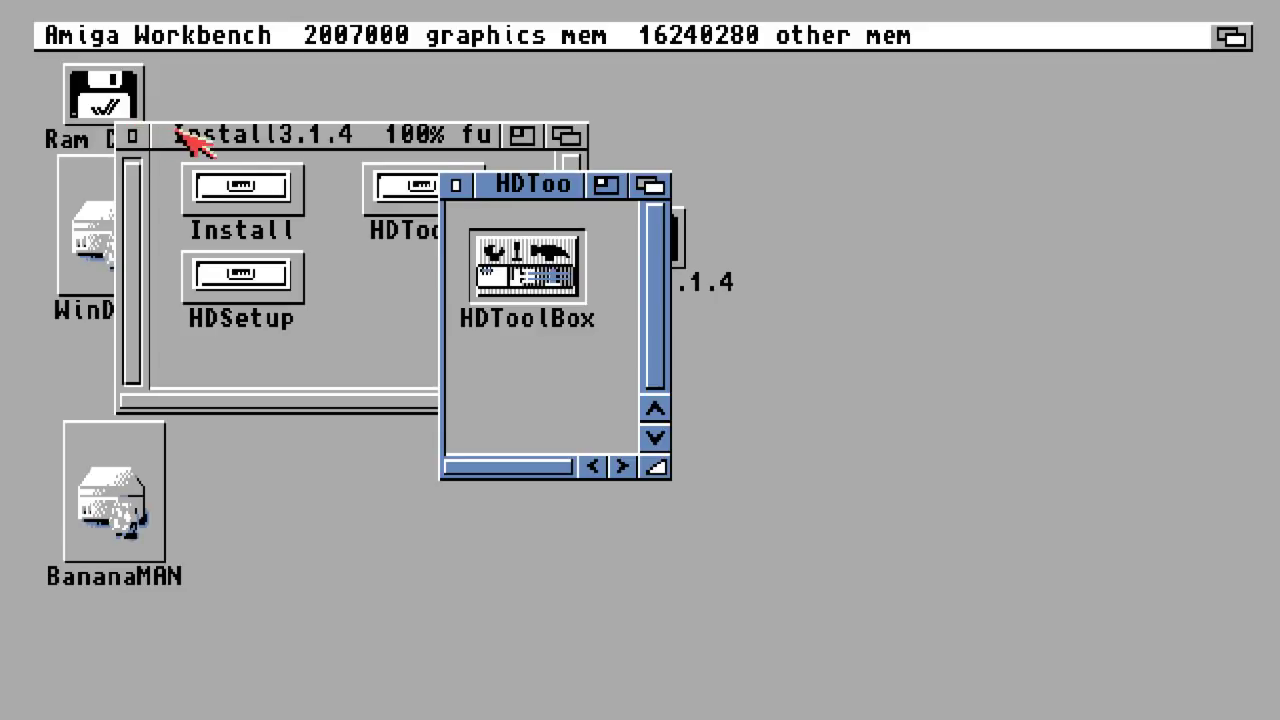
{"action": "left_click_drag", "start_coordinate": [195, 140], "coordinate": [834, 190]}
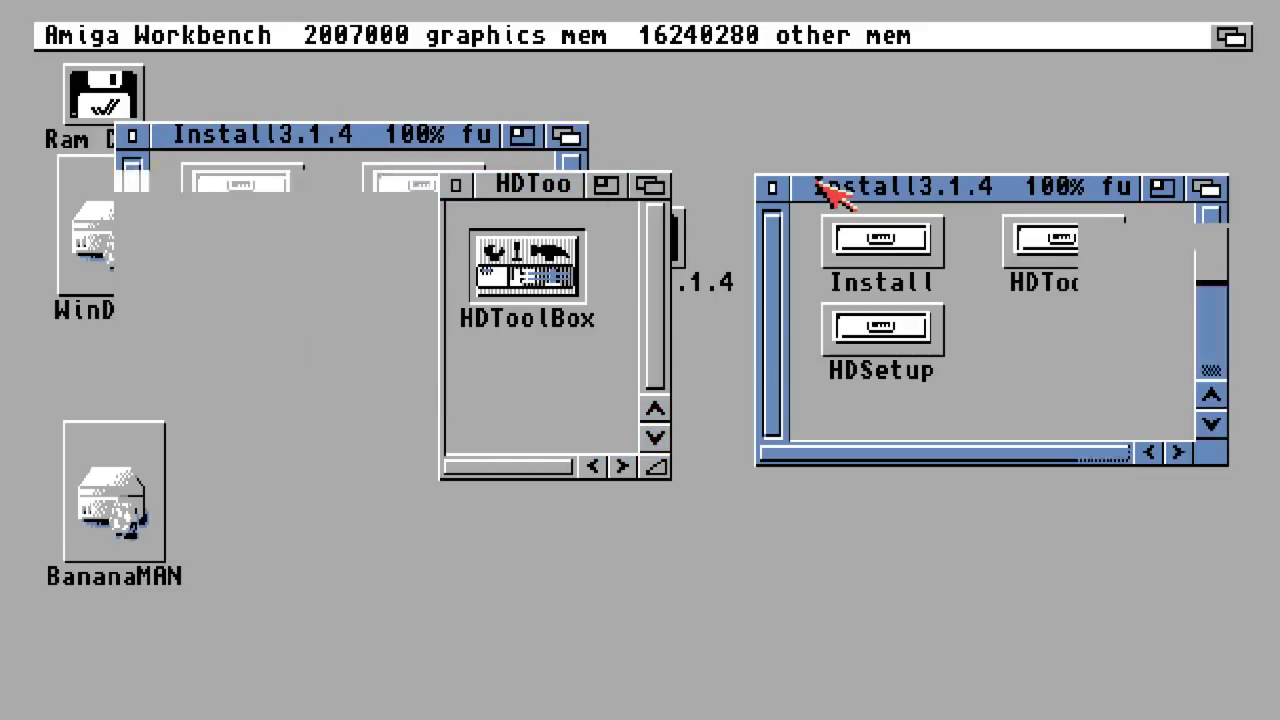
{"action": "left_click", "coordinate": [520, 194]}
{"action": "left_click_drag", "start_coordinate": [522, 193], "coordinate": [526, 155]}
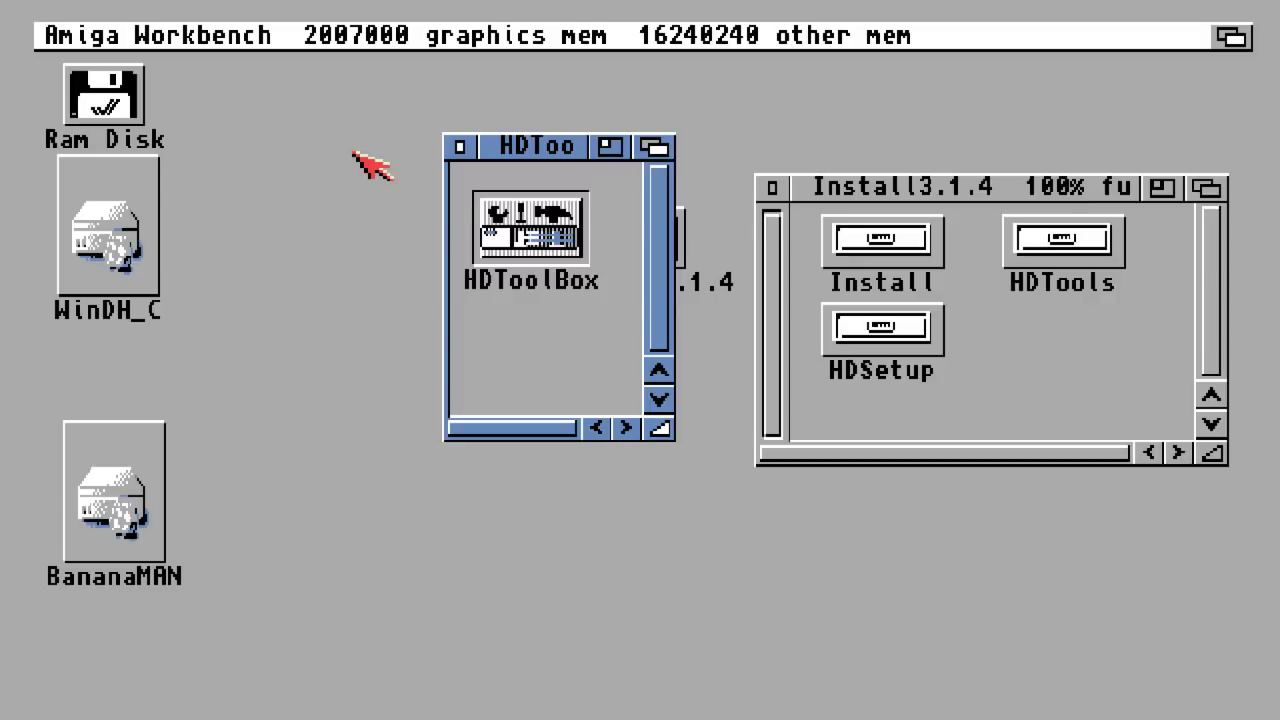
View the tool types of HDToolBox on the install disk, and run the unmodified tool to check its drive list before exiting
{"action": "right_click", "coordinate": [555, 265]}
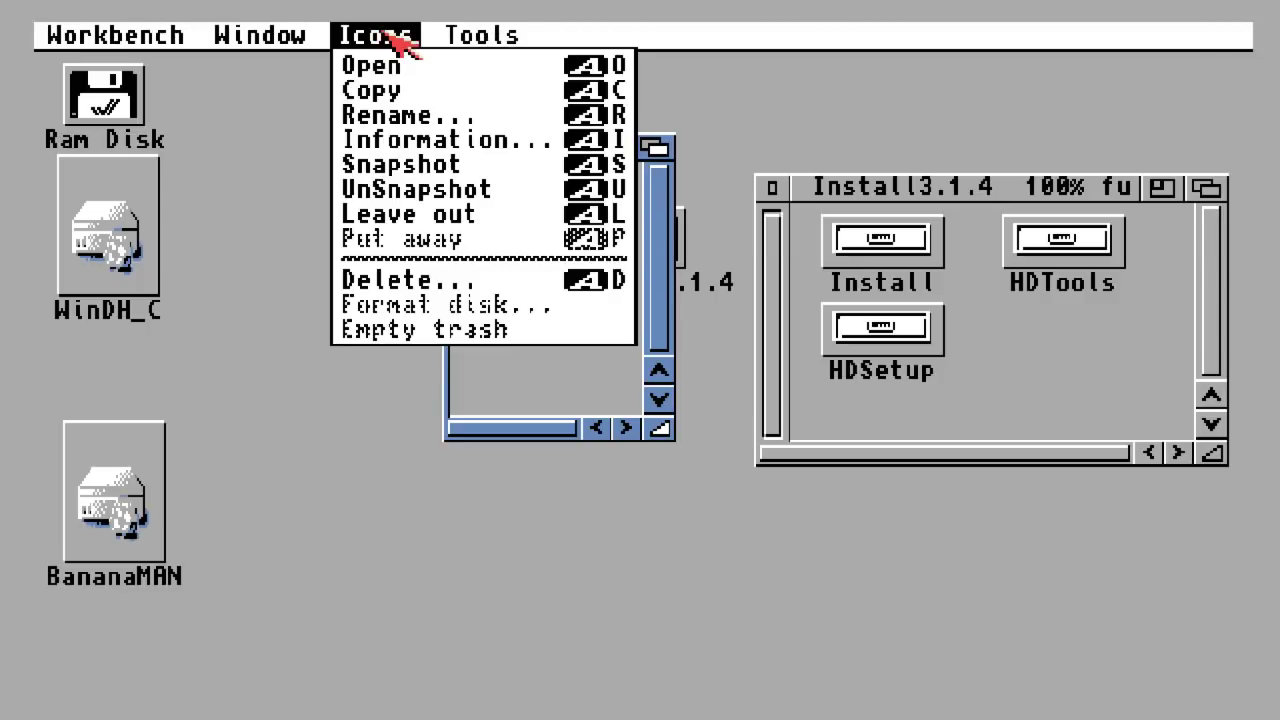
{"action": "right_click", "coordinate": [400, 142]}
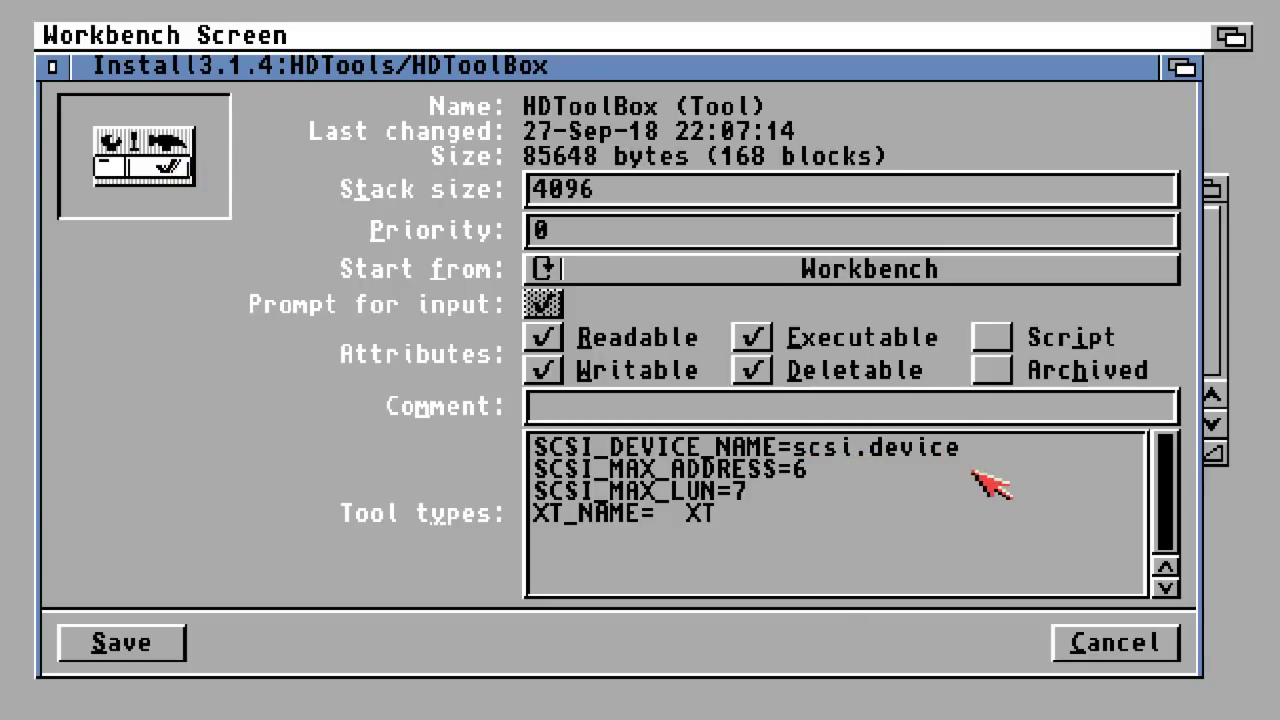
{"action": "left_click", "coordinate": [1103, 645]}
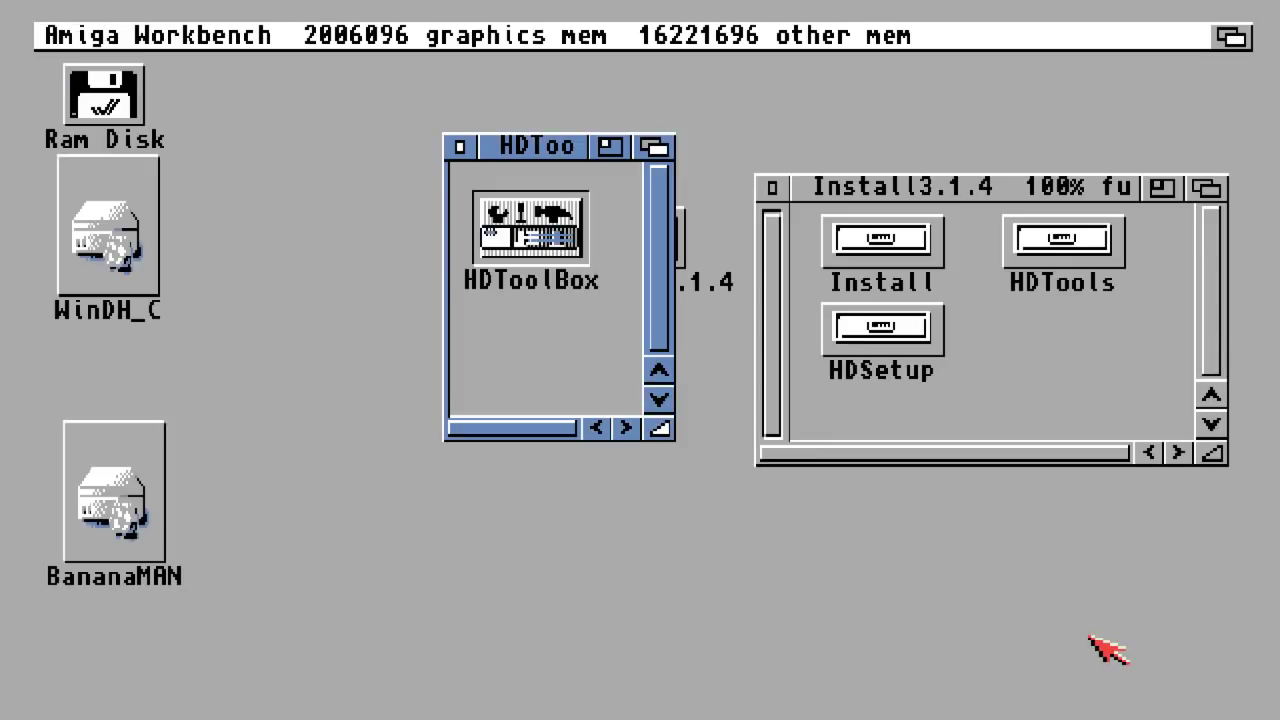
{"action": "double_click", "coordinate": [540, 232]}
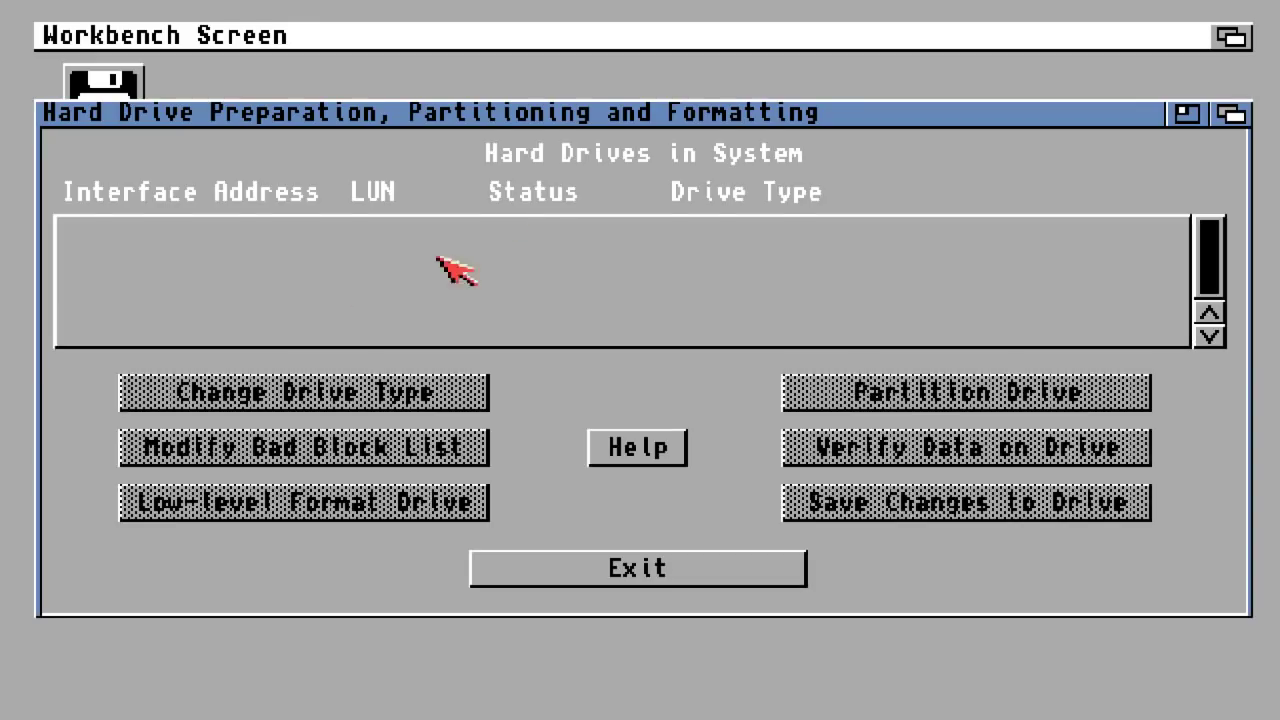
{"action": "left_click", "coordinate": [638, 569]}
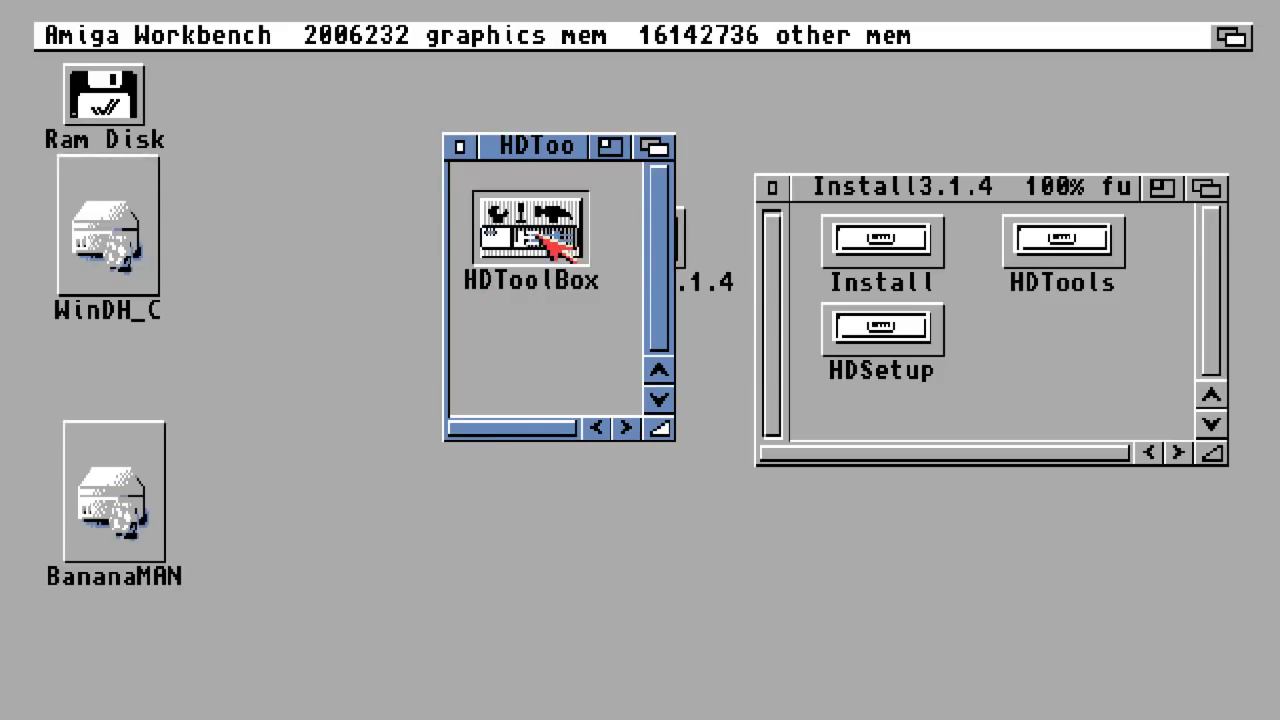
Copy HDToolBox from the HDTools drawer to the Ram Disk and open the Ram Disk window in a clear position
{"action": "left_click_drag", "start_coordinate": [555, 245], "coordinate": [116, 114]}
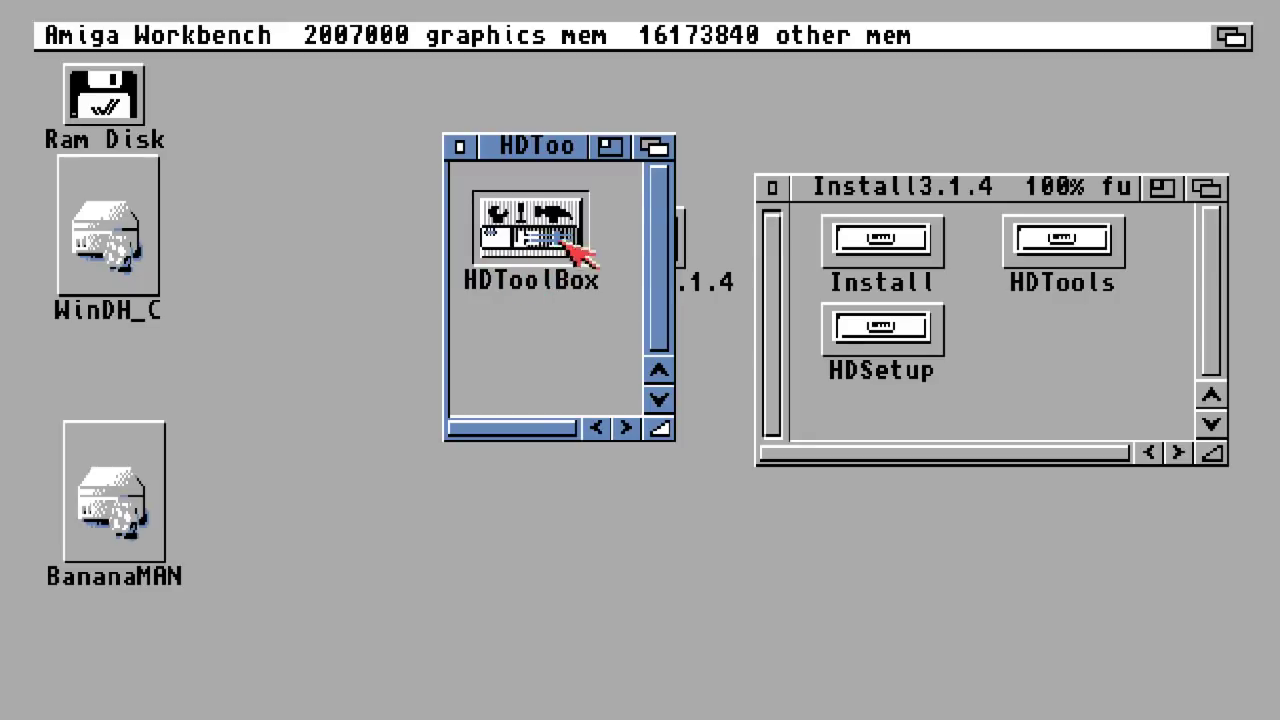
{"action": "left_click", "coordinate": [460, 147]}
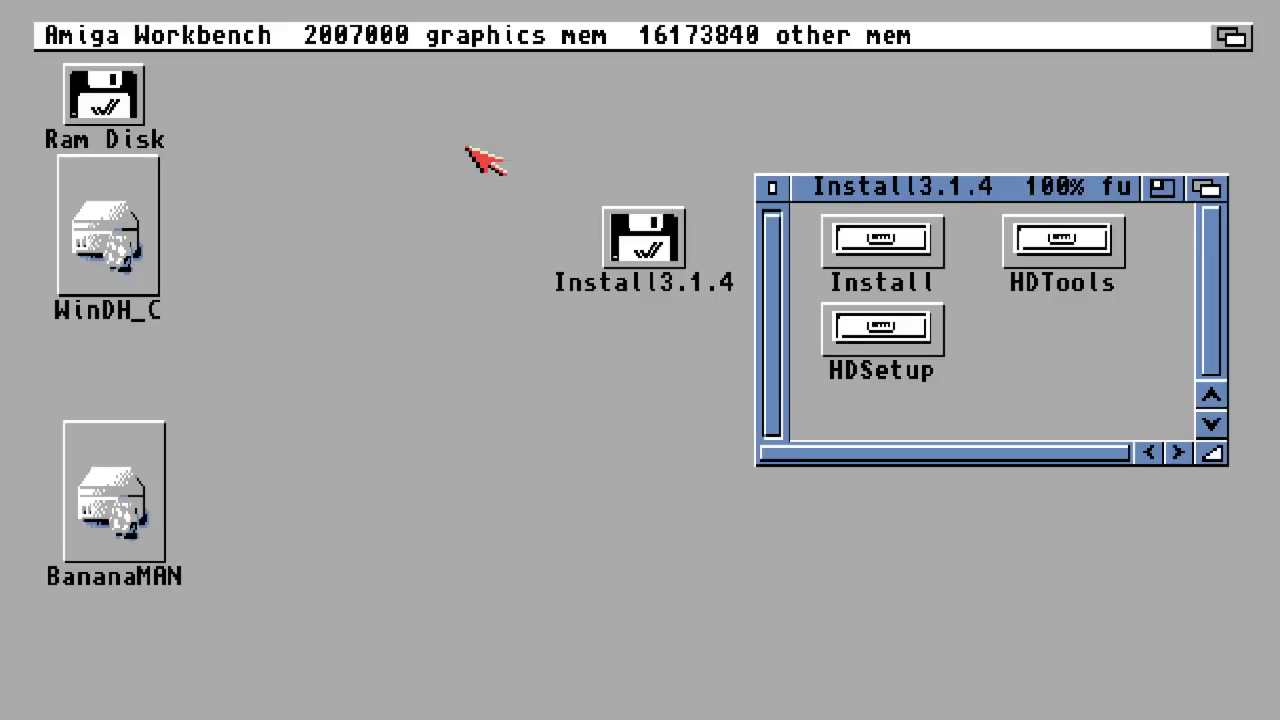
{"action": "double_click", "coordinate": [128, 106]}
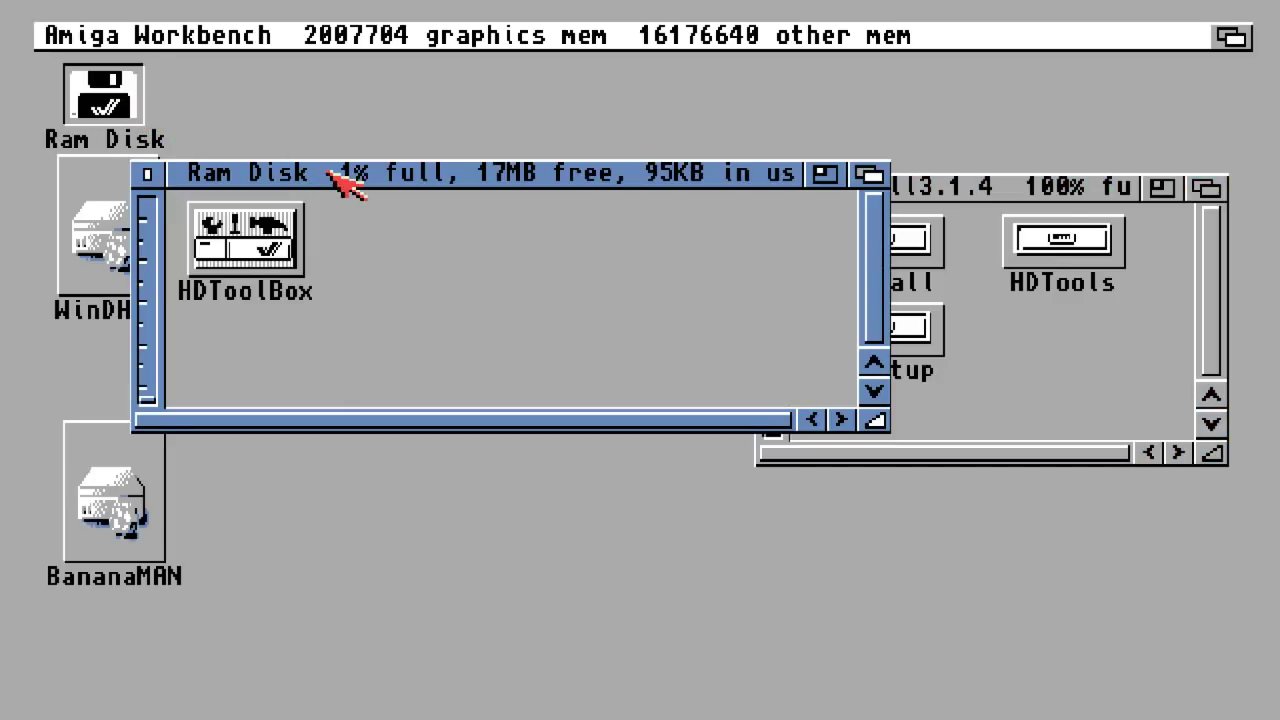
{"action": "left_click_drag", "start_coordinate": [343, 180], "coordinate": [295, 127]}
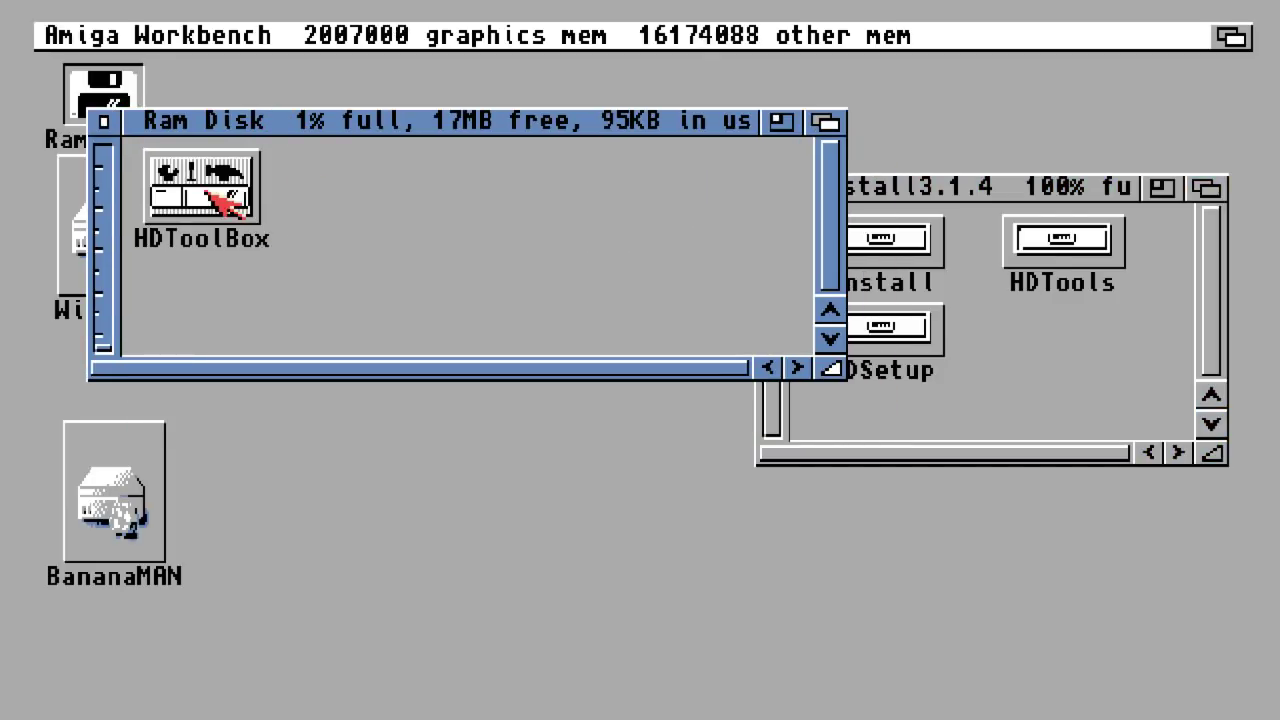
{"action": "double_click", "coordinate": [1086, 265]}
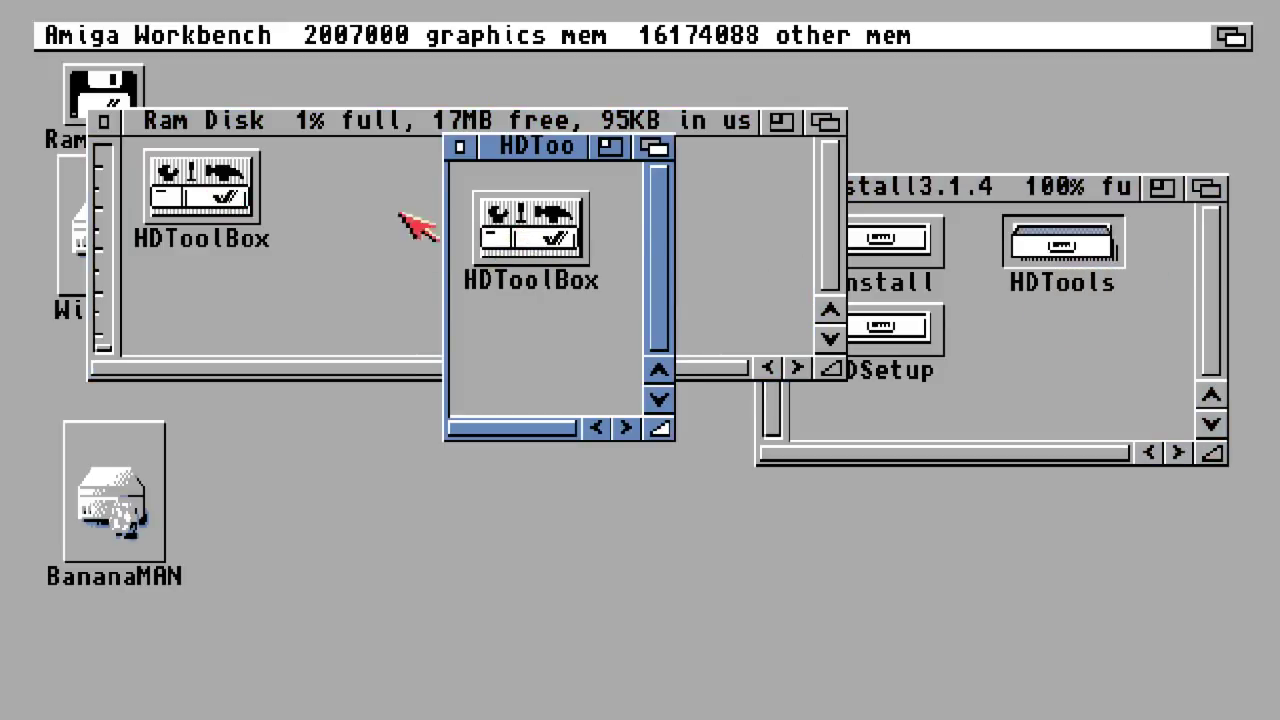
{"action": "left_click", "coordinate": [460, 148]}
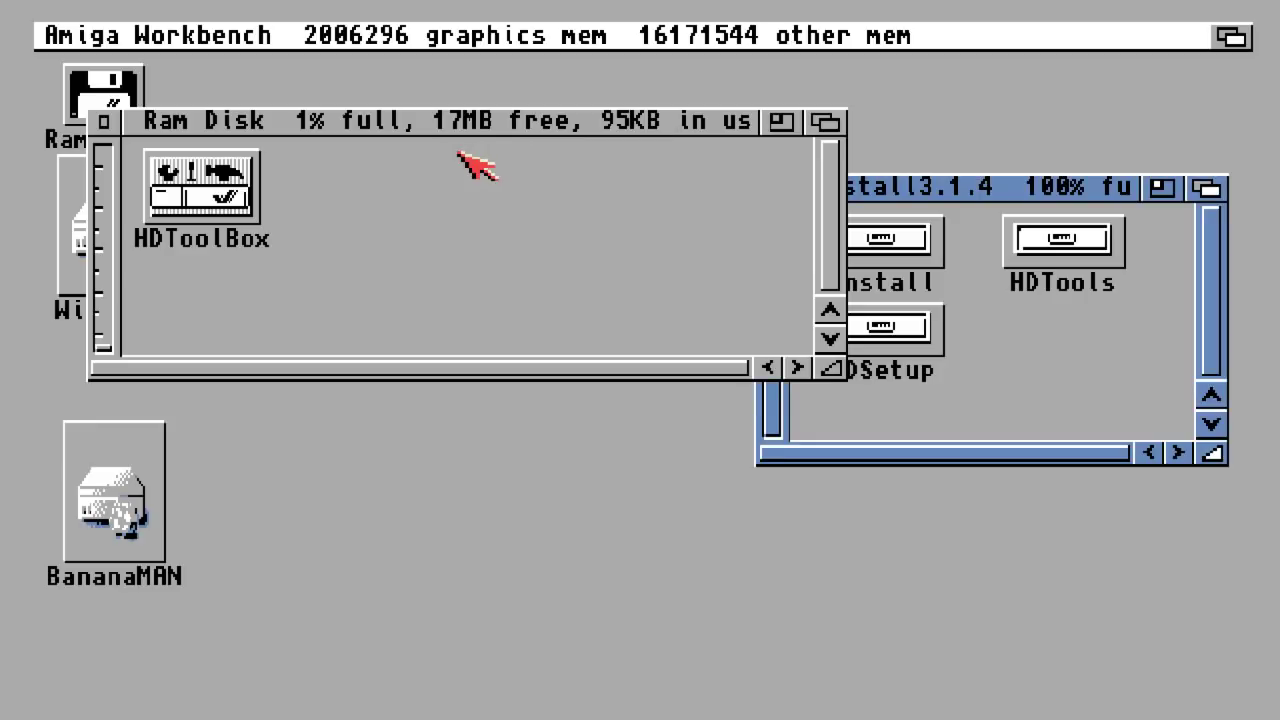
{"action": "left_click_drag", "start_coordinate": [443, 137], "coordinate": [634, 151]}
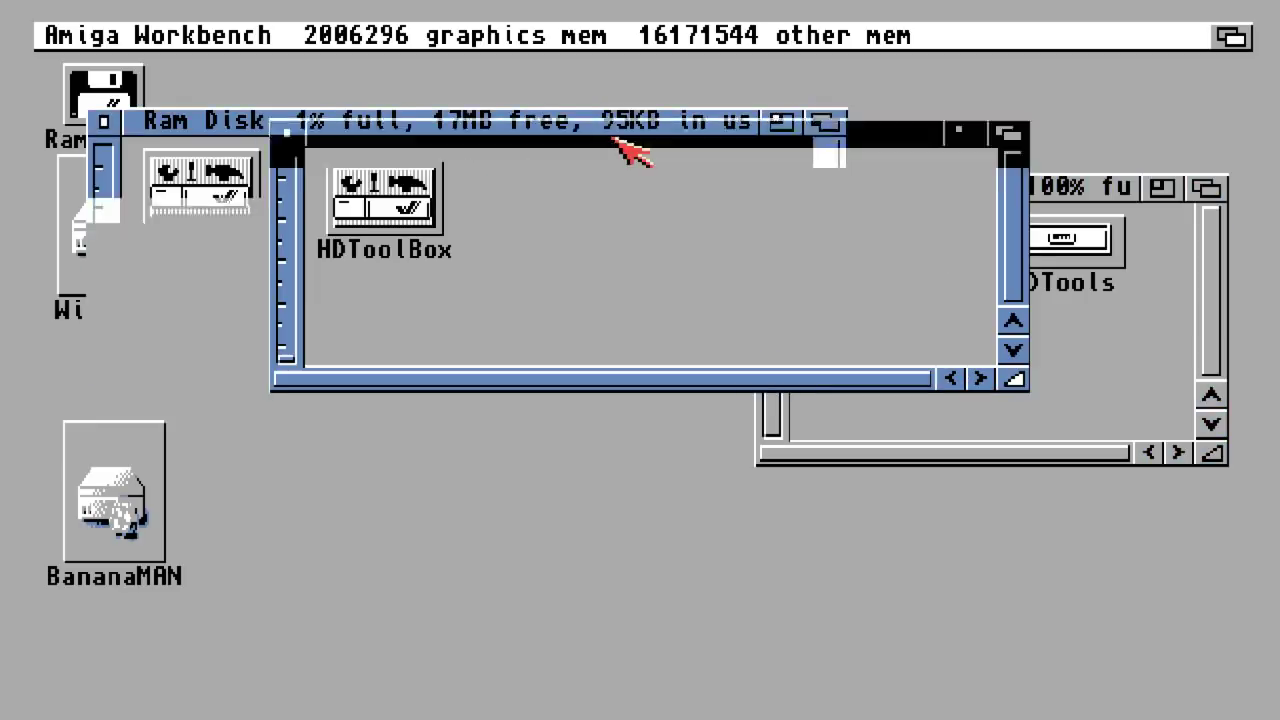
Set the SCSI_DEVICE_NAME tool type of the Ram Disk copy of HDToolBox to uaehf.device and save the icon information
{"action": "left_click", "coordinate": [415, 225]}
{"action": "right_click", "coordinate": [415, 225]}
{"action": "mouse_move", "coordinate": [385, 43]}
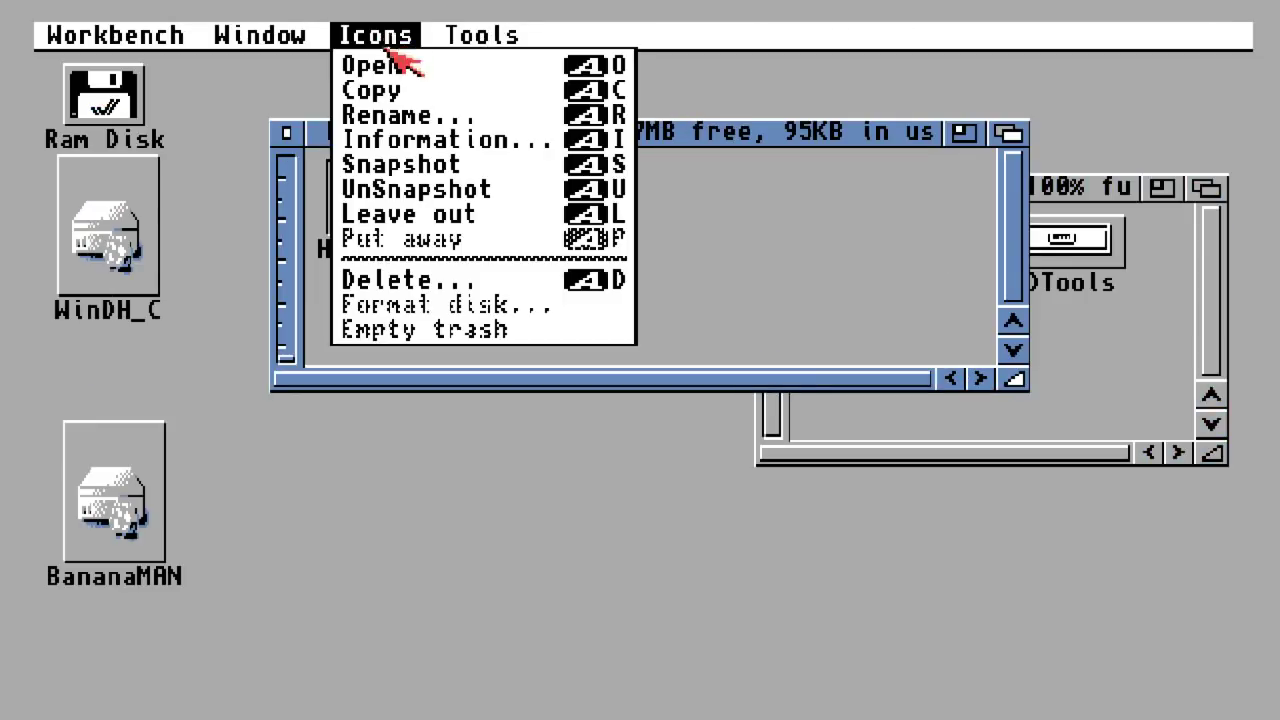
{"action": "right_click", "coordinate": [437, 141]}
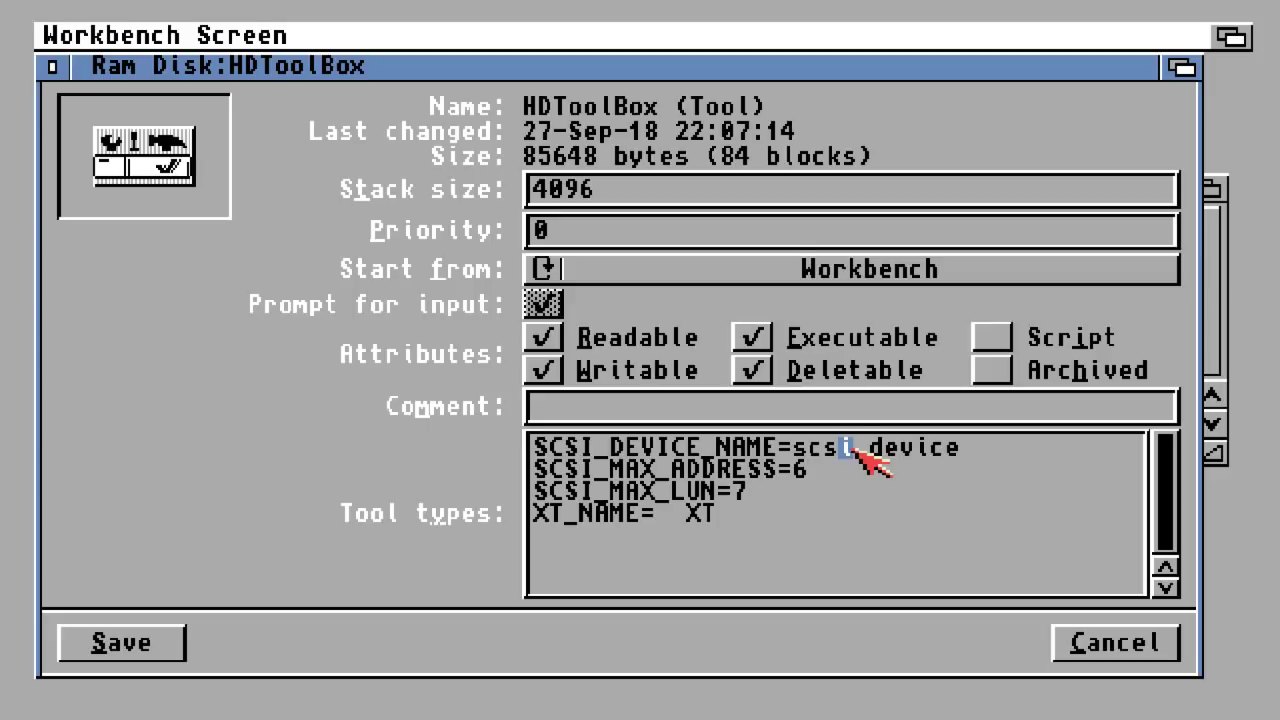
{"action": "key", "text": "BackSpace"}
{"action": "key", "text": "BackSpace"}
{"action": "key", "text": "BackSpace"}
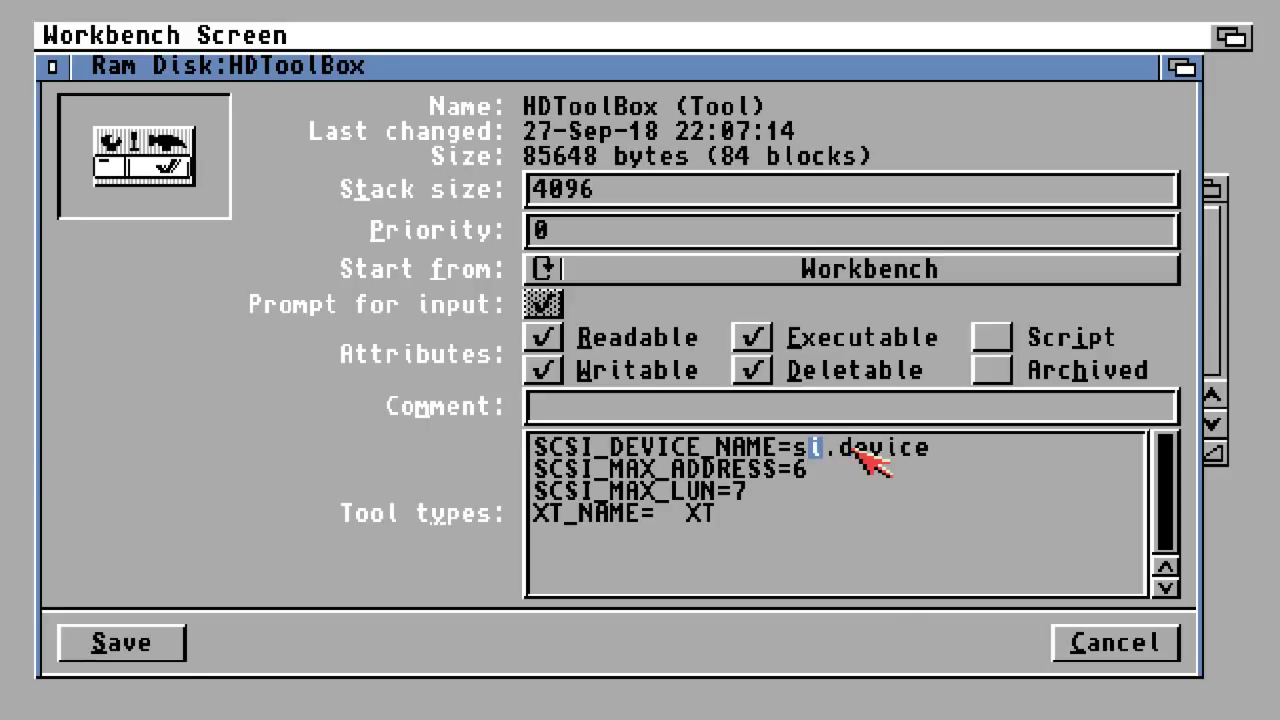
{"action": "key", "text": "Delete"}
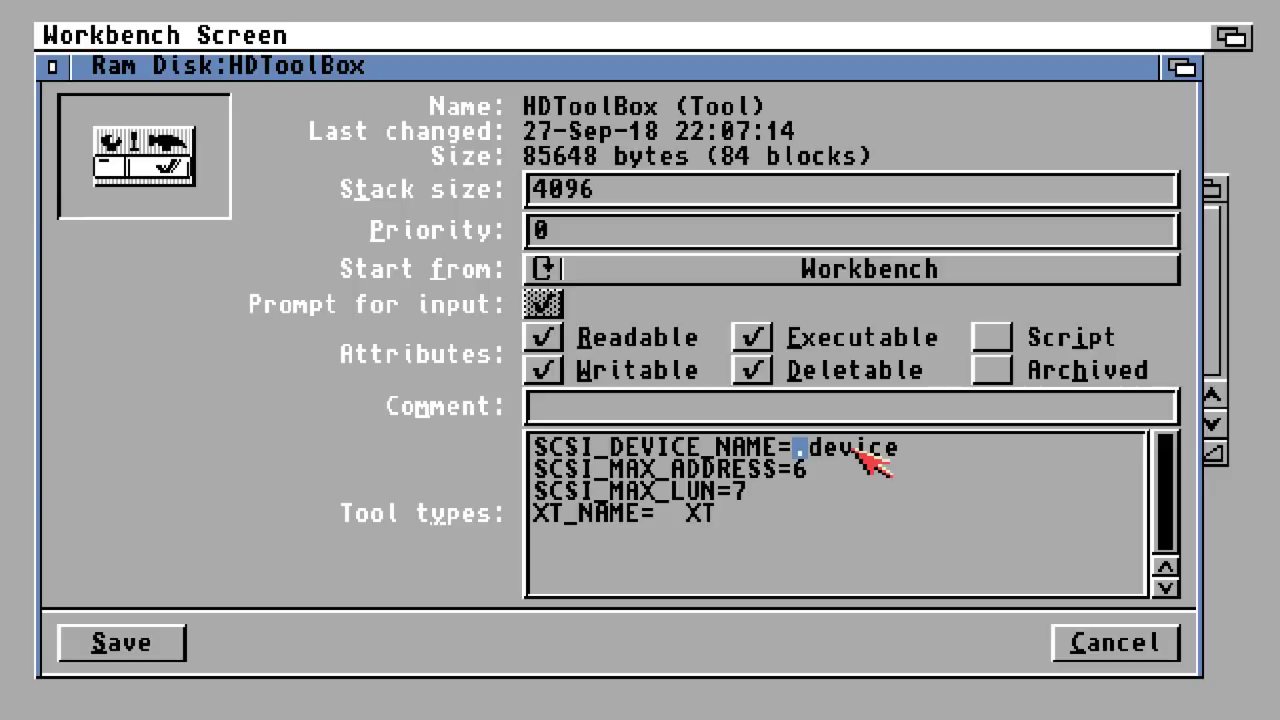
{"action": "type", "text": "uae"}
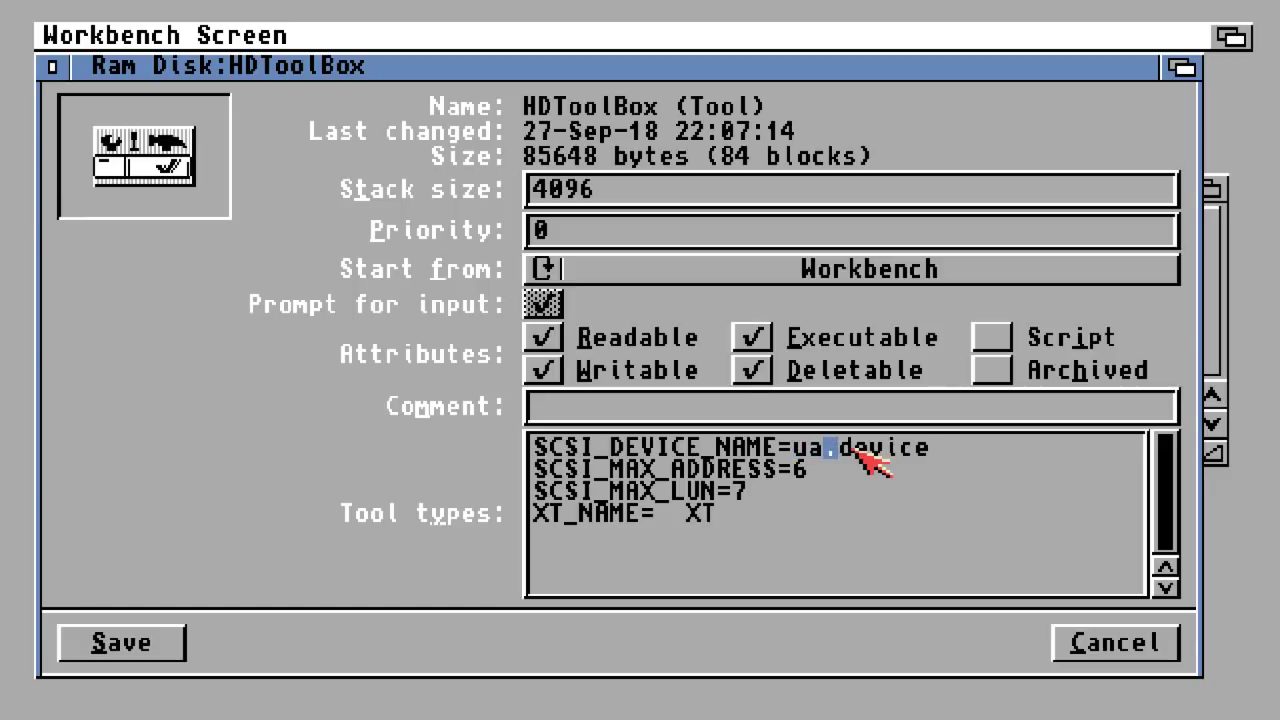
{"action": "type", "text": "hf"}
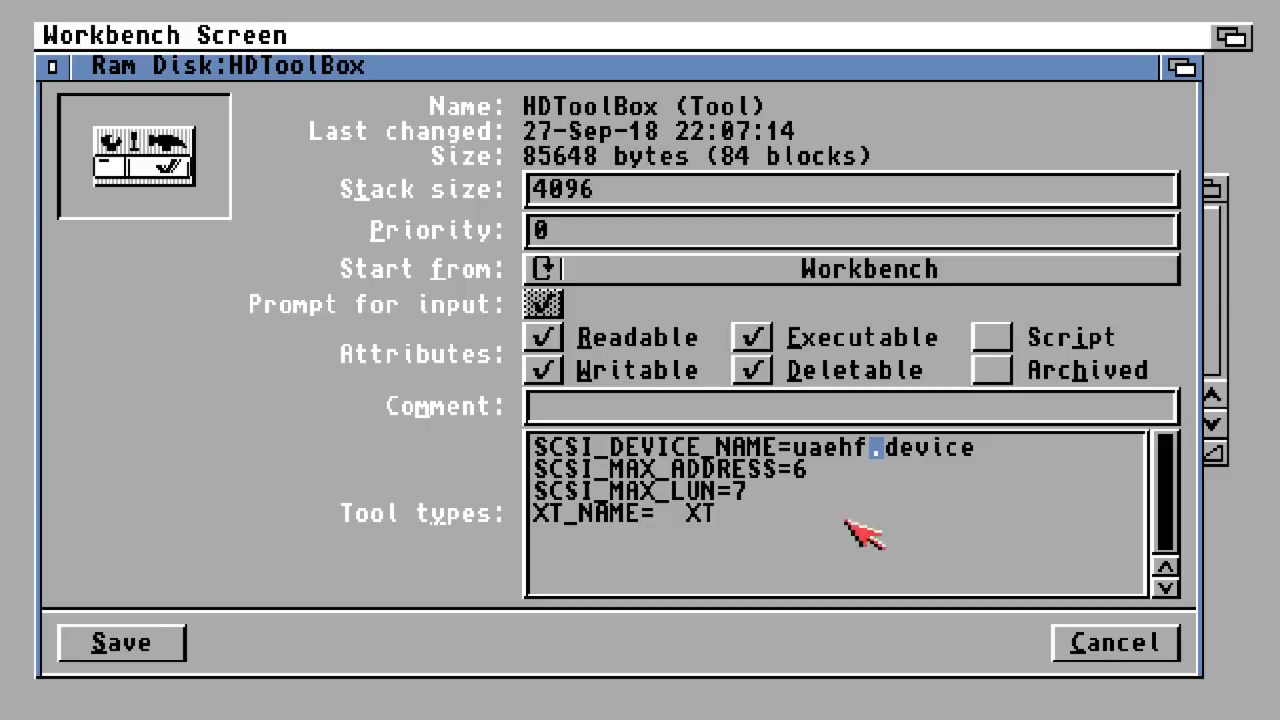
{"action": "left_click", "coordinate": [93, 645]}
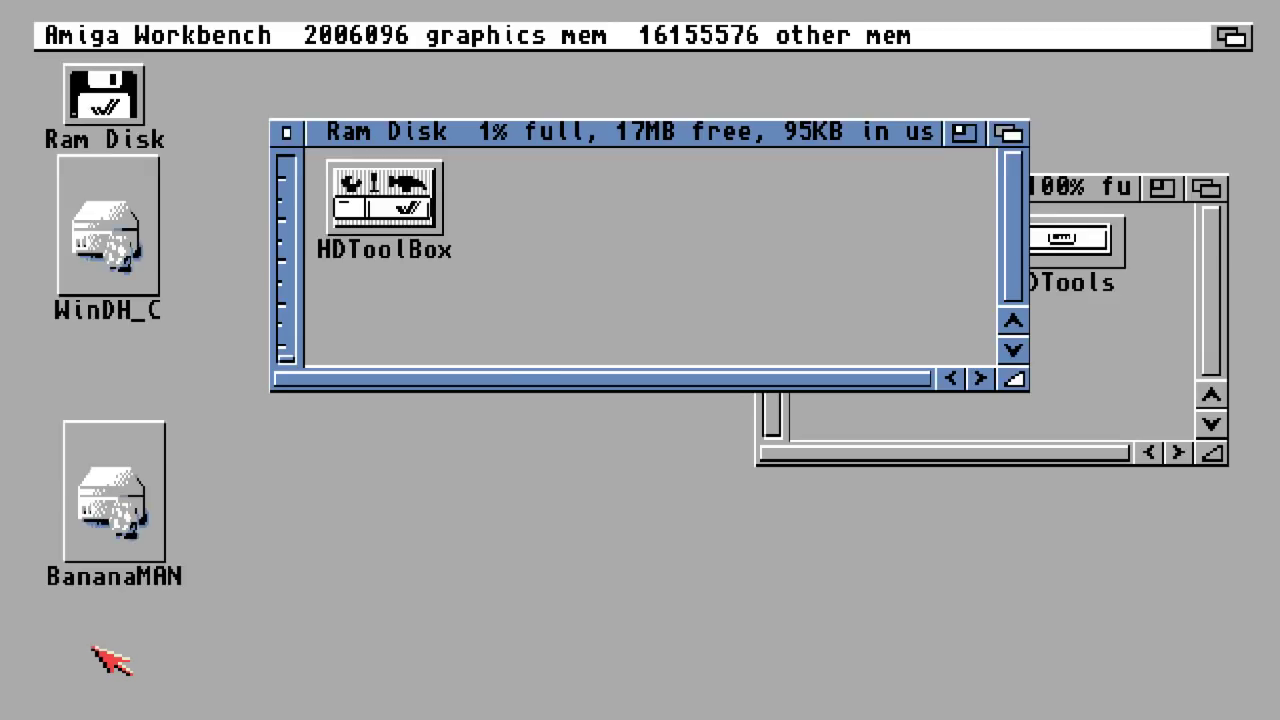
Run HDToolBox from the Ram Disk and give the SCSI address 0 drive a new drive type read from its own configuration
{"action": "double_click", "coordinate": [378, 214]}
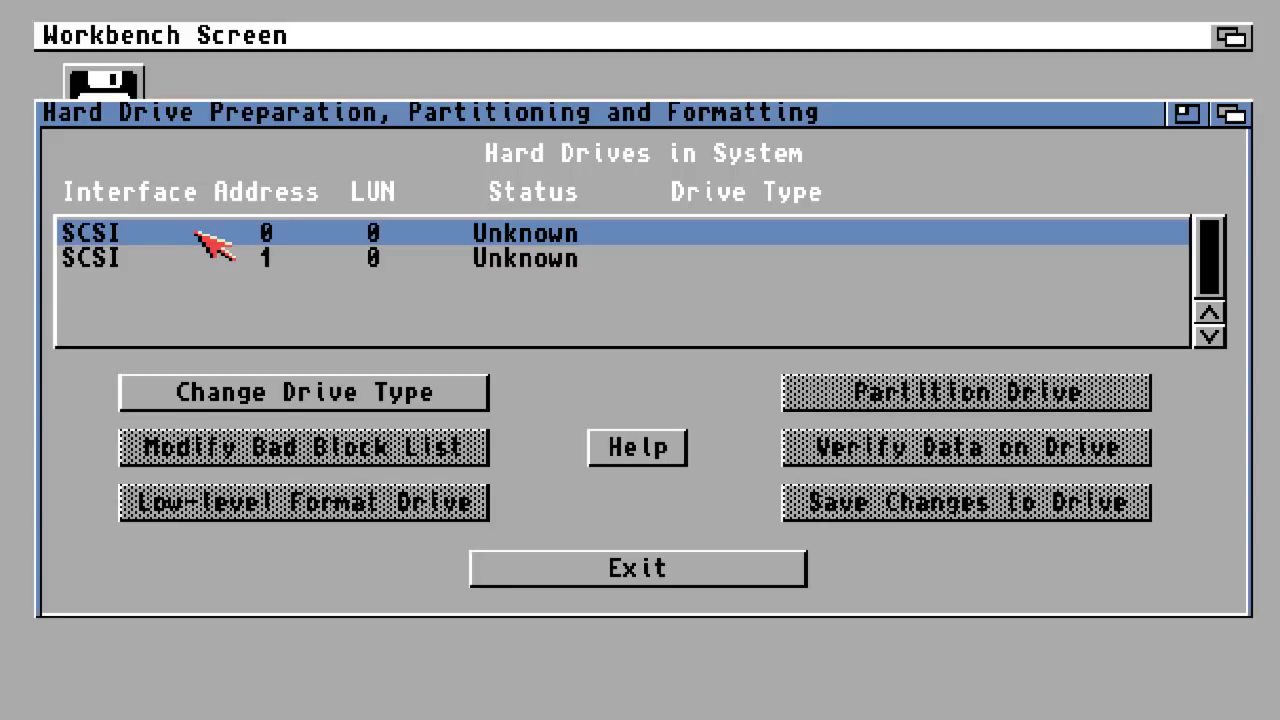
{"action": "left_click", "coordinate": [312, 392]}
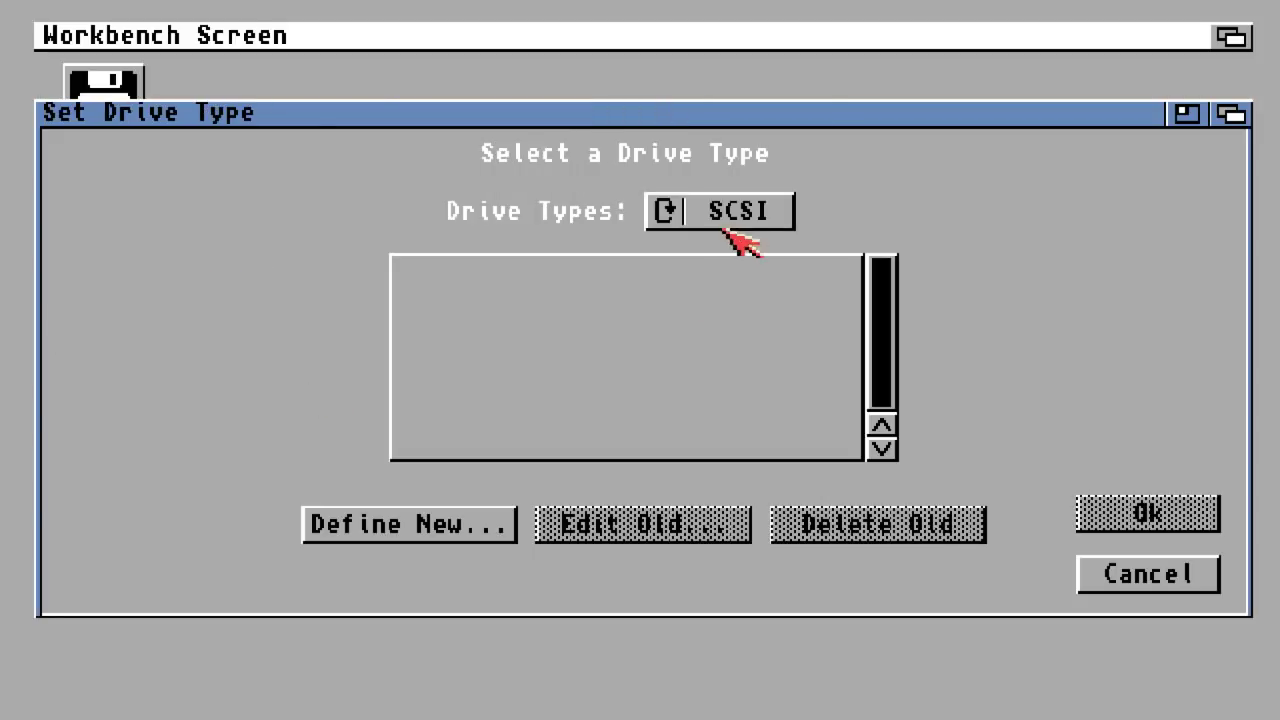
{"action": "left_click", "coordinate": [414, 514]}
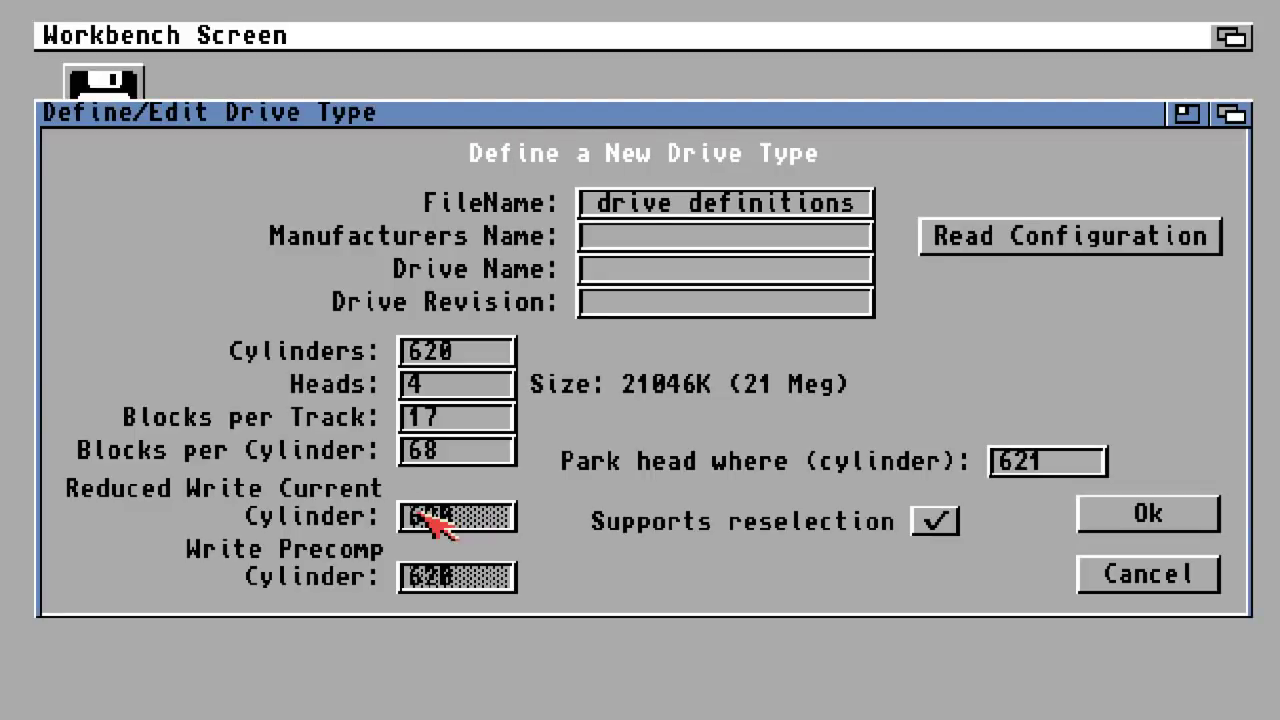
{"action": "left_click", "coordinate": [1012, 235]}
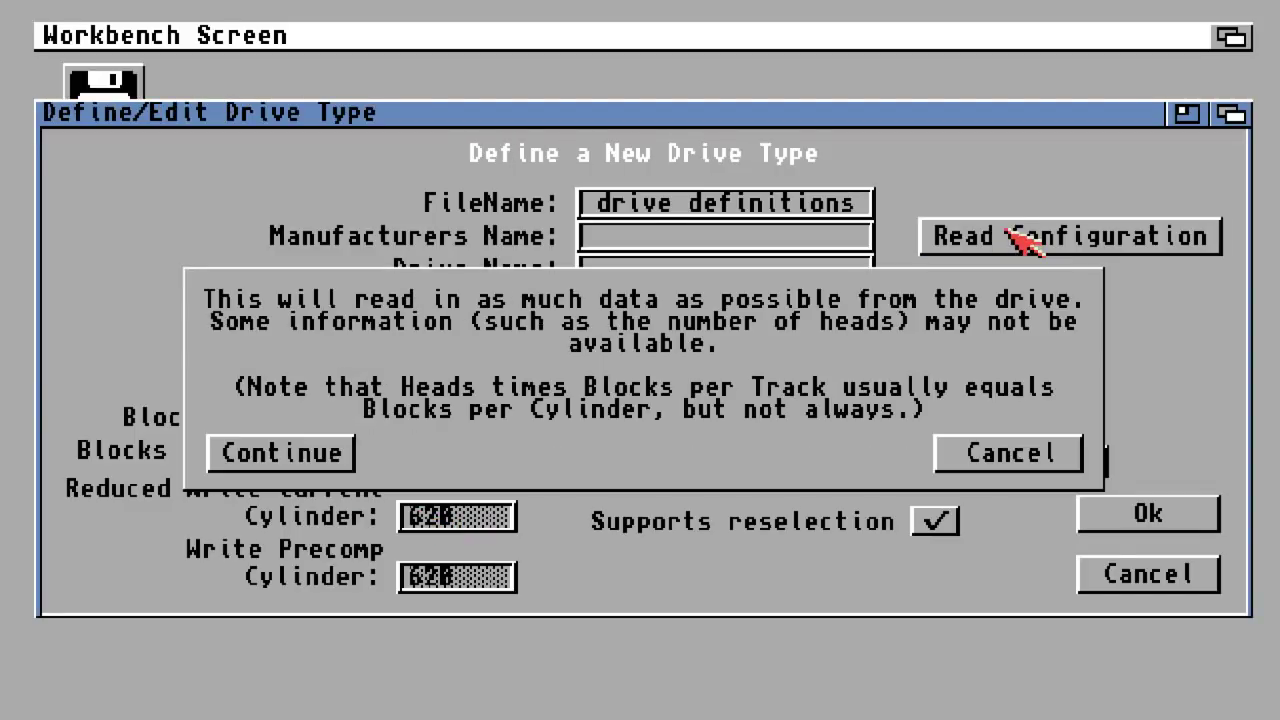
{"action": "left_click", "coordinate": [266, 460]}
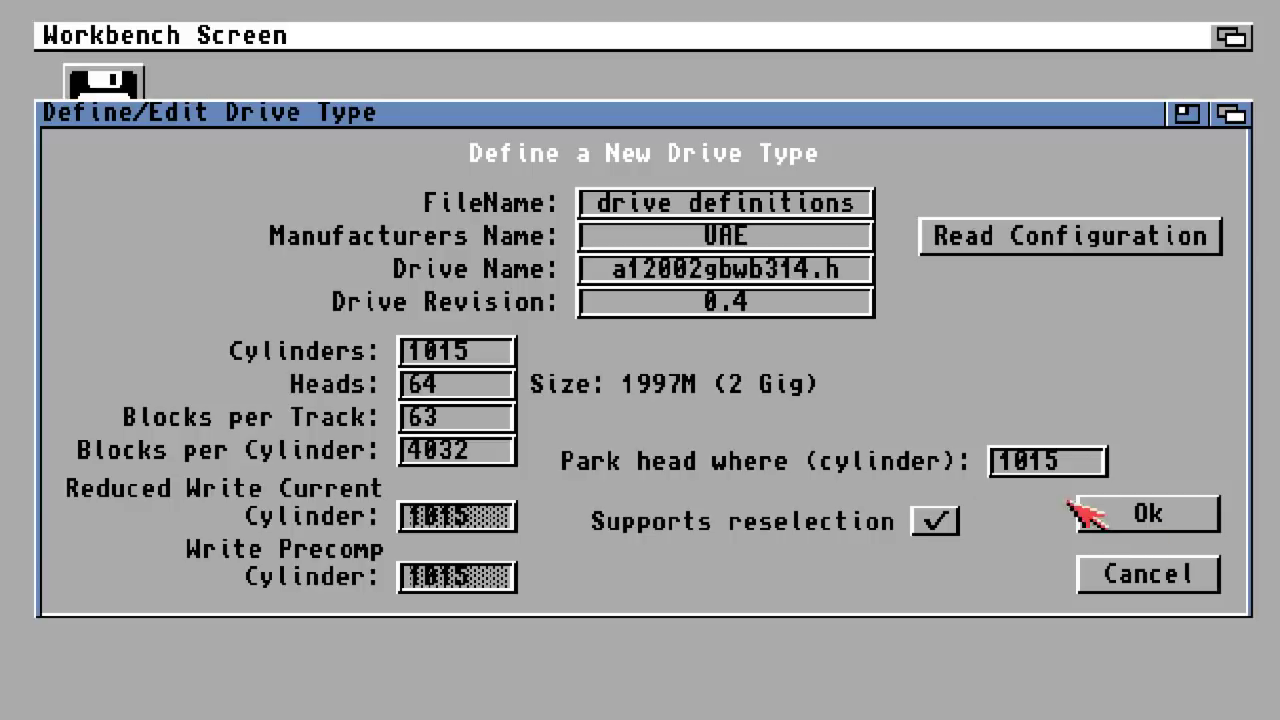
{"action": "left_click", "coordinate": [1150, 514]}
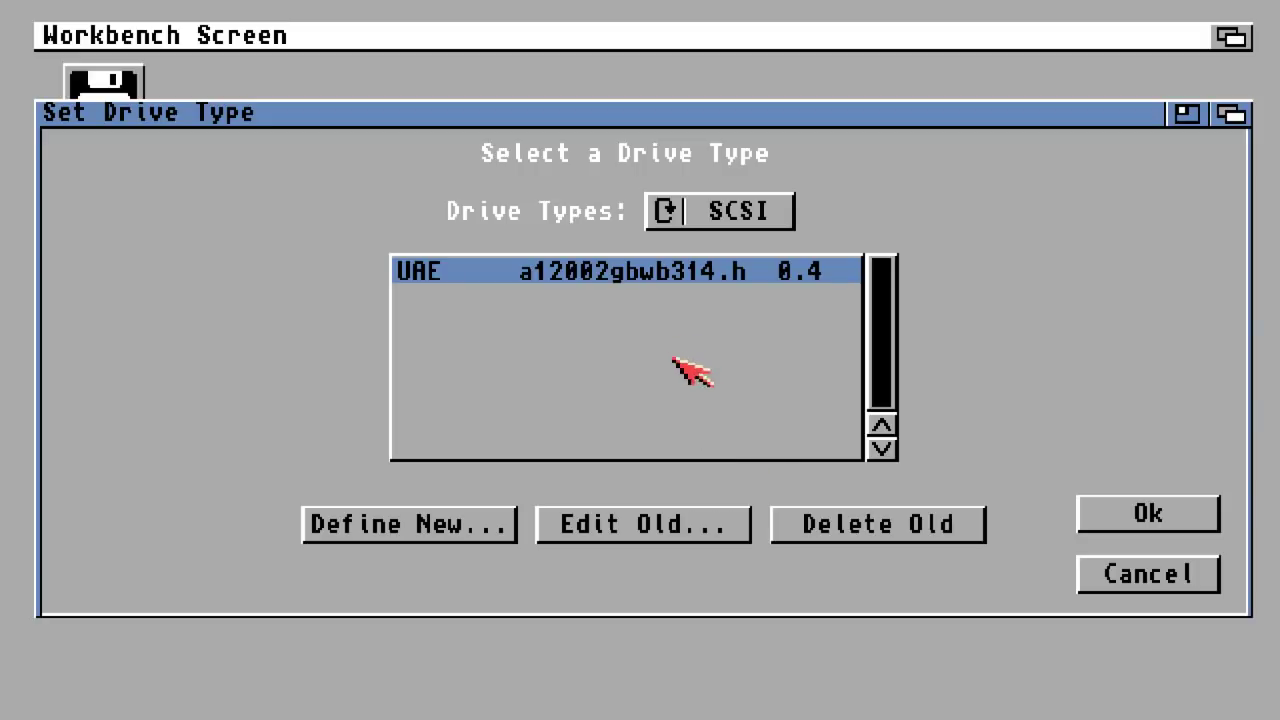
{"action": "left_click", "coordinate": [1132, 526]}
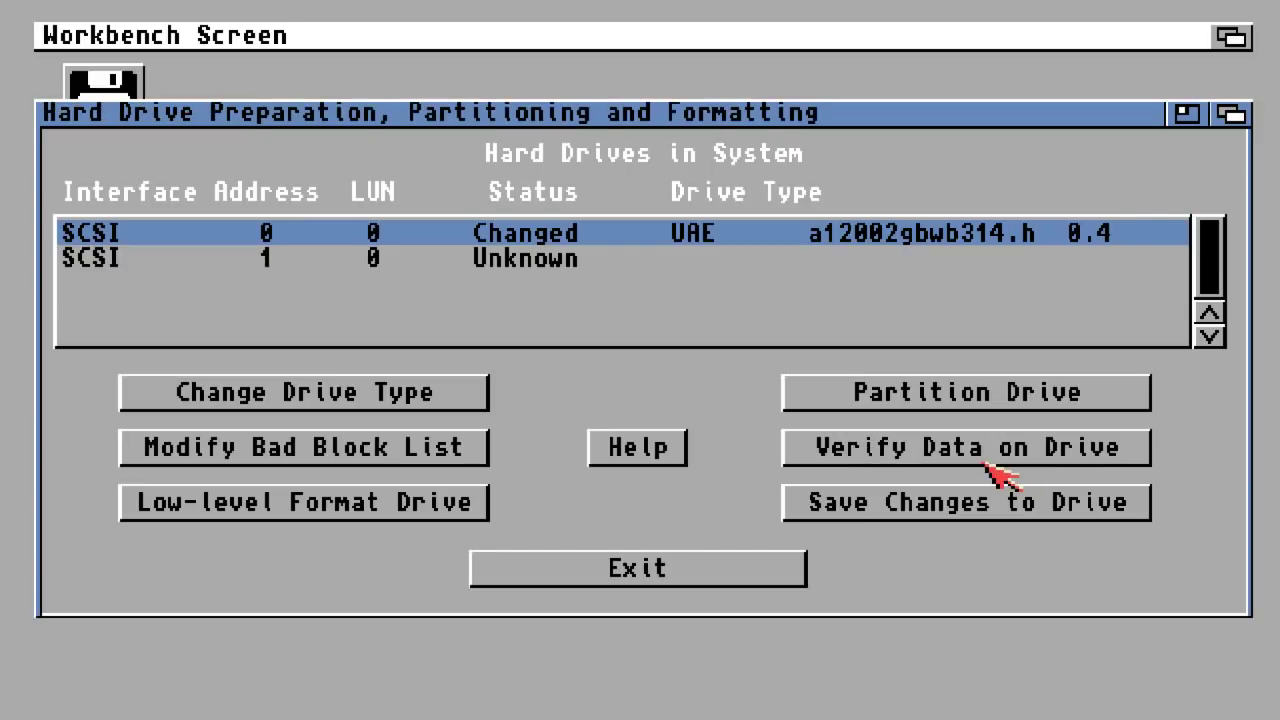
Open partitioning for the SCSI address 0 drive, inspect both partitions, and enable Advanced Options with the first one selected
{"action": "left_click", "coordinate": [912, 398]}
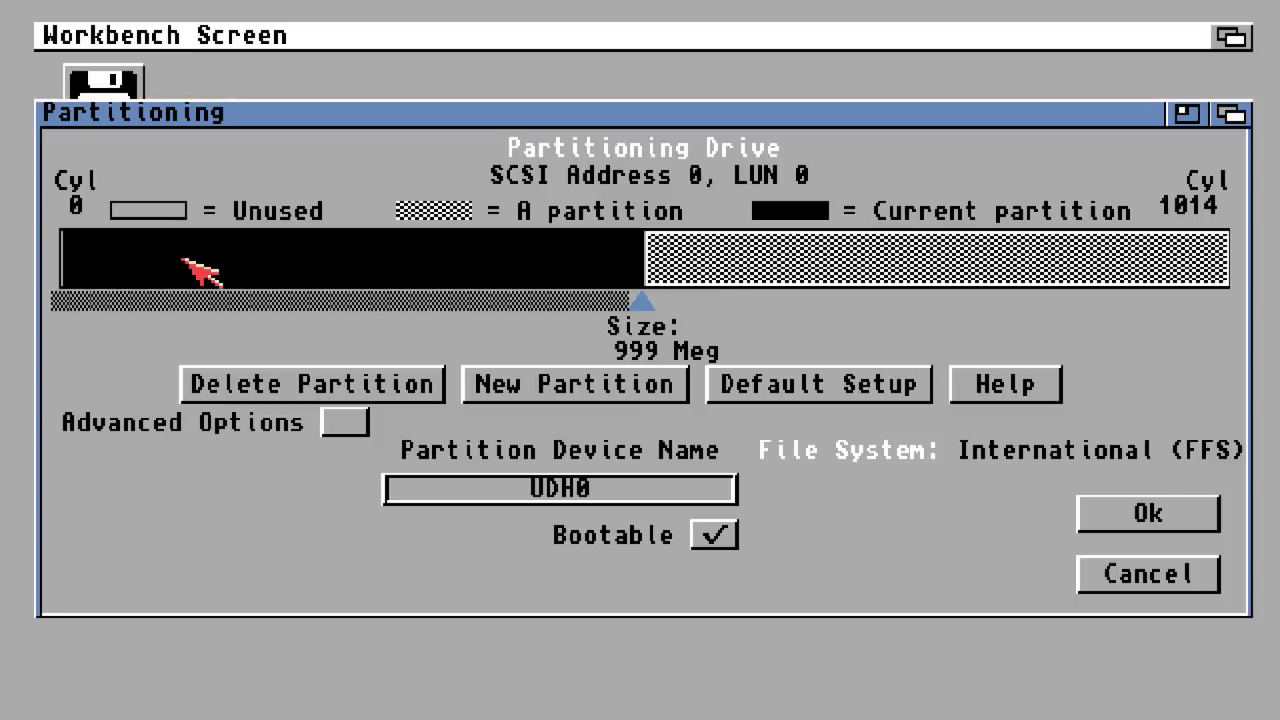
{"action": "left_click", "coordinate": [855, 257]}
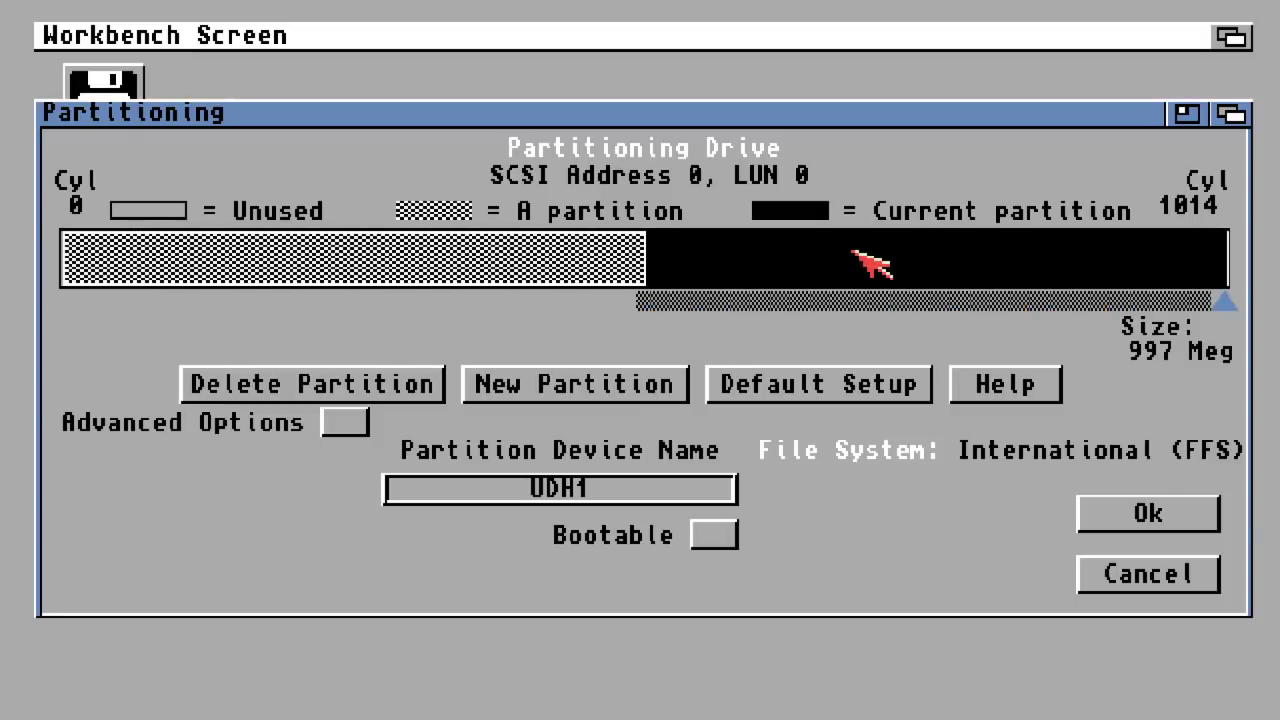
{"action": "left_click", "coordinate": [555, 266]}
{"action": "left_click", "coordinate": [763, 264]}
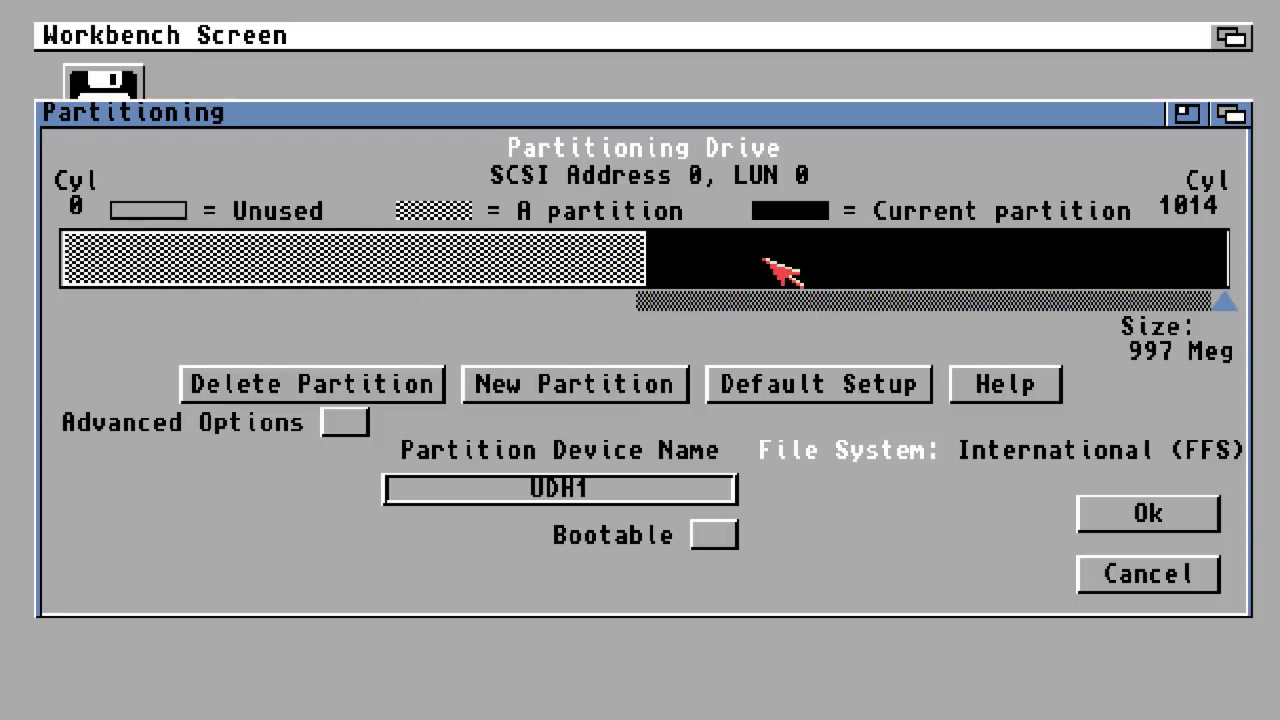
{"action": "left_click", "coordinate": [540, 265]}
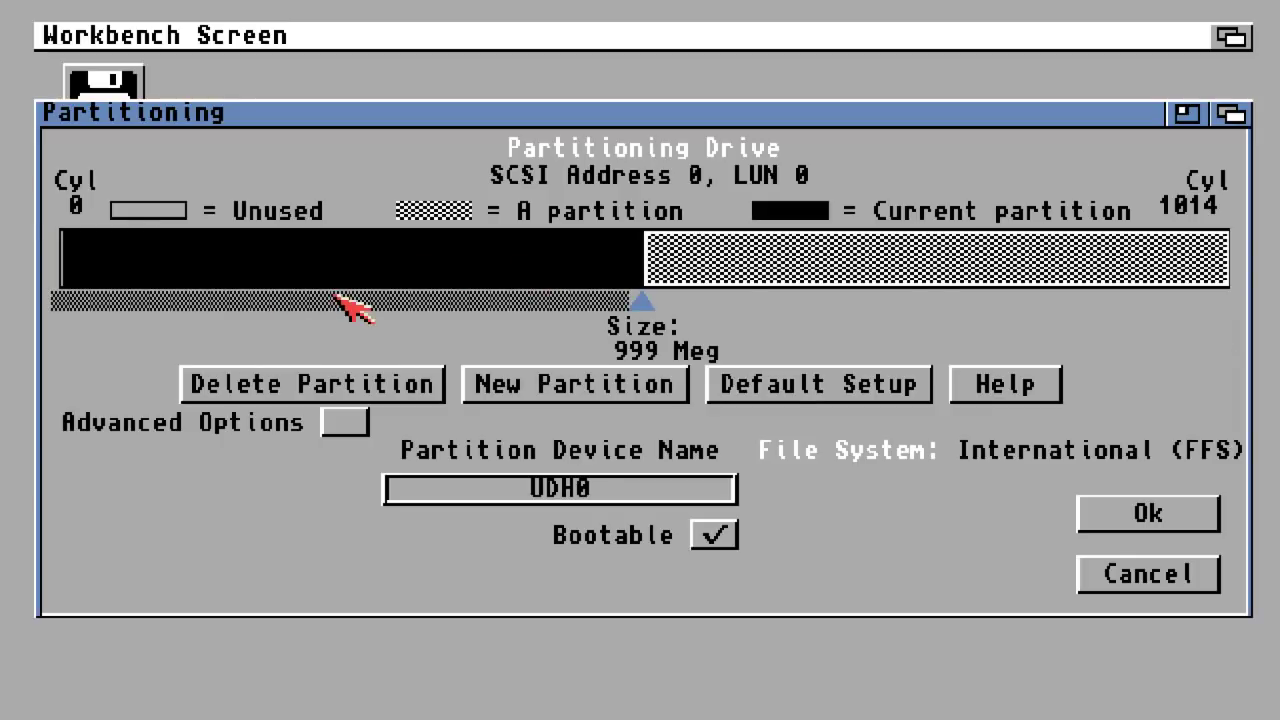
{"action": "left_click", "coordinate": [345, 421]}
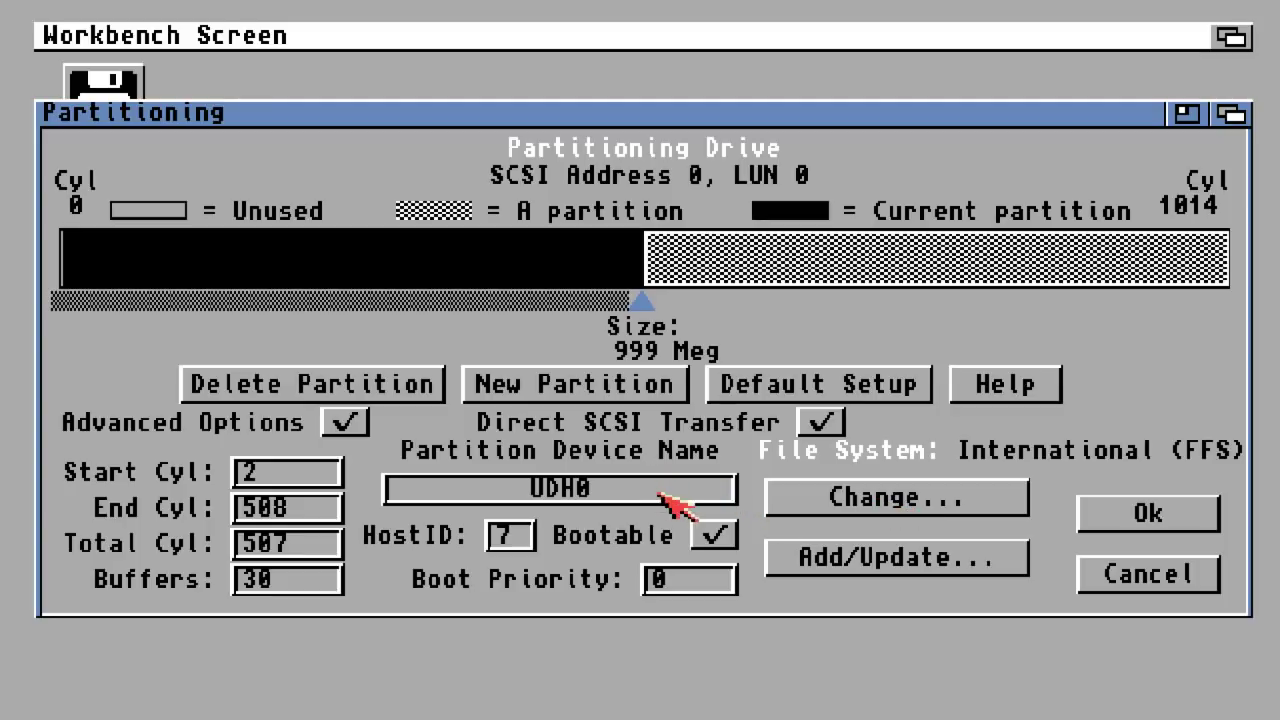
Set the first partition's device name to DH0, accept the partitioning and save the changes to the drive
{"action": "left_click", "coordinate": [625, 495]}
{"action": "key", "text": "BackSpace"}
{"action": "key", "text": "BackSpace"}
{"action": "key", "text": "BackSpace"}
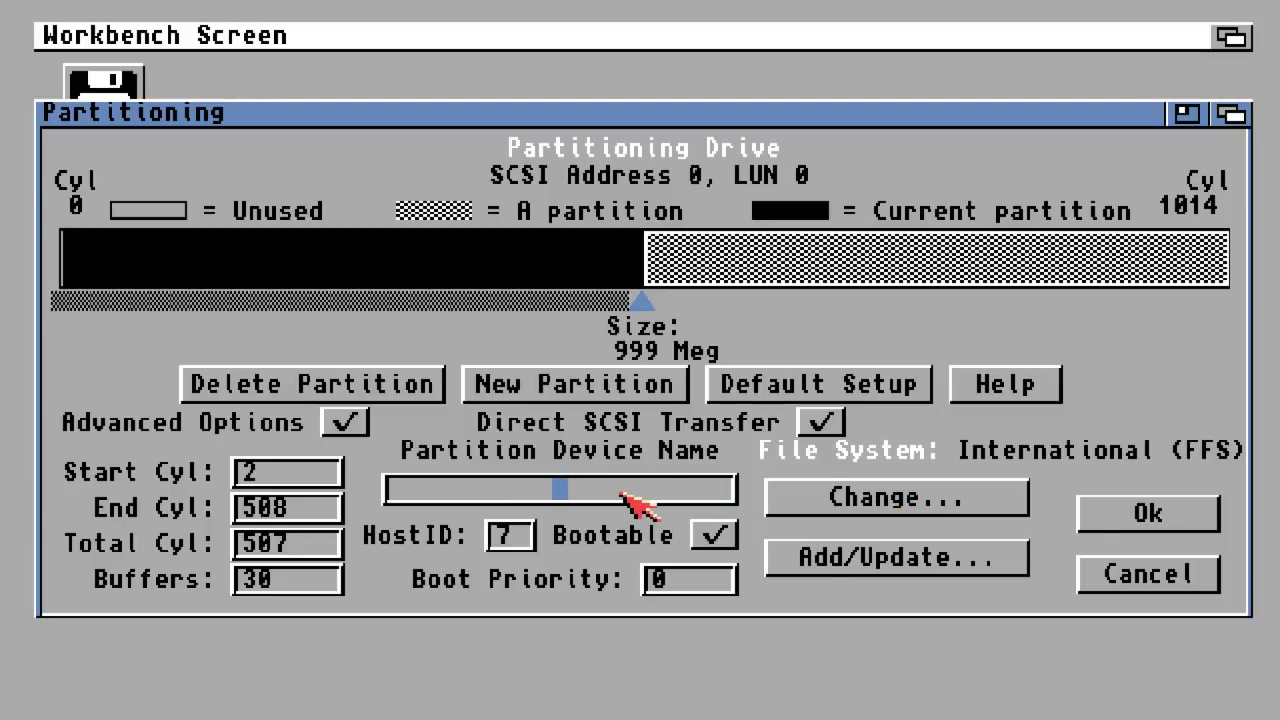
{"action": "type", "text": "DH"}
{"action": "key", "text": "BackSpace"}
{"action": "type", "text": "0"}
{"action": "key", "text": "BackSpace"}
{"action": "type", "text": "H0"}
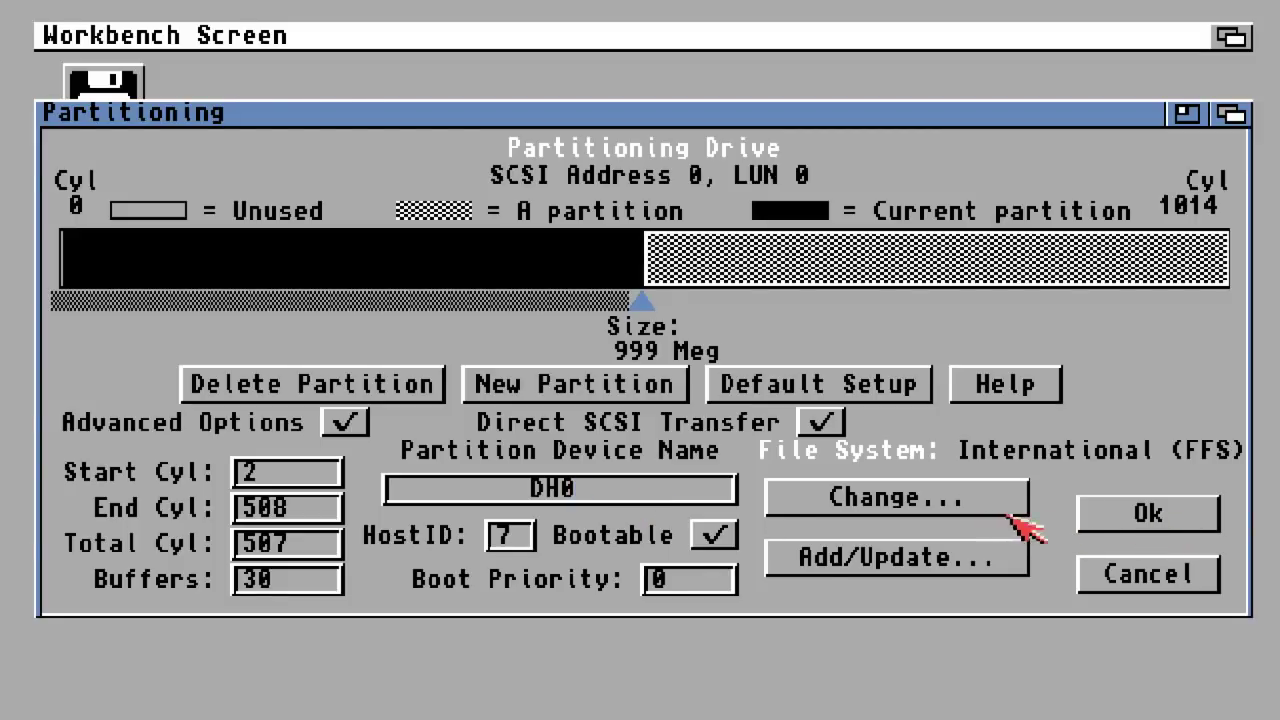
{"action": "left_click", "coordinate": [1150, 520]}
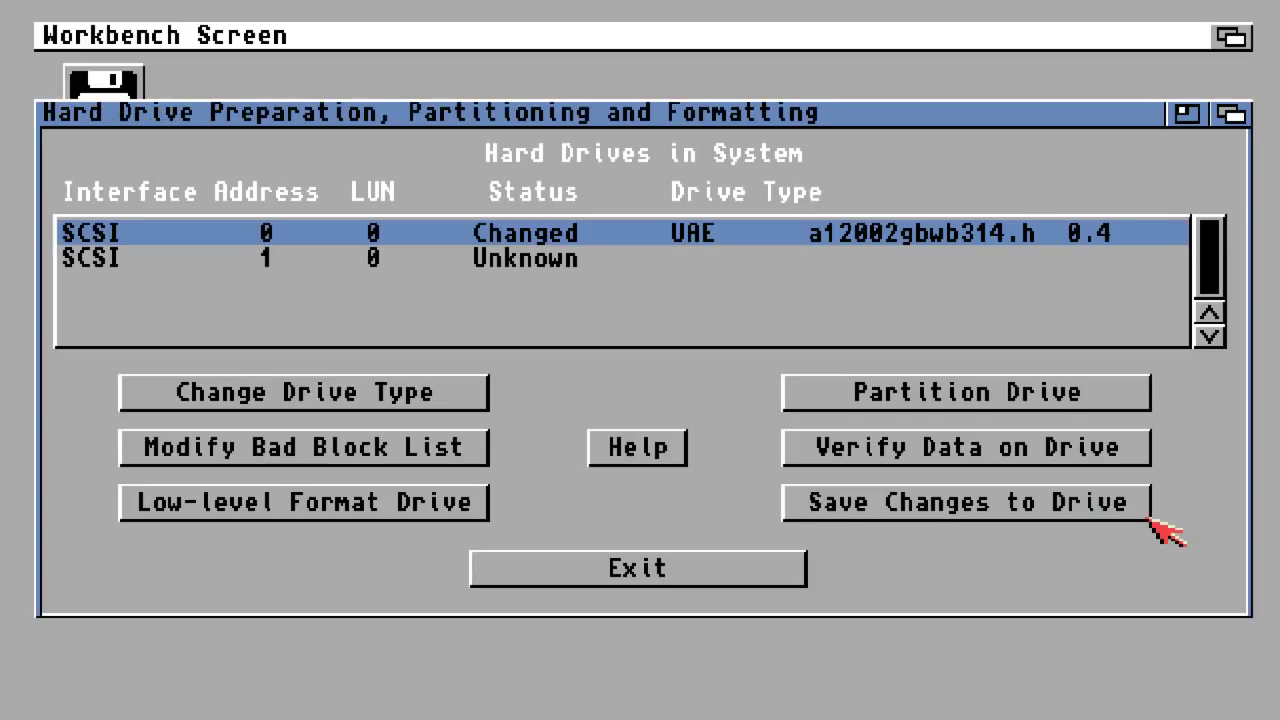
{"action": "left_click", "coordinate": [1060, 508]}
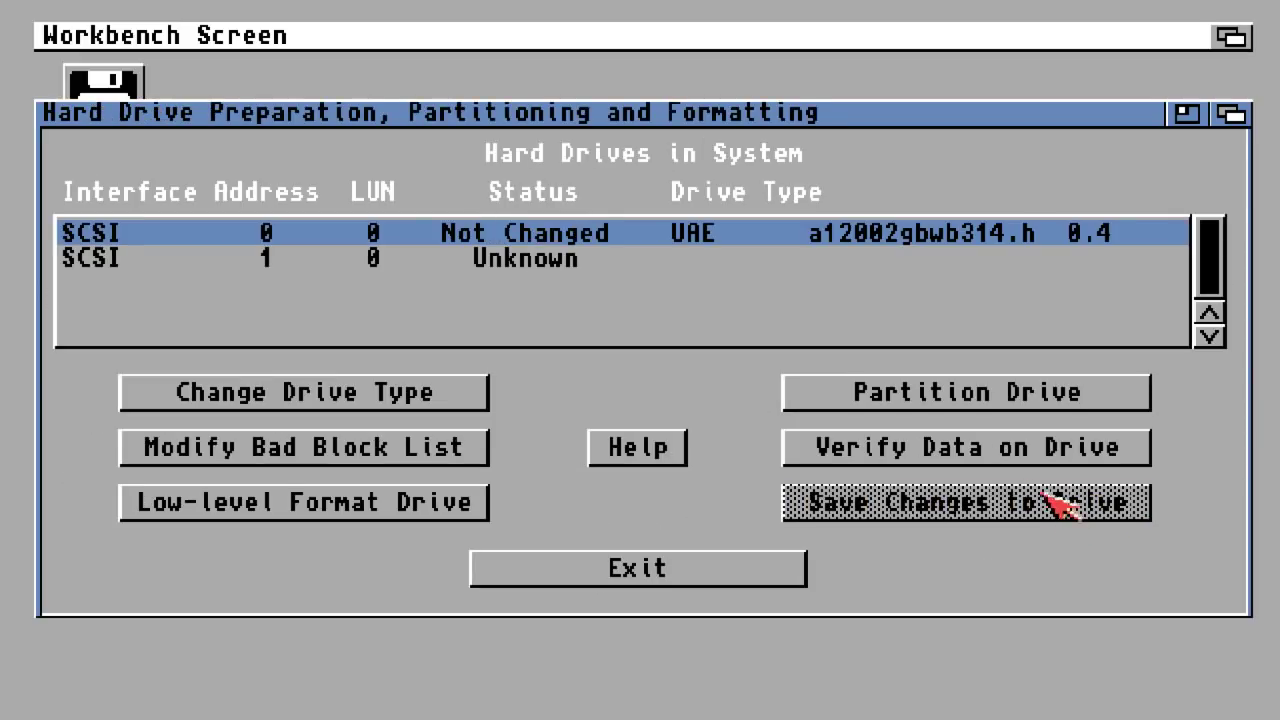
Reopen partitioning for the SCSI address 0 drive, name the second partition DH1 and enable its Direct SCSI Transfer
{"action": "left_click", "coordinate": [948, 390]}
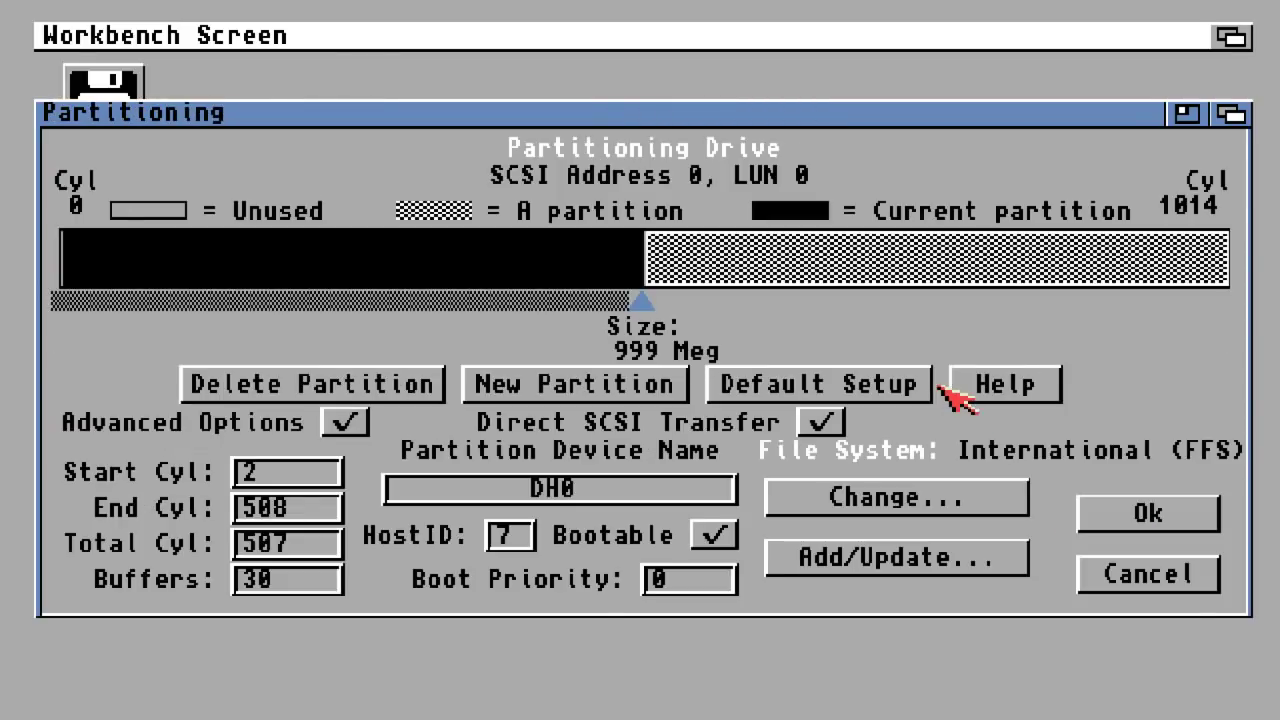
{"action": "left_click", "coordinate": [505, 262]}
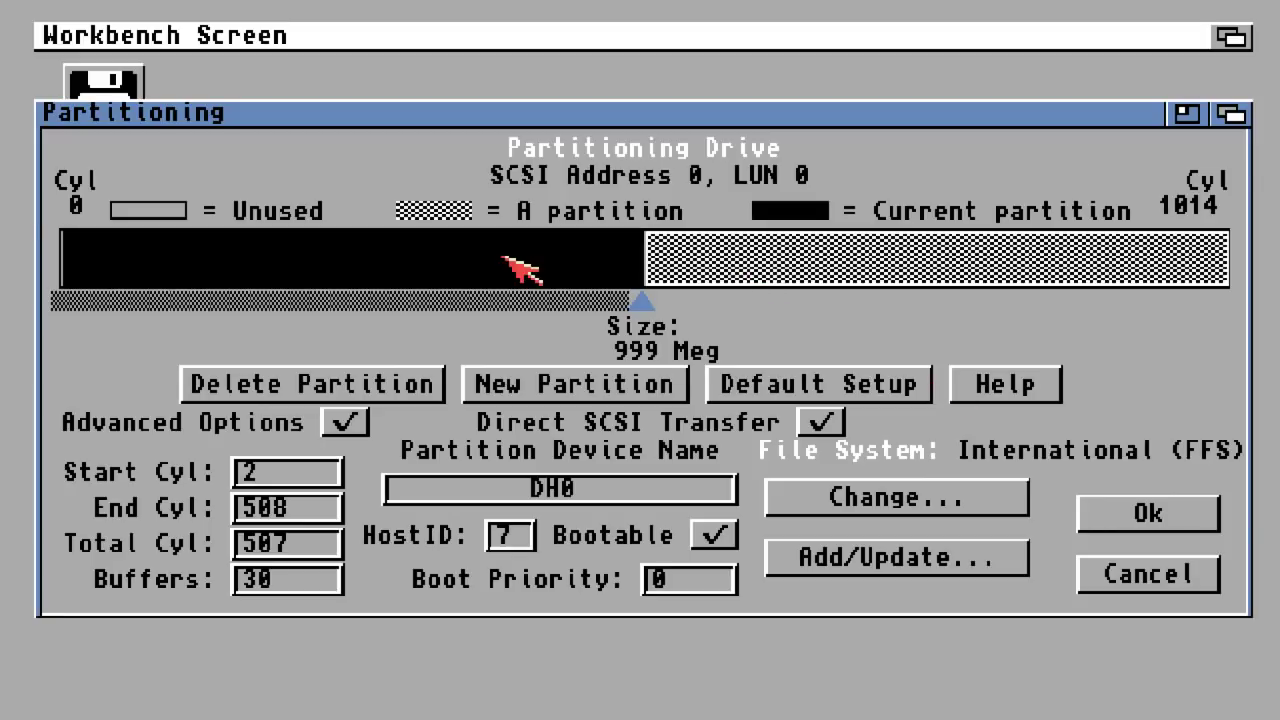
{"action": "left_click", "coordinate": [852, 262]}
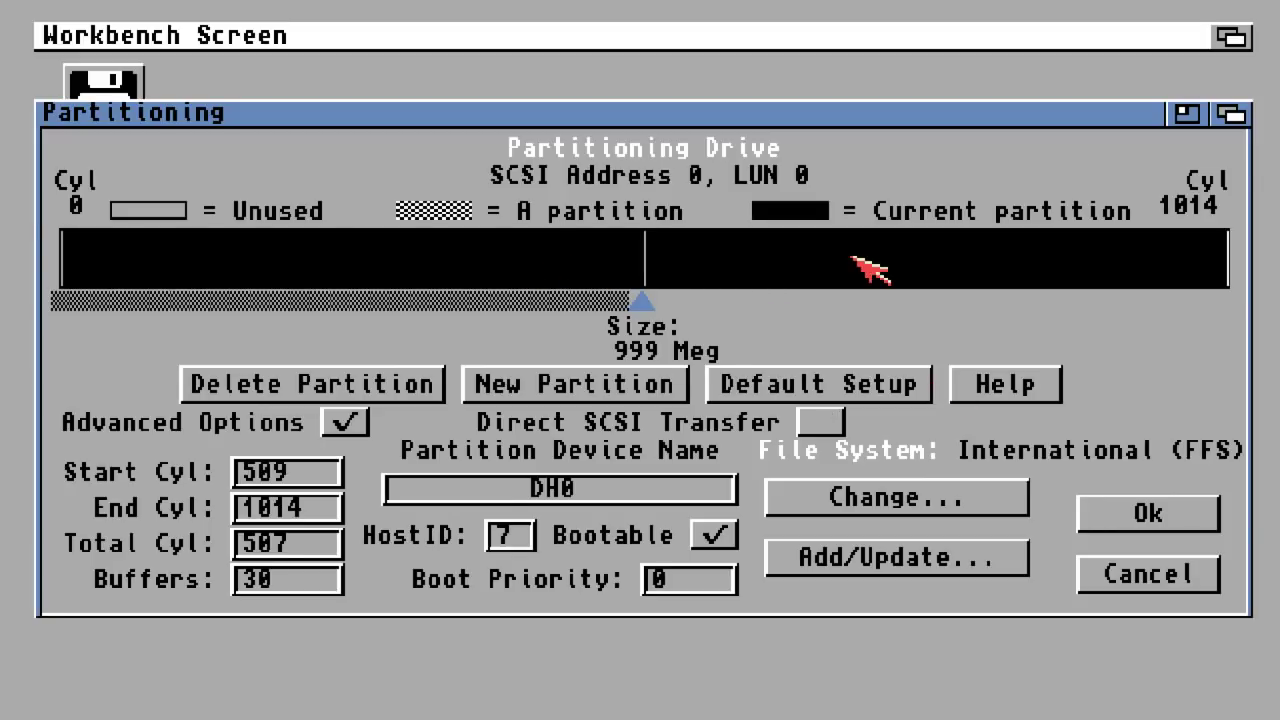
{"action": "left_click", "coordinate": [636, 491]}
{"action": "left_click", "coordinate": [540, 486]}
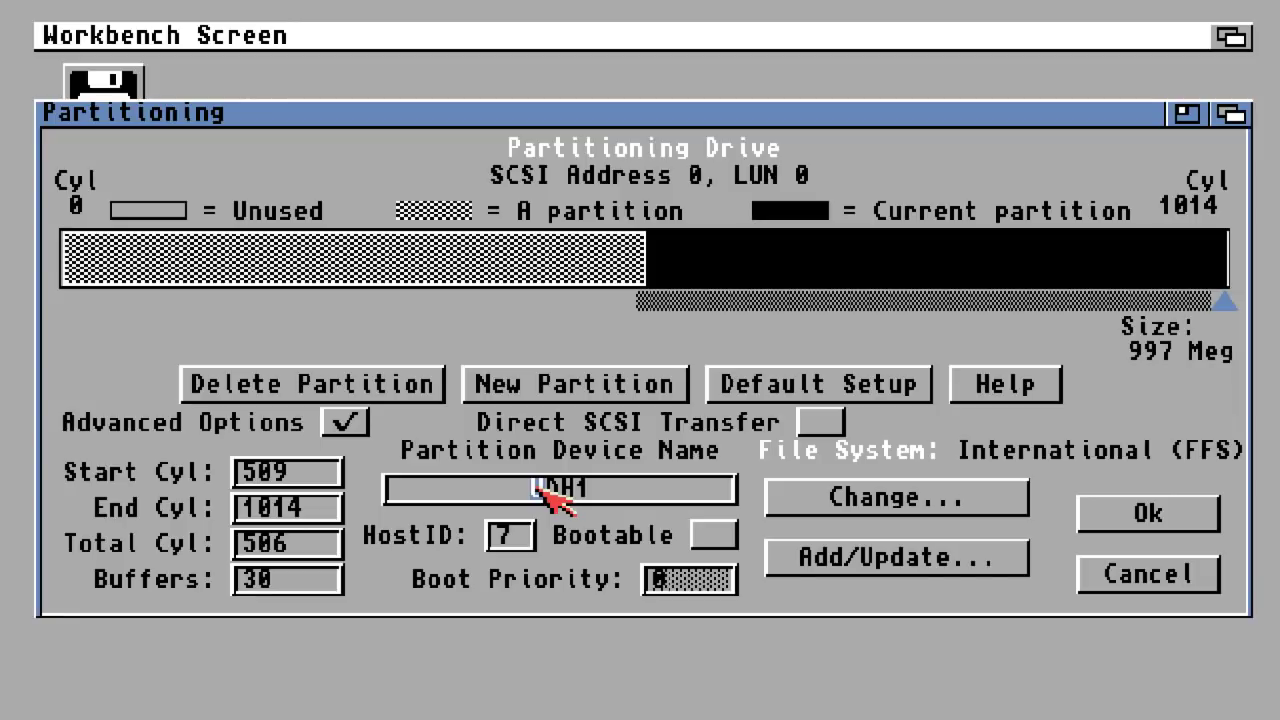
{"action": "key", "text": "Delete"}
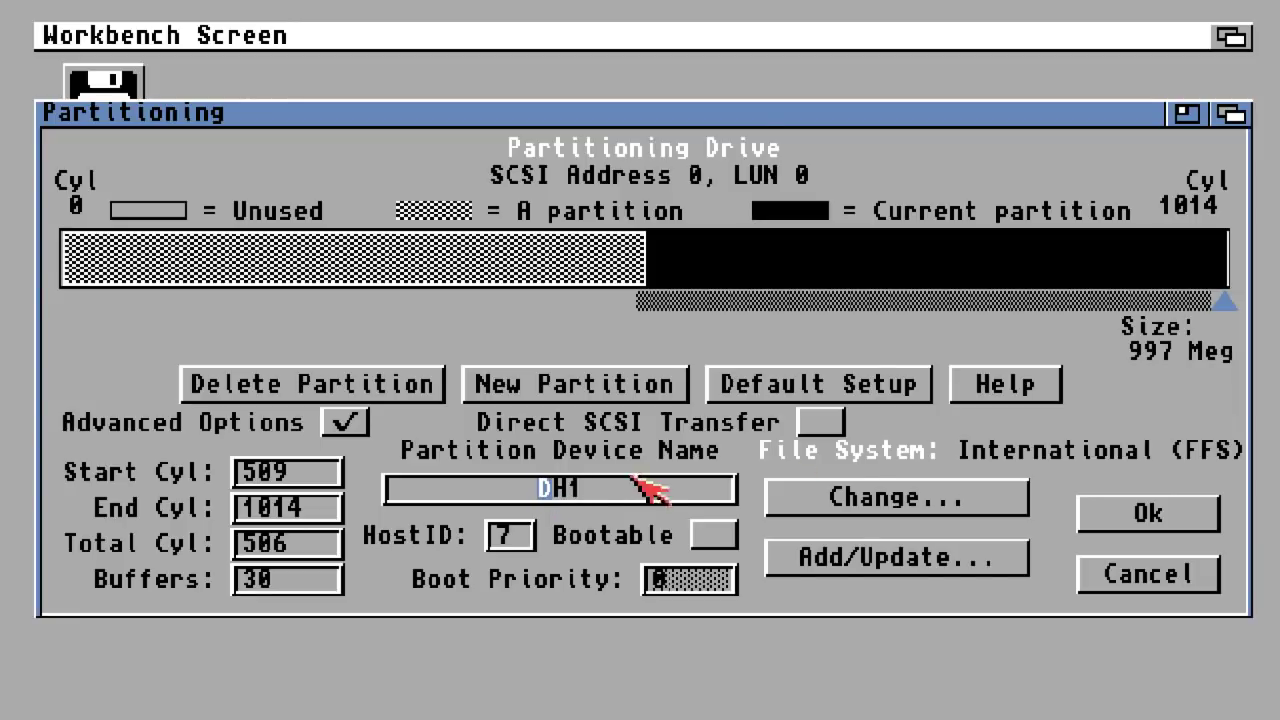
{"action": "left_click", "coordinate": [822, 428]}
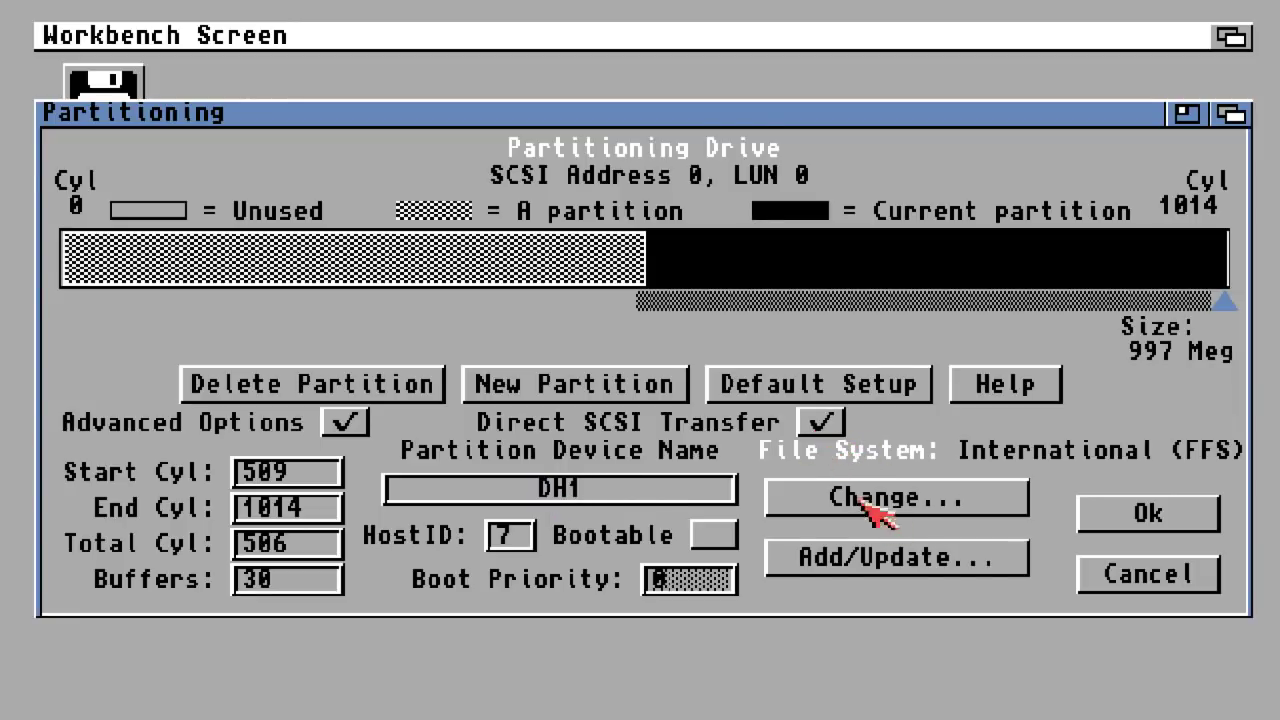
Check the second partition's file system characteristics without changing them, and compare the settings of both partitions
{"action": "left_click", "coordinate": [915, 506]}
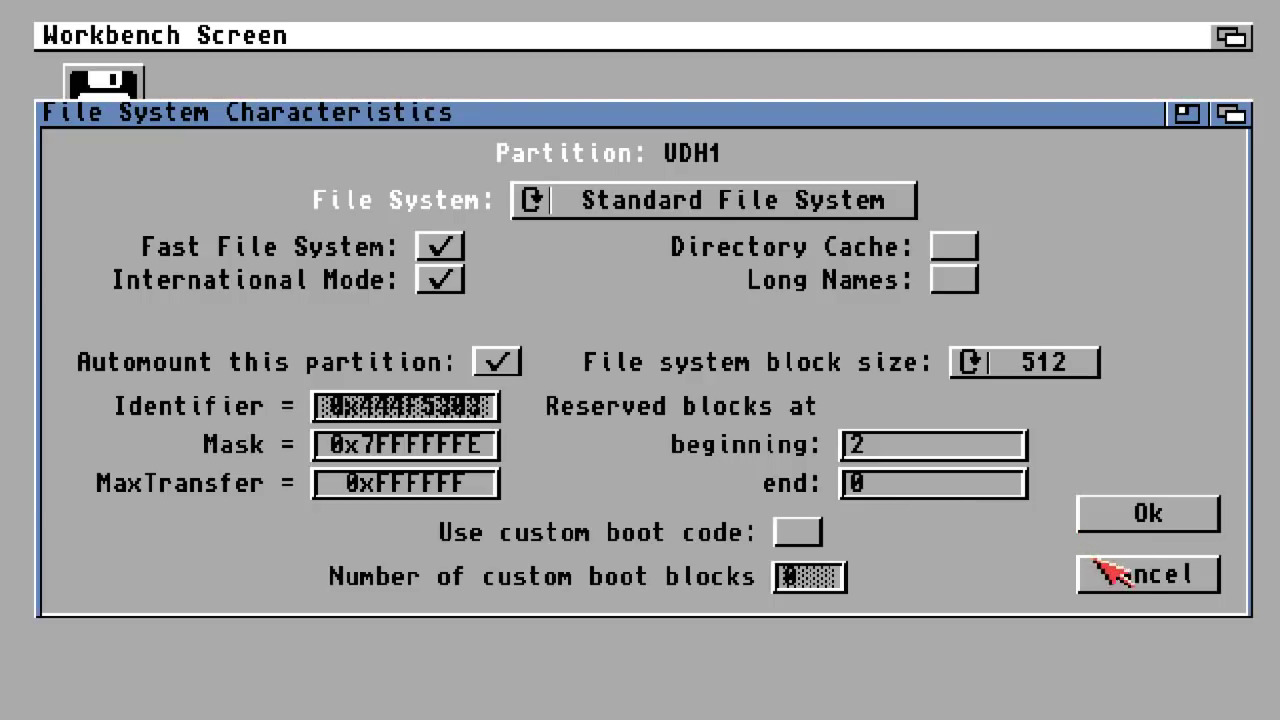
{"action": "left_click", "coordinate": [1143, 578]}
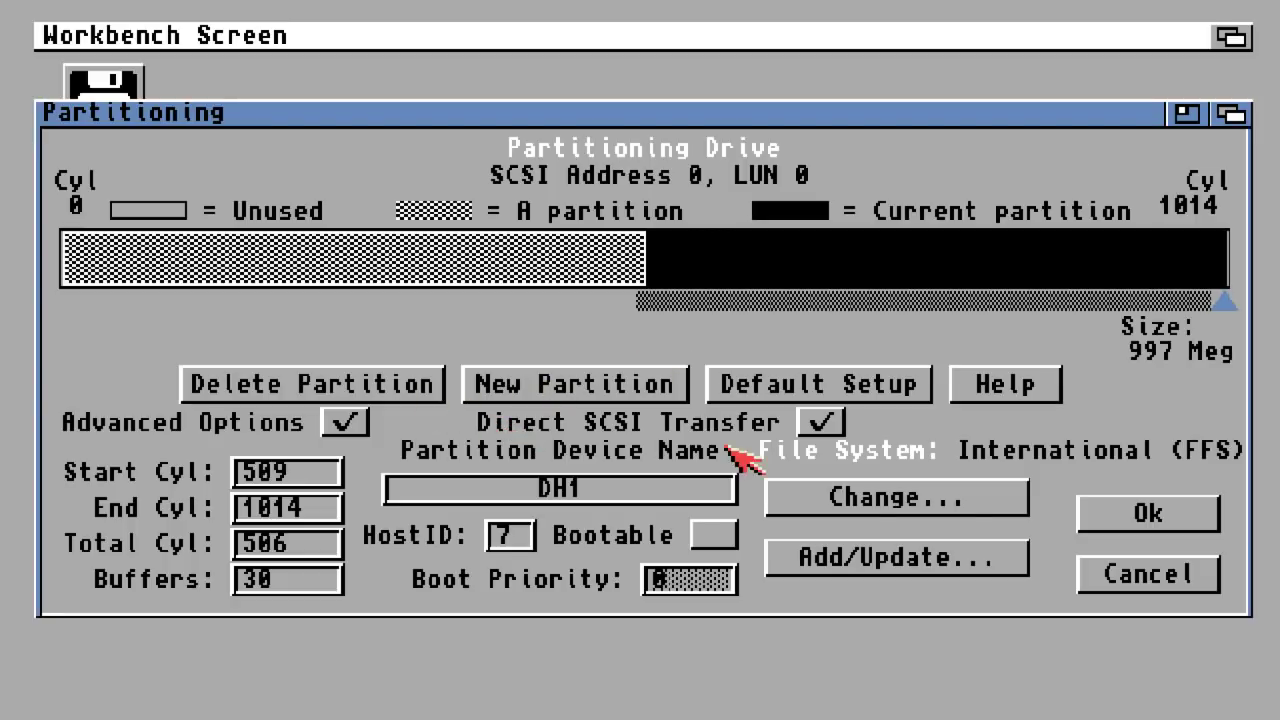
{"action": "left_click", "coordinate": [496, 276]}
{"action": "left_click", "coordinate": [845, 278]}
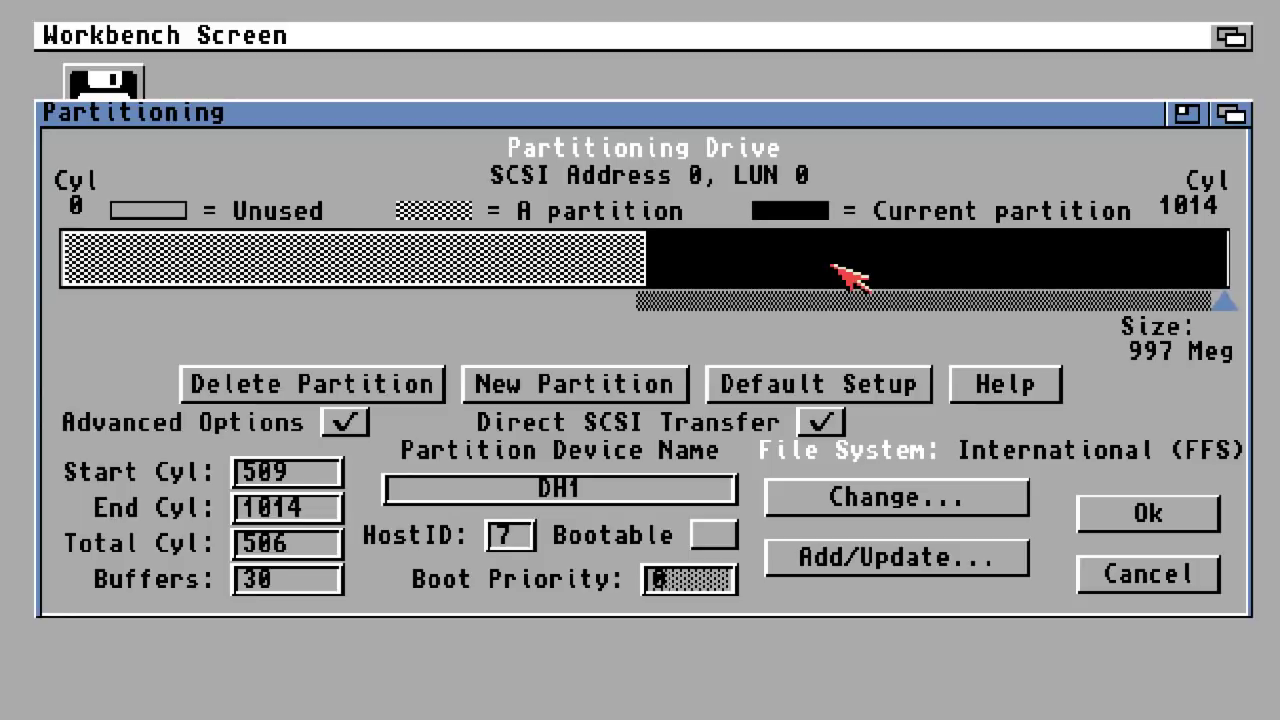
{"action": "left_click", "coordinate": [586, 271]}
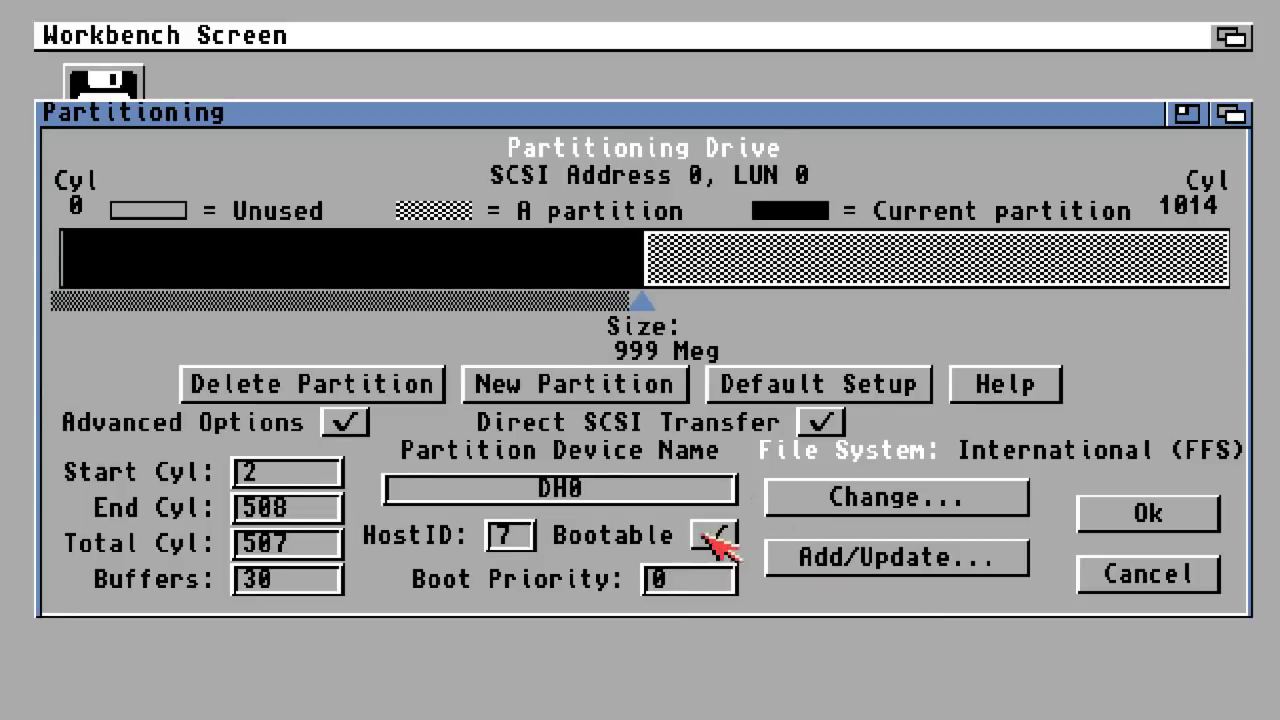
{"action": "left_click", "coordinate": [790, 278]}
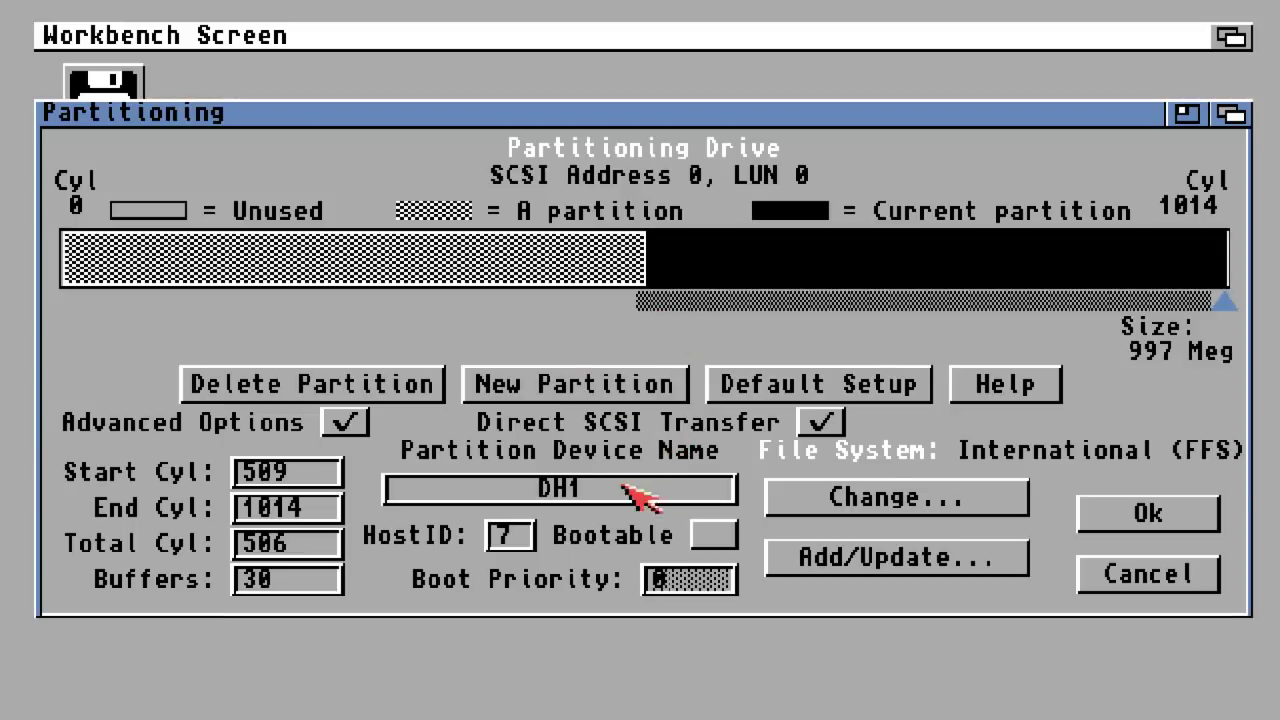
Accept the partitioning and commit the second partition's changes to the drive
{"action": "left_click", "coordinate": [1158, 512]}
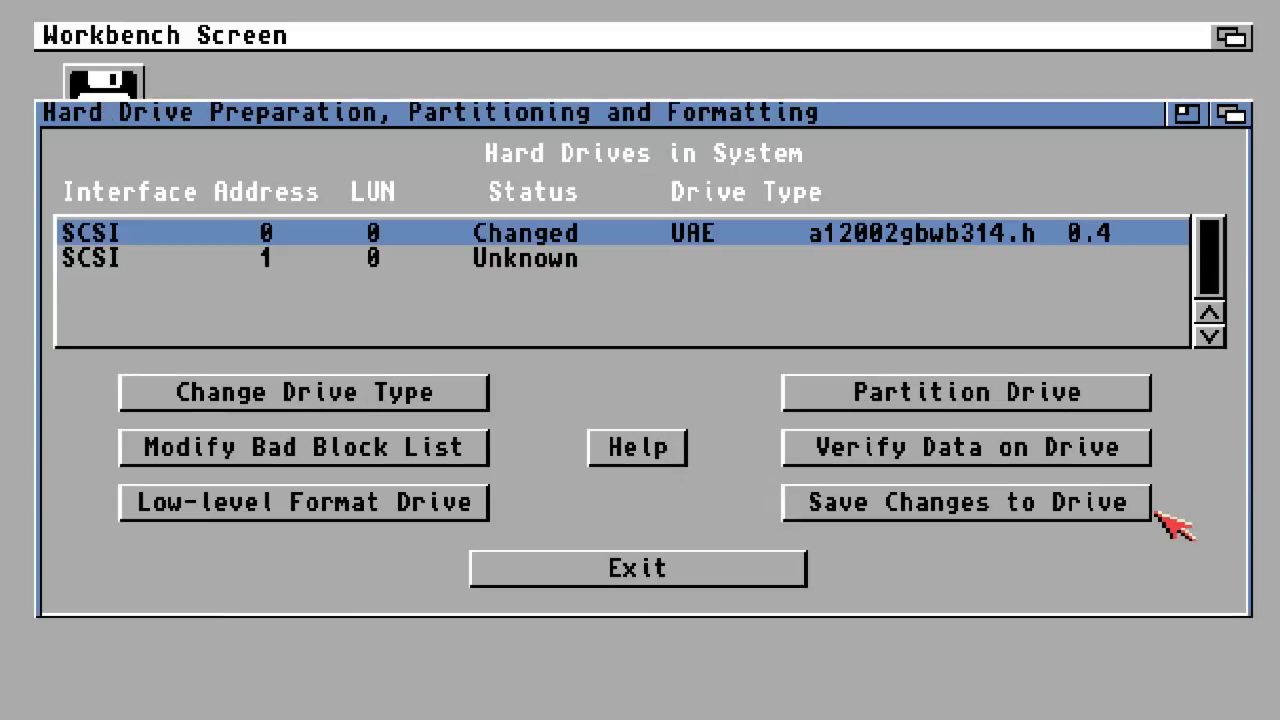
{"action": "left_click", "coordinate": [1058, 512]}
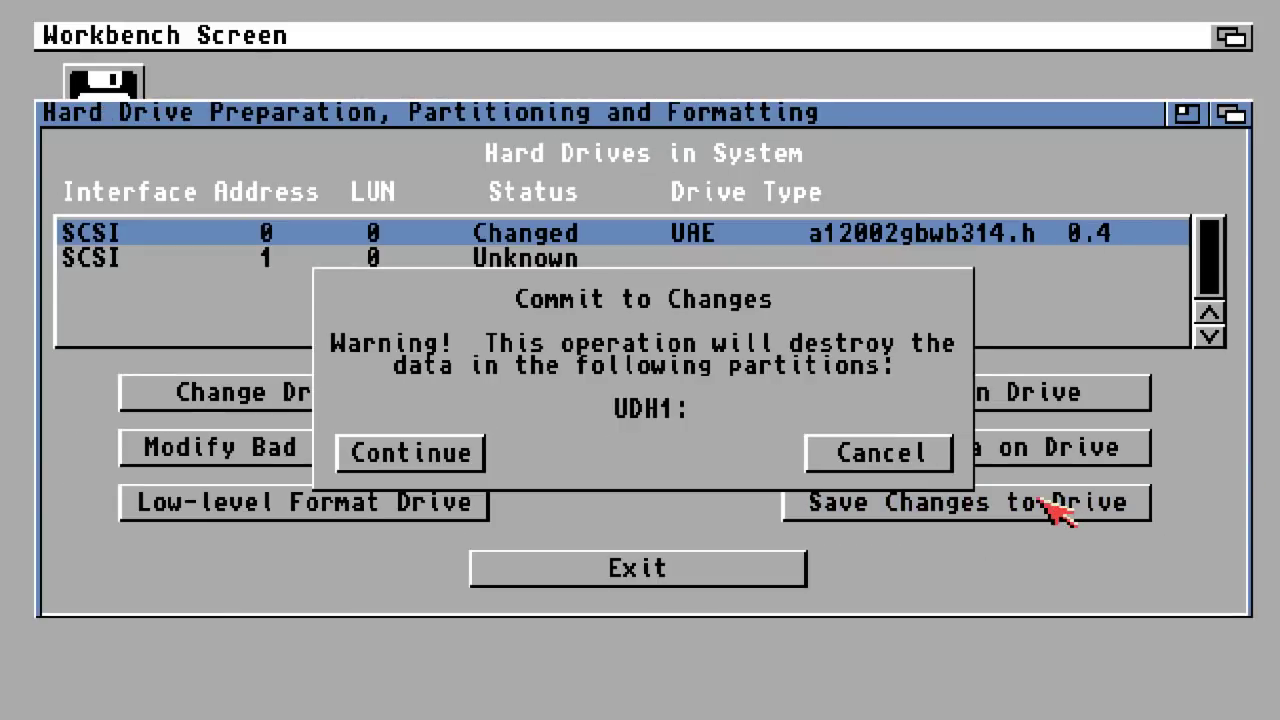
{"action": "left_click", "coordinate": [440, 468]}
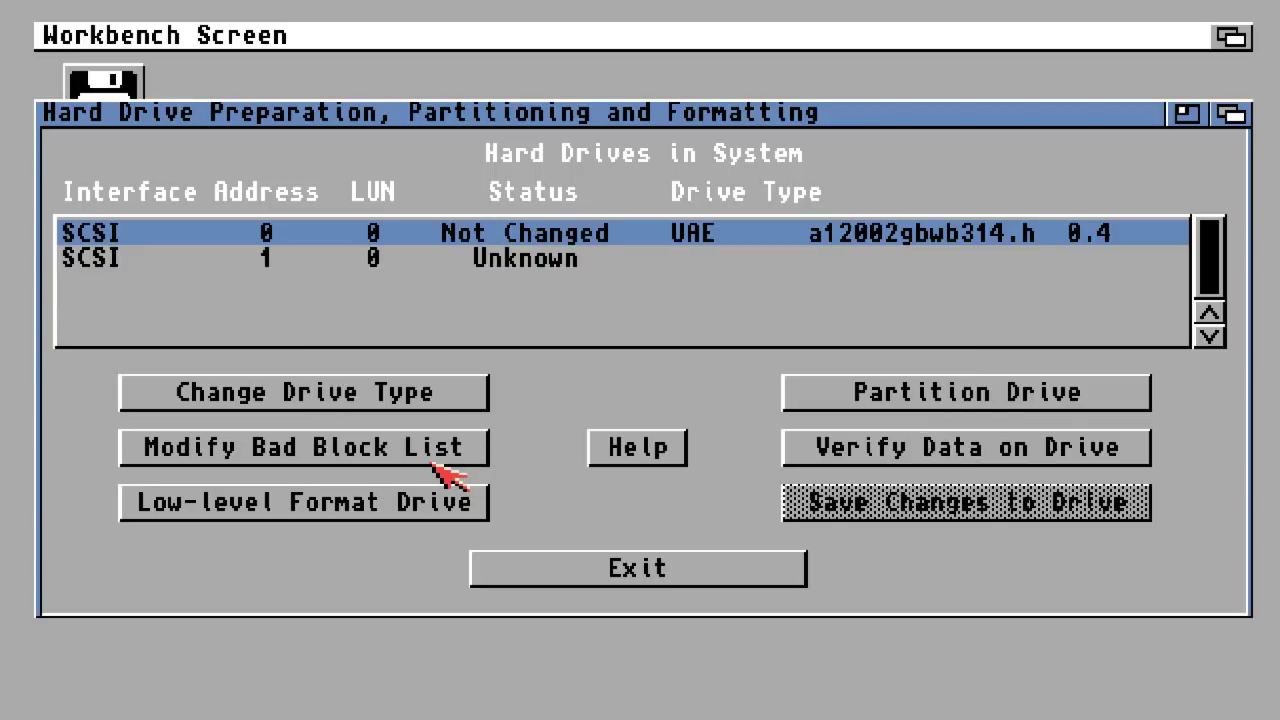
Reopen partitioning and enable Long Names for the first partition, DH0, keeping the Standard File System
{"action": "left_click", "coordinate": [1062, 400]}
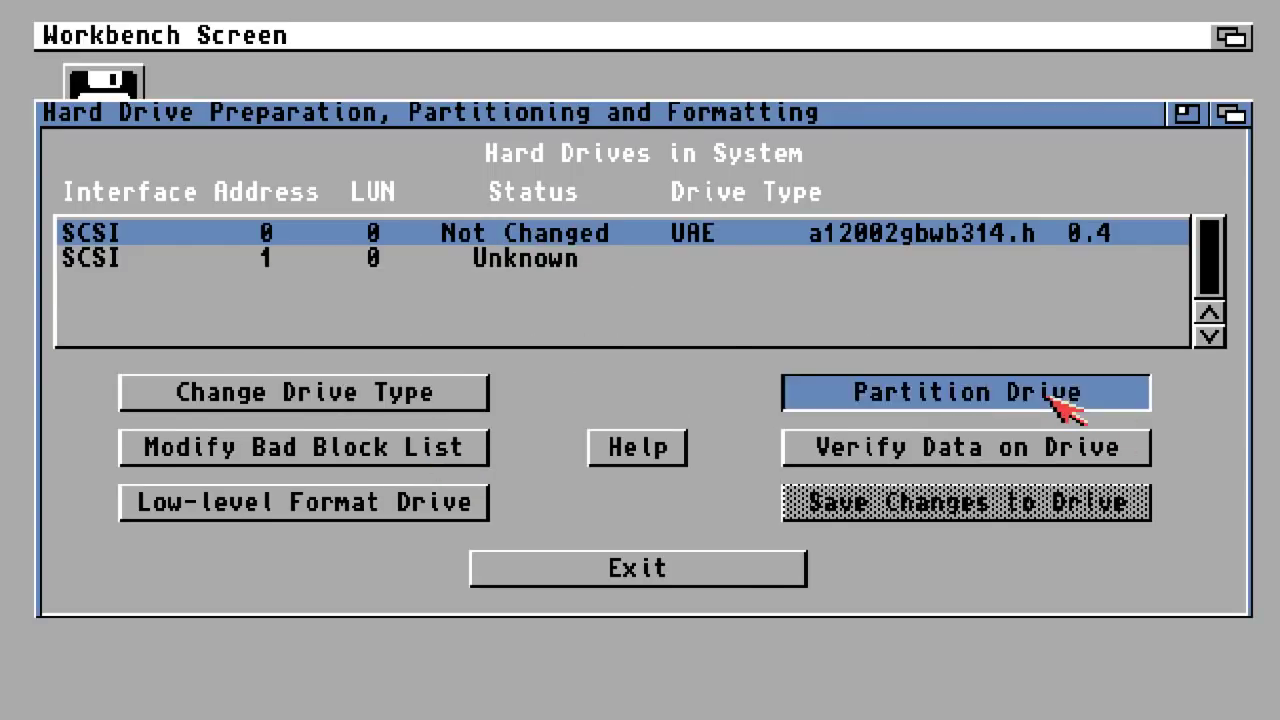
{"action": "left_click", "coordinate": [802, 258]}
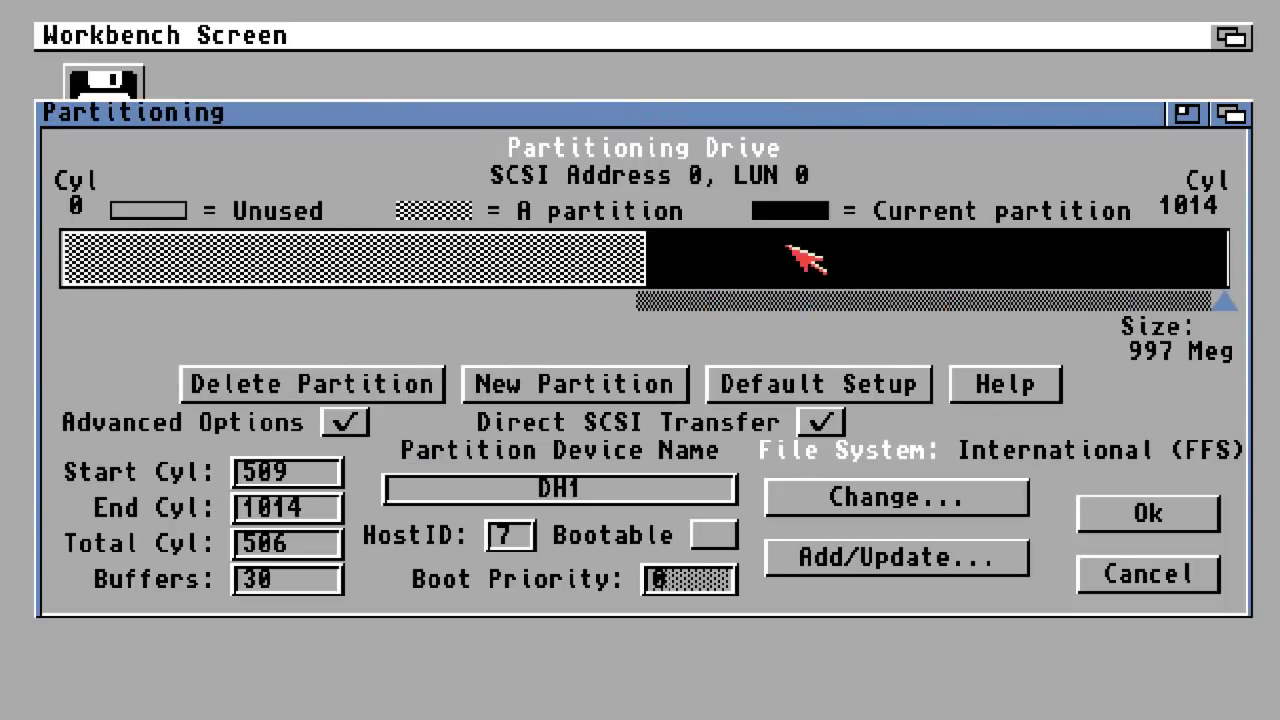
{"action": "left_click", "coordinate": [515, 260]}
{"action": "left_click", "coordinate": [932, 498]}
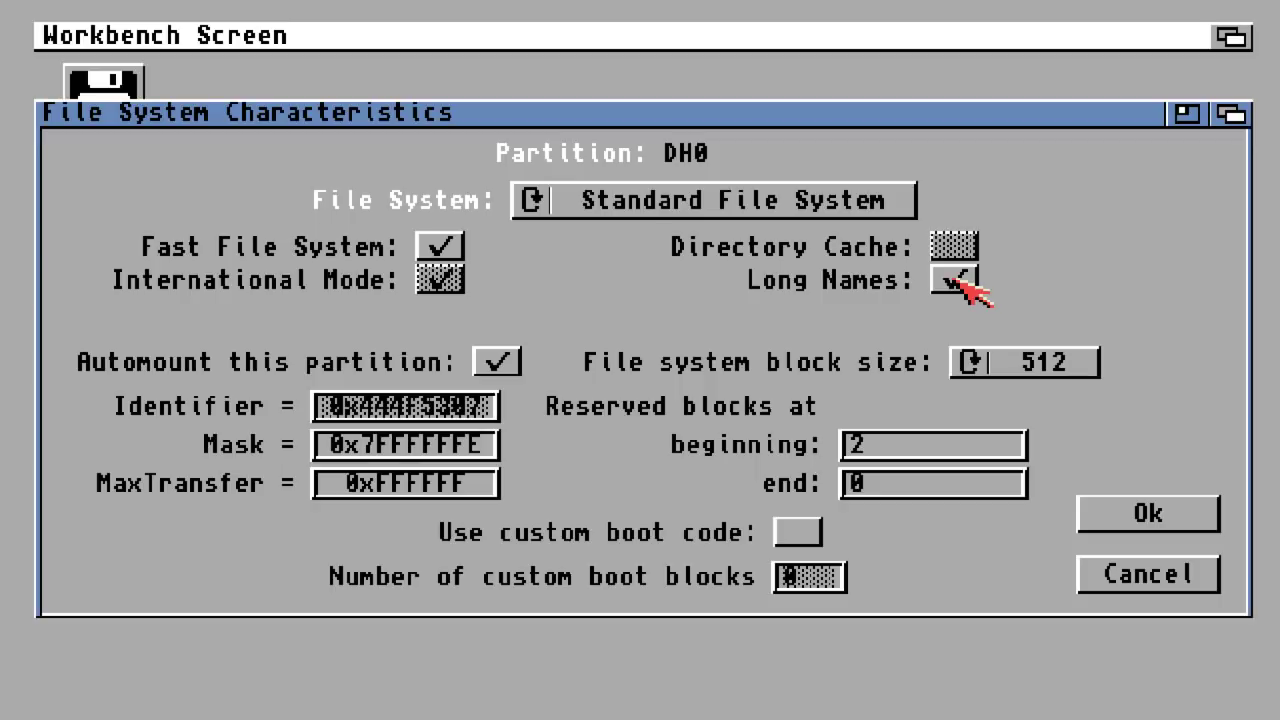
{"action": "left_click", "coordinate": [532, 203]}
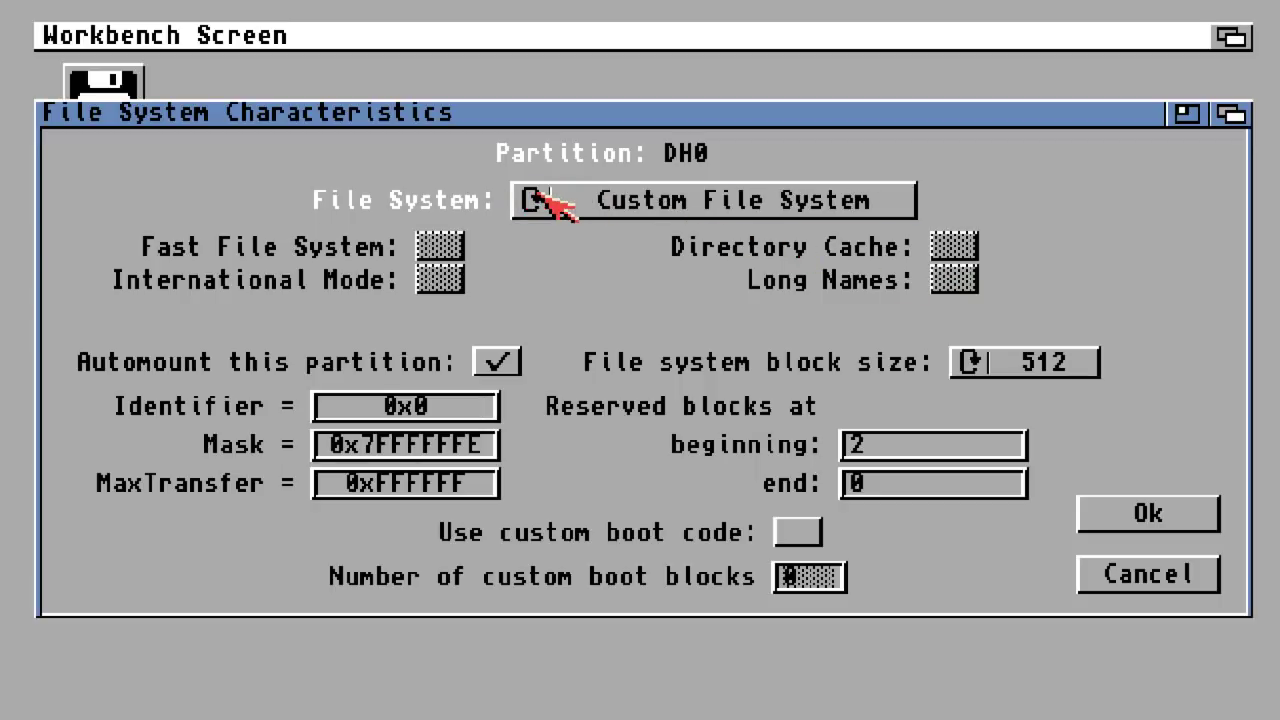
{"action": "left_click", "coordinate": [532, 203]}
{"action": "left_click", "coordinate": [532, 203]}
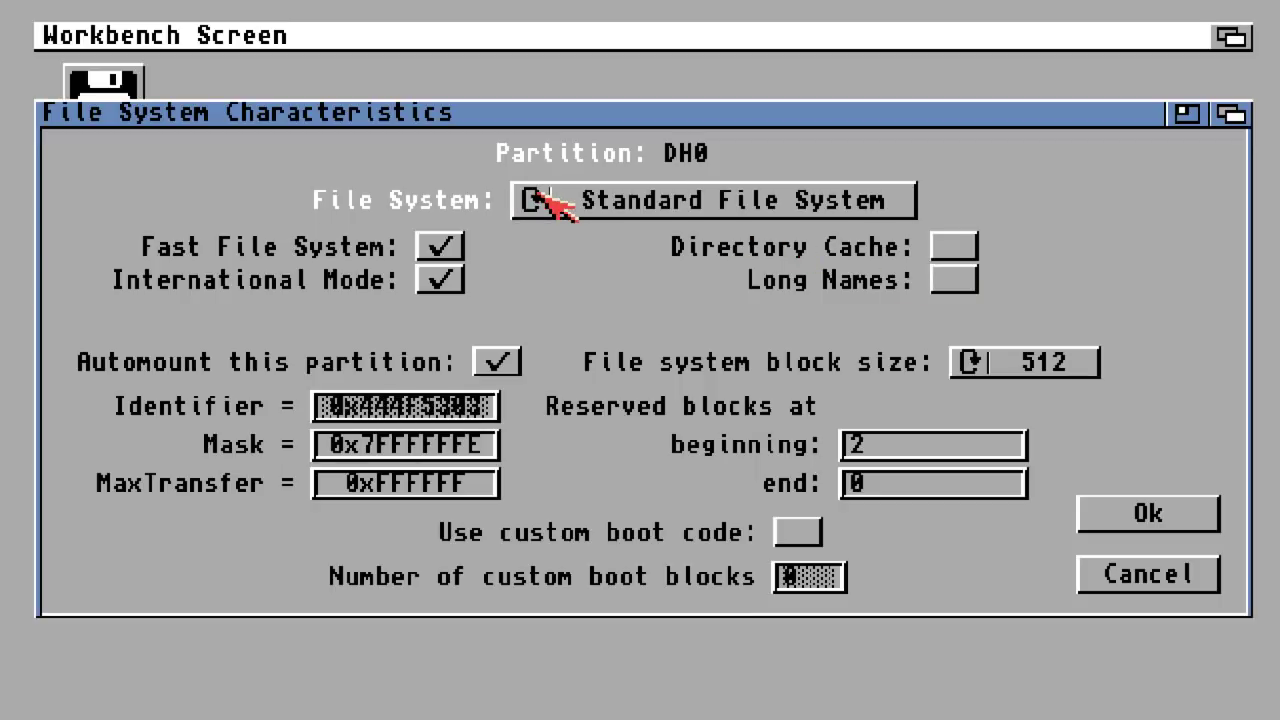
{"action": "left_click", "coordinate": [958, 282]}
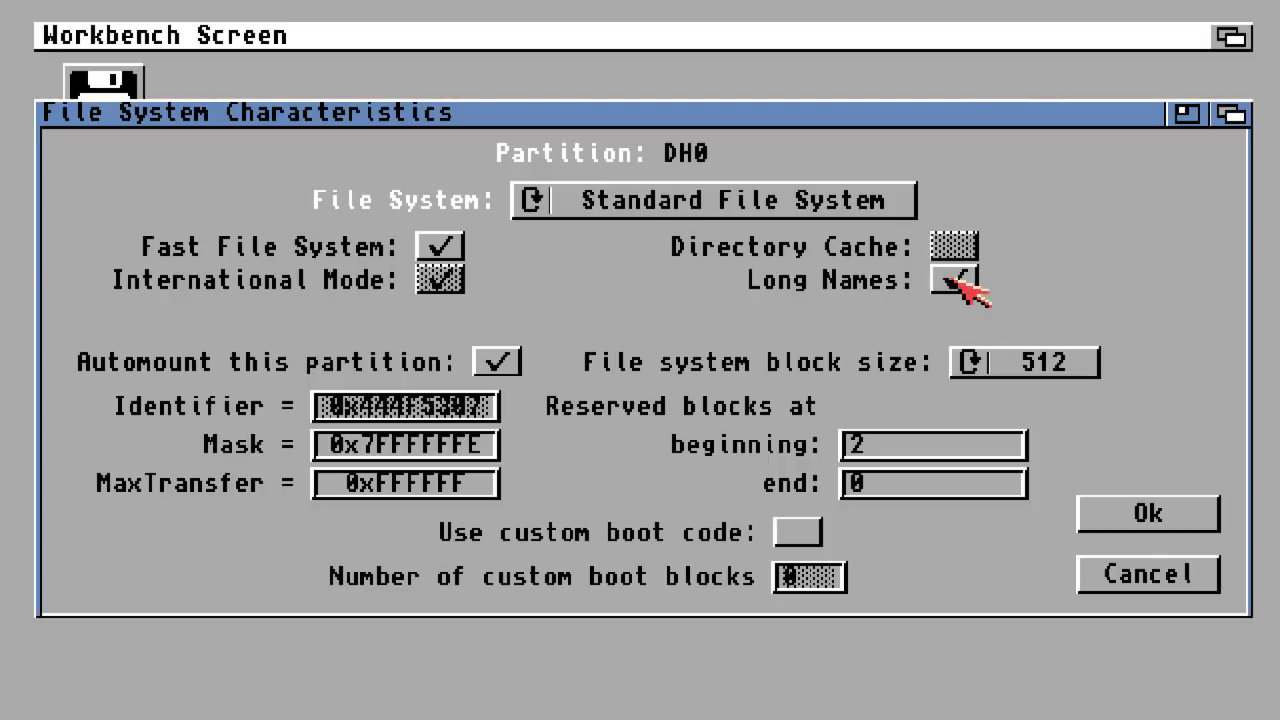
{"action": "left_click", "coordinate": [1124, 506]}
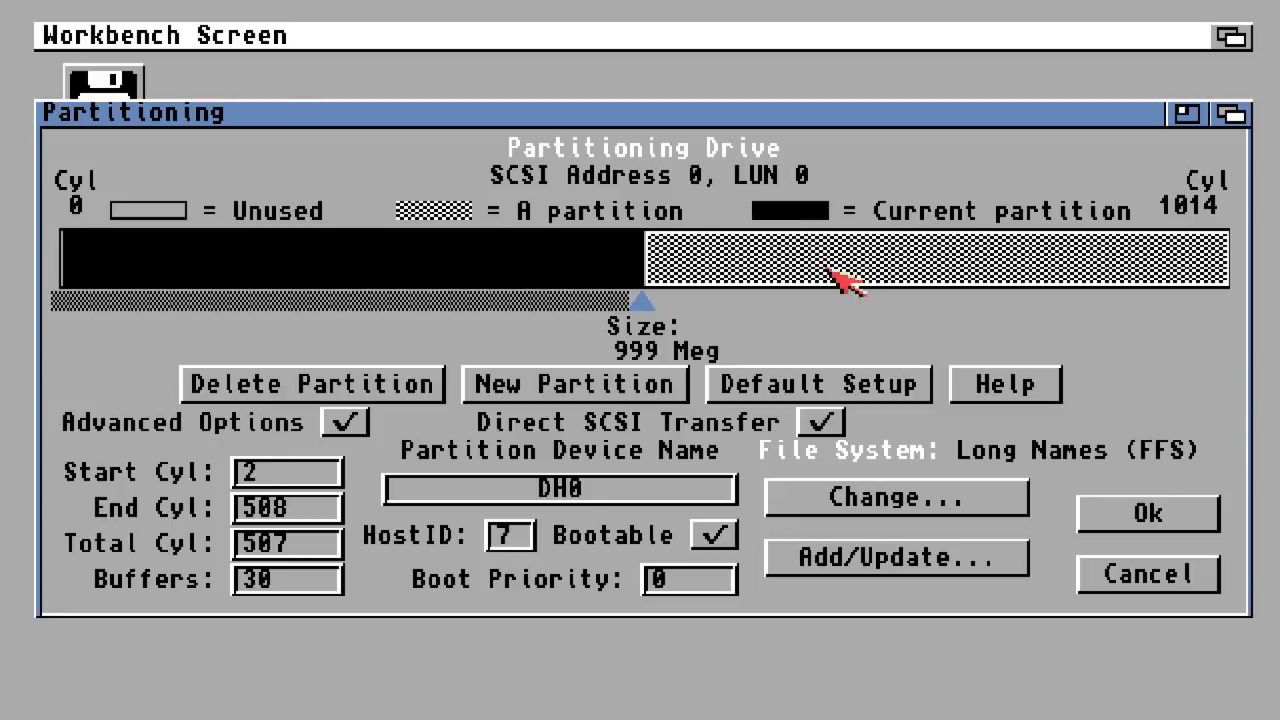
Enable Long Names in the file system of the second partition, DH1, and accept the partitioning
{"action": "left_click", "coordinate": [838, 278]}
{"action": "left_click", "coordinate": [908, 505]}
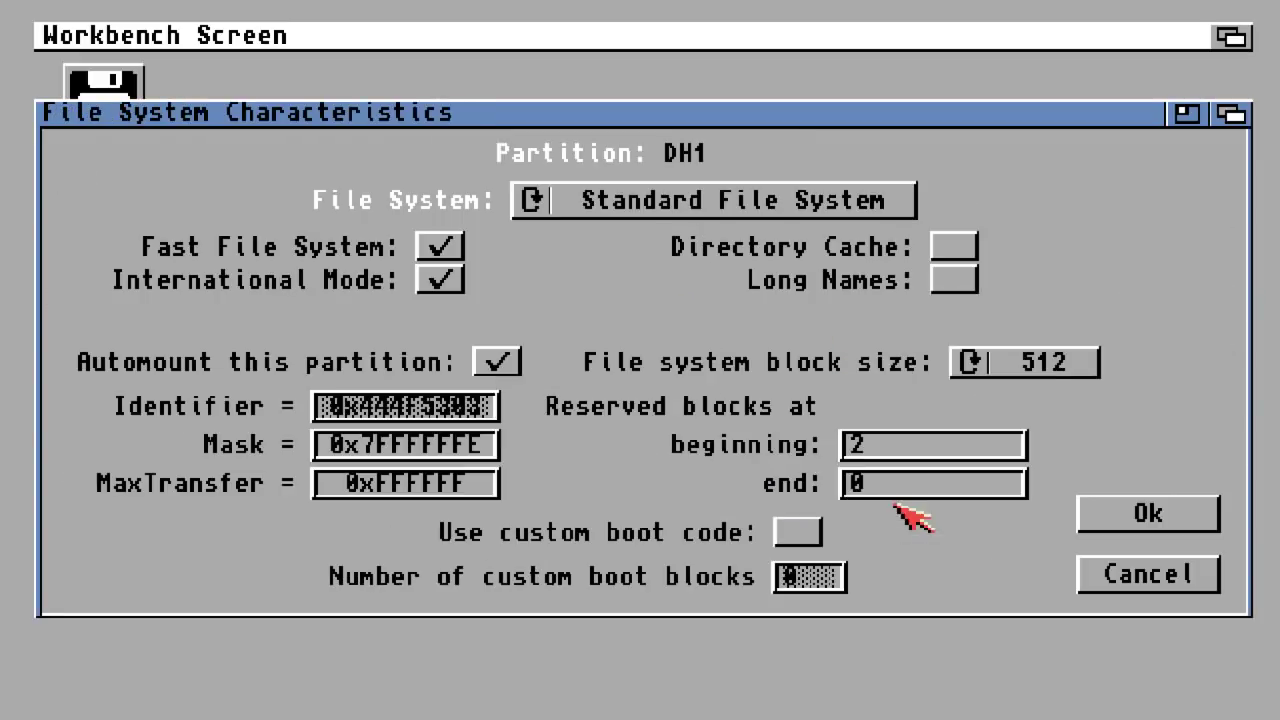
{"action": "left_click", "coordinate": [955, 281]}
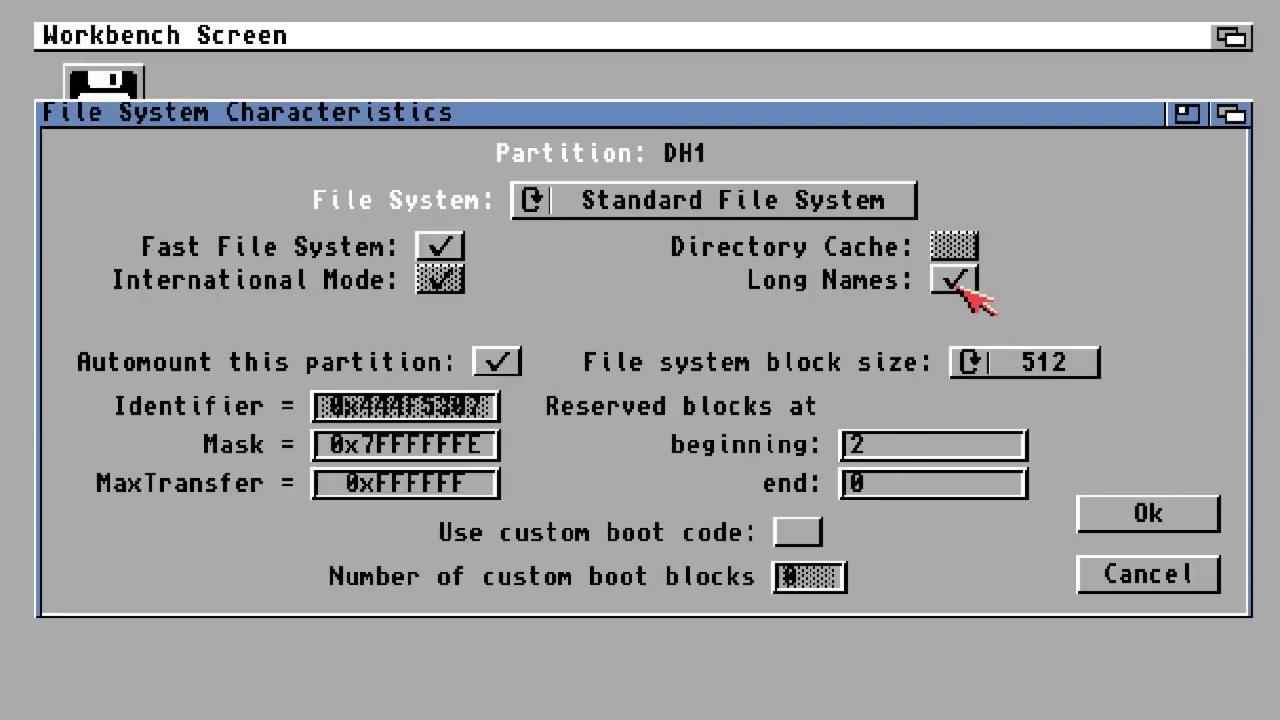
{"action": "left_click", "coordinate": [1166, 514]}
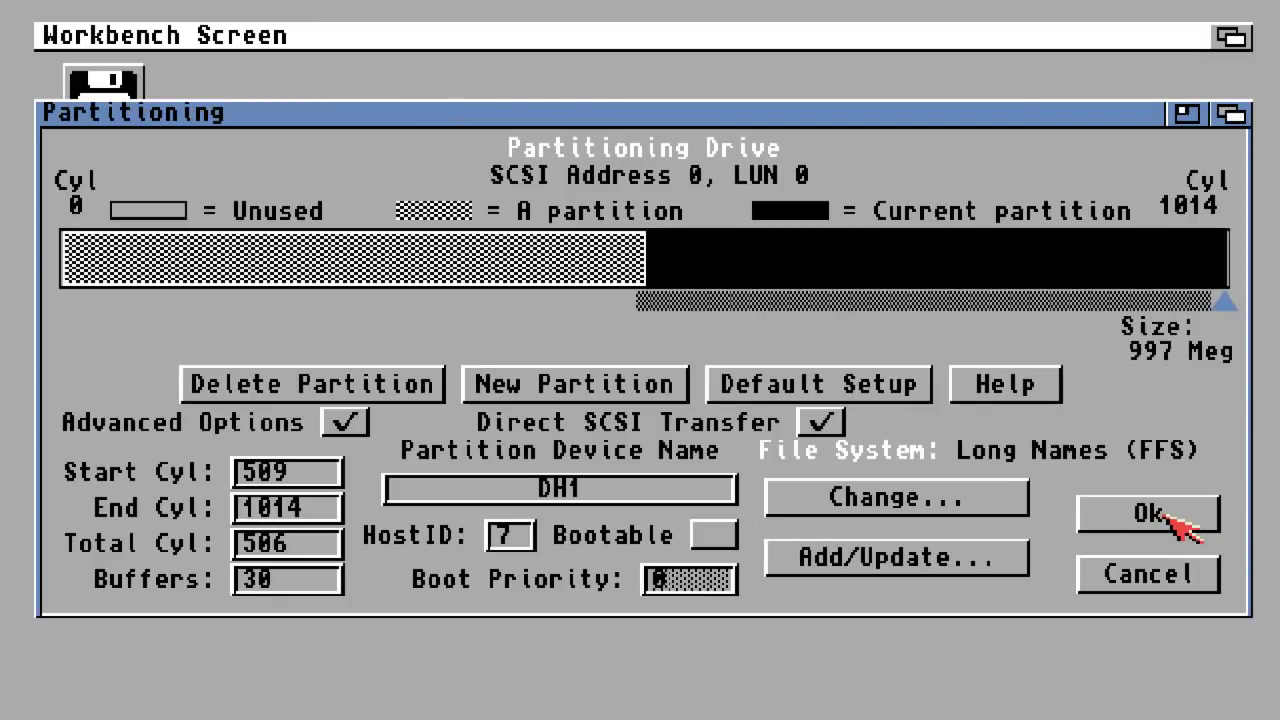
{"action": "left_click", "coordinate": [1166, 514]}
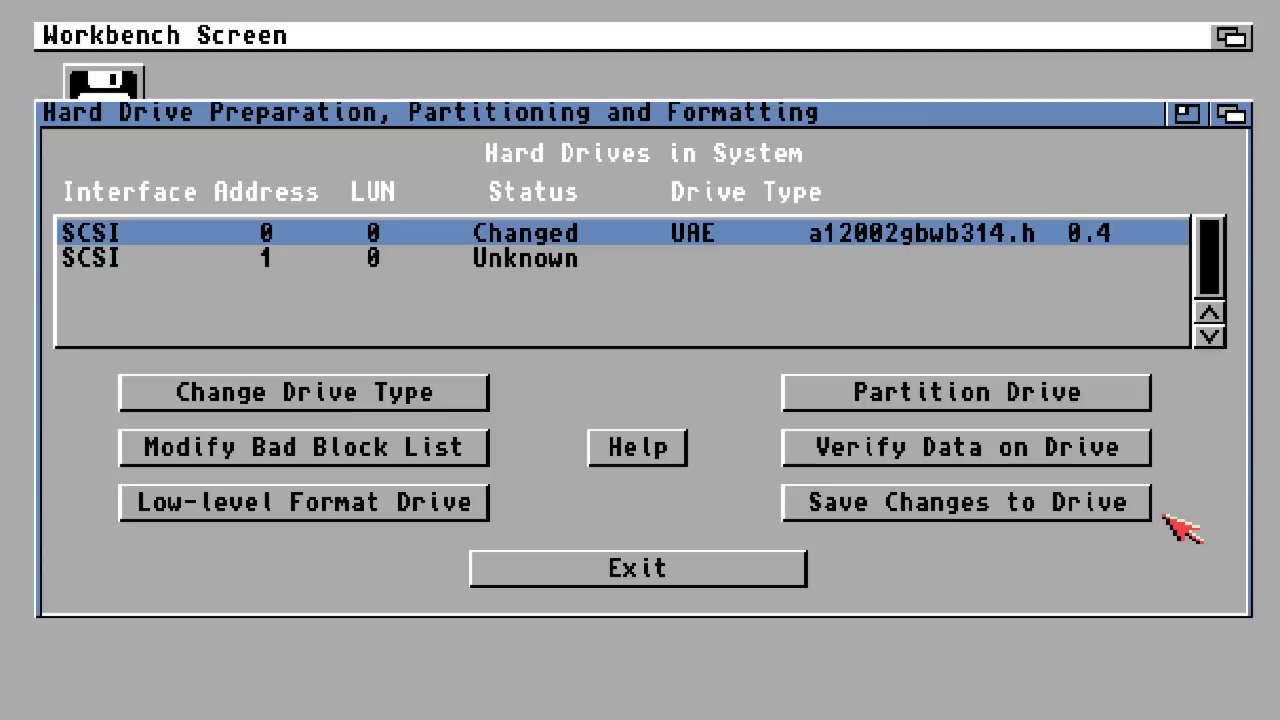
Commit the changes to the drive, and exit HDToolBox with a reboot
{"action": "left_click", "coordinate": [1045, 503]}
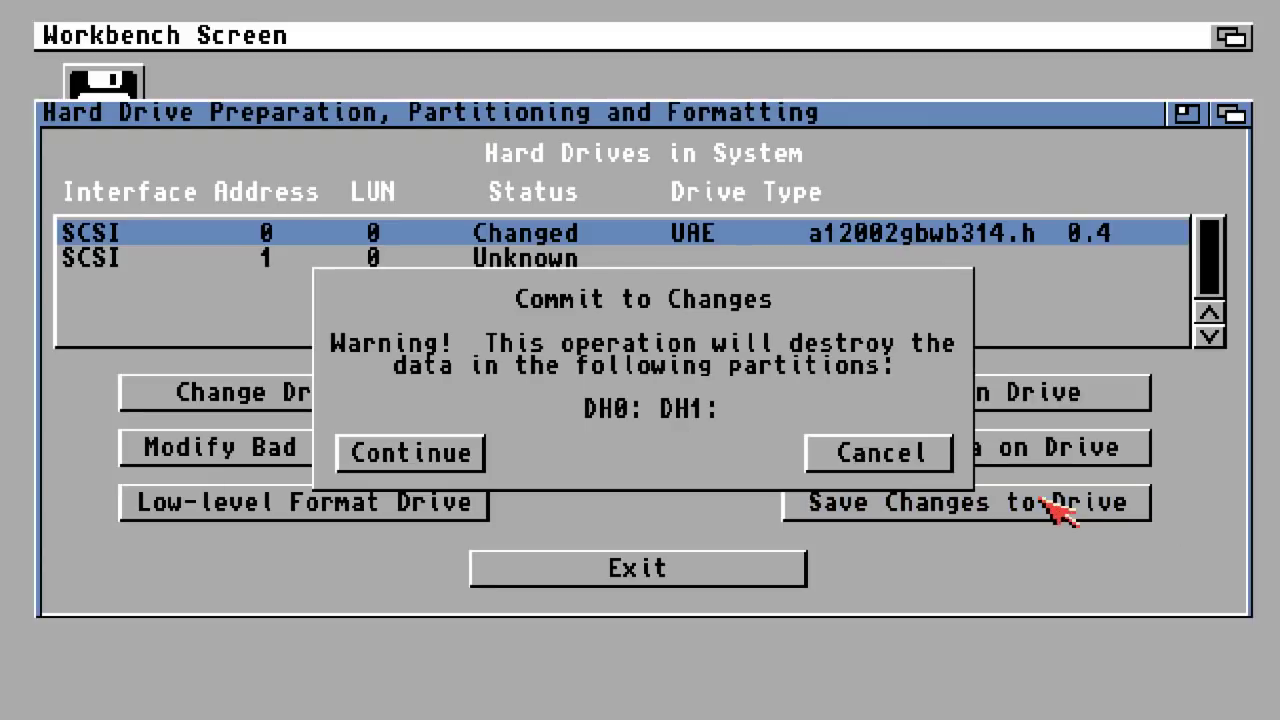
{"action": "left_click", "coordinate": [440, 452]}
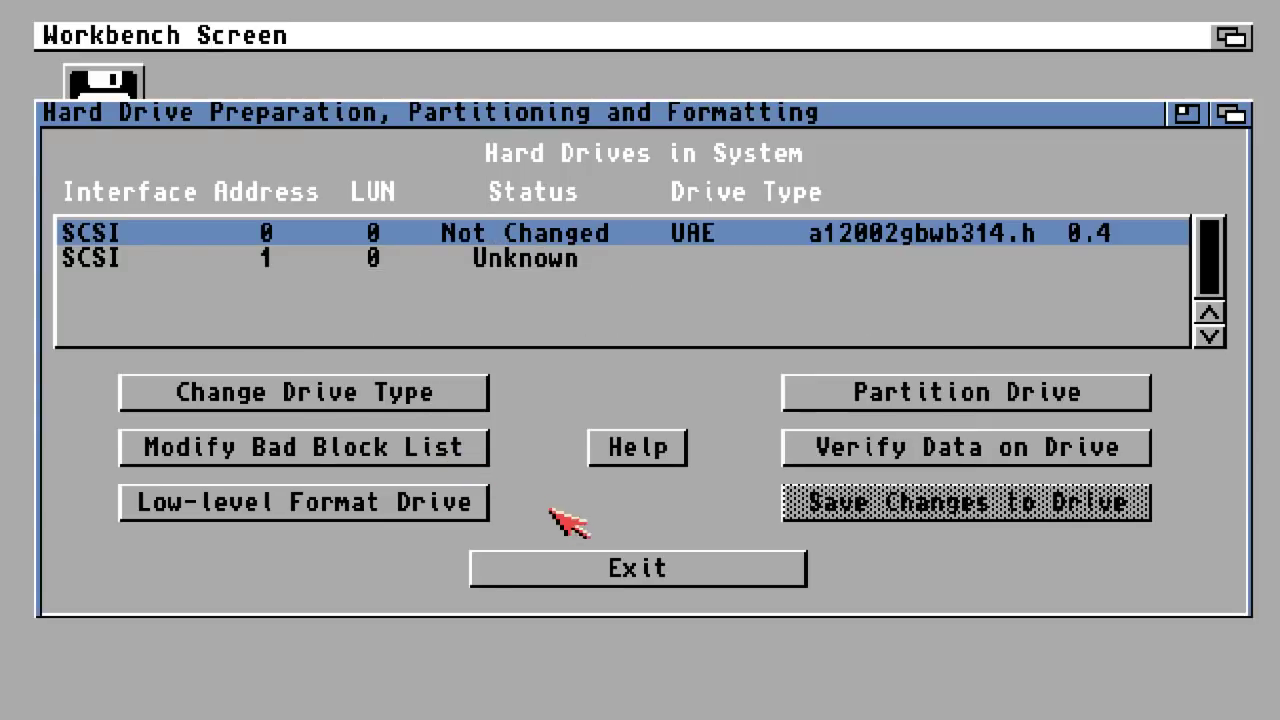
{"action": "left_click", "coordinate": [603, 567]}
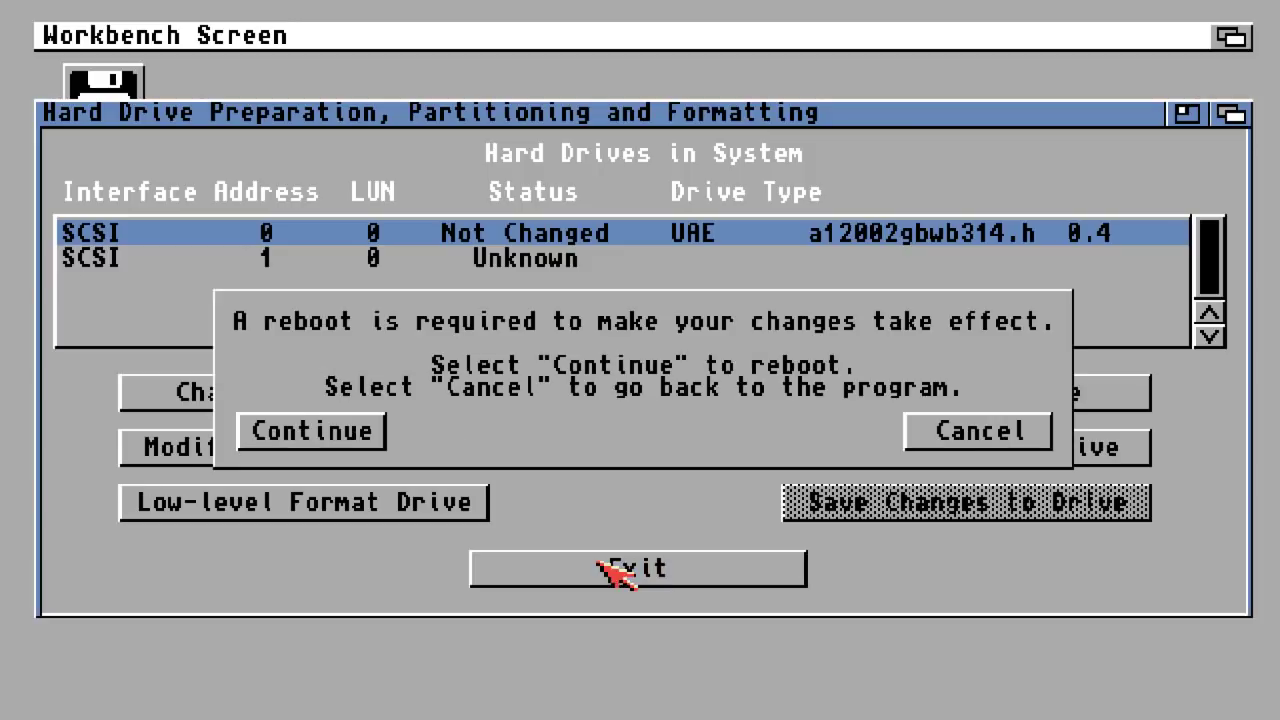
{"action": "left_click", "coordinate": [360, 431]}
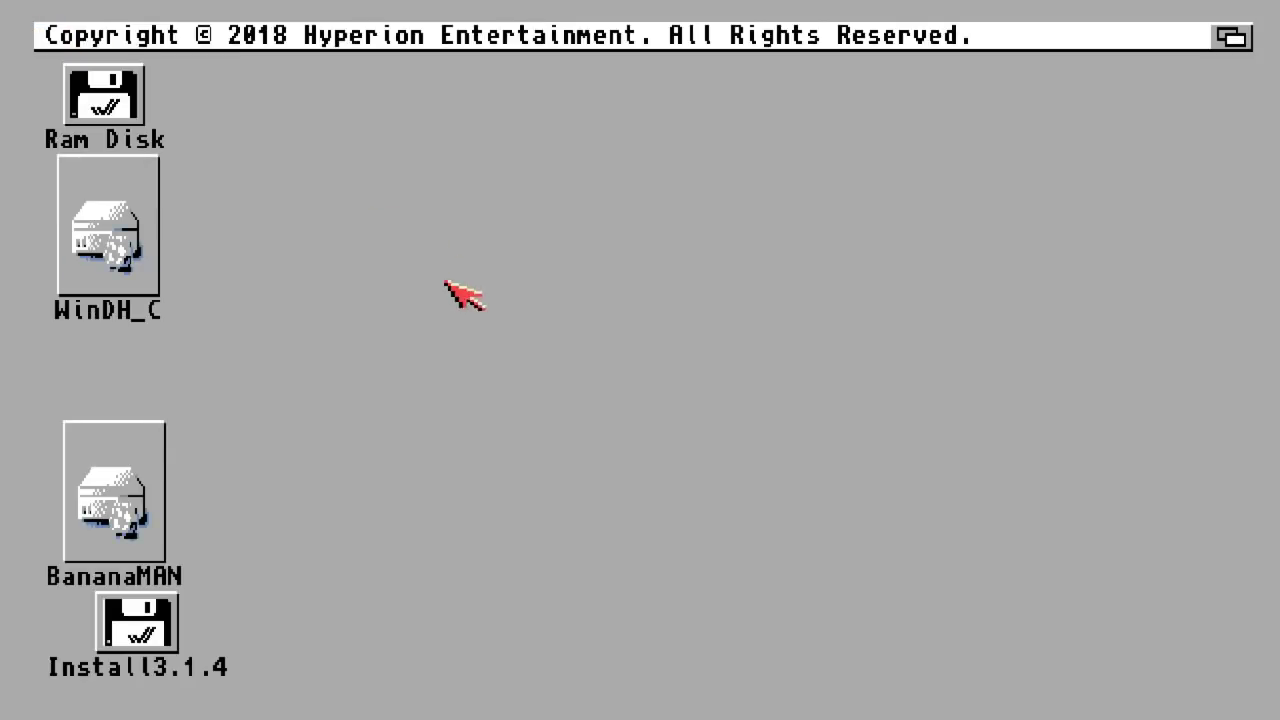
{"action": "left_click", "coordinate": [392, 313]}
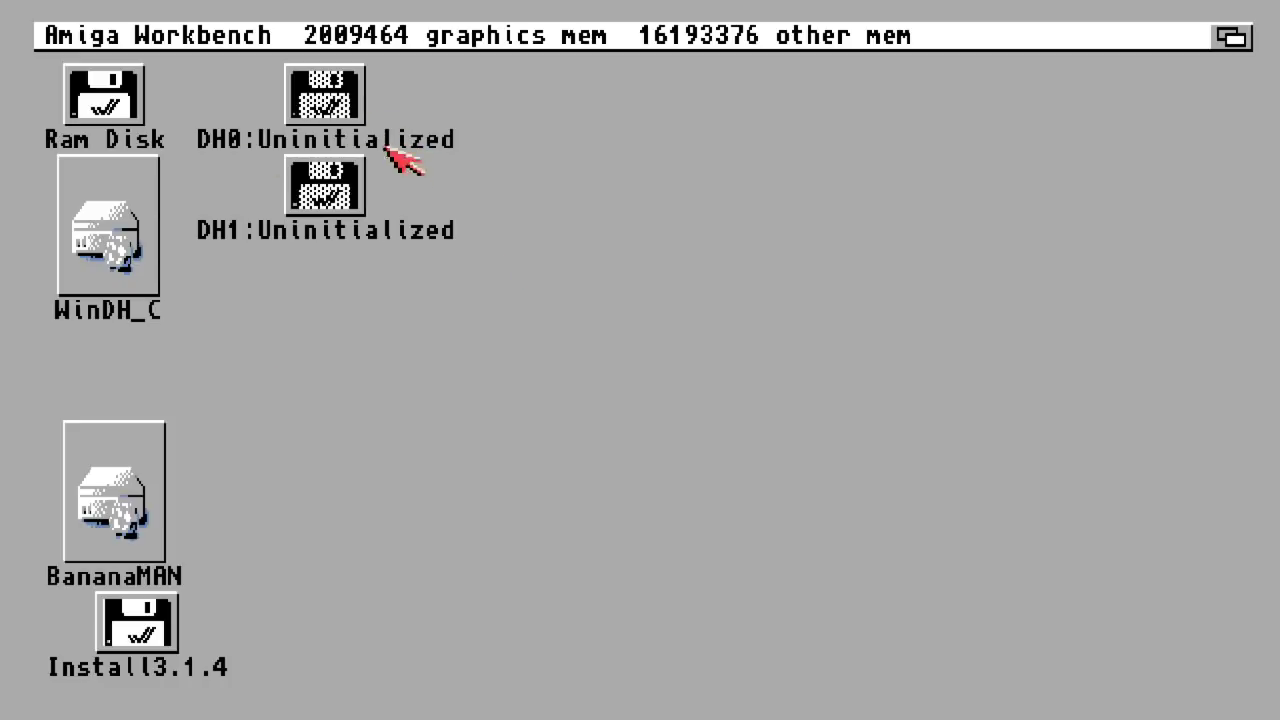
{"action": "left_click", "coordinate": [336, 96]}
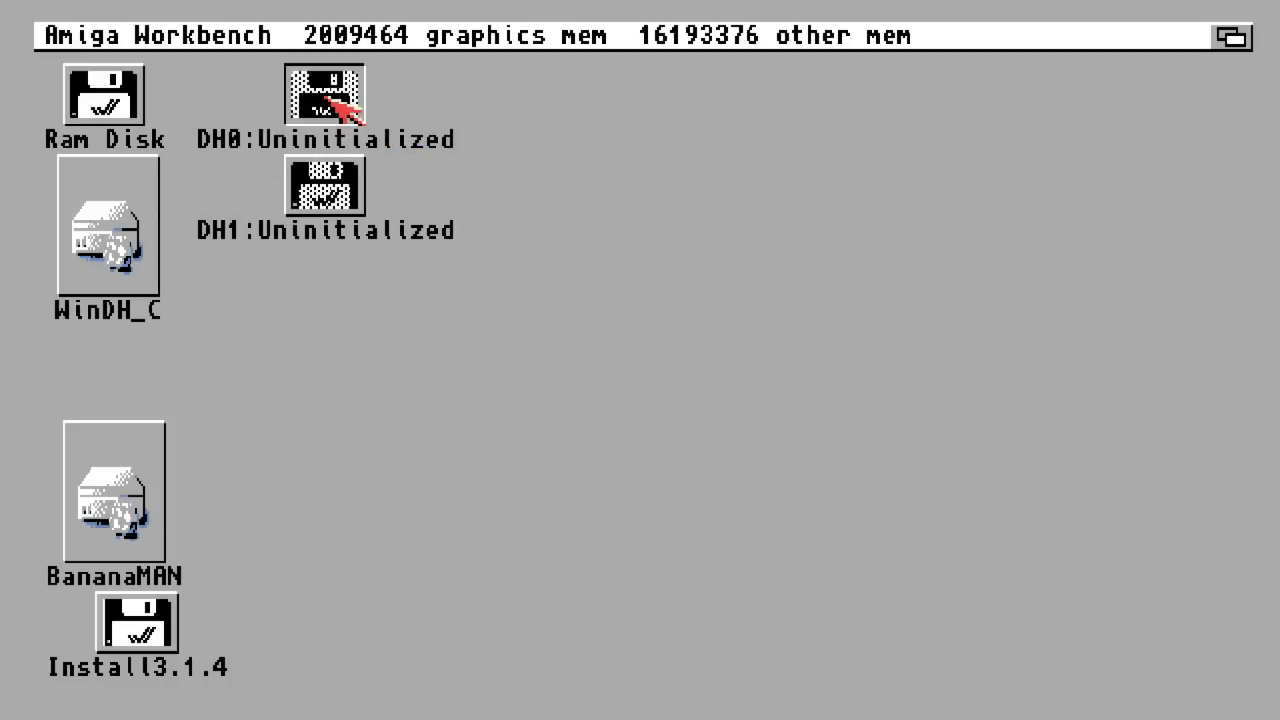
{"action": "left_click", "coordinate": [325, 200]}
{"action": "left_click", "coordinate": [330, 85]}
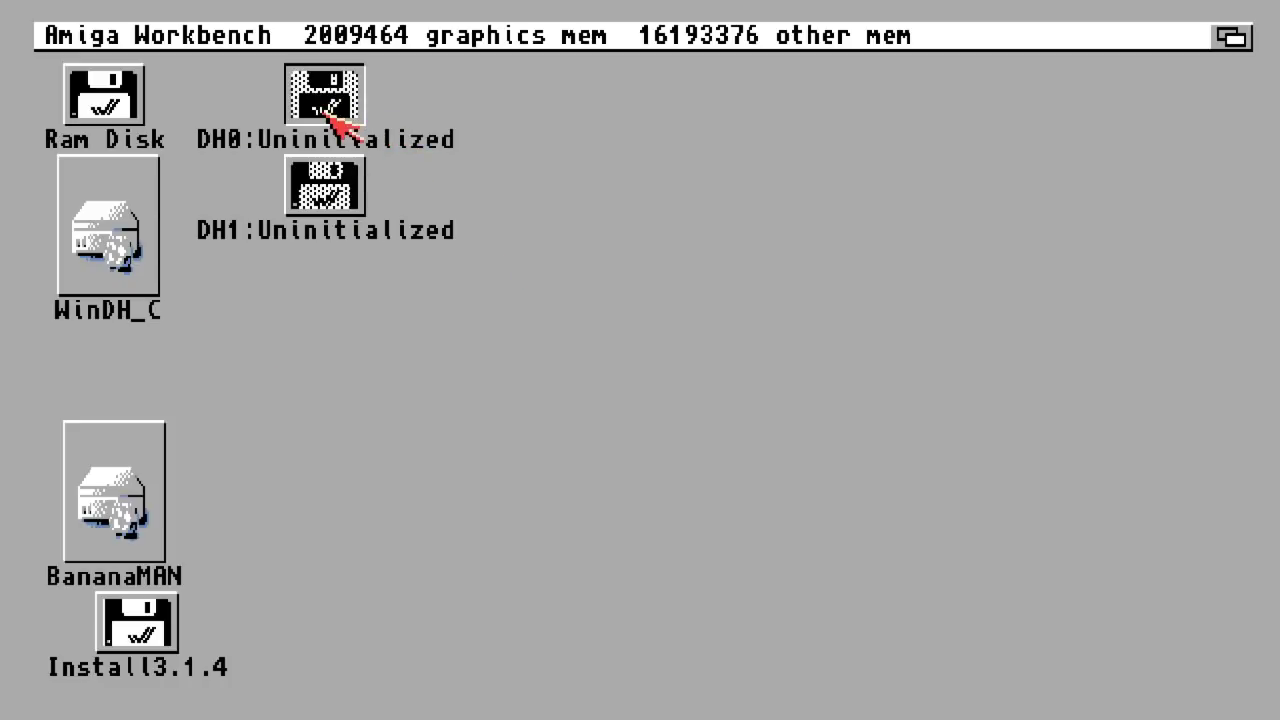
{"action": "left_click", "coordinate": [346, 196]}
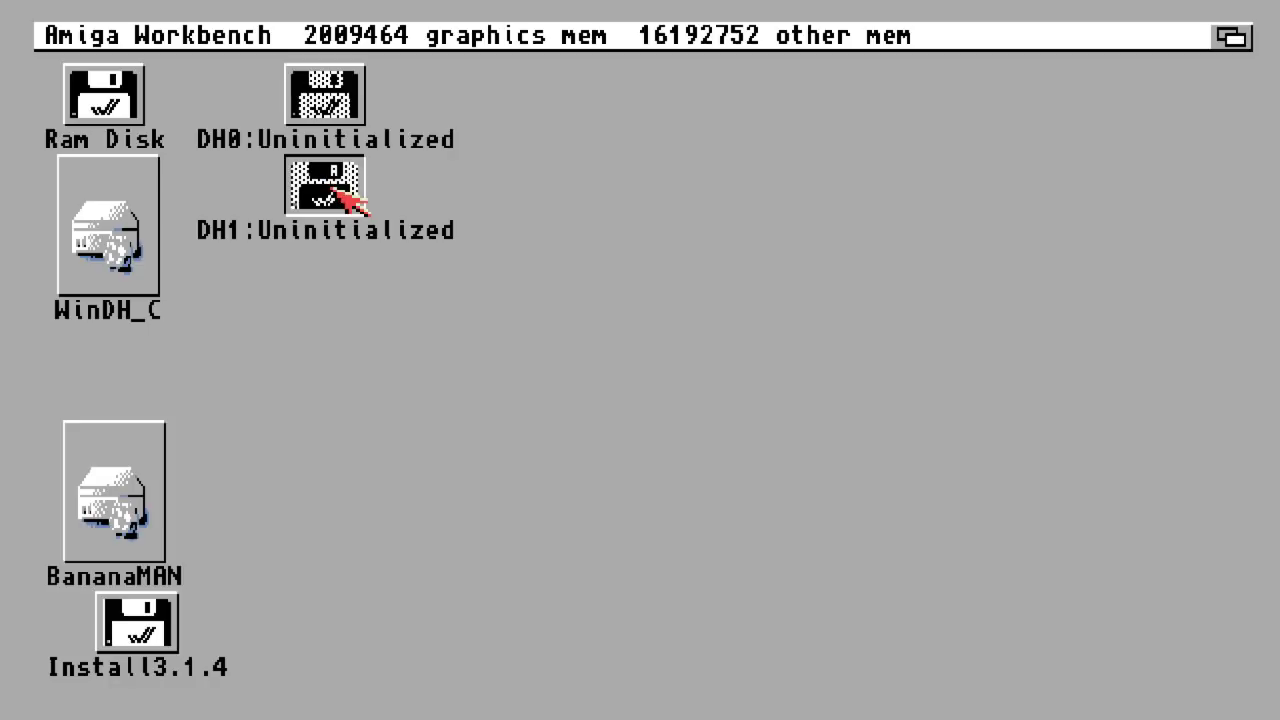
Start formatting the uninitialized DH0 disk and set its new volume name to Workbench
{"action": "left_click", "coordinate": [329, 91]}
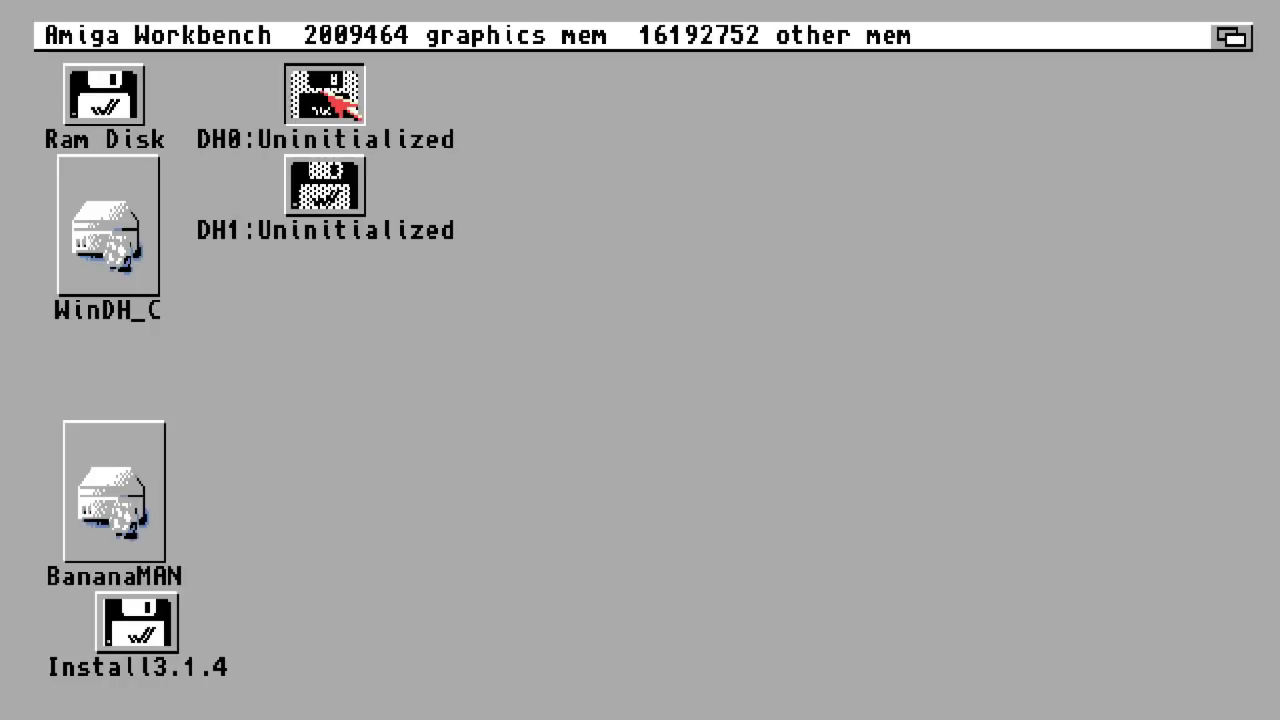
{"action": "right_click", "coordinate": [330, 90]}
{"action": "right_click", "coordinate": [330, 90]}
{"action": "mouse_move", "coordinate": [376, 35]}
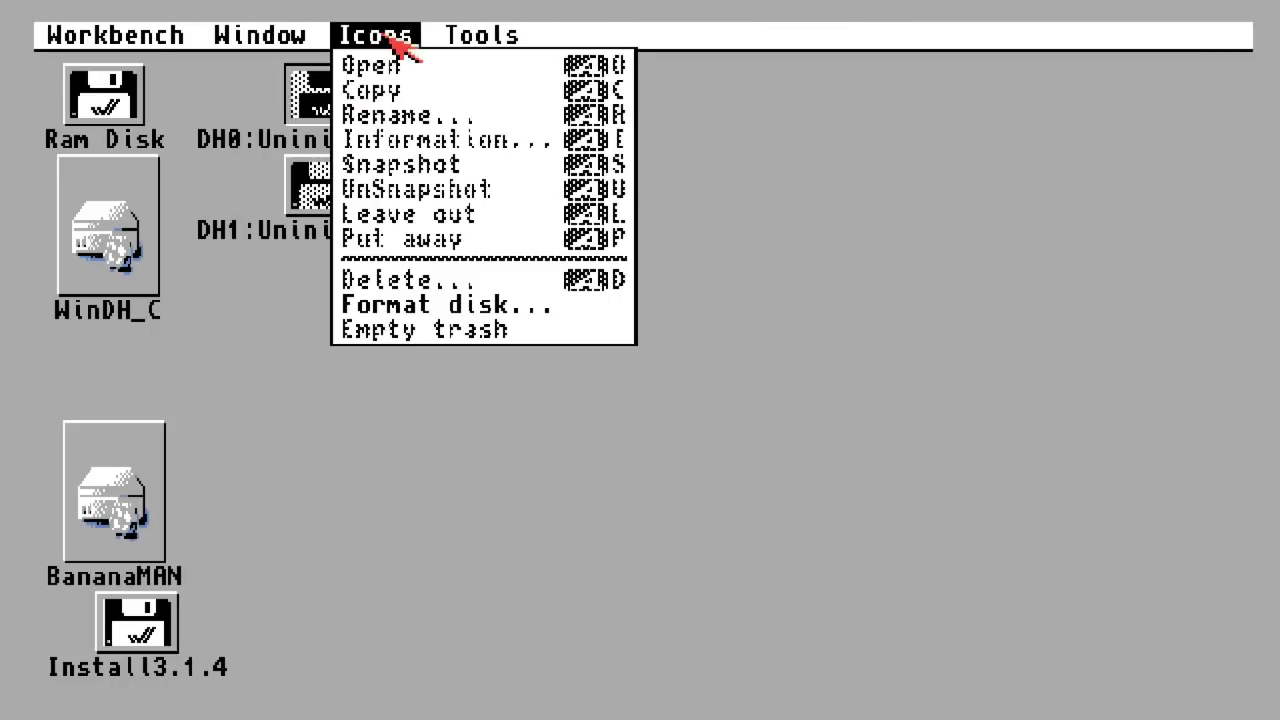
{"action": "right_click", "coordinate": [405, 306]}
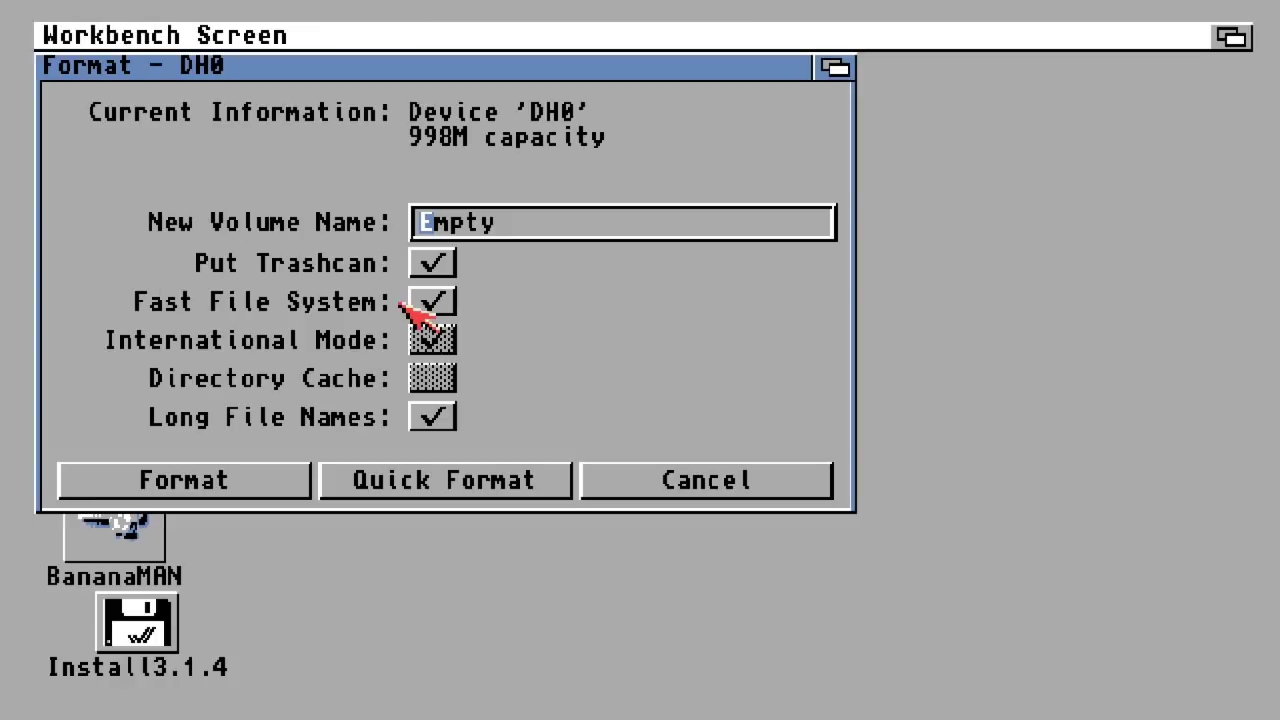
{"action": "key", "text": "Delete"}
{"action": "key", "text": "Delete"}
{"action": "key", "text": "Delete"}
{"action": "key", "text": "Delete"}
{"action": "key", "text": "Delete"}
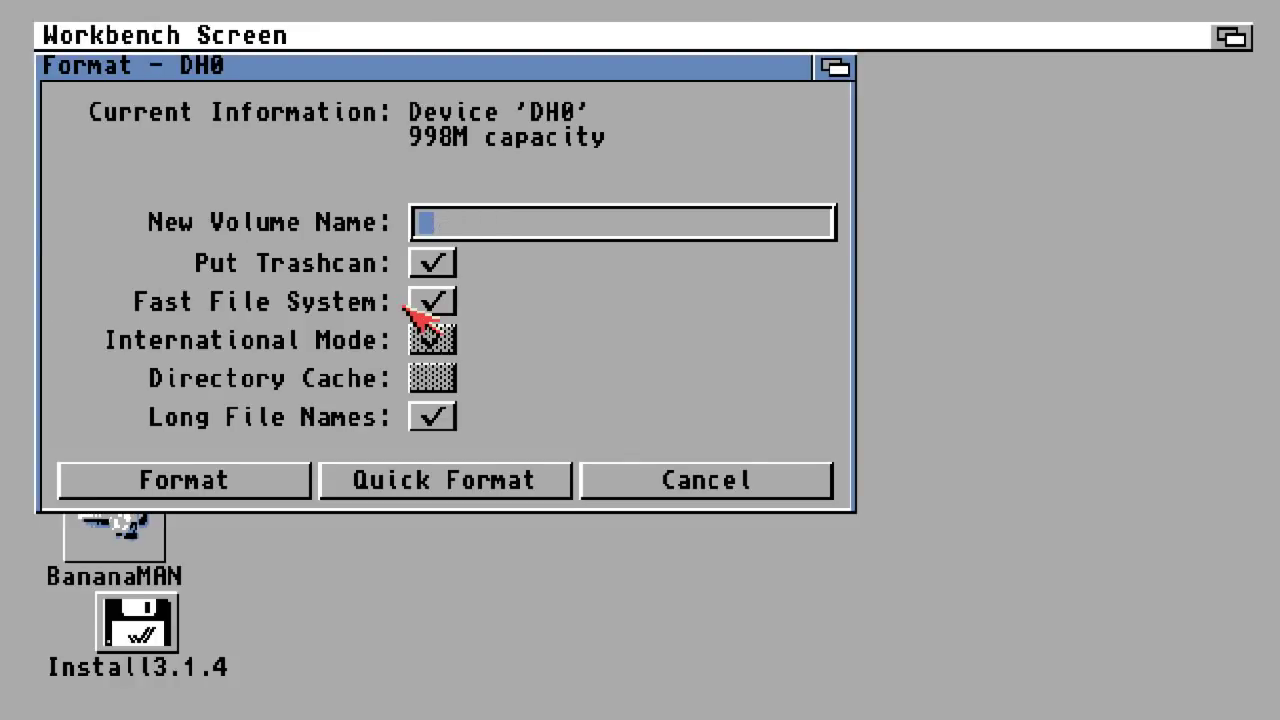
{"action": "type", "text": "Wor"}
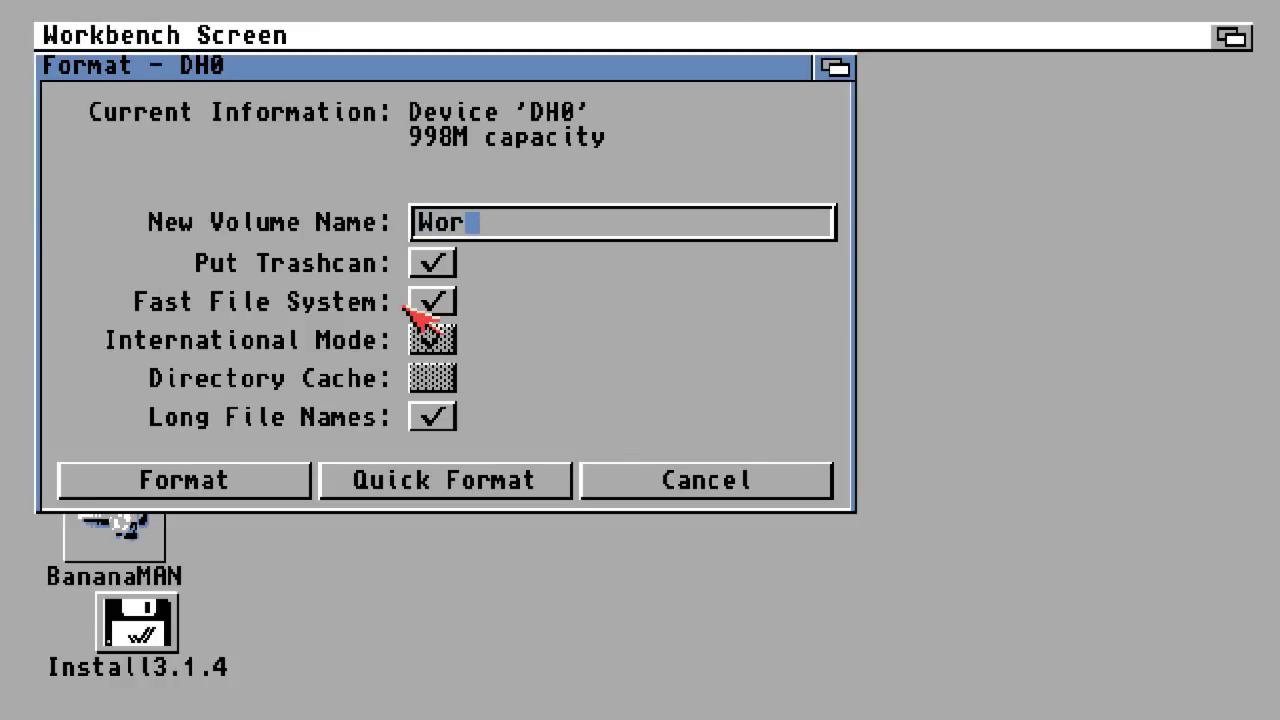
{"action": "type", "text": "kbench"}
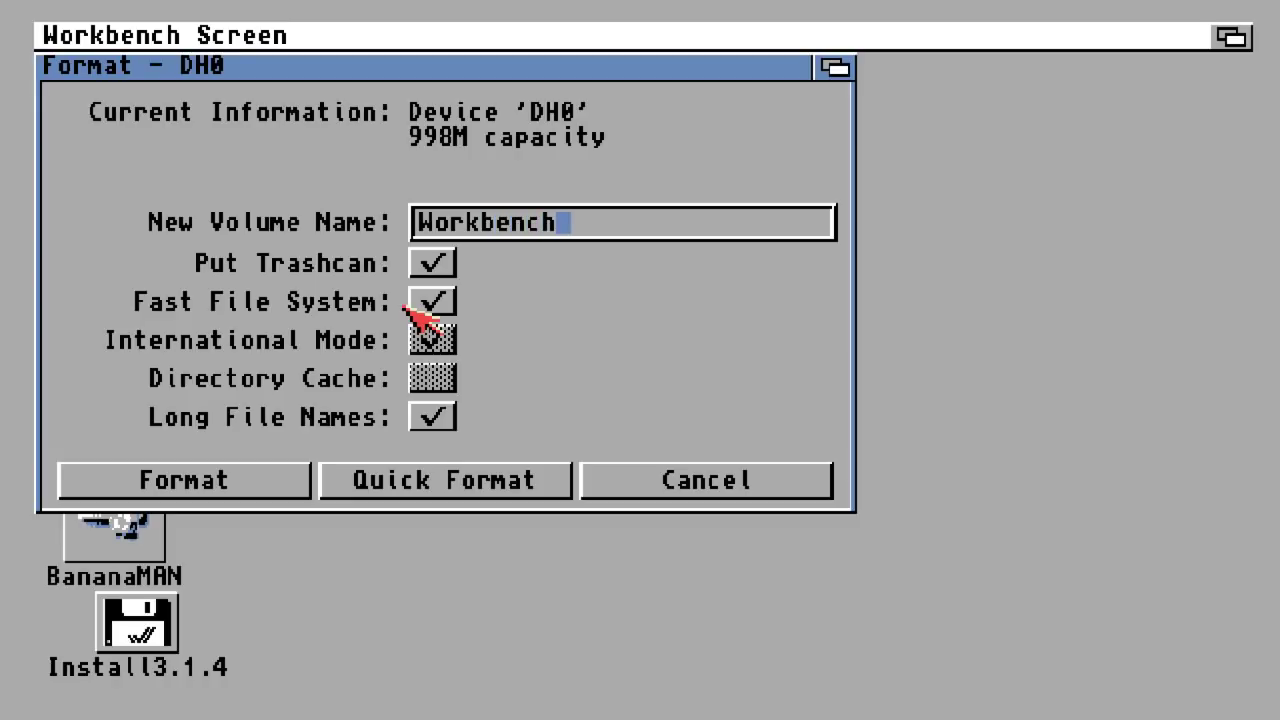
Disable Put Trashcan for DH0 and run a Quick Format, confirming the loss of its data
{"action": "left_click", "coordinate": [440, 264]}
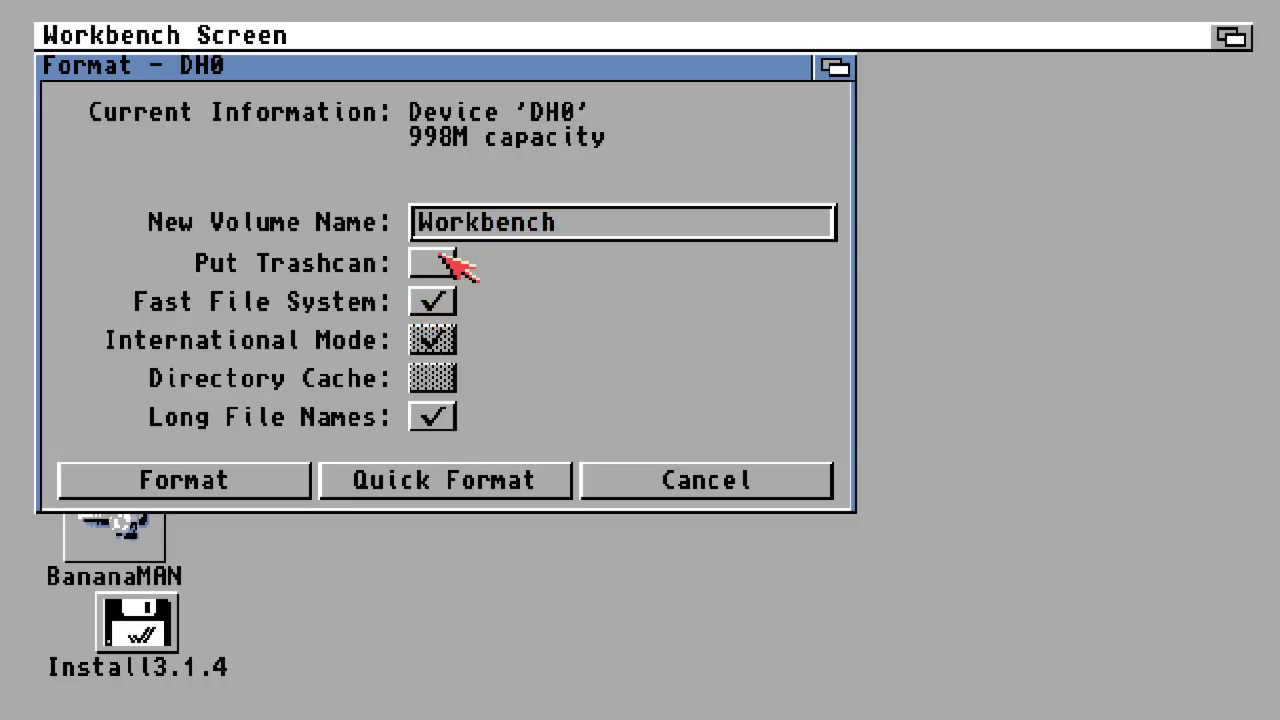
{"action": "left_click", "coordinate": [478, 488]}
{"action": "left_click", "coordinate": [133, 284]}
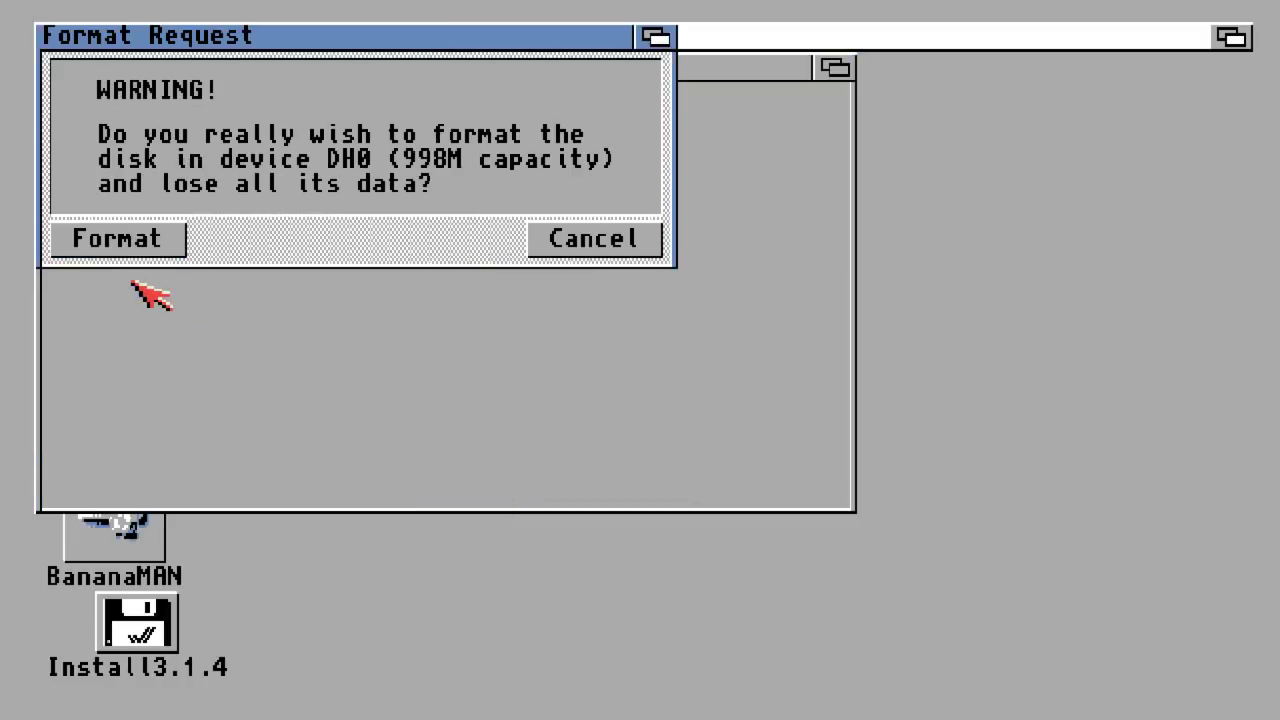
{"action": "left_click", "coordinate": [139, 245]}
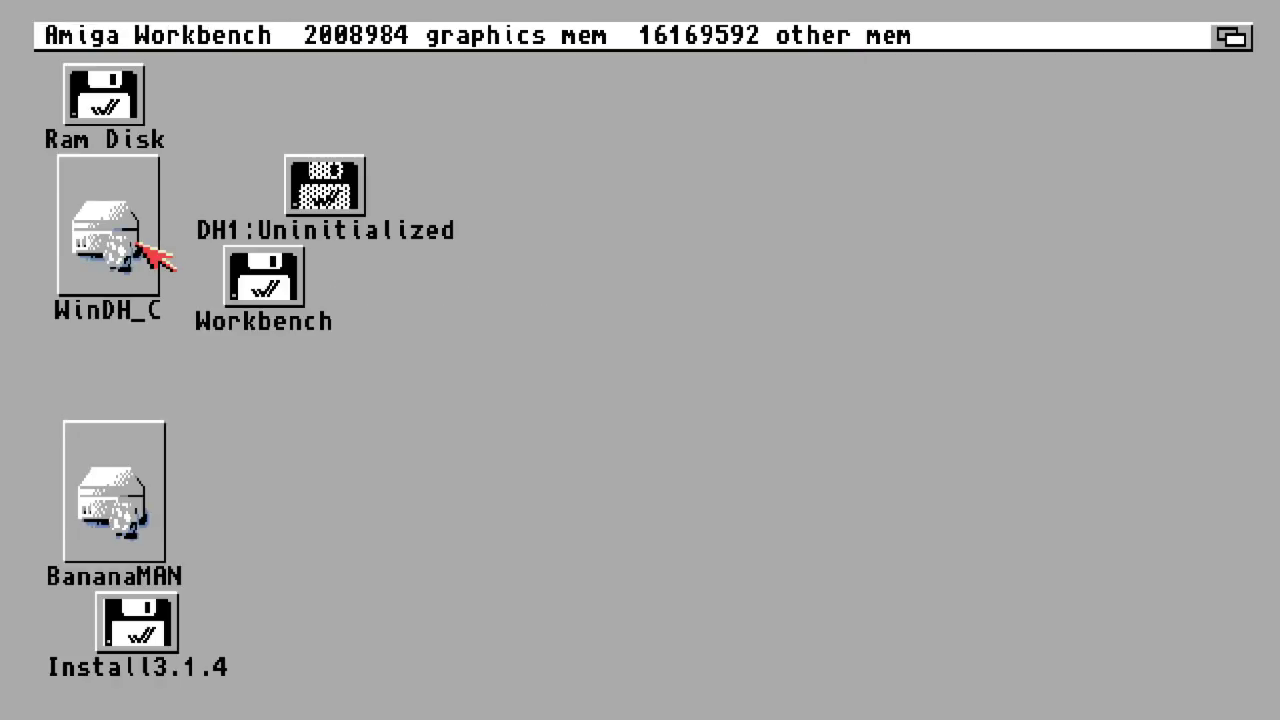
Start formatting the uninitialized DH1 disk and set its new volume name to work
{"action": "left_click", "coordinate": [330, 200]}
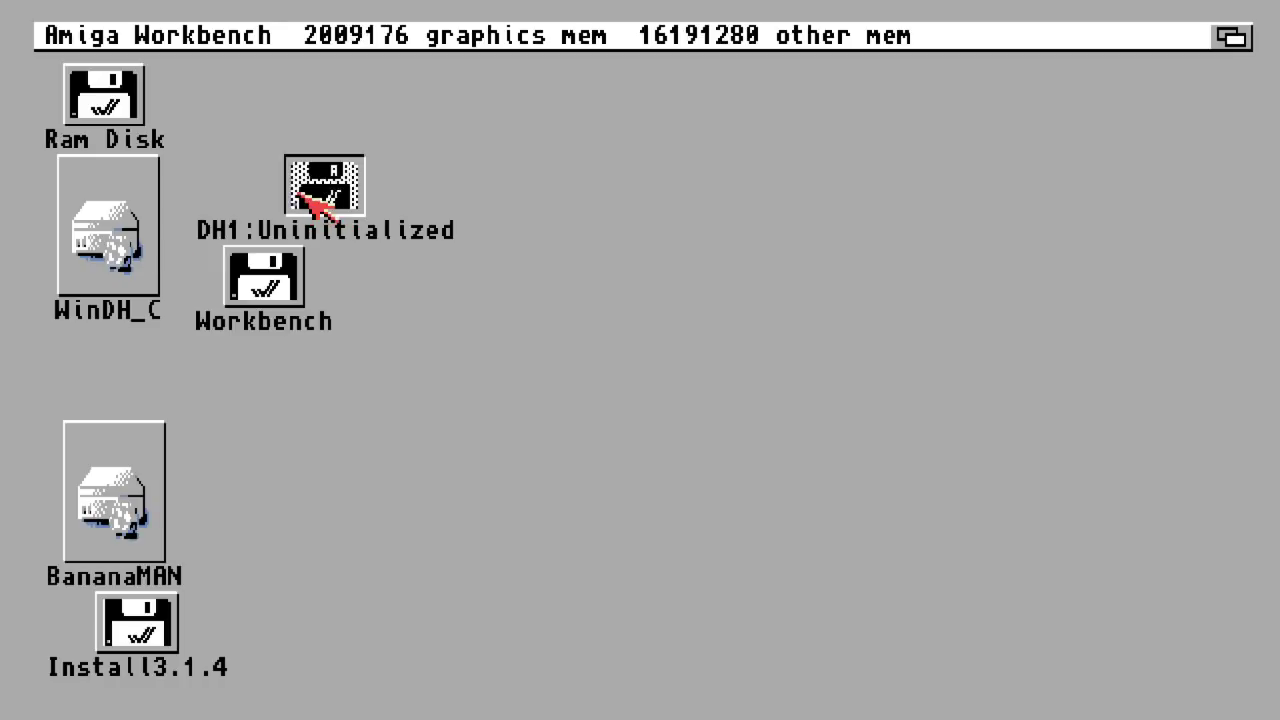
{"action": "right_click", "coordinate": [325, 195]}
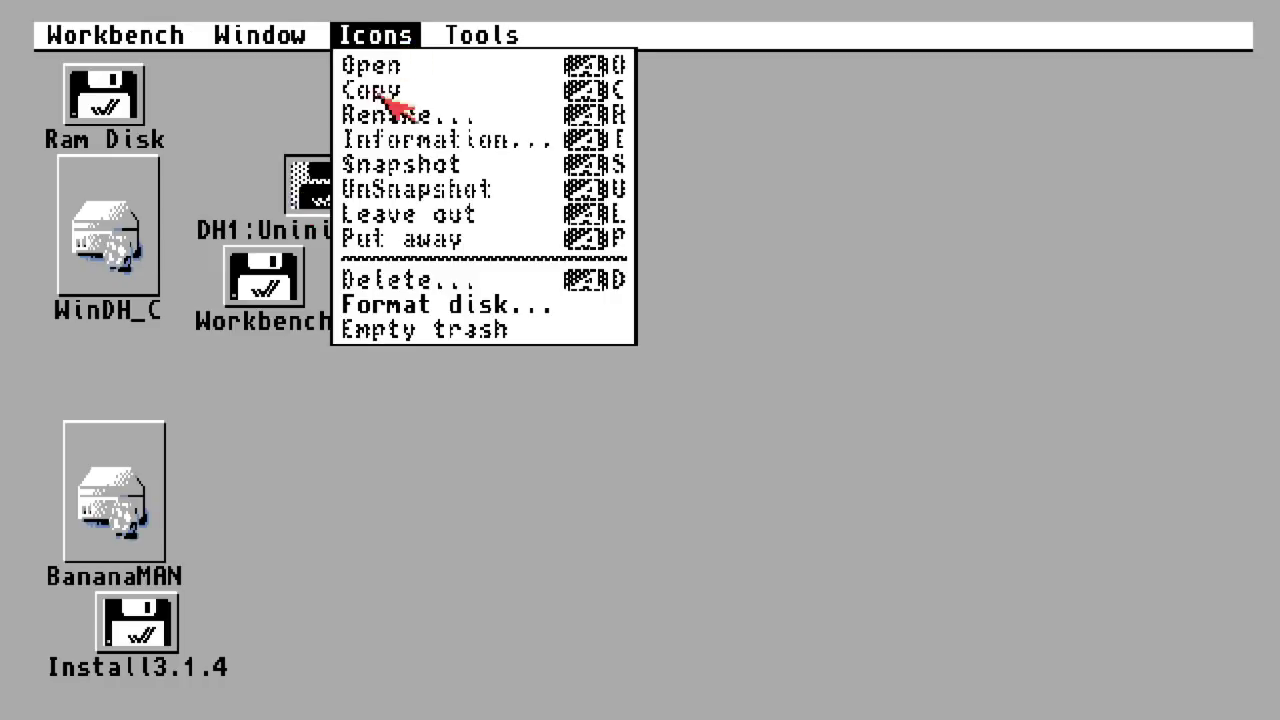
{"action": "right_click", "coordinate": [440, 308]}
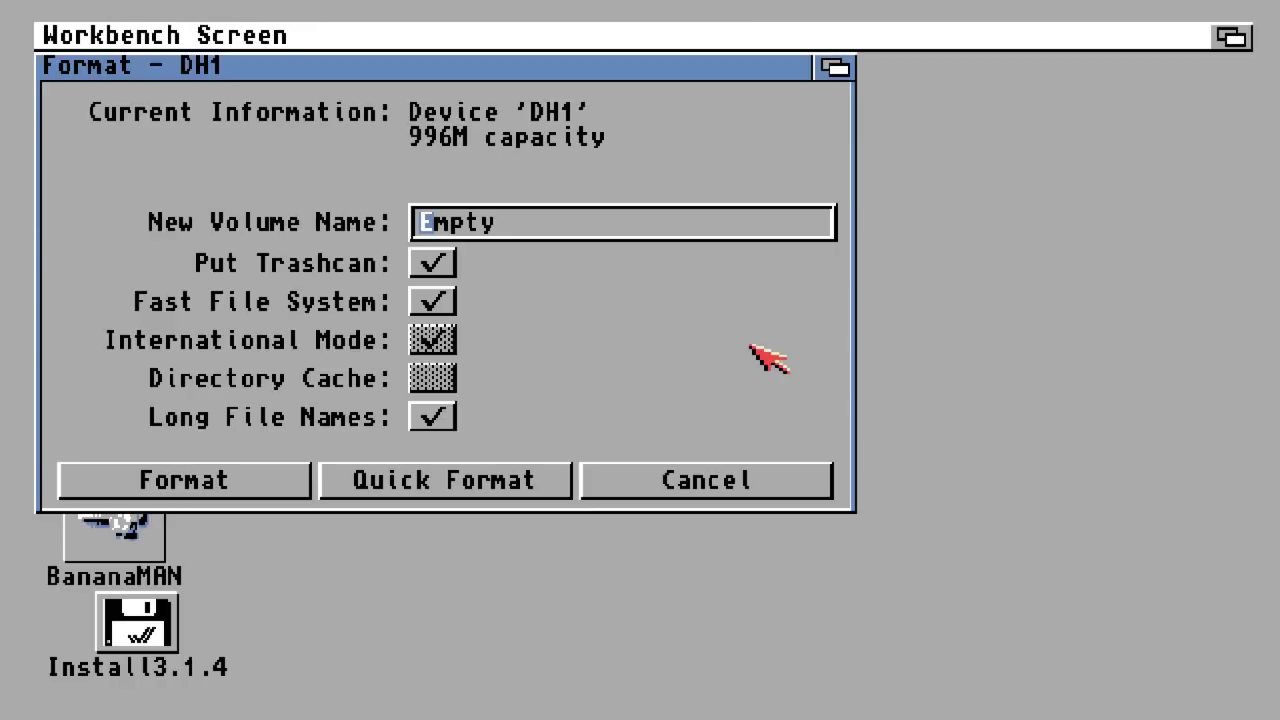
{"action": "key", "text": "Delete"}
{"action": "key", "text": "Delete"}
{"action": "key", "text": "Delete"}
{"action": "key", "text": "Delete"}
{"action": "key", "text": "Delete"}
{"action": "type", "text": "work"}
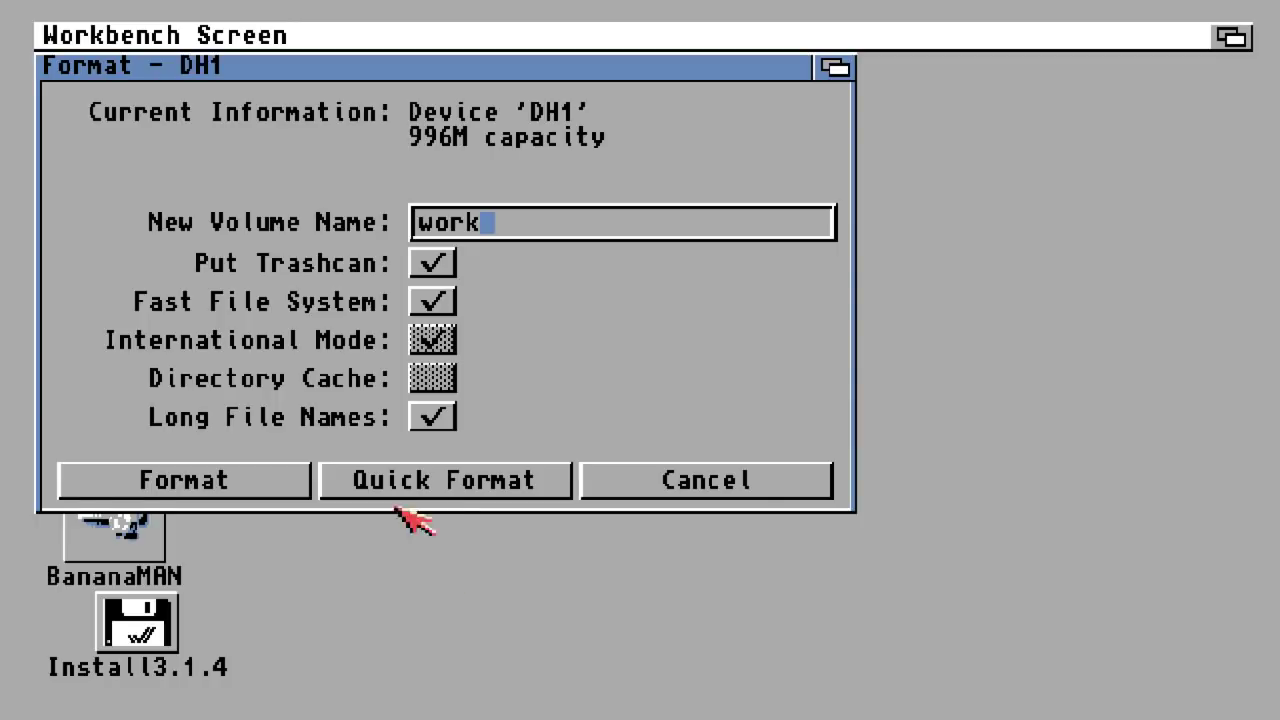
Turn off Put Trashcan for DH1 and quick-format it, confirming the format request
{"action": "left_click", "coordinate": [450, 264]}
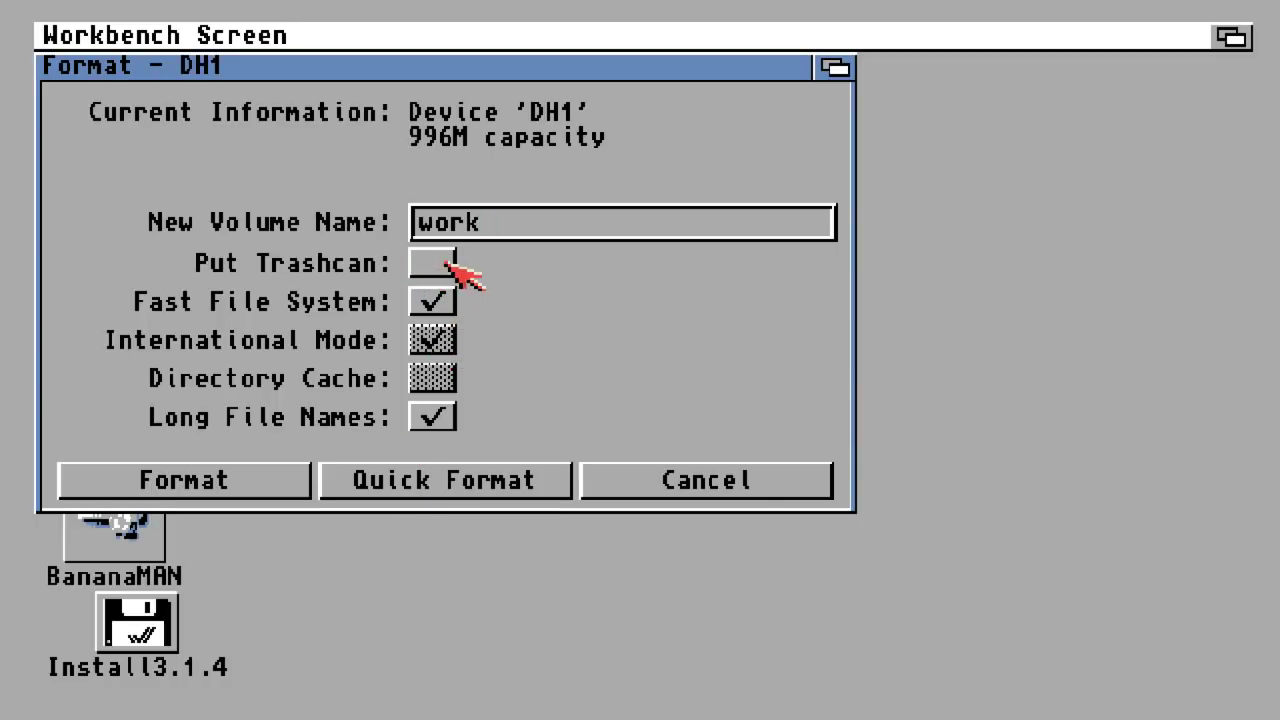
{"action": "left_click", "coordinate": [428, 484]}
{"action": "left_click", "coordinate": [90, 278]}
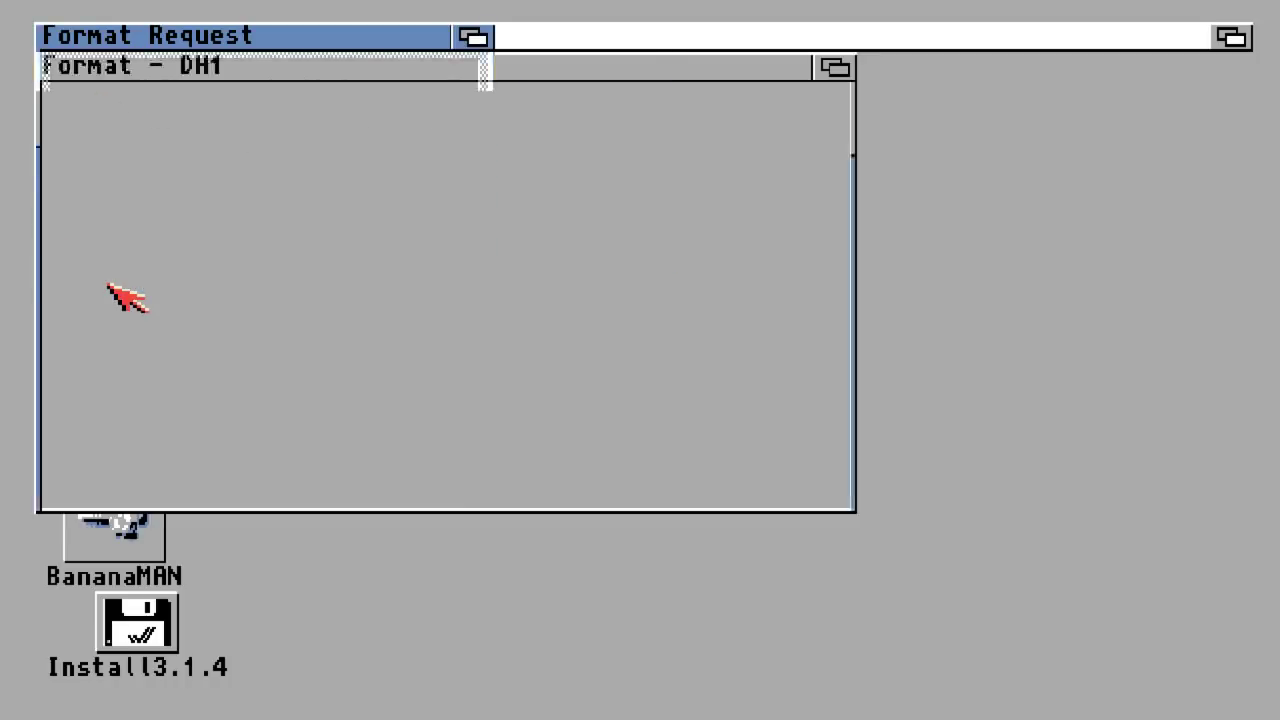
{"action": "left_click", "coordinate": [130, 242]}
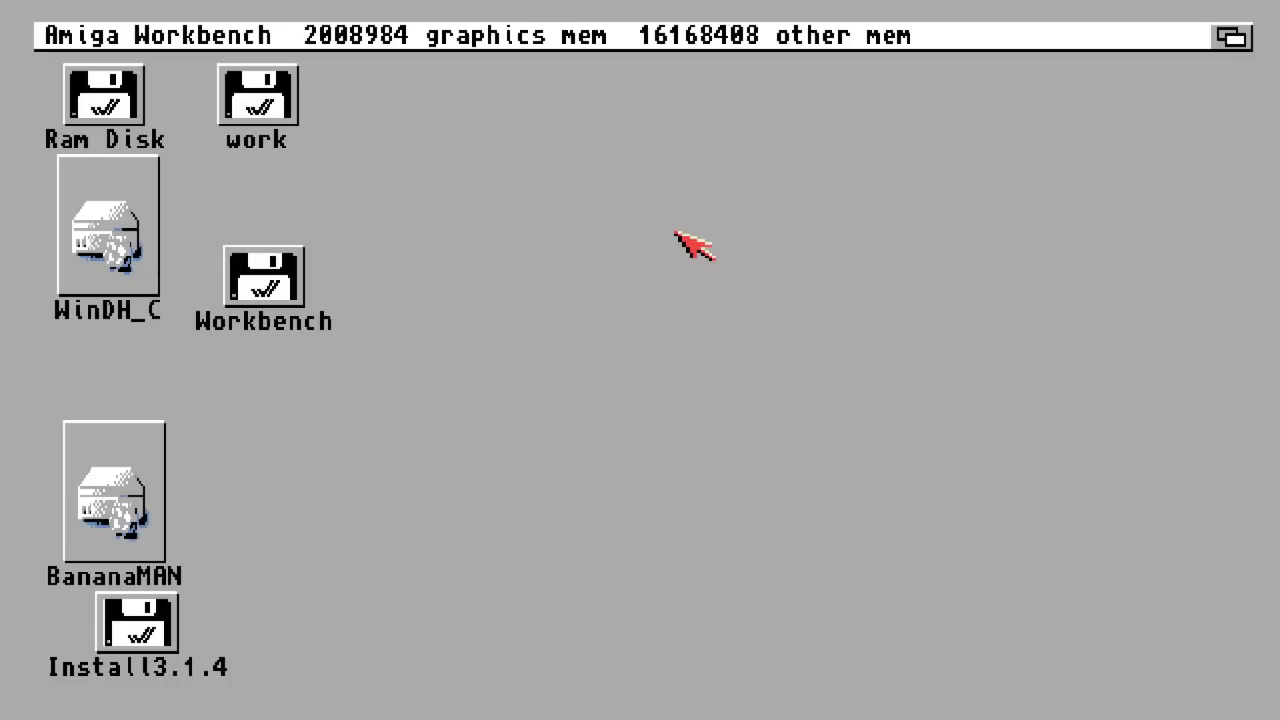
{"action": "left_click", "coordinate": [260, 90]}
{"action": "left_click", "coordinate": [250, 260]}
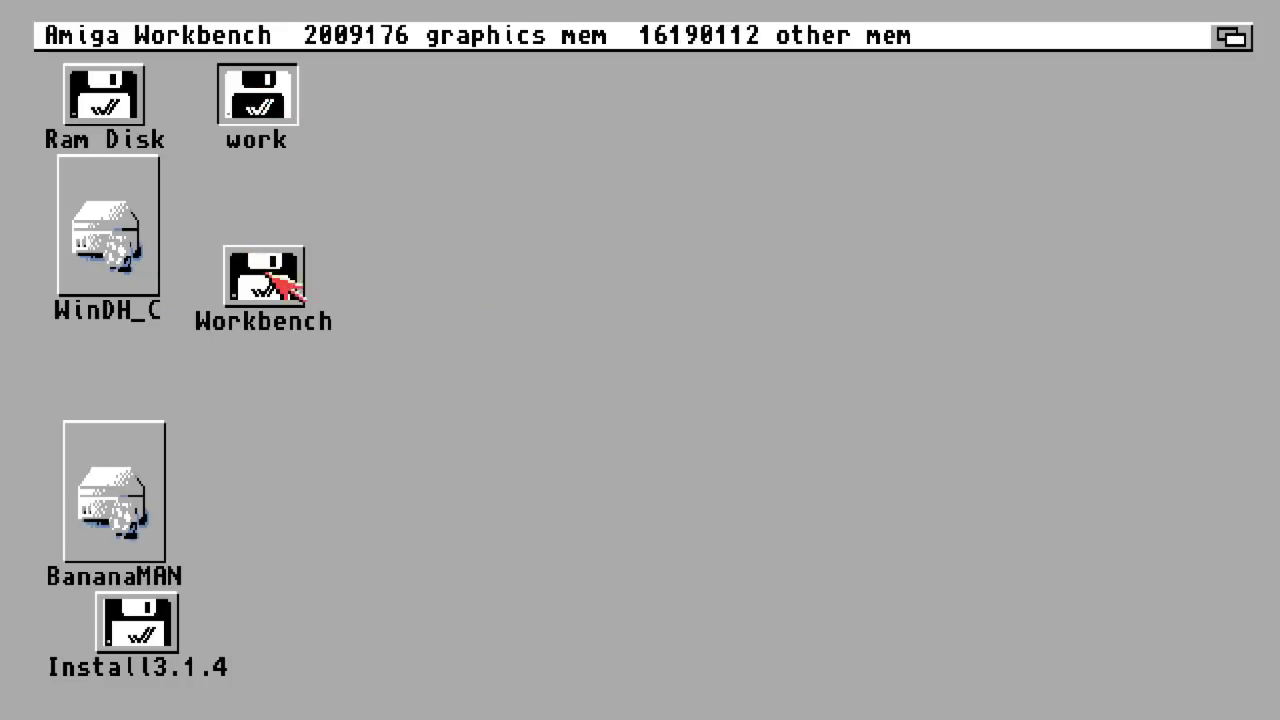
{"action": "left_click", "coordinate": [277, 109]}
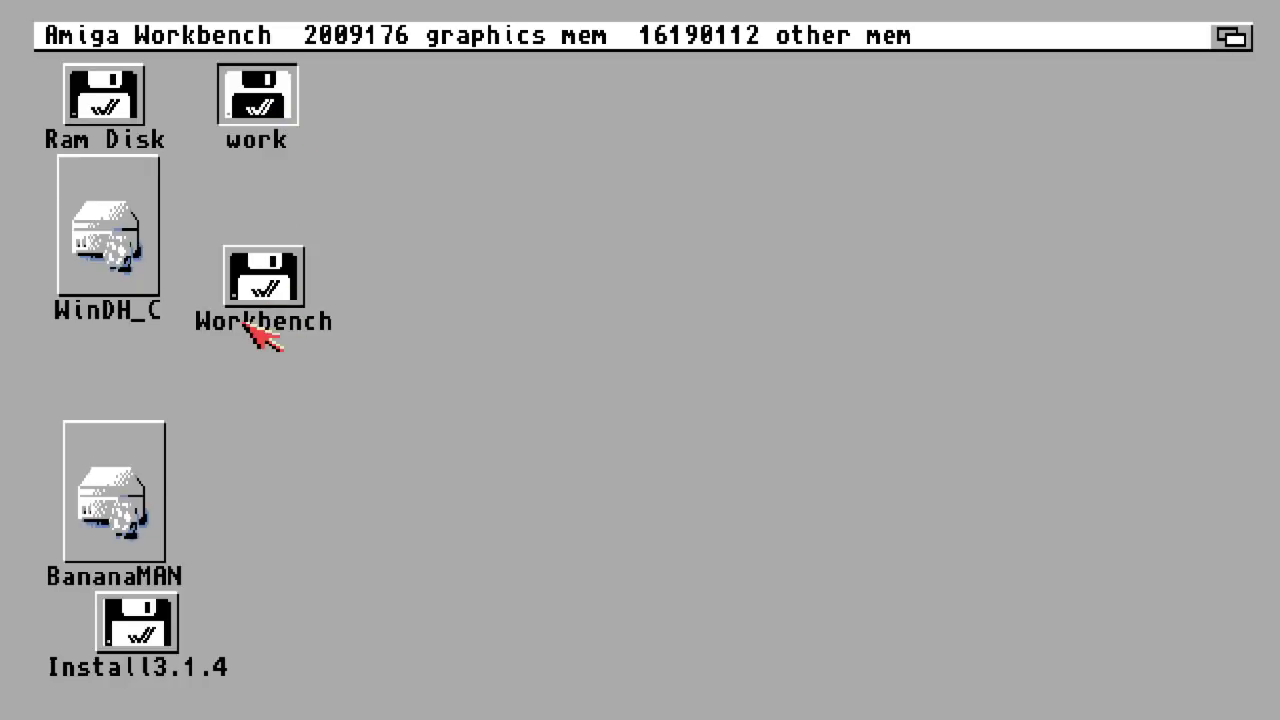
{"action": "left_click", "coordinate": [120, 497]}
{"action": "left_click", "coordinate": [140, 625]}
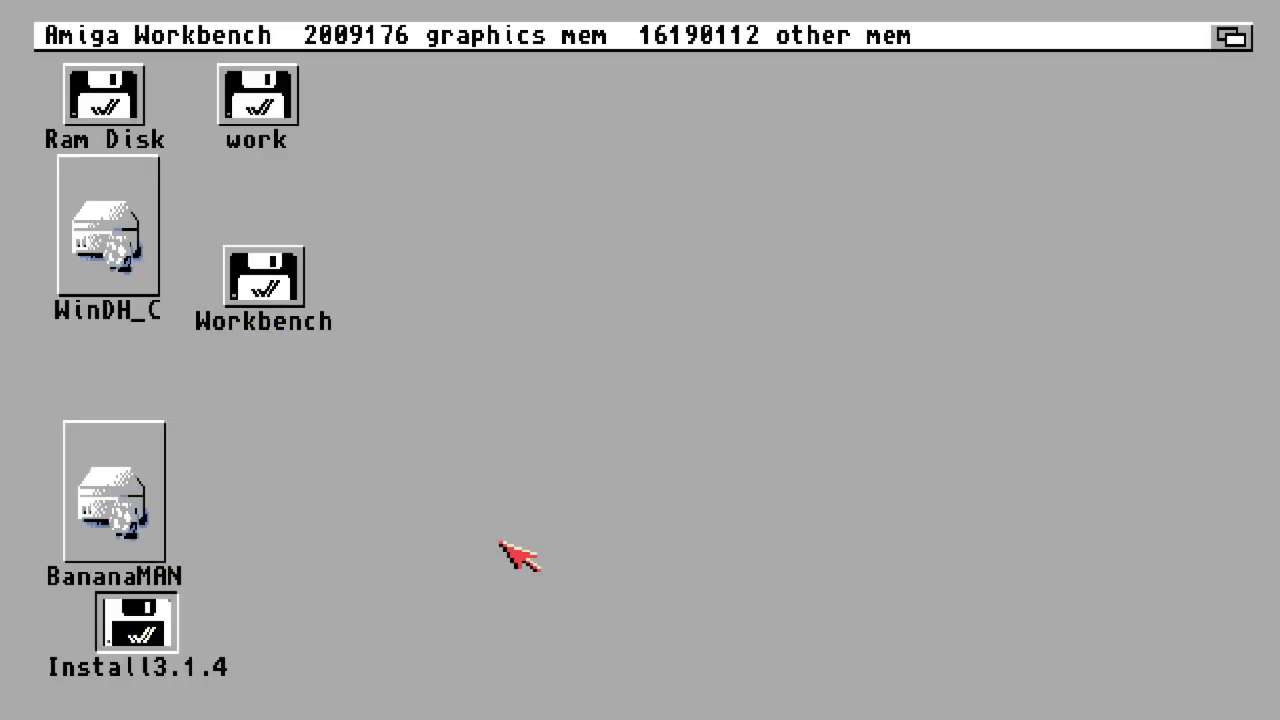
{"action": "left_click", "coordinate": [505, 546]}
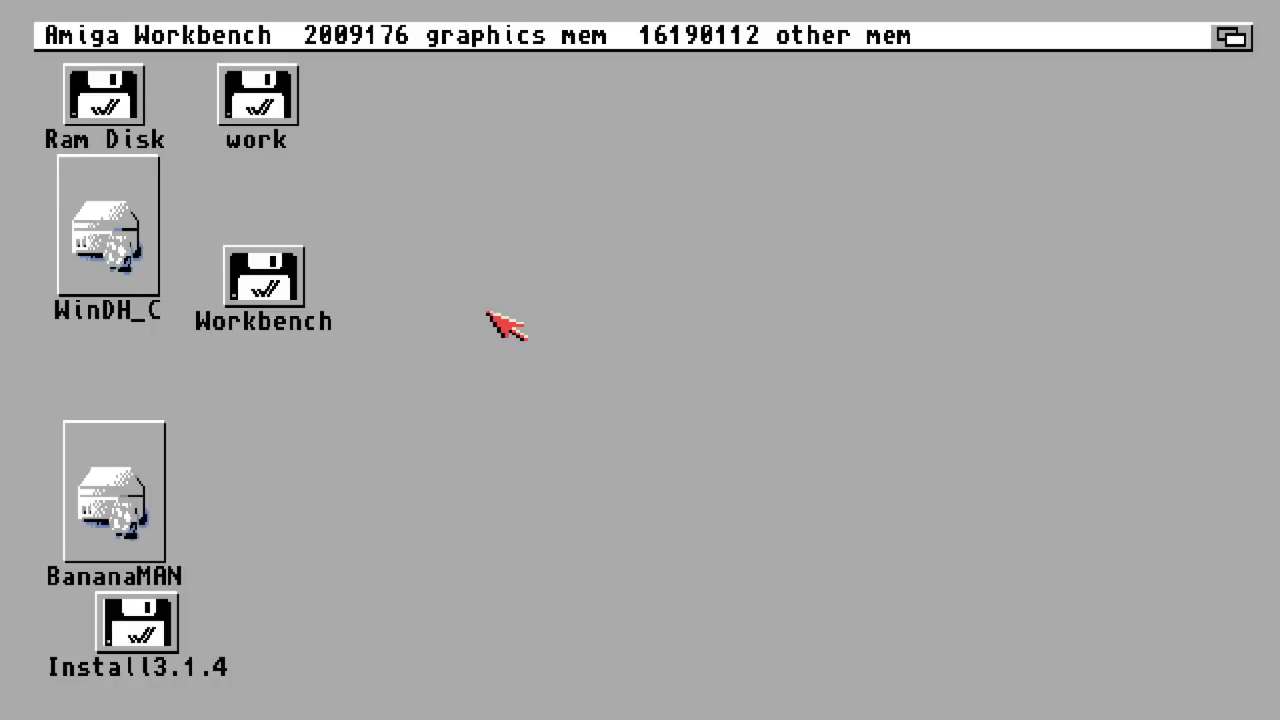
Reboot the emulated Amiga and launch the English installer from the Install drawer of the Install3.1.4 disk
{"action": "key", "text": "ctrl+Super_L+Super_R"}
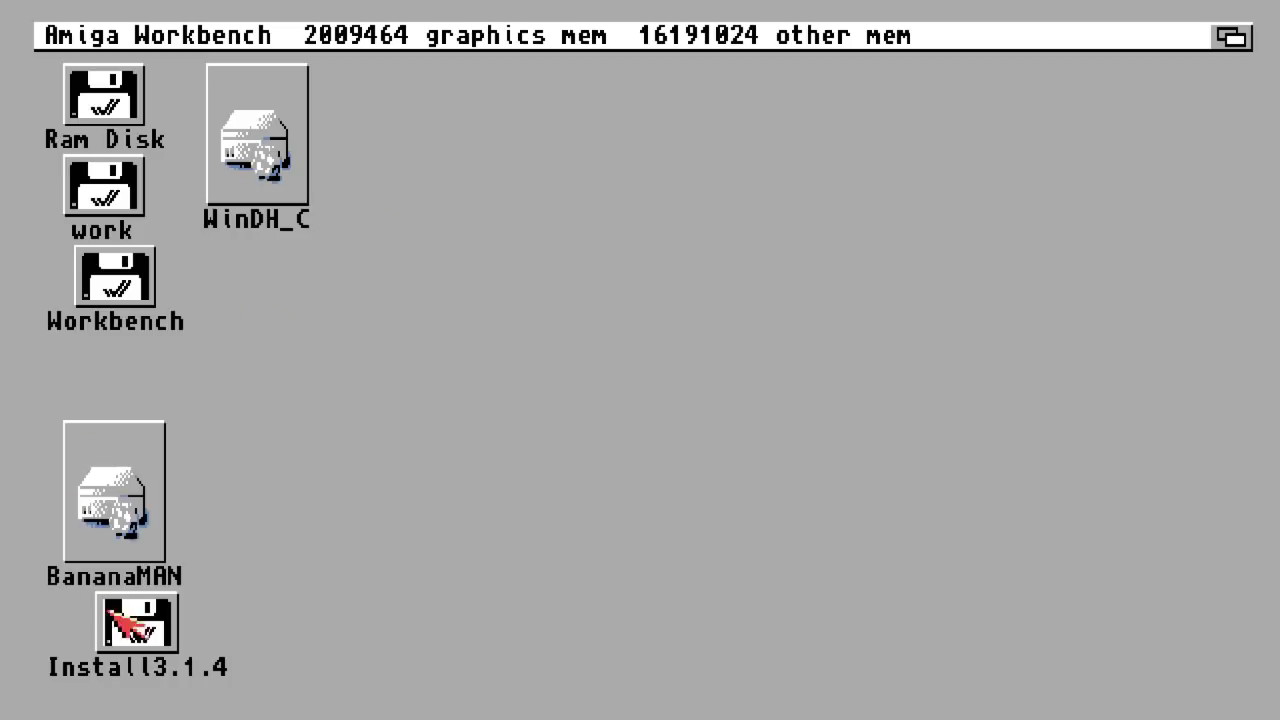
{"action": "double_click", "coordinate": [153, 620]}
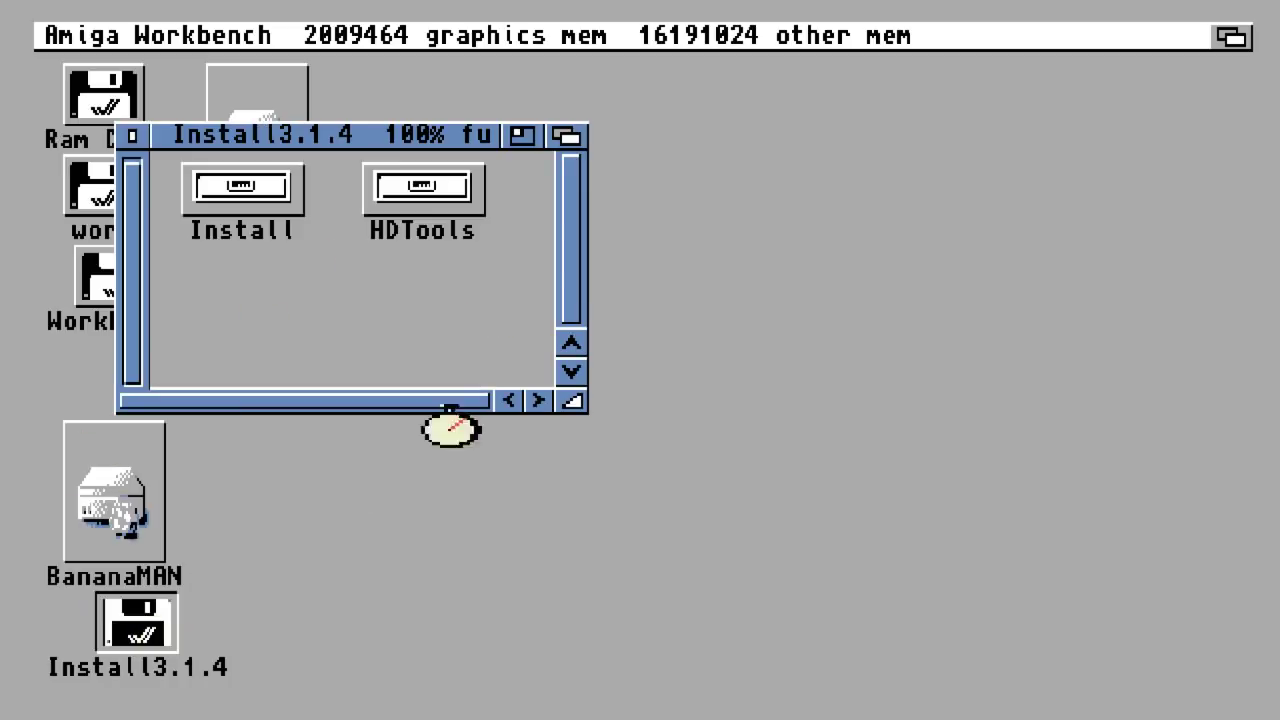
{"action": "double_click", "coordinate": [258, 202]}
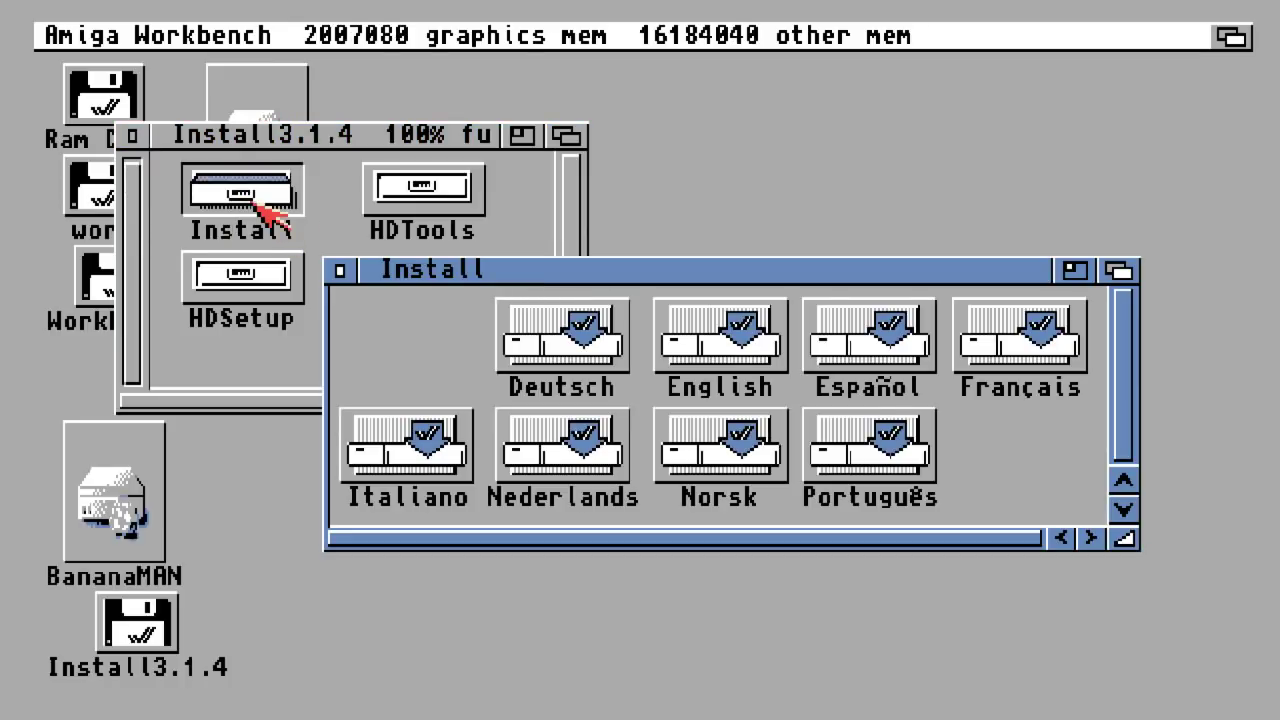
{"action": "double_click", "coordinate": [728, 342]}
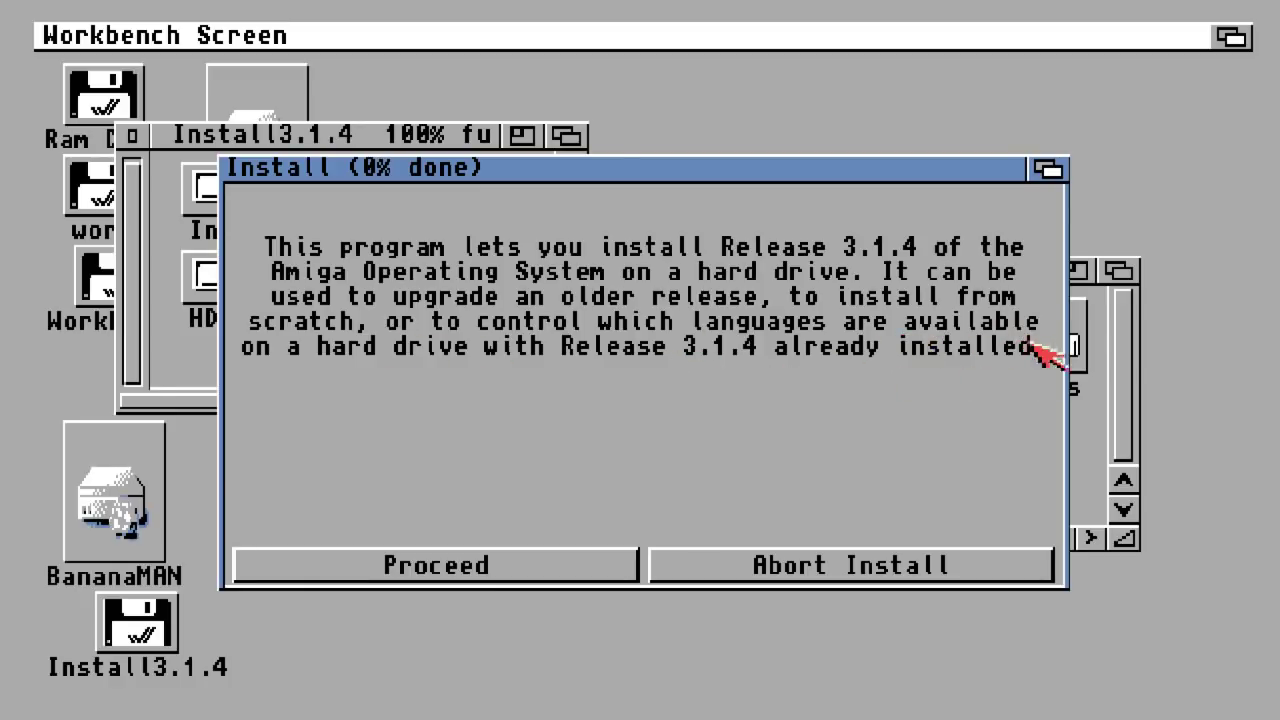
Proceed with the complete Release 3.1.4 installation in Novice User mode, with English as the only language
{"action": "left_click", "coordinate": [489, 568]}
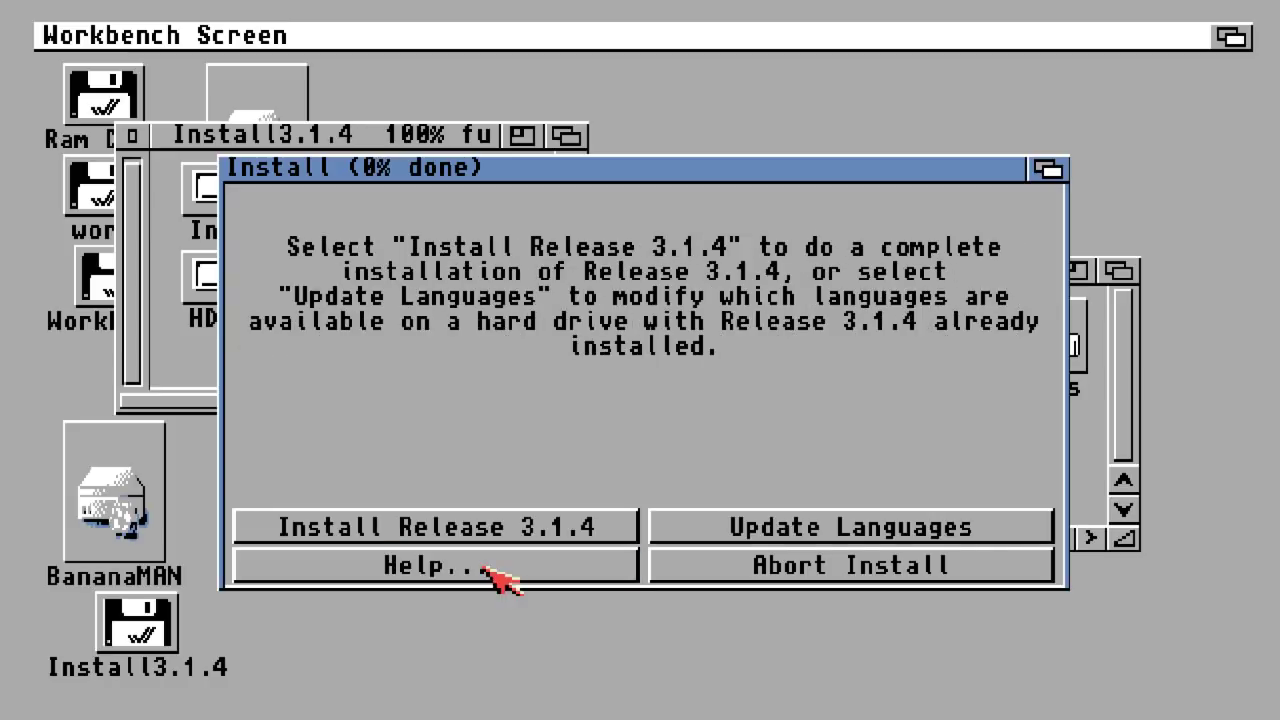
{"action": "left_click", "coordinate": [537, 533]}
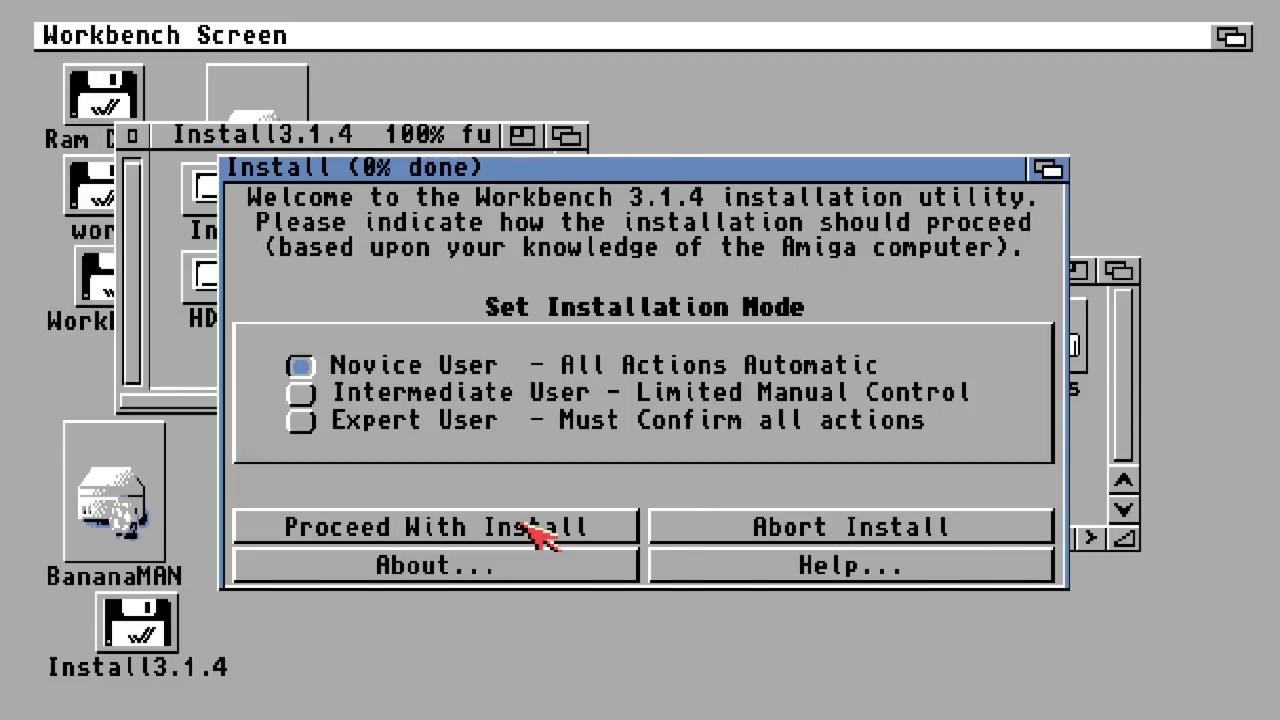
{"action": "left_click", "coordinate": [537, 533]}
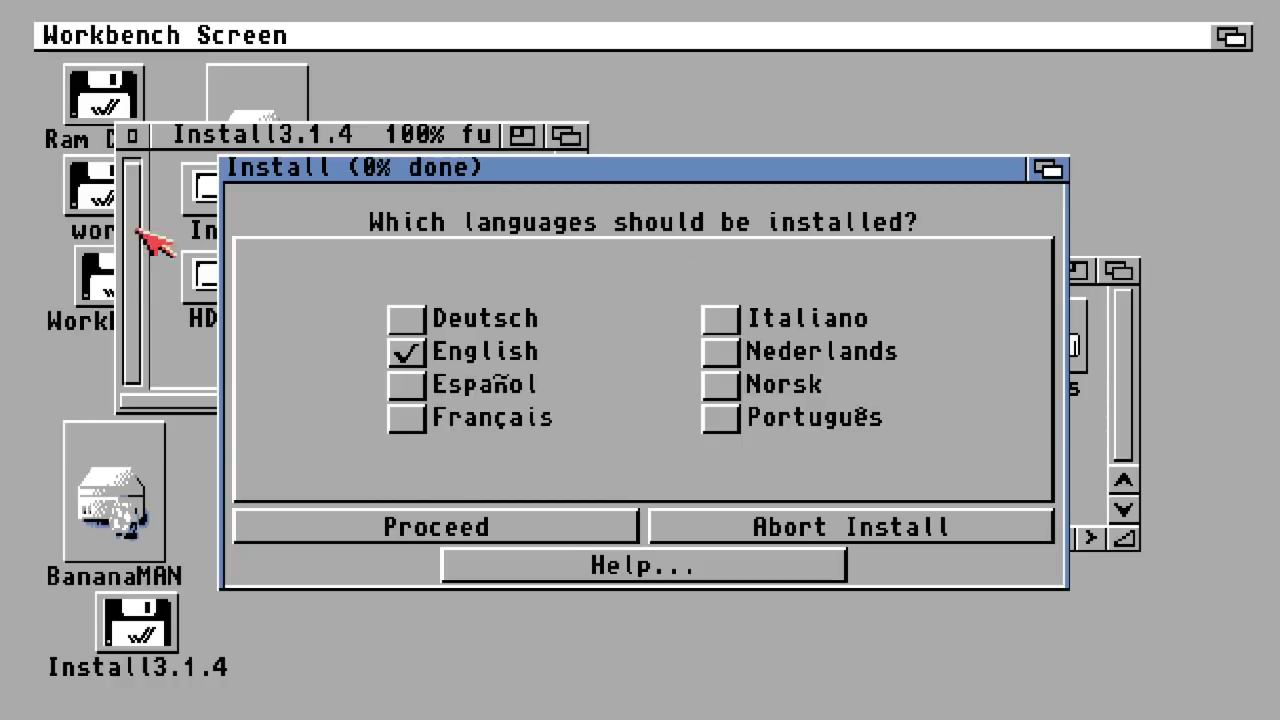
{"action": "left_click", "coordinate": [447, 522]}
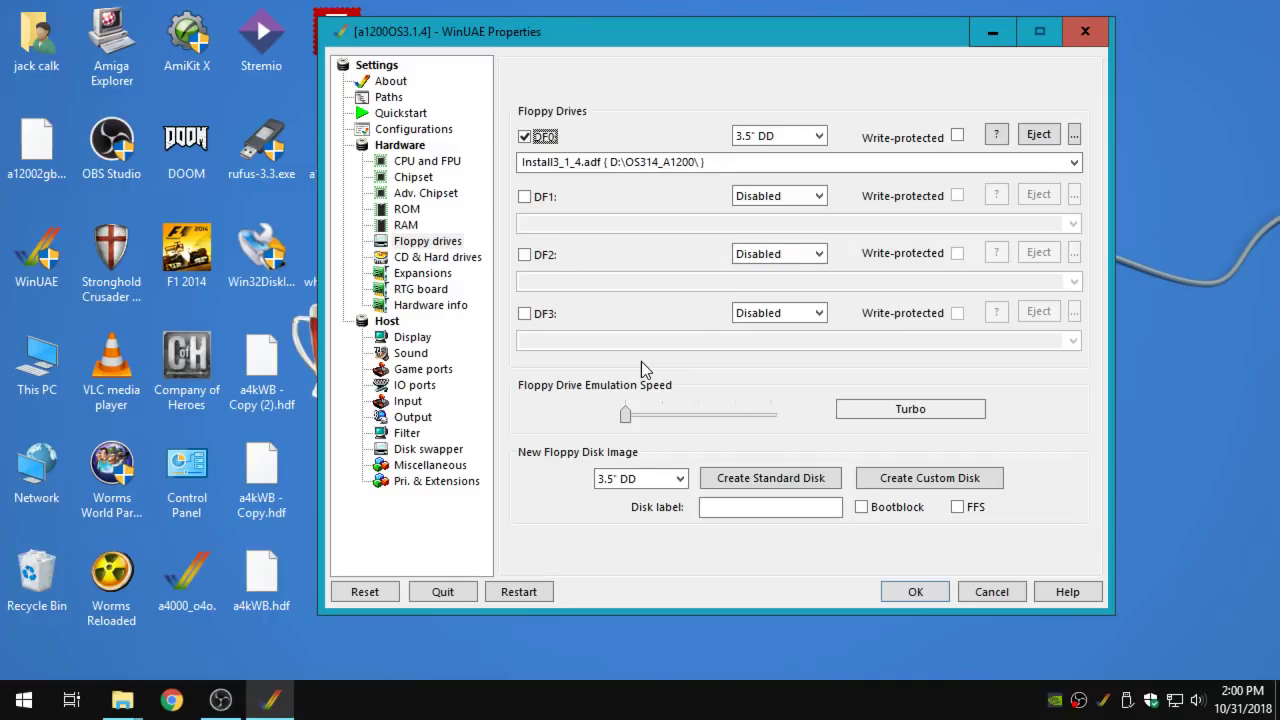
Insert Workbench3_1_4.adf from the OS314_A1200 folder into floppy drive DF0 and resume the emulation
{"action": "left_click_drag", "start_coordinate": [611, 31], "coordinate": [533, 41]}
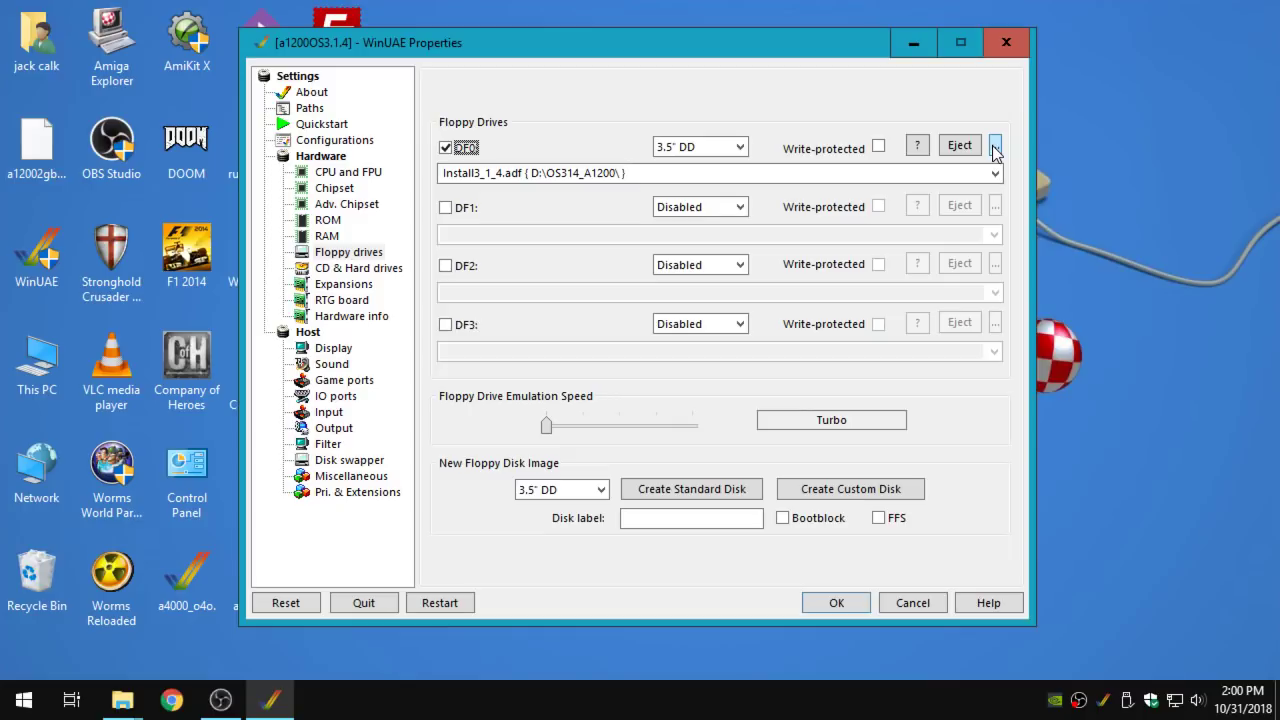
{"action": "left_click", "coordinate": [995, 147]}
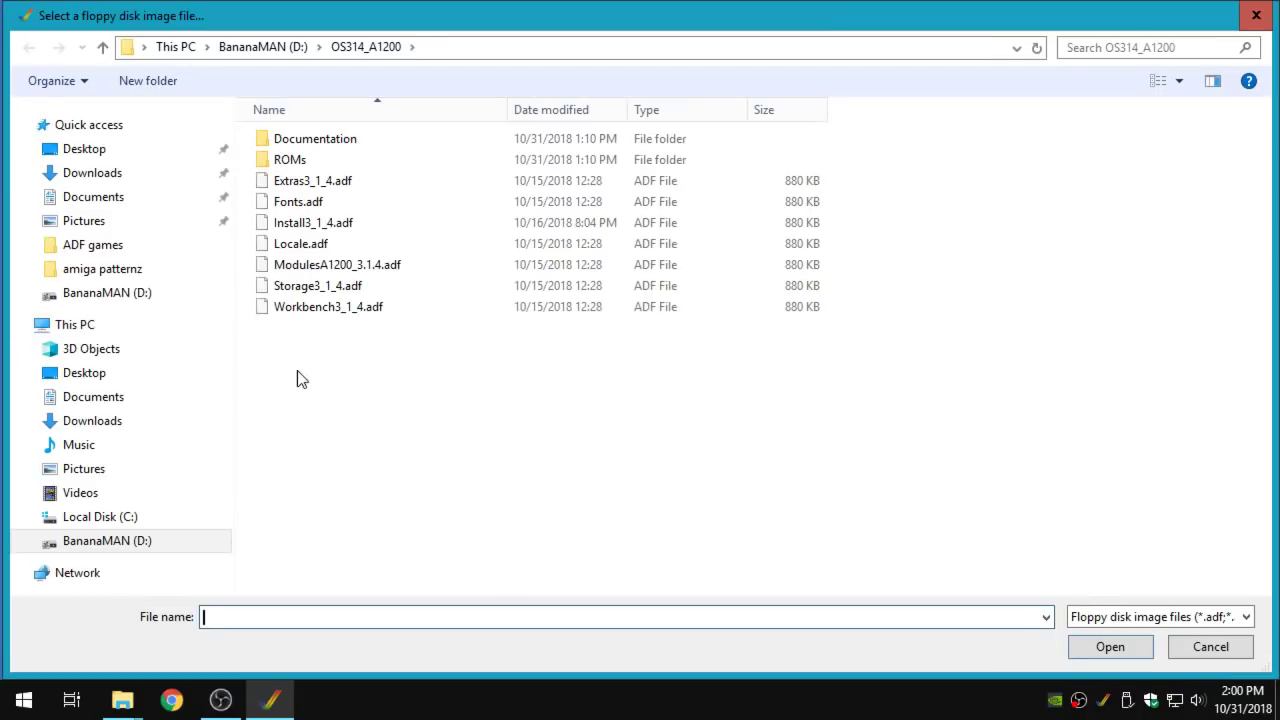
{"action": "double_click", "coordinate": [320, 307]}
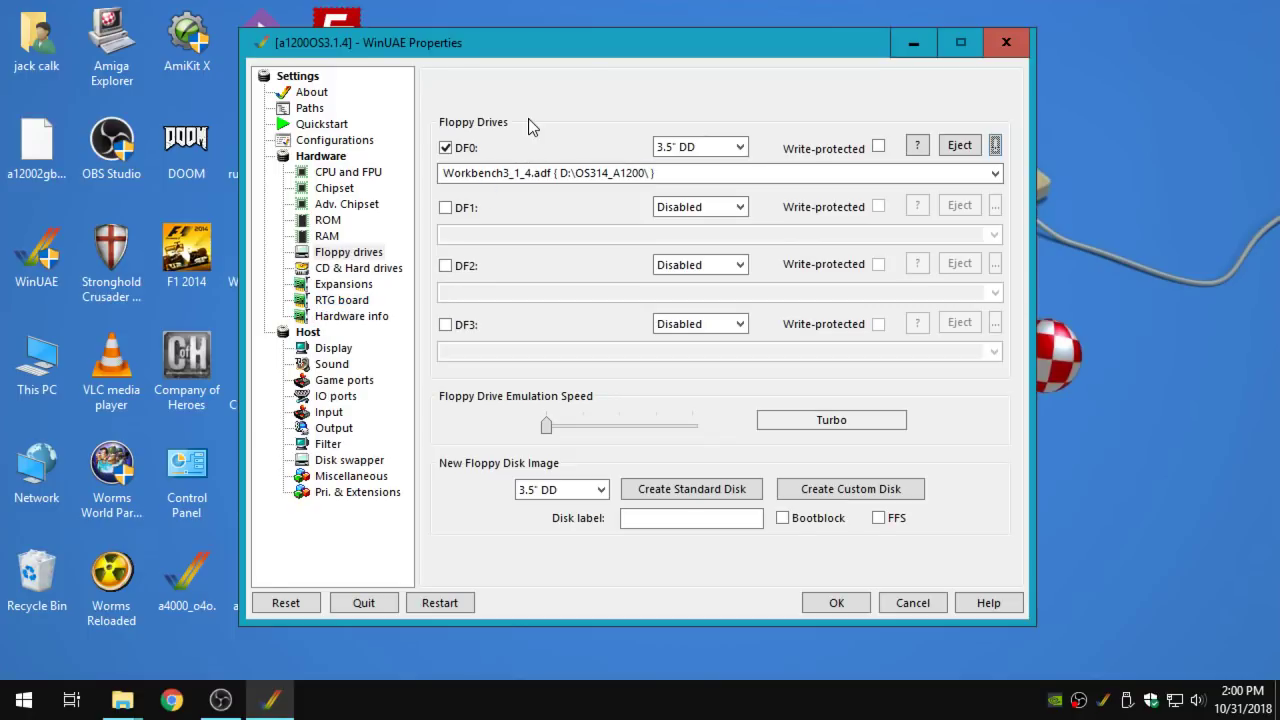
{"action": "left_click", "coordinate": [836, 604]}
Swap the disk image in floppy drive DF0 to Locale.adf and return to the installation
{"action": "left_click", "coordinate": [995, 146]}
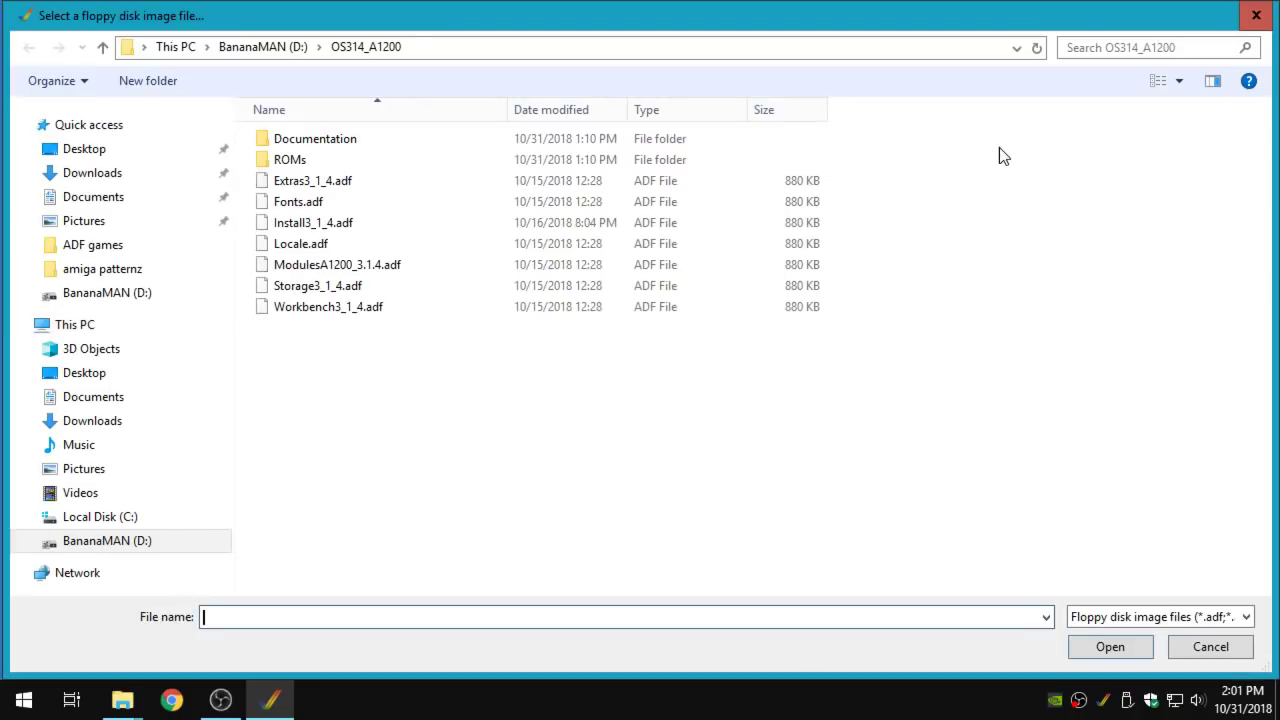
{"action": "left_click", "coordinate": [327, 249]}
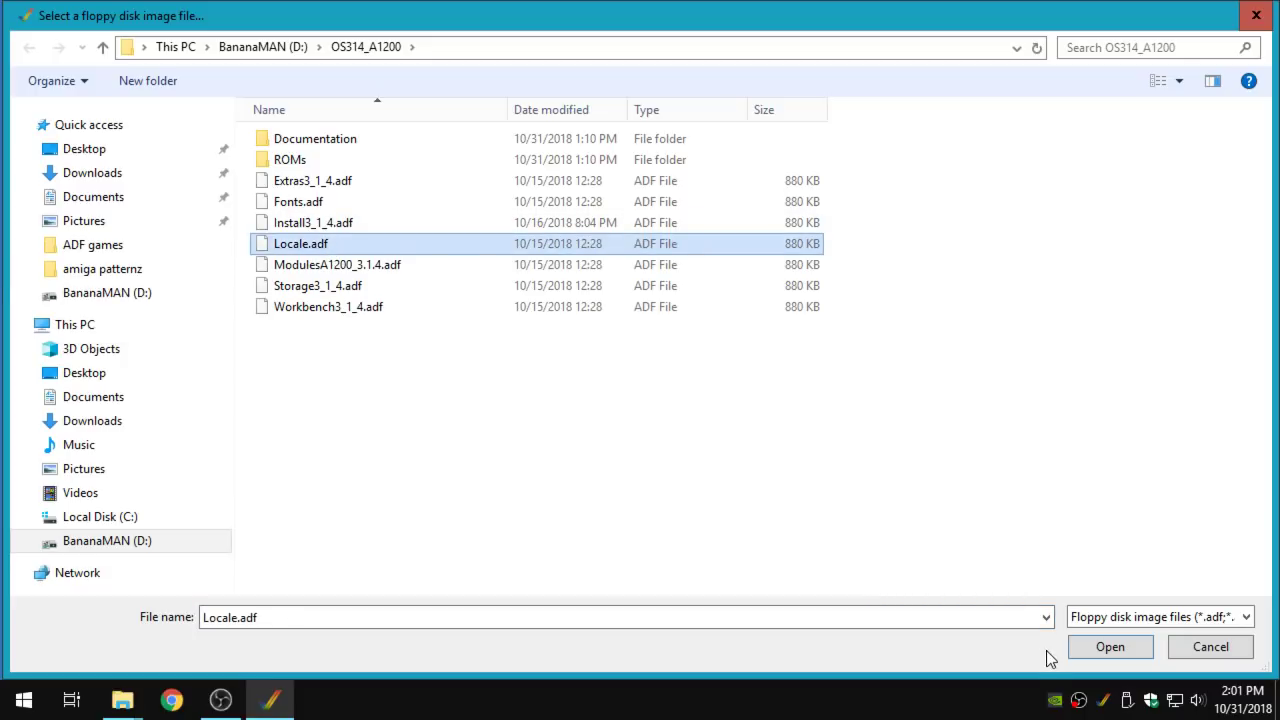
{"action": "double_click", "coordinate": [329, 247]}
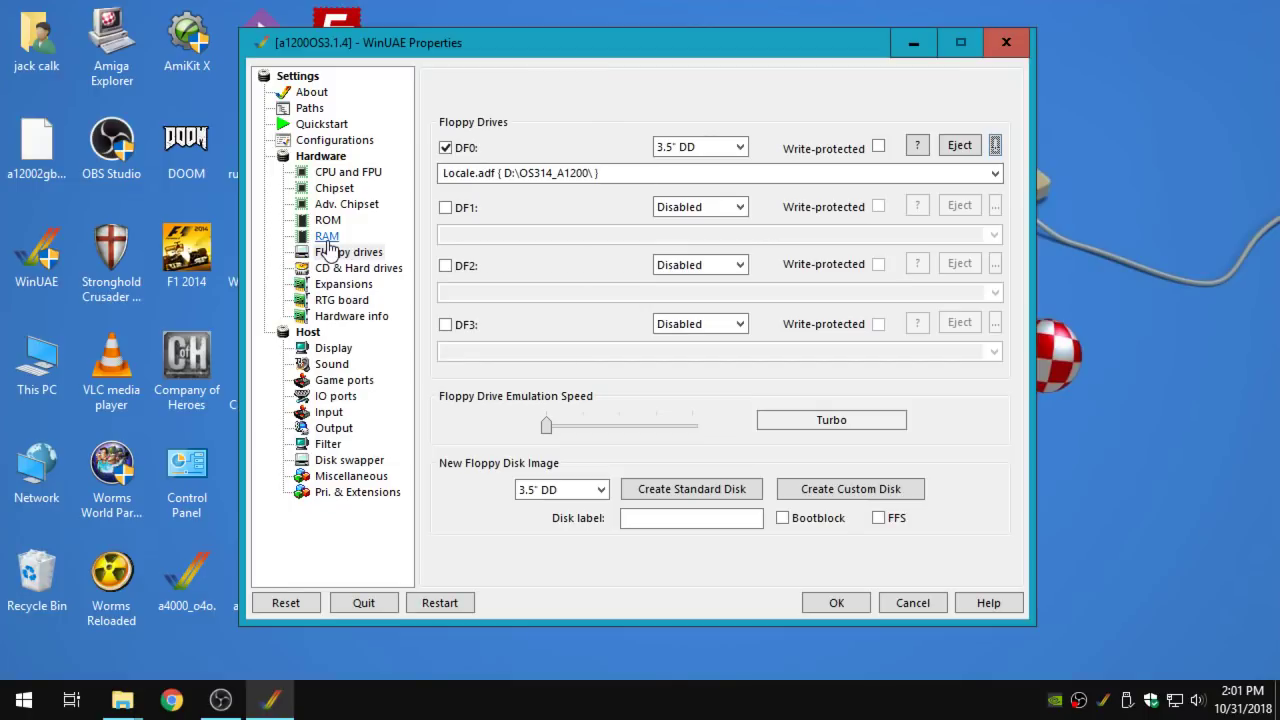
{"action": "left_click", "coordinate": [820, 602]}
Swap the disk image in floppy drive DF0 to Extras3_1_4.adf and return to the installation
{"action": "left_click", "coordinate": [995, 147]}
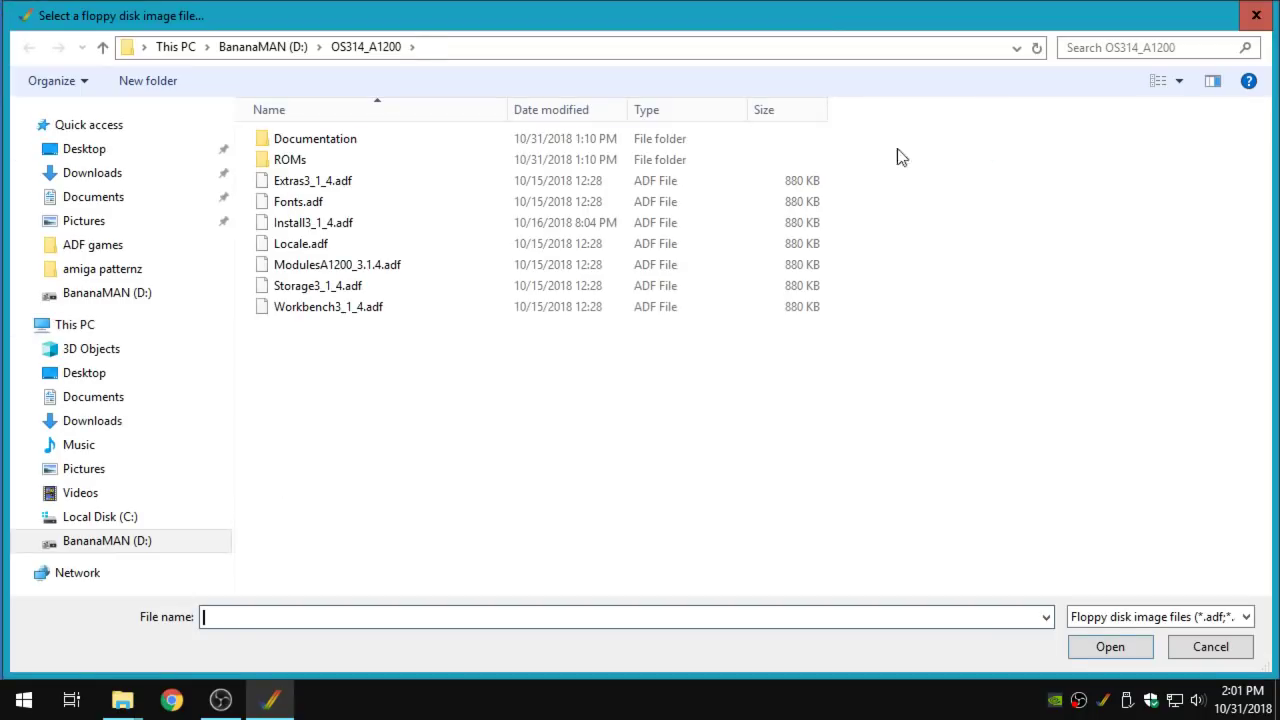
{"action": "left_click", "coordinate": [323, 188]}
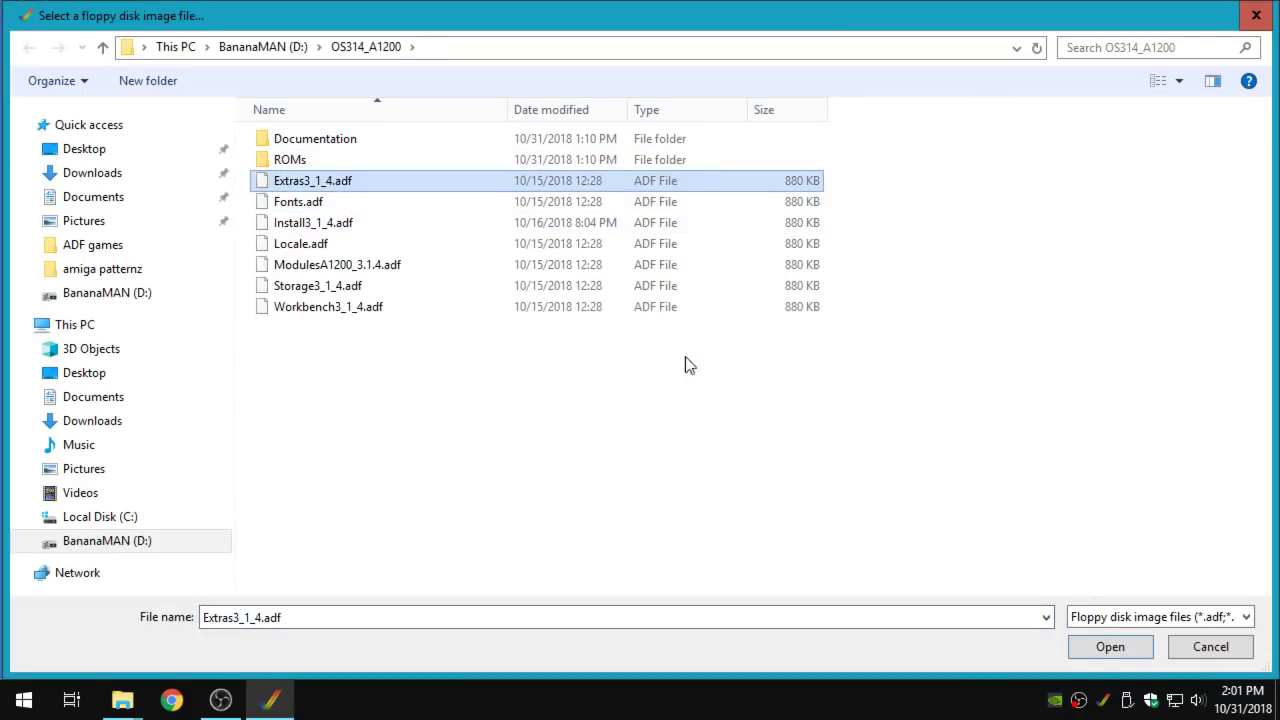
{"action": "left_click", "coordinate": [1105, 650]}
{"action": "left_click", "coordinate": [851, 604]}
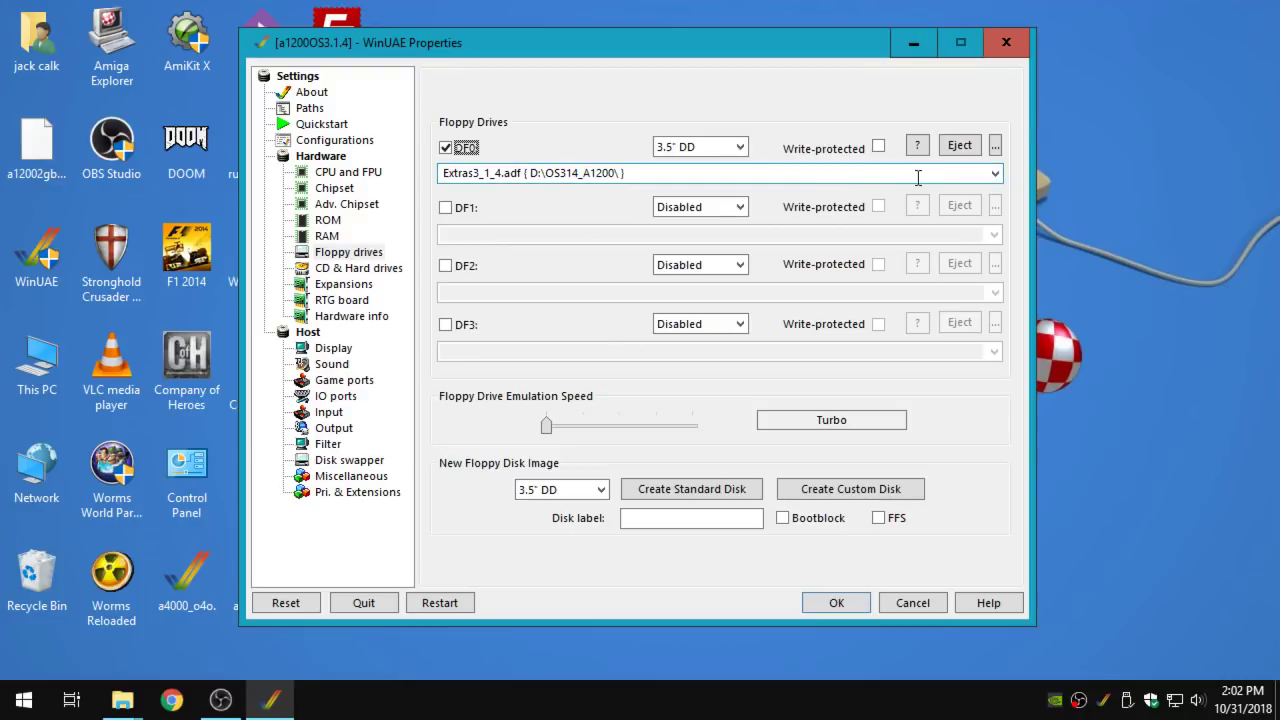
Swap the disk image in floppy drive DF0 to Fonts.adf and resume the installation
{"action": "left_click", "coordinate": [995, 146]}
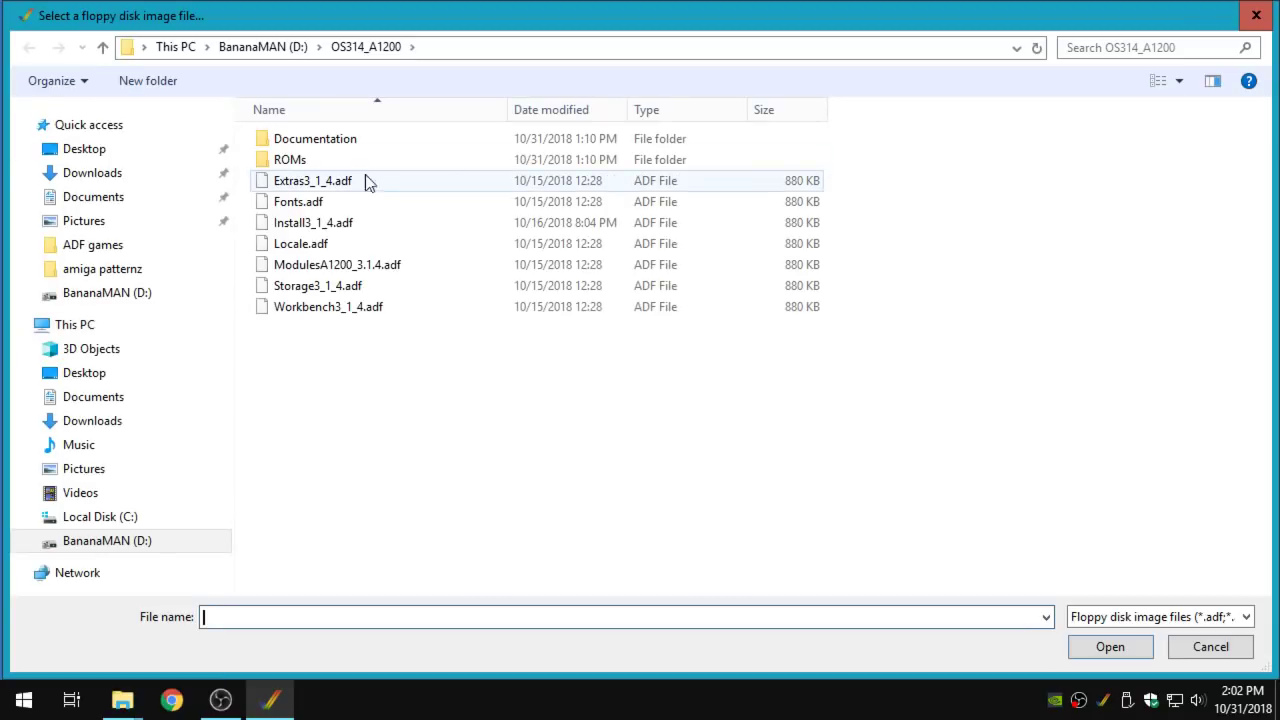
{"action": "left_click", "coordinate": [299, 210]}
{"action": "left_click", "coordinate": [299, 211]}
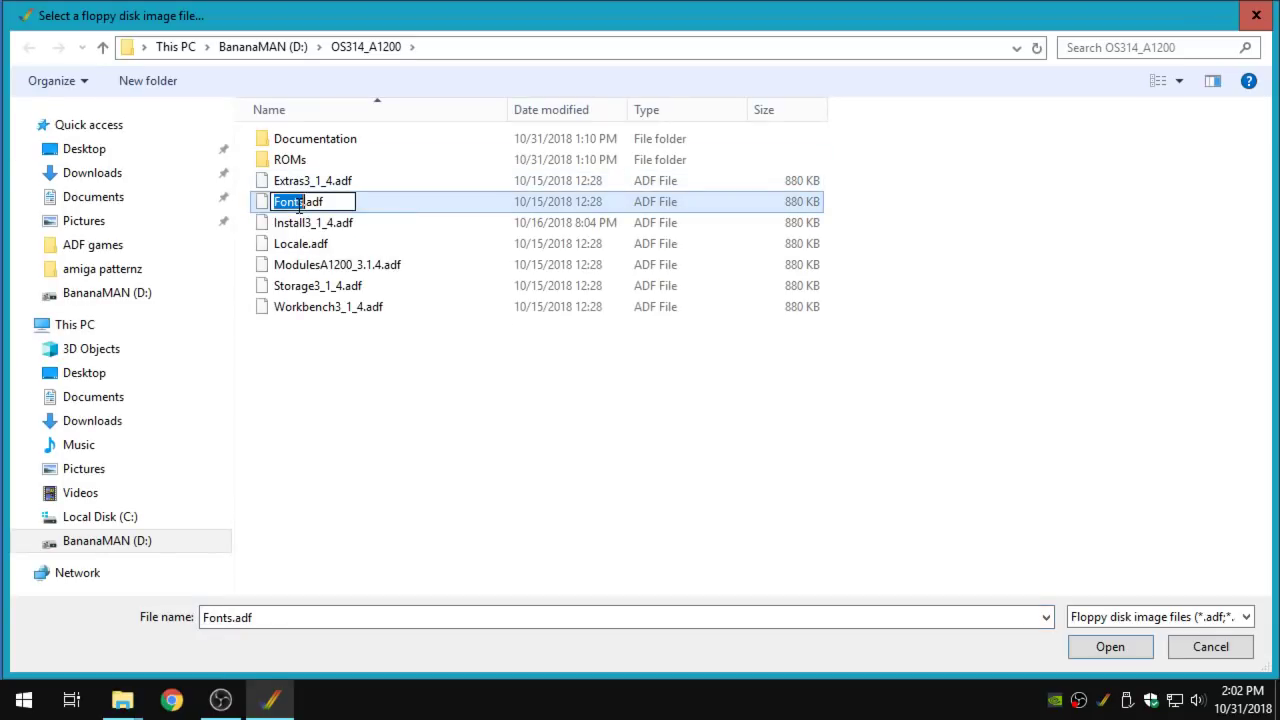
{"action": "double_click", "coordinate": [263, 204]}
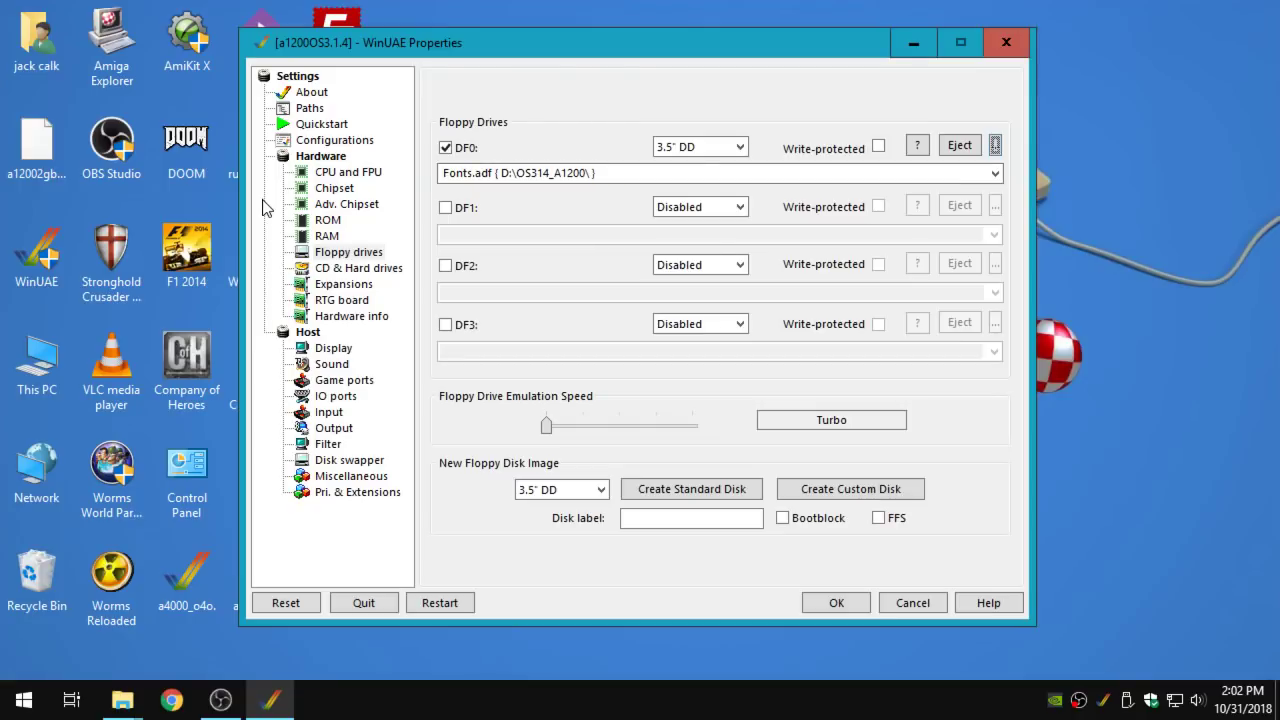
{"action": "left_click", "coordinate": [844, 599]}
Swap the disk image in floppy drive DF0 to Storage3_1_4.adf and continue the installation
{"action": "left_click", "coordinate": [995, 146]}
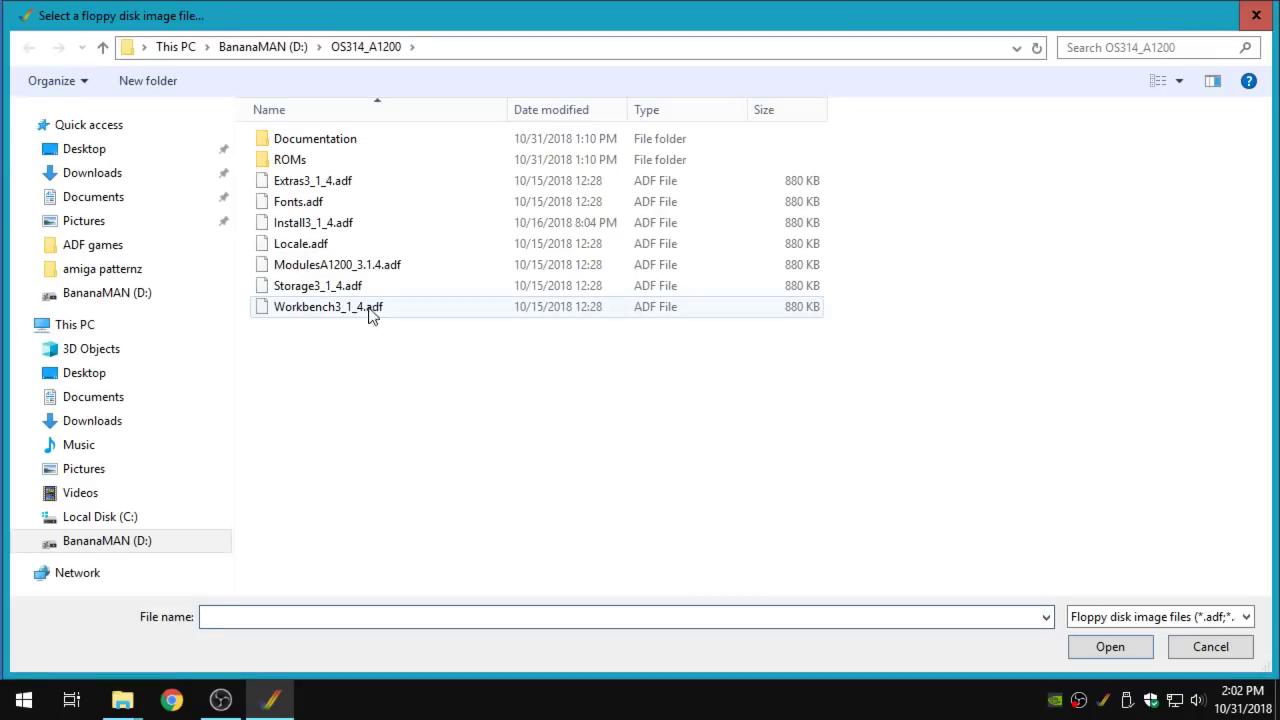
{"action": "double_click", "coordinate": [318, 289]}
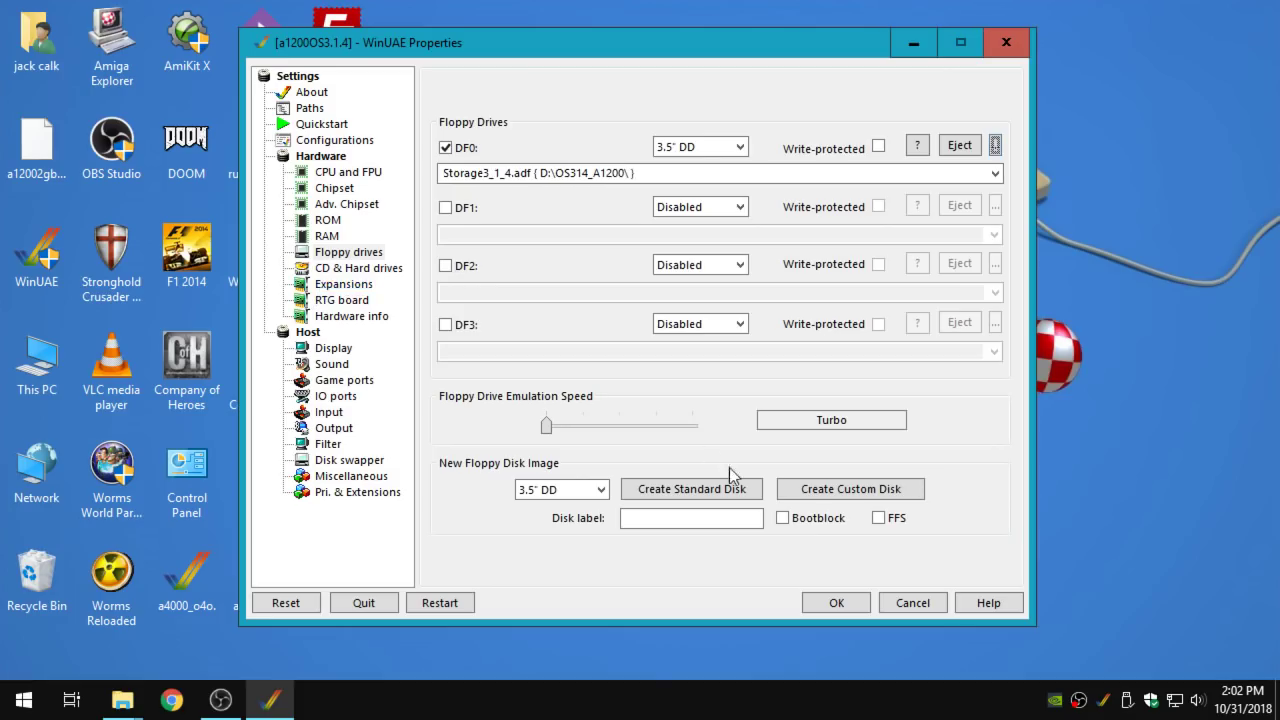
{"action": "left_click", "coordinate": [850, 598]}
Put Install3_1_4.adf back into floppy drive DF0 and return to the installer
{"action": "left_click", "coordinate": [995, 146]}
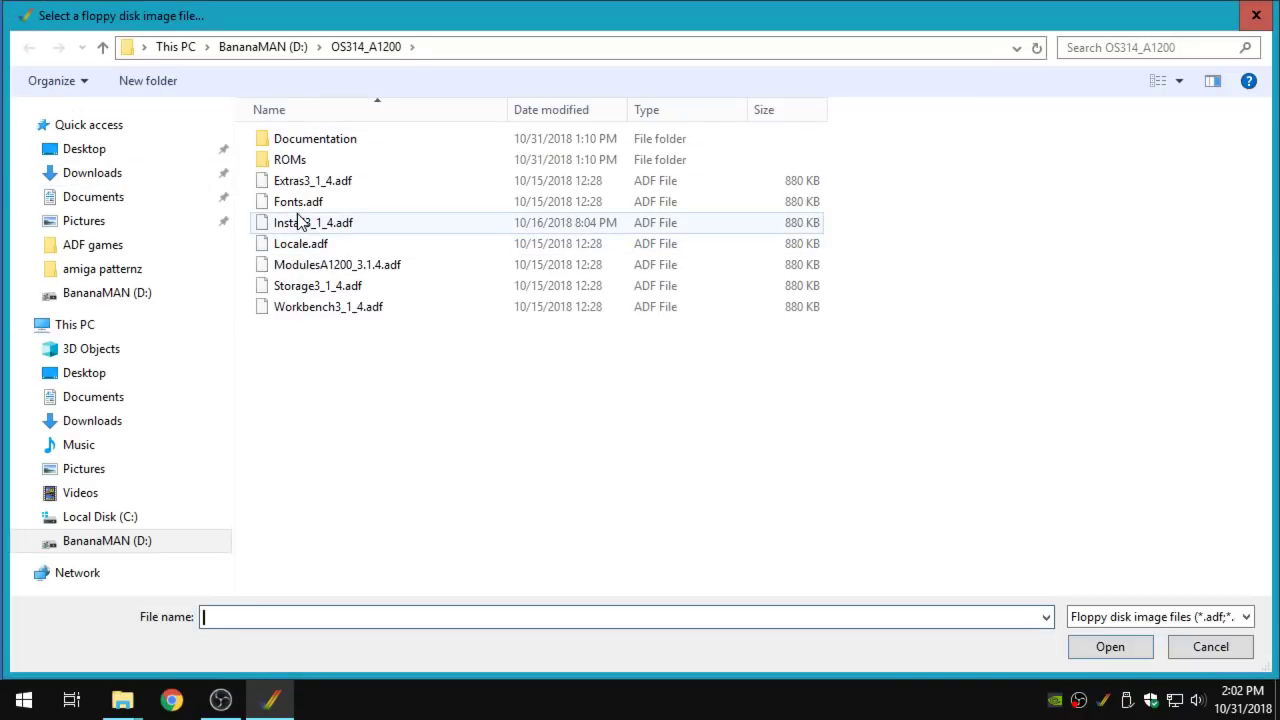
{"action": "double_click", "coordinate": [305, 222]}
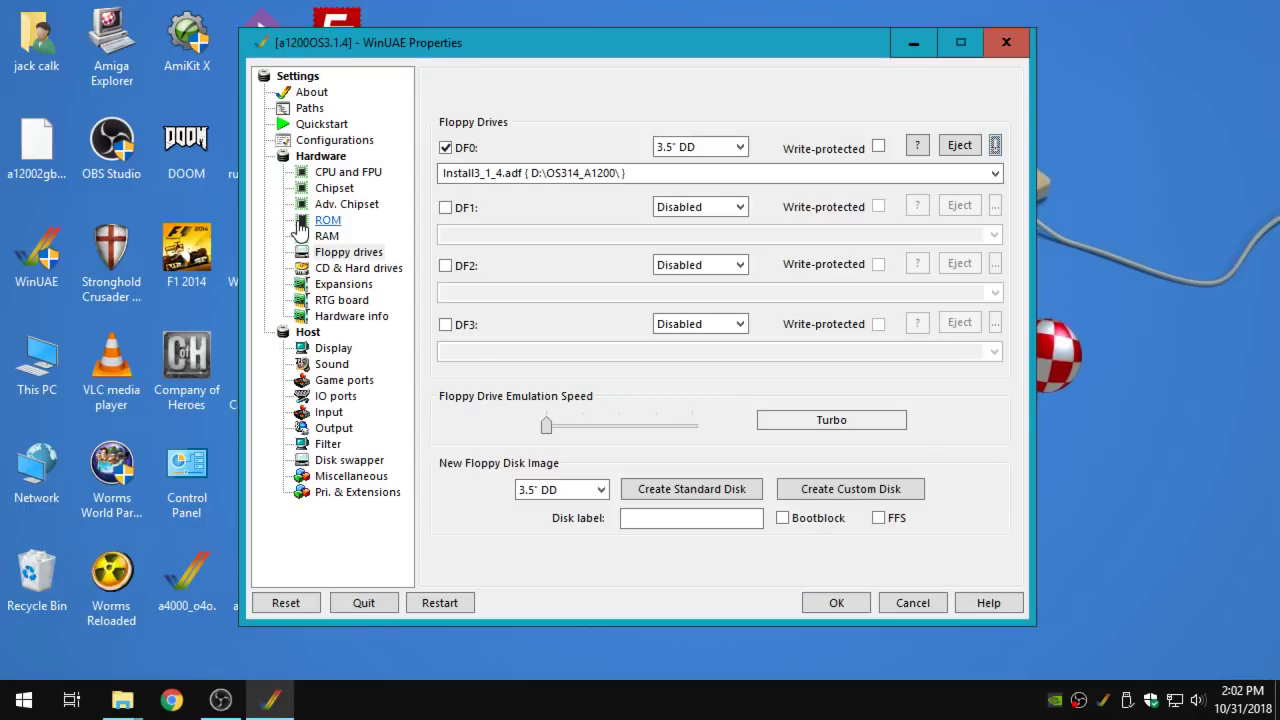
{"action": "left_click", "coordinate": [828, 601]}
Eject the install disk from floppy drive DF0 and proceed with the reboot that completes the installation
{"action": "left_click", "coordinate": [977, 146]}
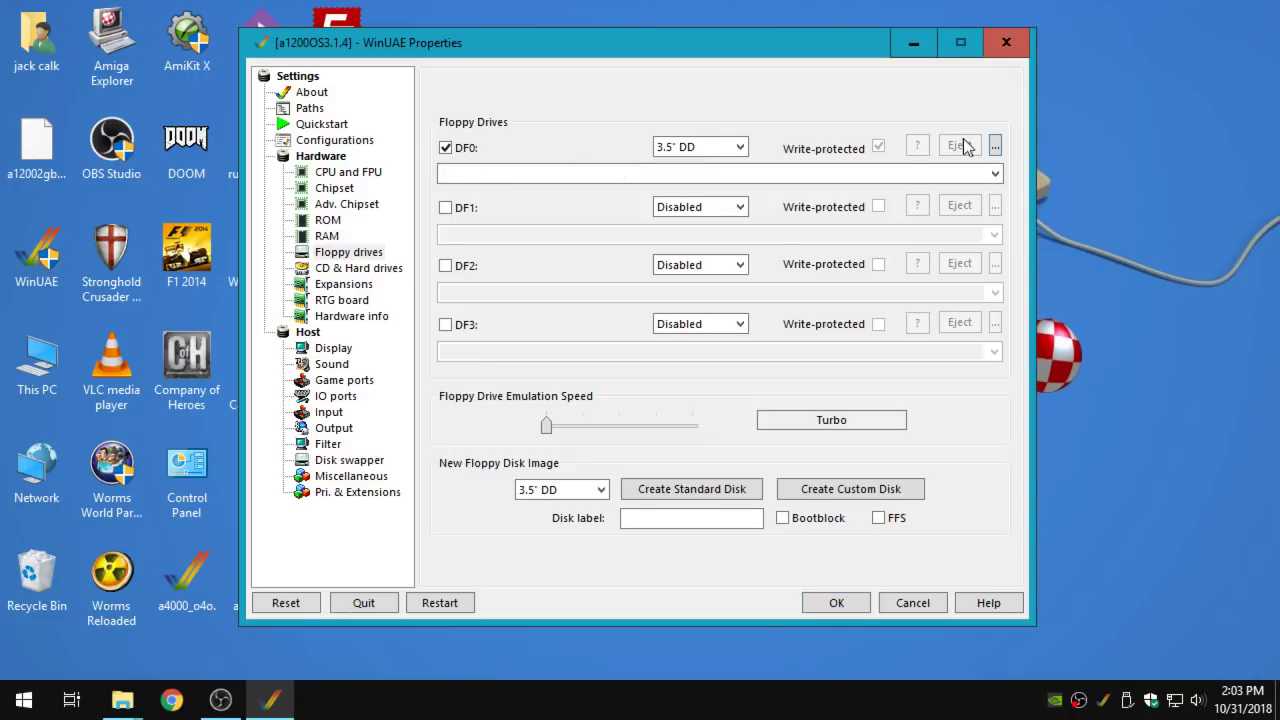
{"action": "left_click", "coordinate": [818, 606]}
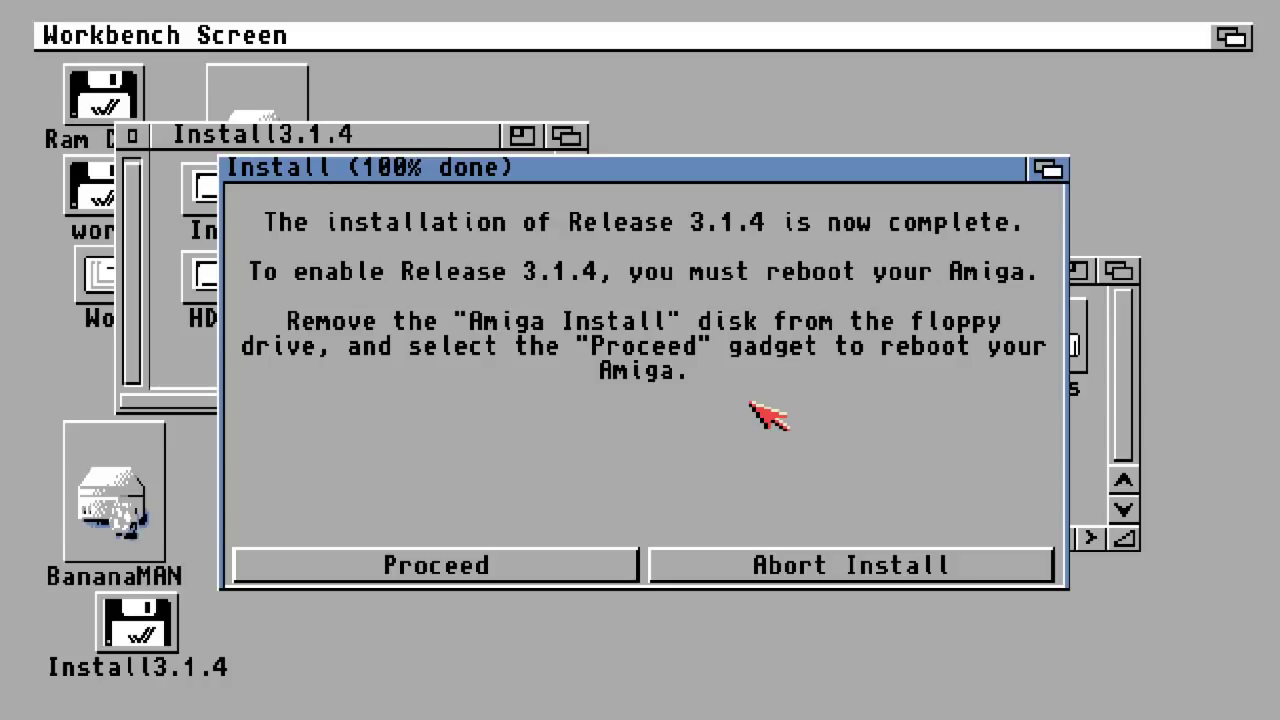
{"action": "left_click", "coordinate": [429, 557]}
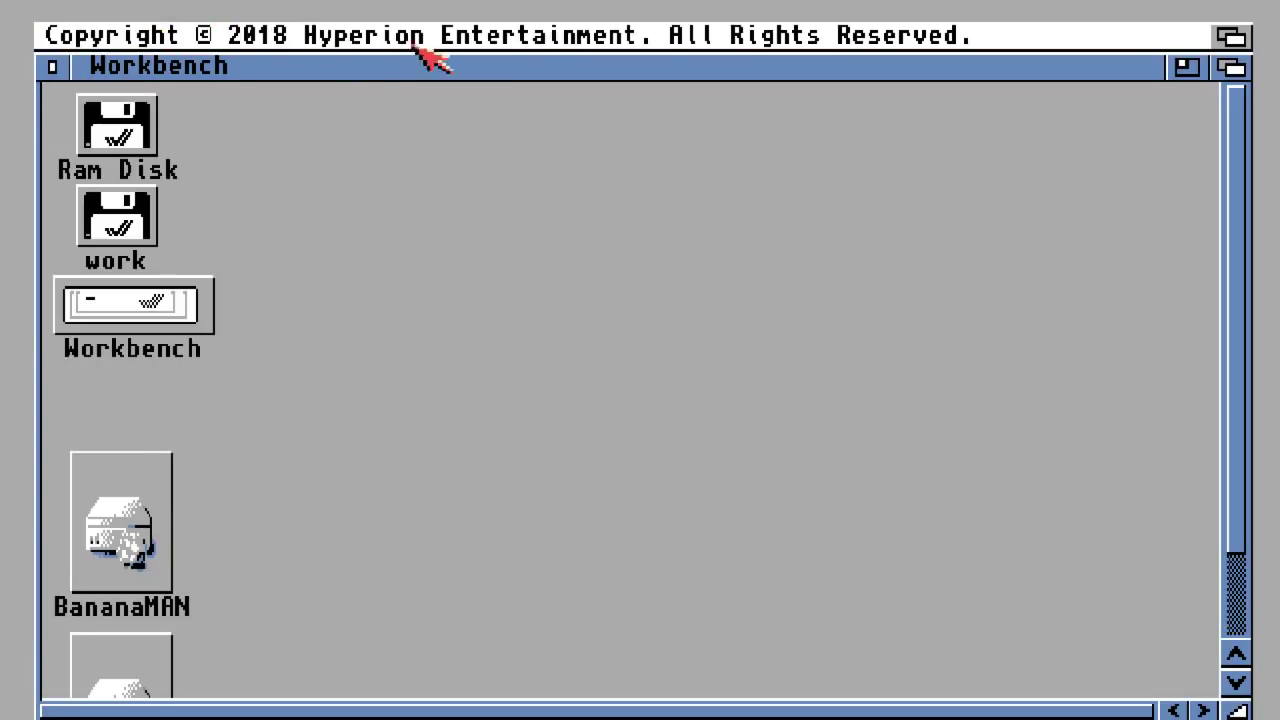
Turn the main Workbench window into a backdrop
{"action": "right_click", "coordinate": [114, 29]}
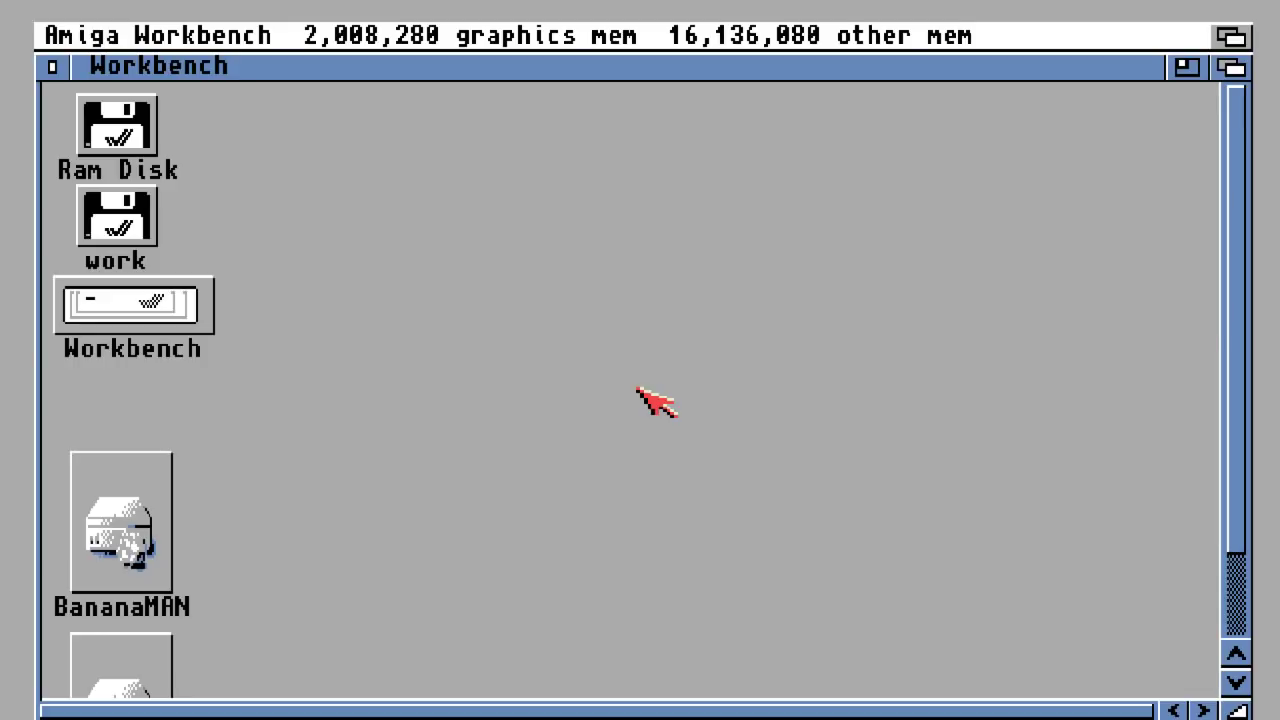
{"action": "right_click", "coordinate": [57, 34]}
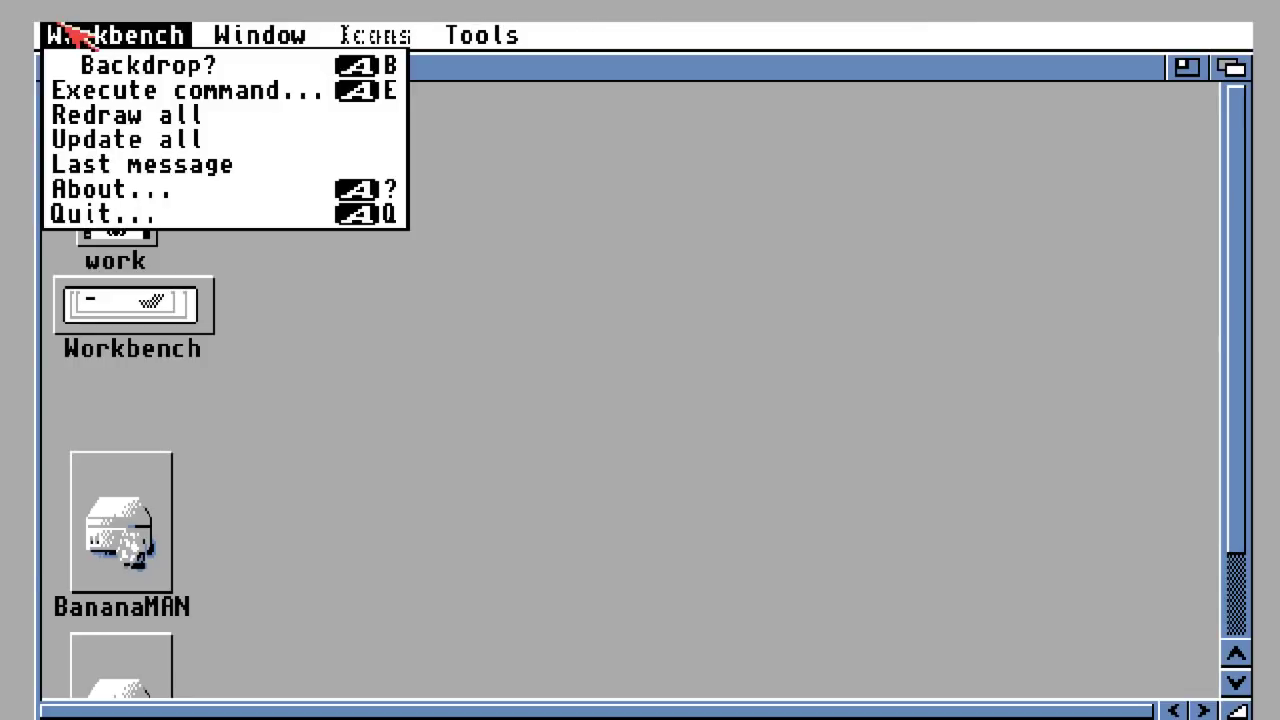
{"action": "left_click", "coordinate": [66, 64]}
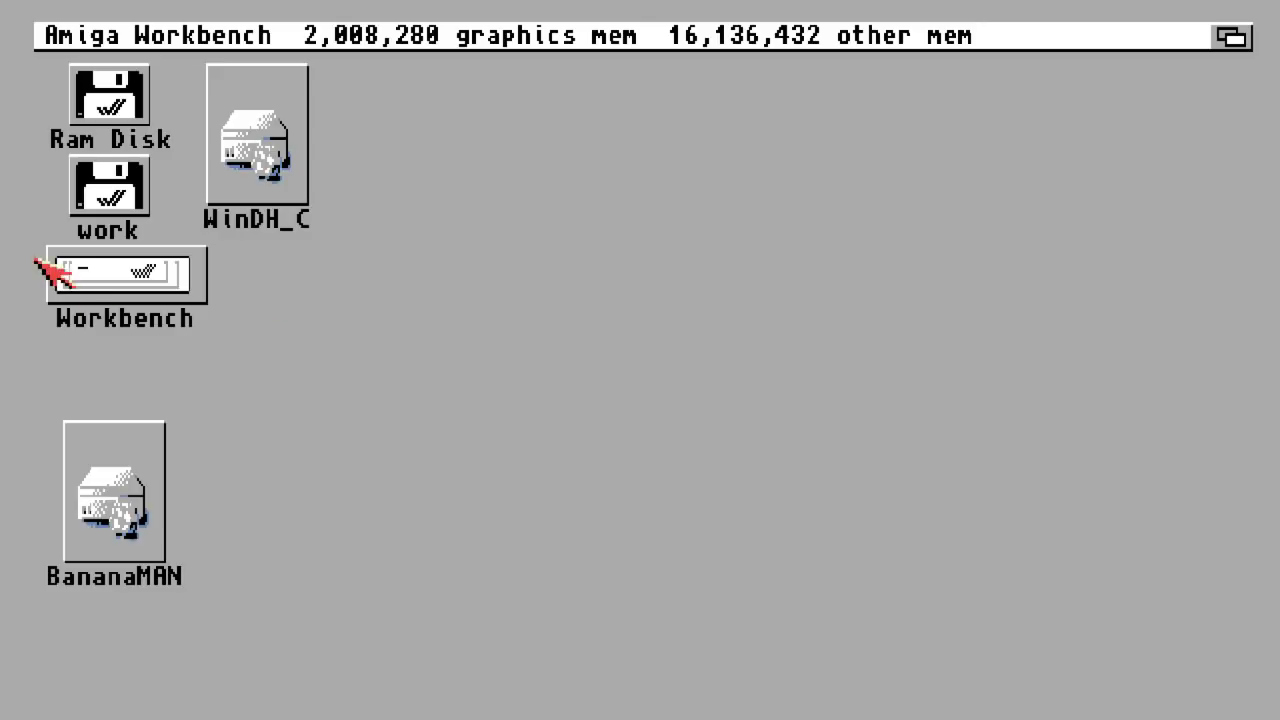
In the ScreenMode preferences from the Workbench disk's Prefs drawer, raise the colors to 256 and save
{"action": "double_click", "coordinate": [195, 288]}
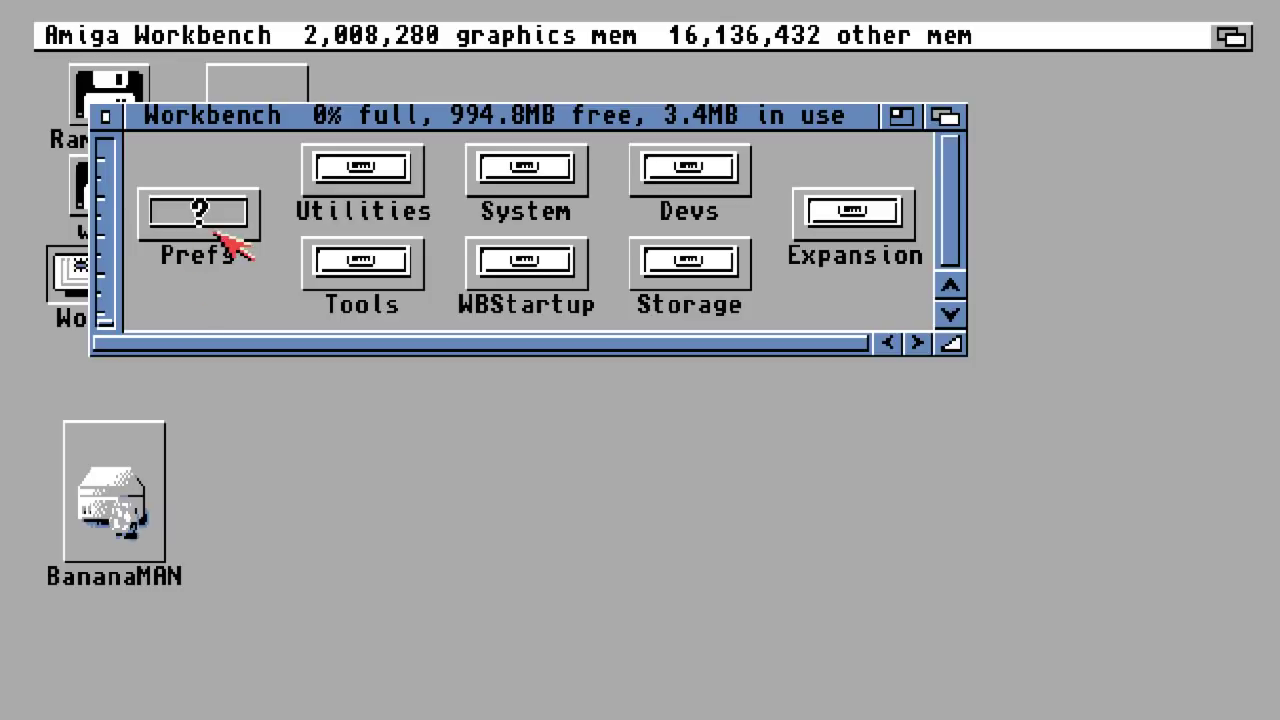
{"action": "double_click", "coordinate": [228, 244]}
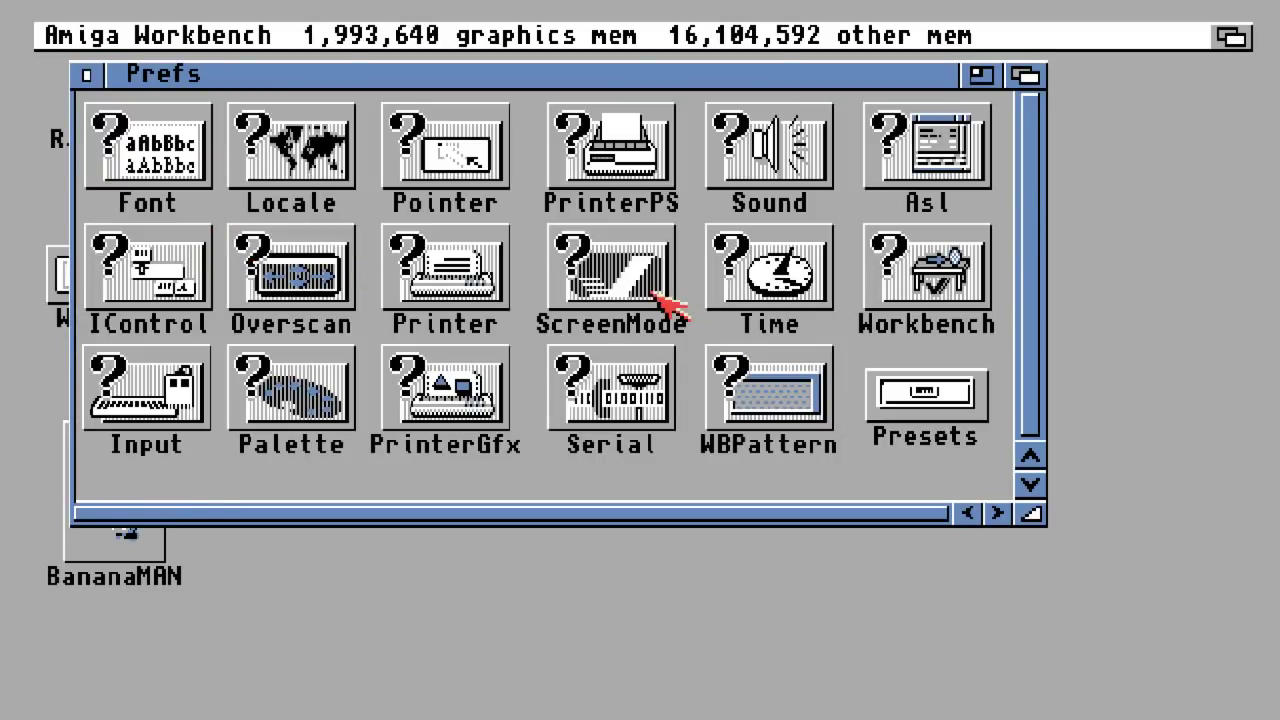
{"action": "double_click", "coordinate": [660, 298]}
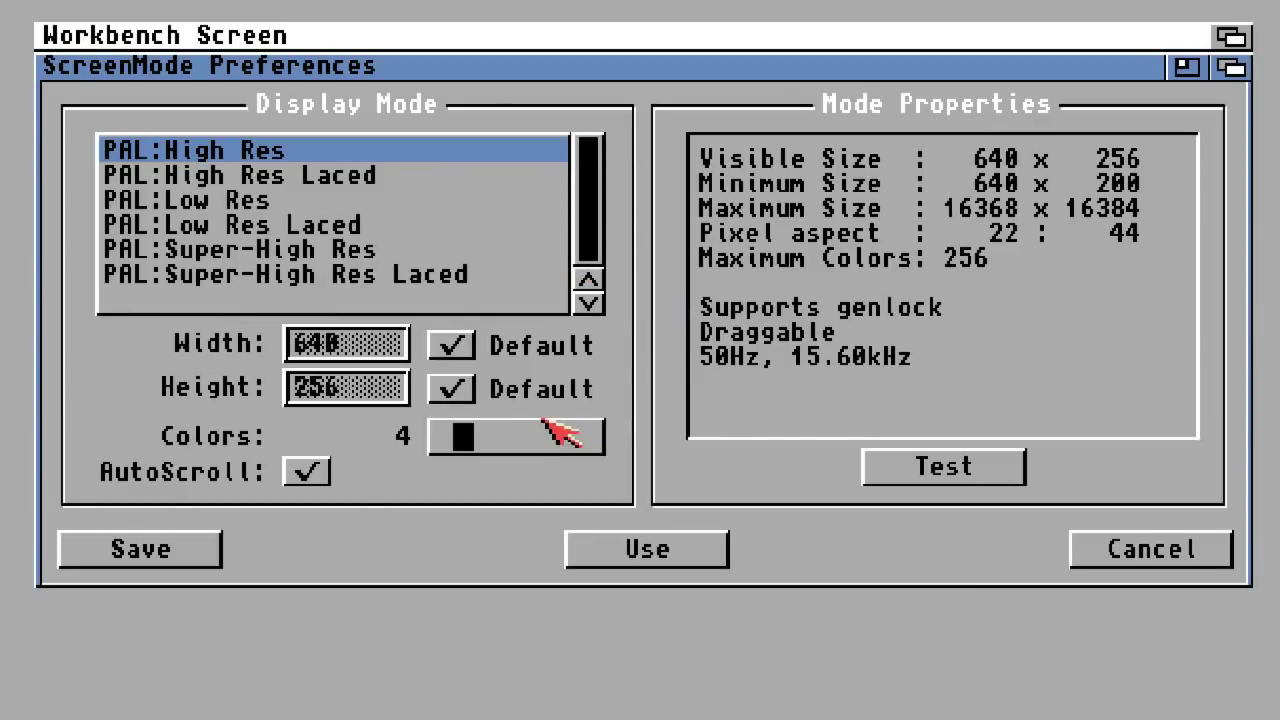
{"action": "left_click_drag", "start_coordinate": [468, 437], "coordinate": [650, 441]}
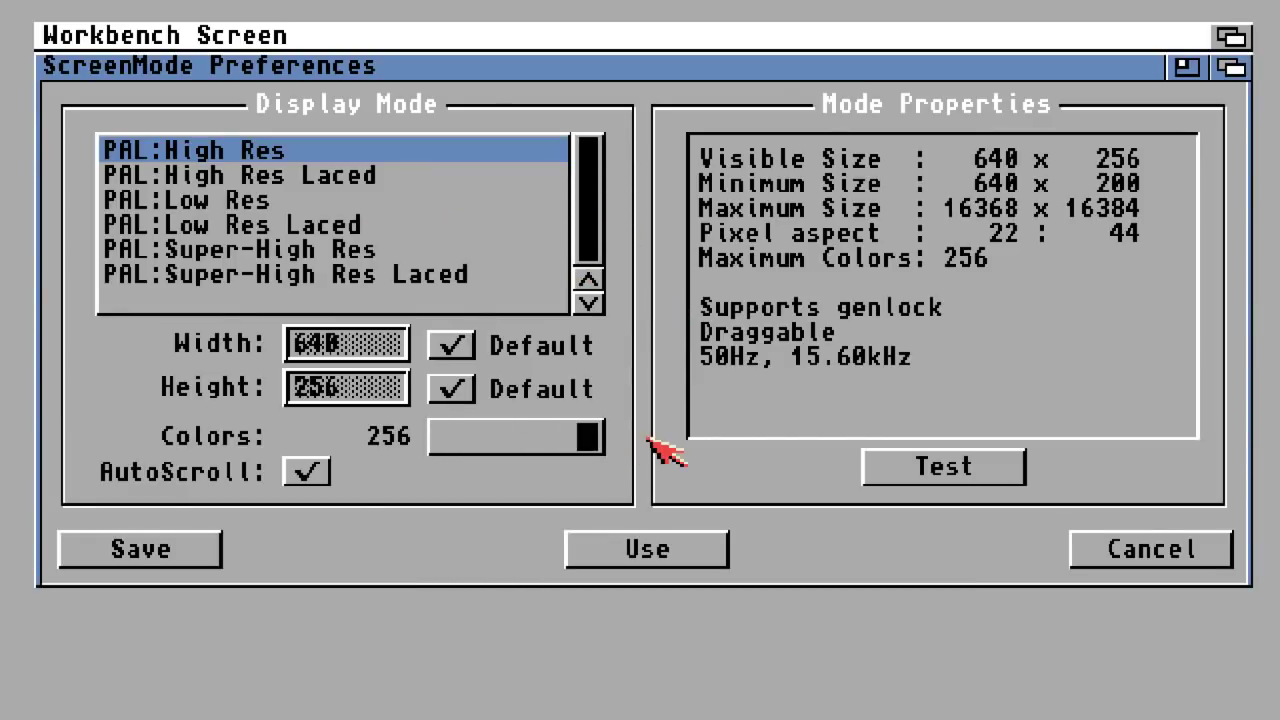
{"action": "left_click", "coordinate": [208, 551]}
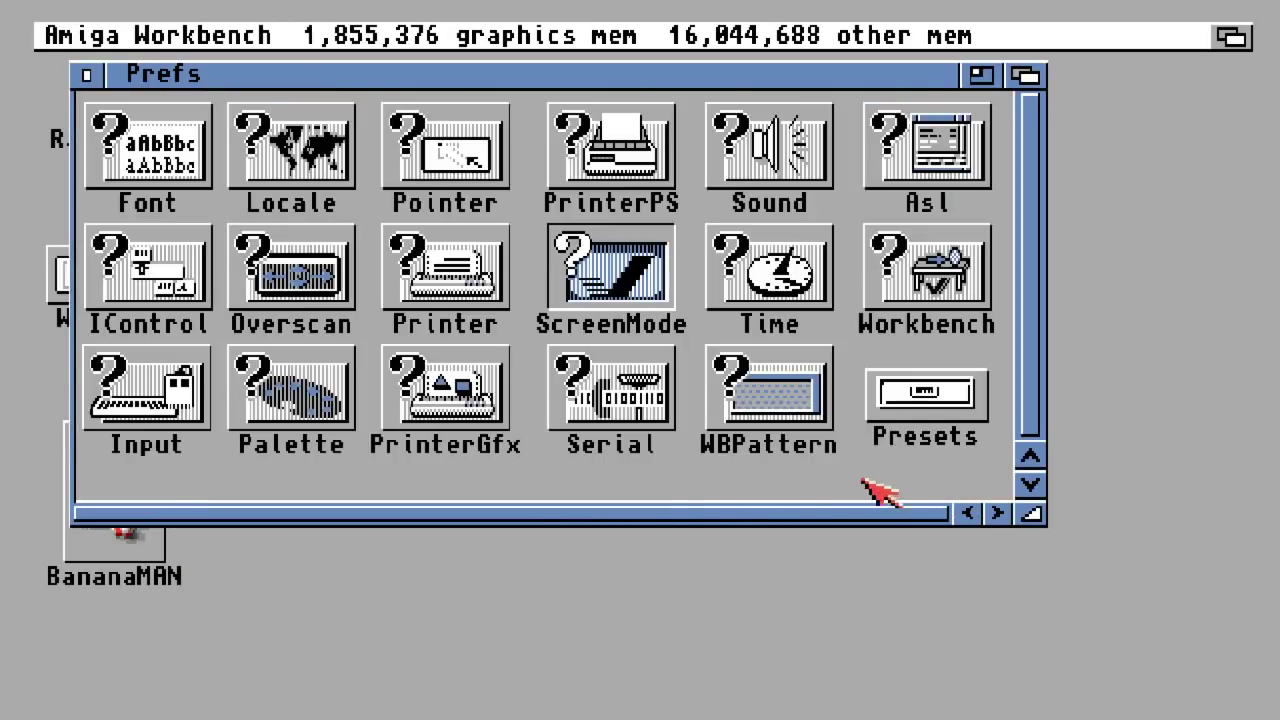
In the Workbench preferences, enable Set MagicWB Colors, set the icon quality to Best, save, and close the open drawers
{"action": "double_click", "coordinate": [958, 280]}
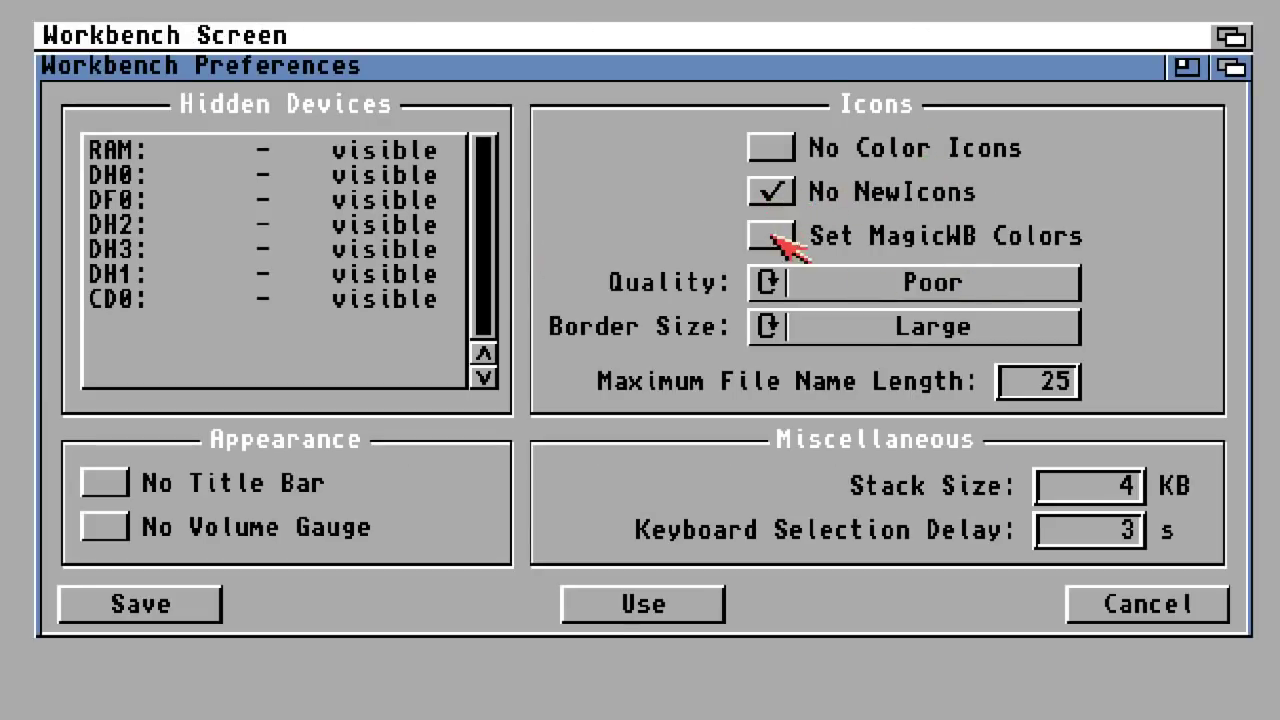
{"action": "left_click", "coordinate": [782, 286]}
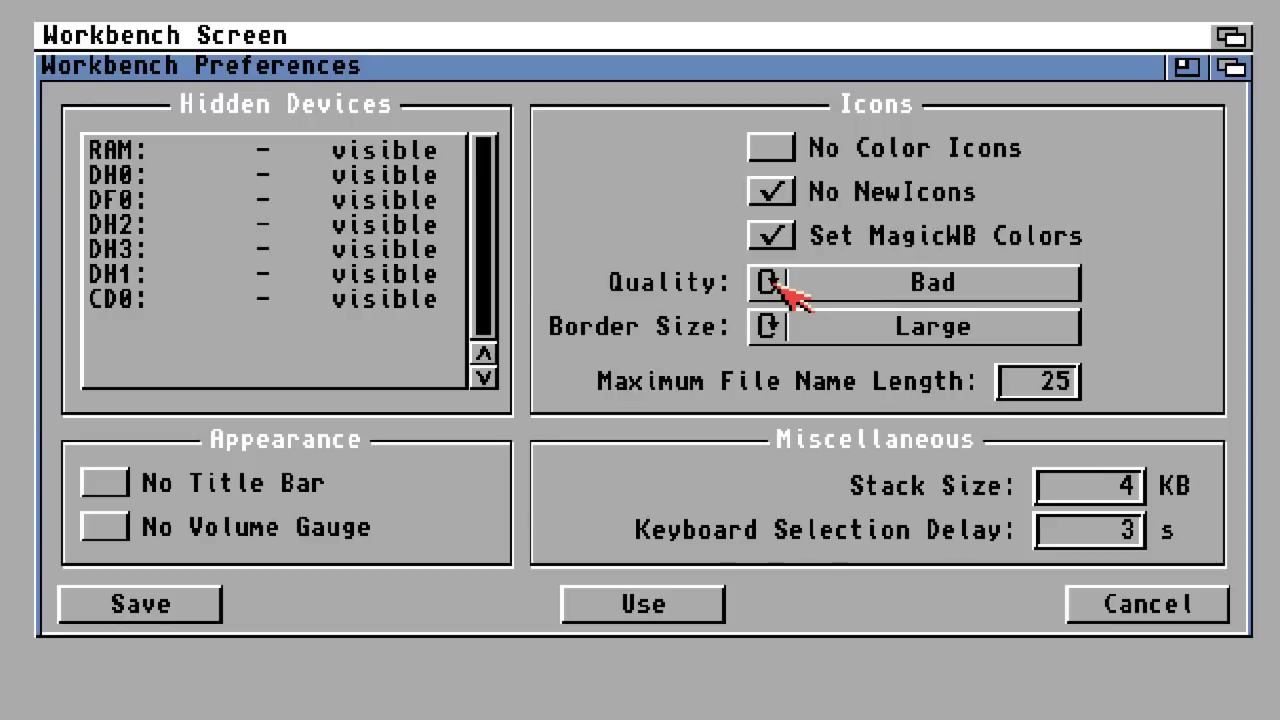
{"action": "left_click", "coordinate": [782, 286]}
{"action": "left_click", "coordinate": [140, 606]}
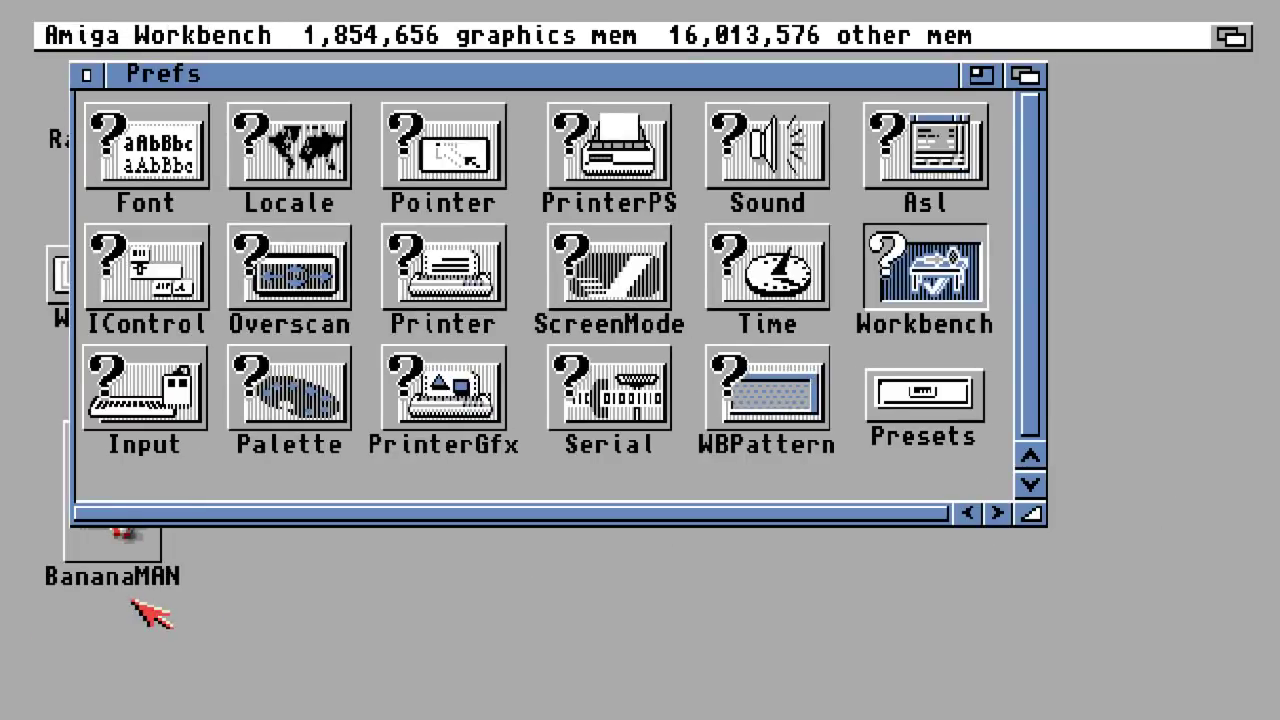
{"action": "left_click", "coordinate": [85, 75]}
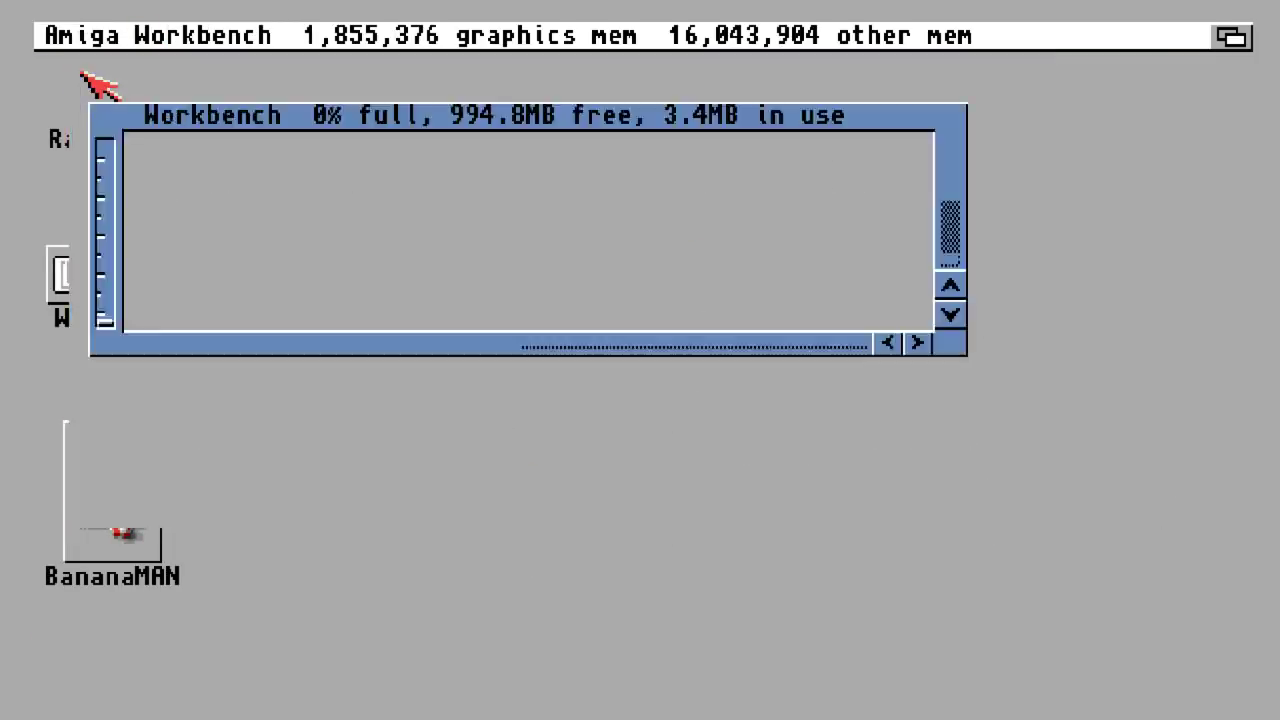
{"action": "left_click", "coordinate": [105, 117]}
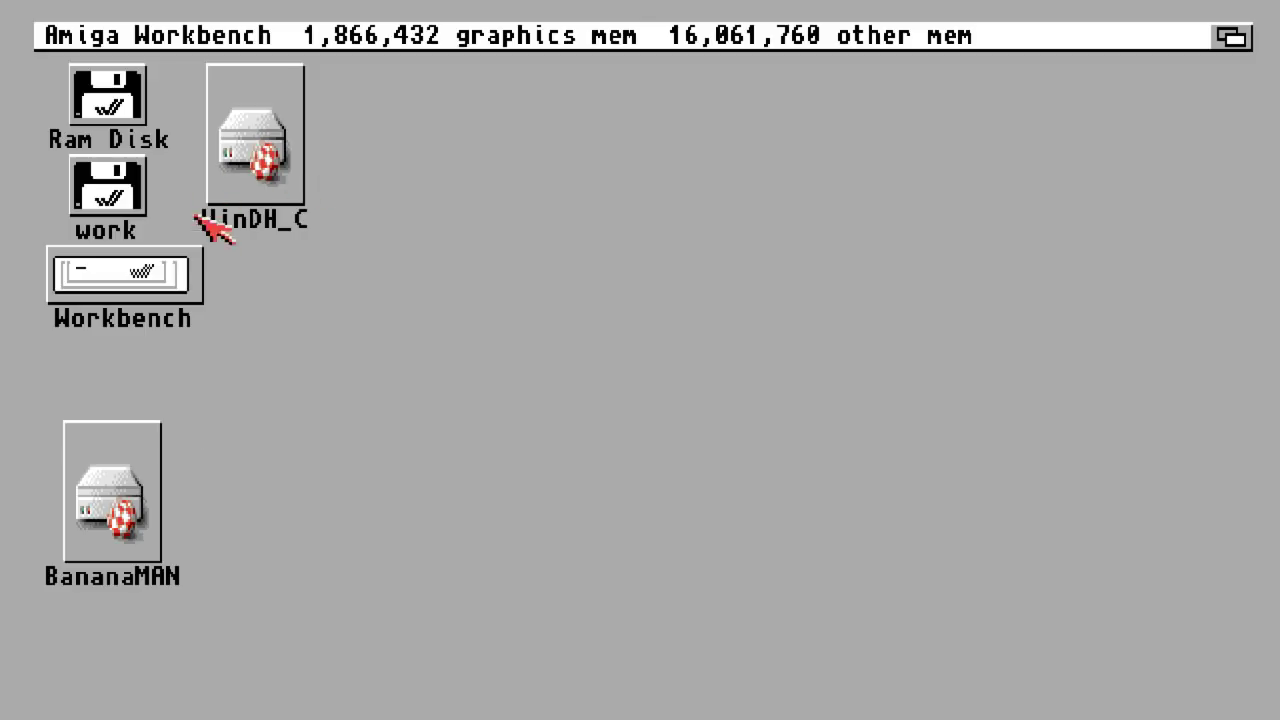
Reopen the Workbench preferences, set the icon border size to No Border, save, and close the Prefs and Workbench windows
{"action": "double_click", "coordinate": [189, 277]}
{"action": "double_click", "coordinate": [247, 234]}
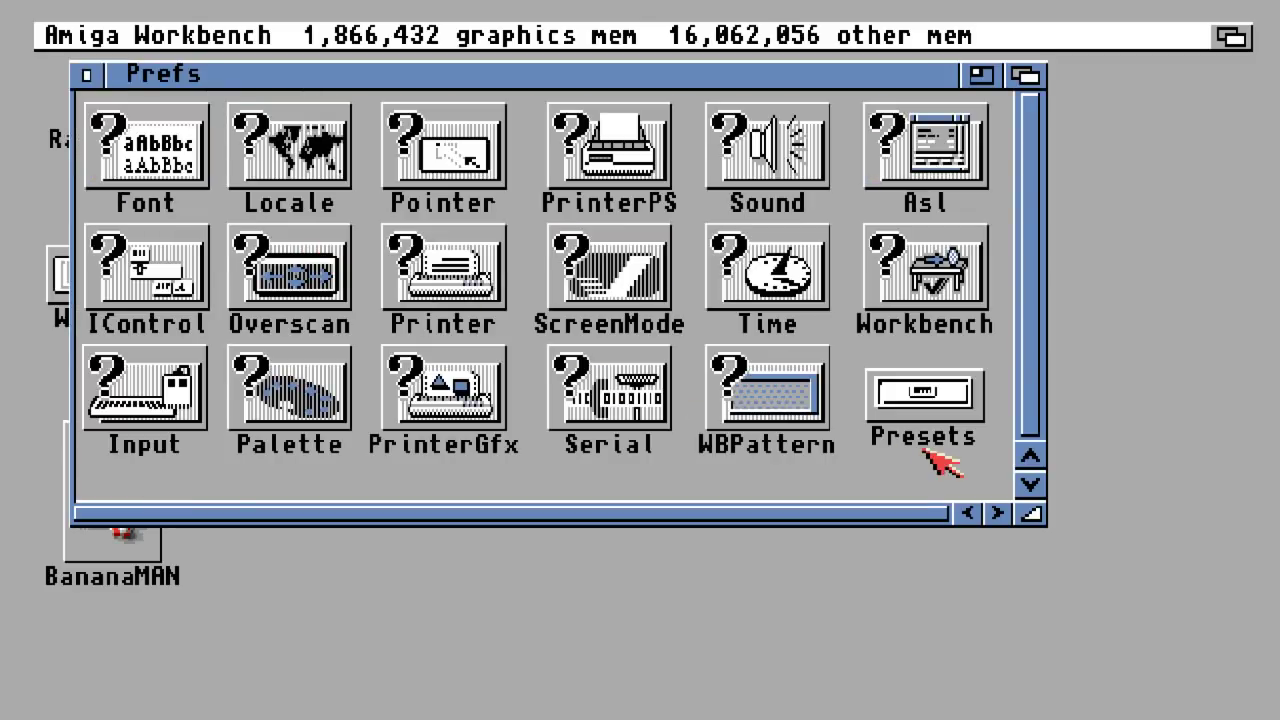
{"action": "double_click", "coordinate": [808, 427]}
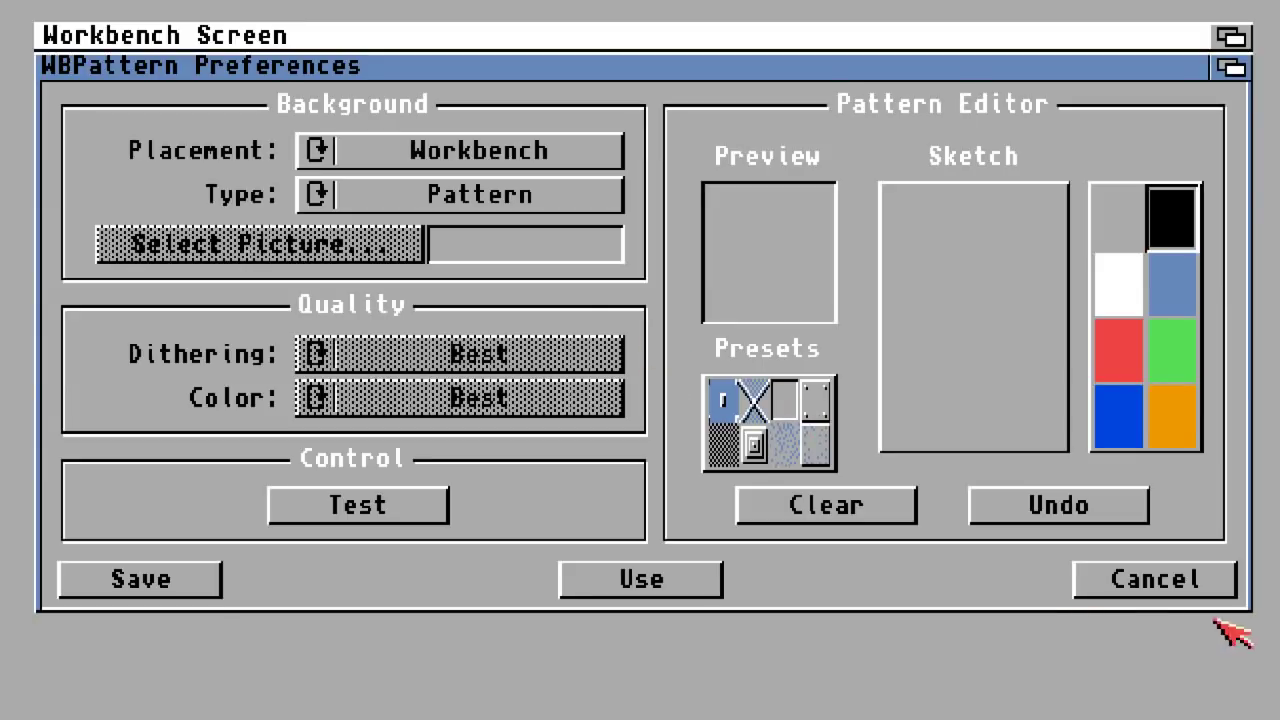
{"action": "left_click", "coordinate": [1190, 586]}
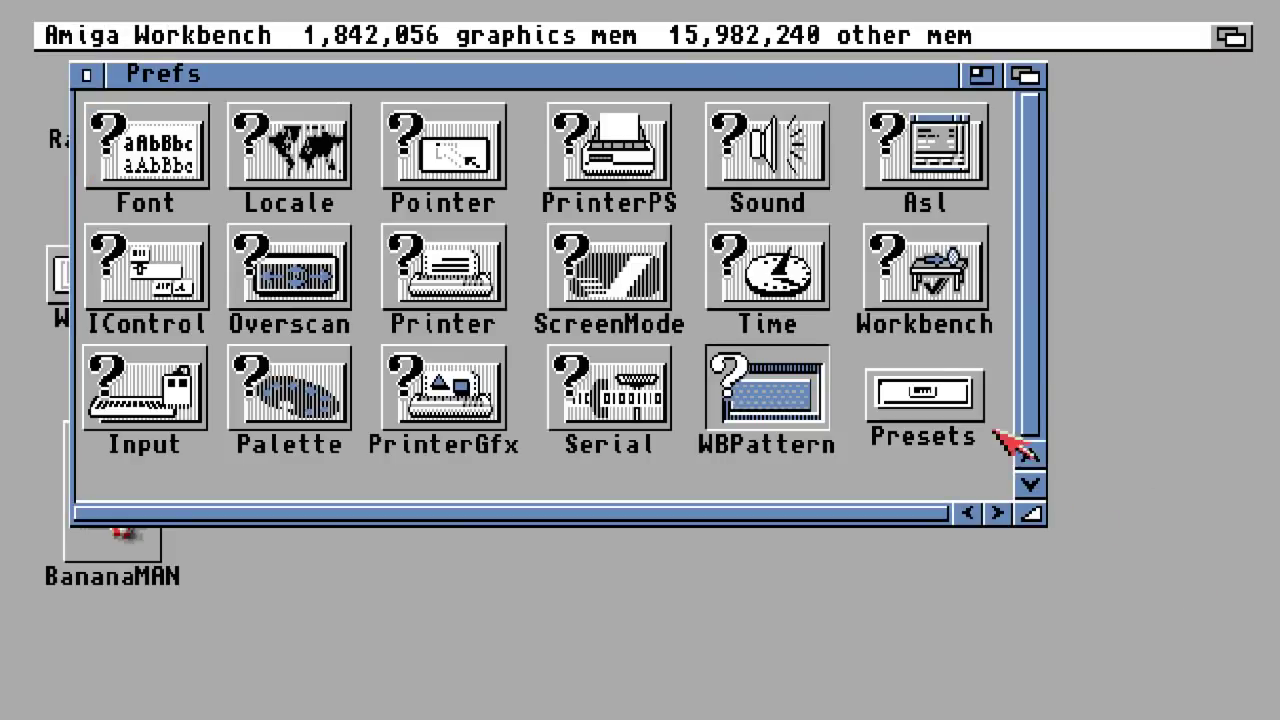
{"action": "double_click", "coordinate": [908, 275]}
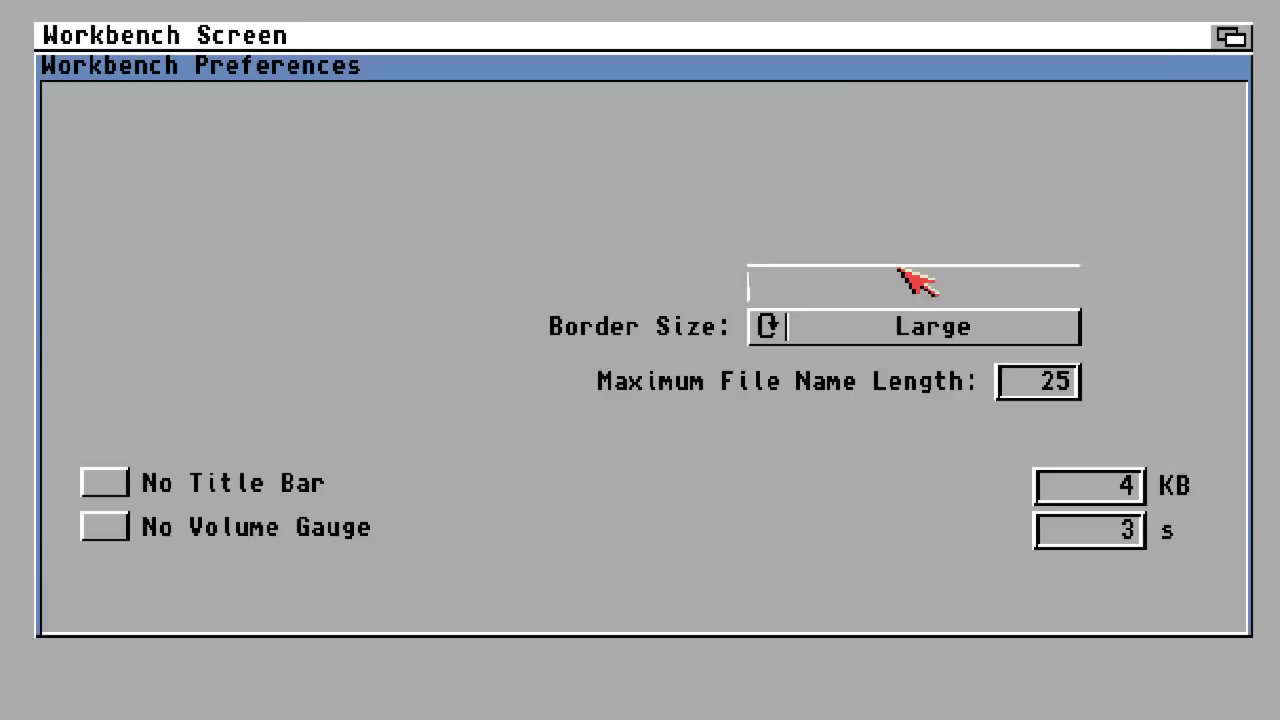
{"action": "left_click", "coordinate": [776, 335]}
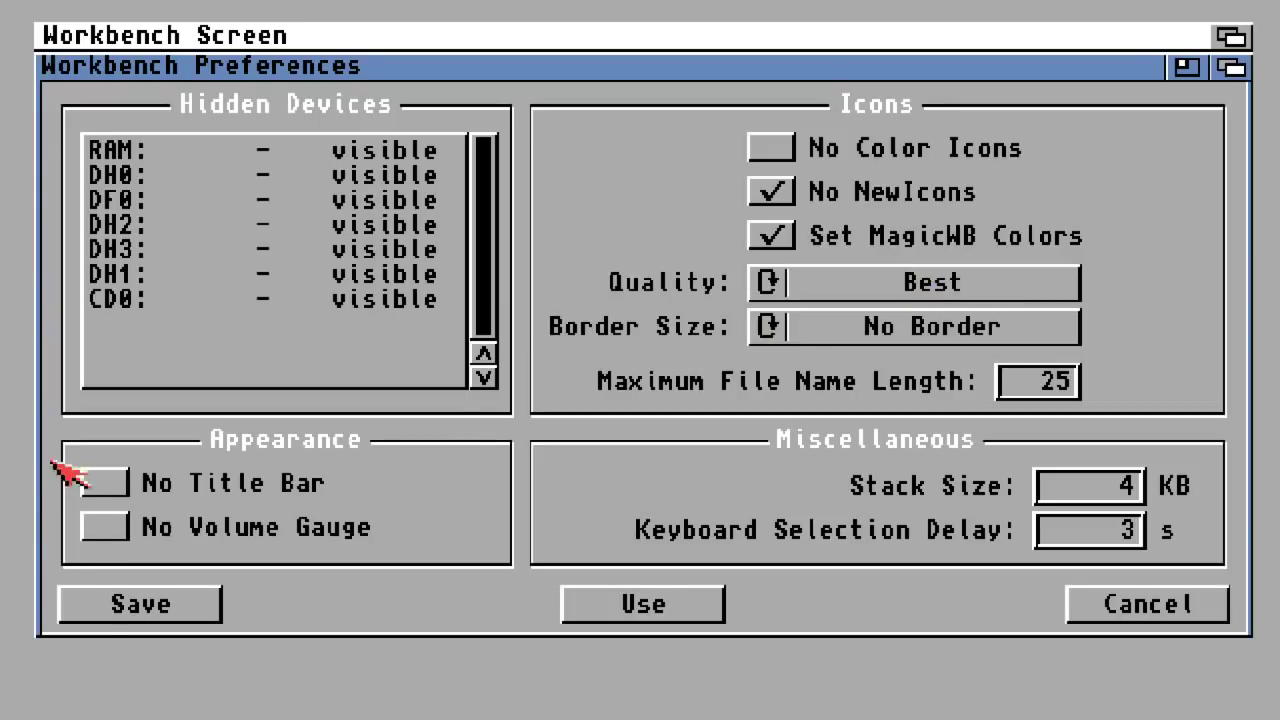
{"action": "left_click", "coordinate": [125, 600]}
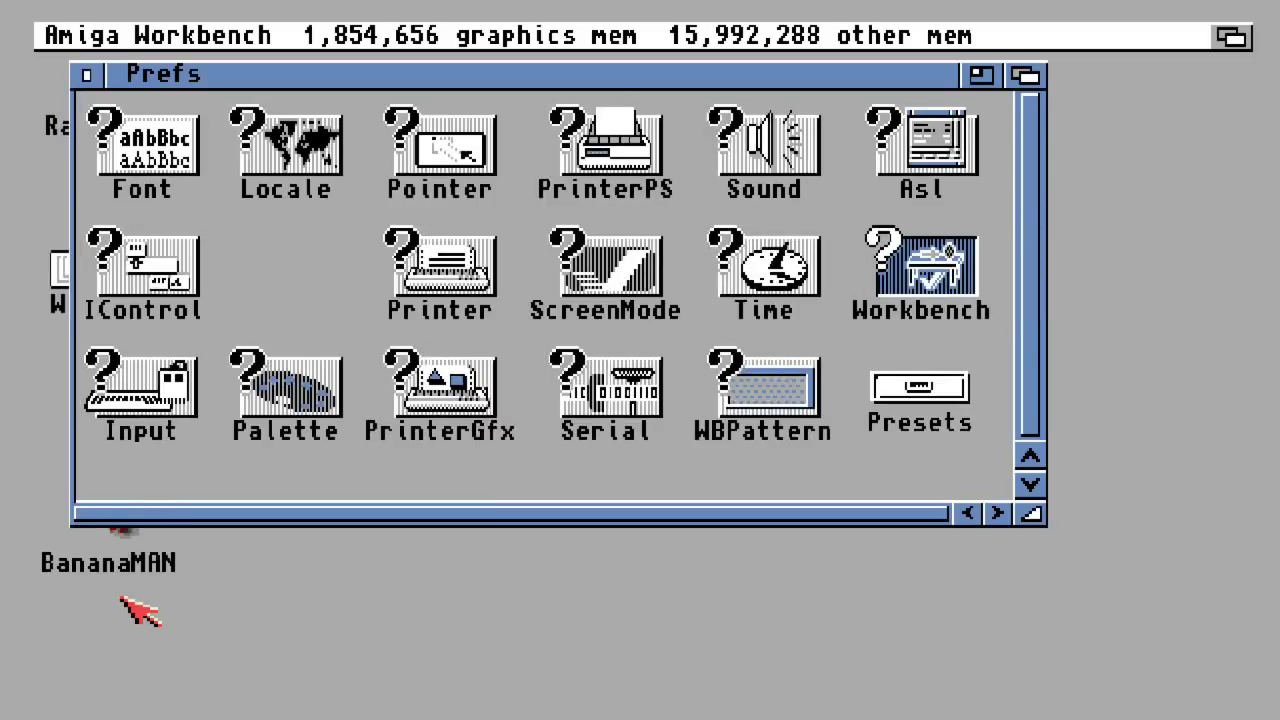
{"action": "left_click", "coordinate": [86, 74]}
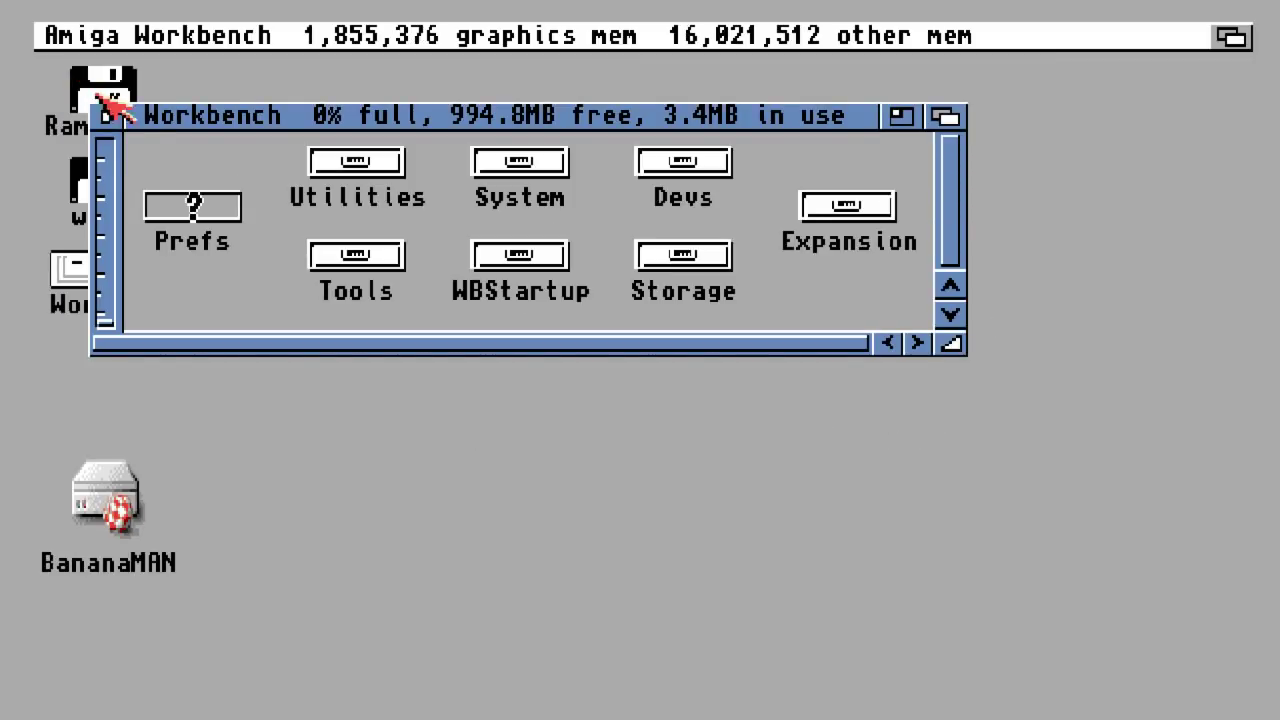
{"action": "left_click", "coordinate": [102, 116]}
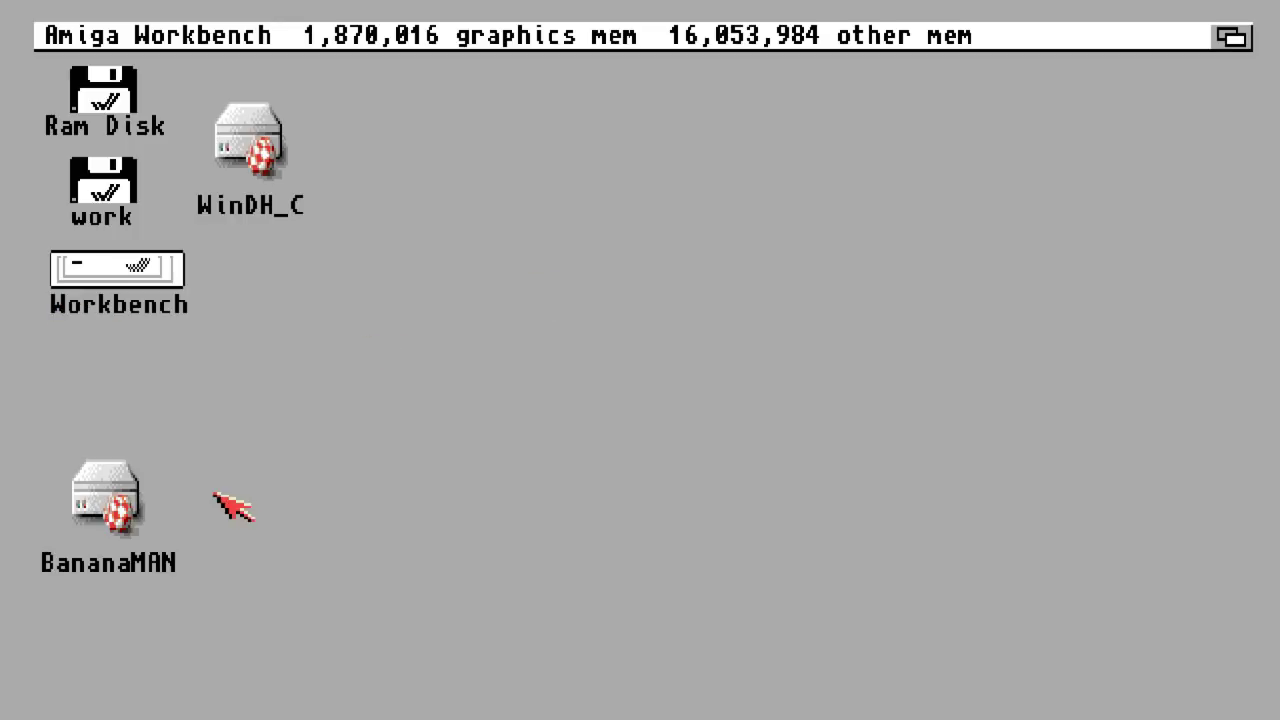
Open the AMIGA DOWNLOADZ drawer on the BananaMAN volume and enlarge its window to nearly fill the screen
{"action": "double_click", "coordinate": [137, 508]}
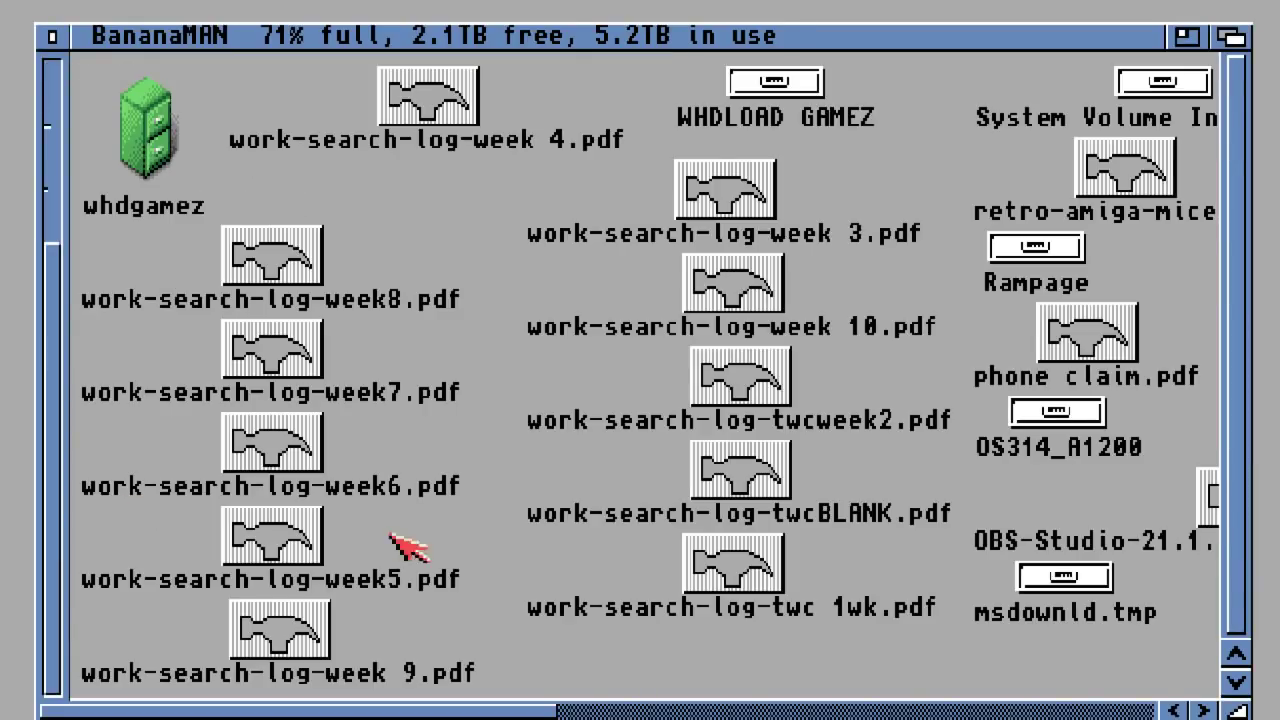
{"action": "left_click", "coordinate": [797, 714]}
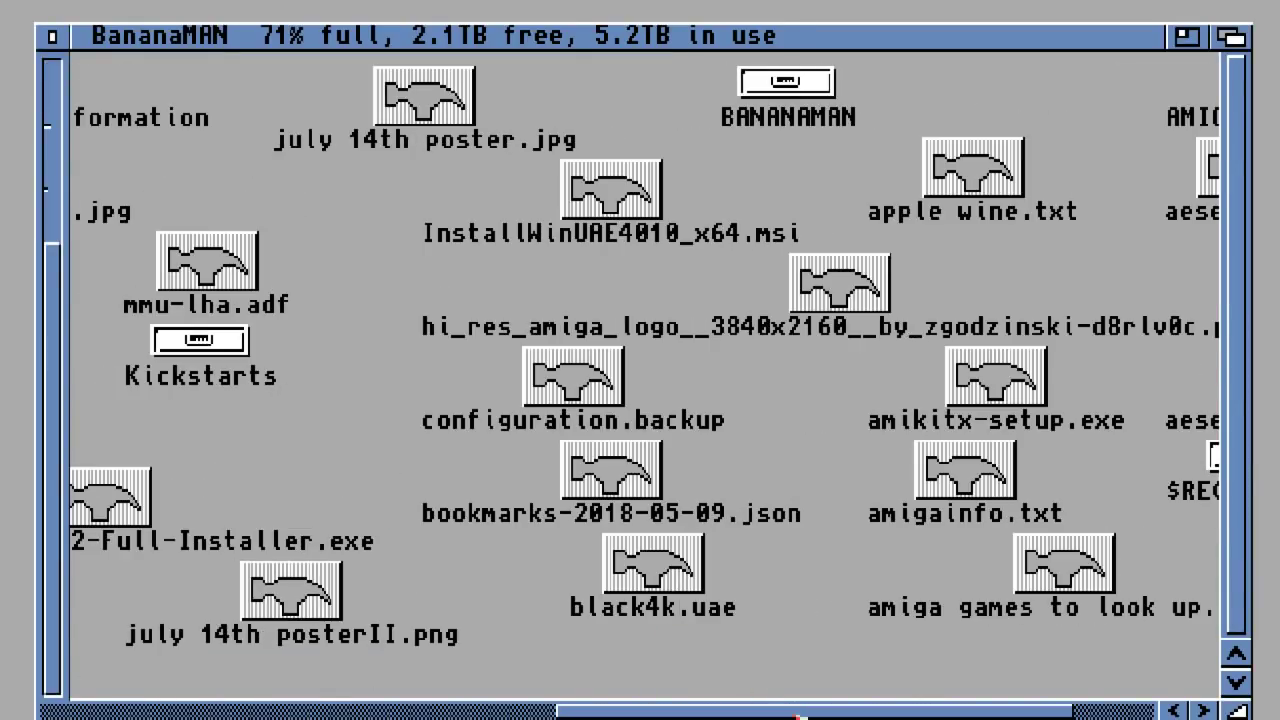
{"action": "left_click_drag", "start_coordinate": [797, 714], "coordinate": [1182, 706]}
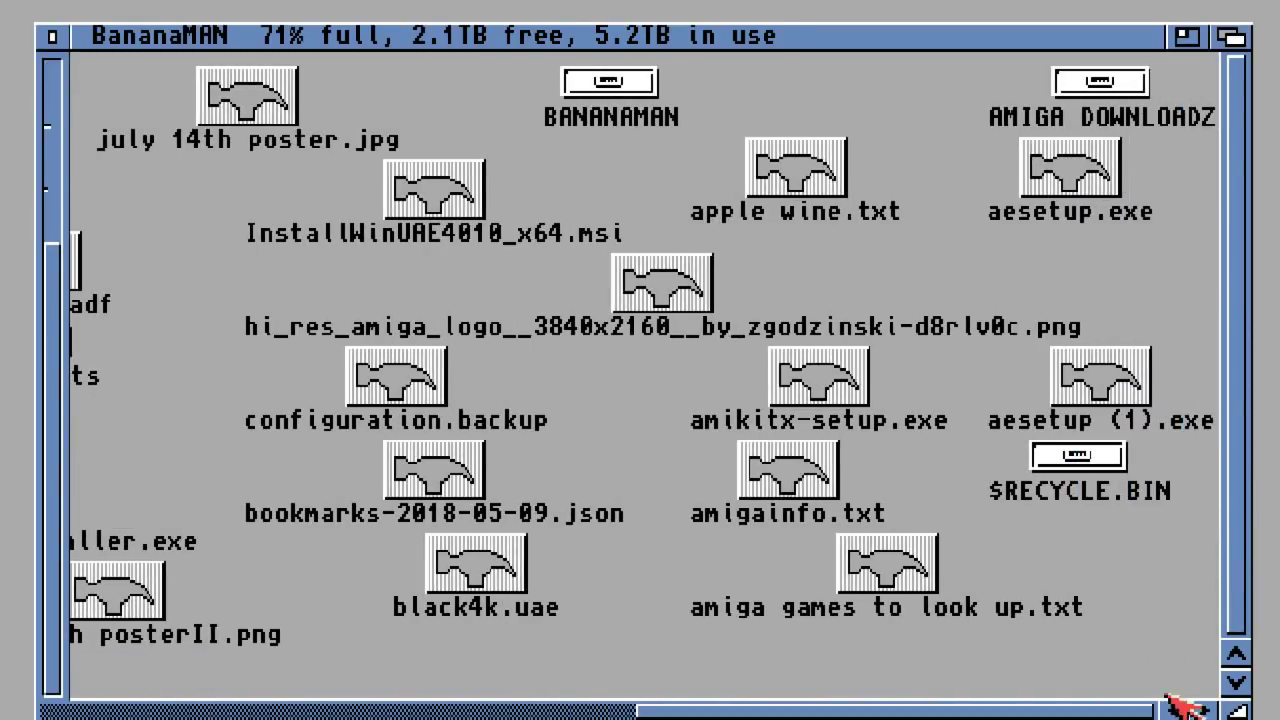
{"action": "double_click", "coordinate": [1075, 82]}
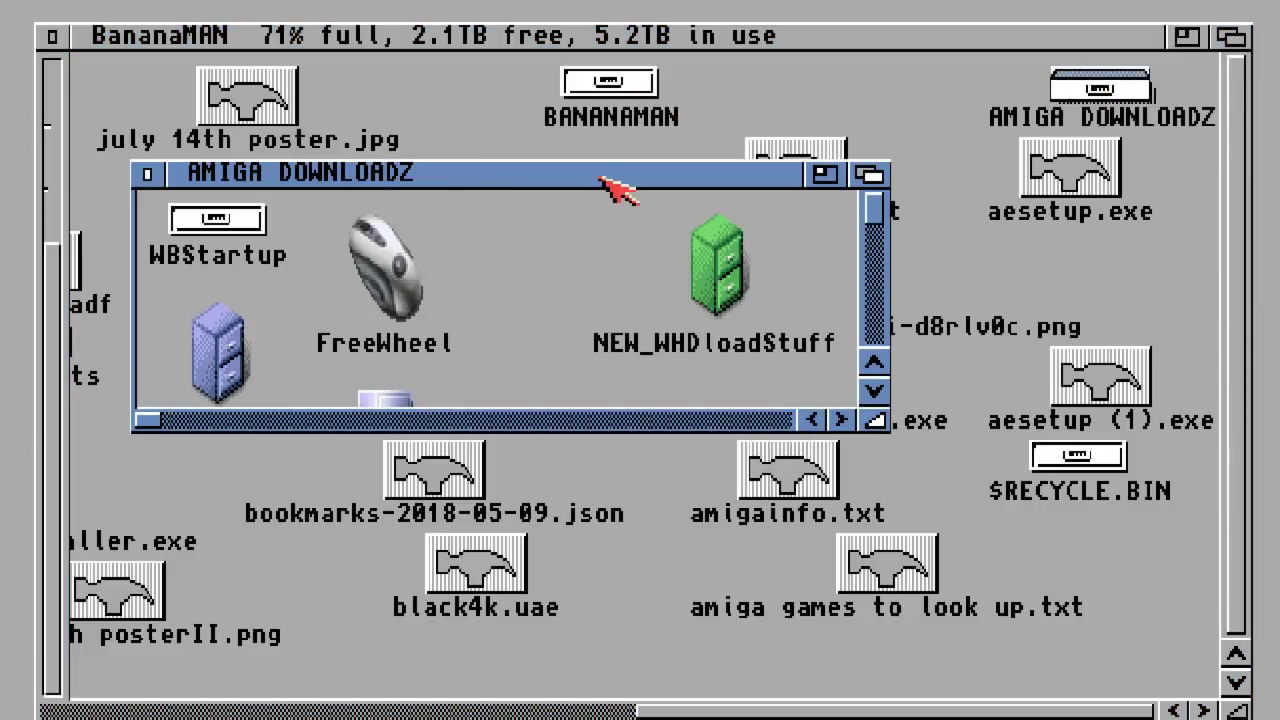
{"action": "left_click_drag", "start_coordinate": [610, 188], "coordinate": [586, 50]}
{"action": "left_click_drag", "start_coordinate": [852, 282], "coordinate": [1236, 680]}
Clean up the icons in the AMIGA DOWNLOADZ window by column
{"action": "right_click", "coordinate": [487, 283]}
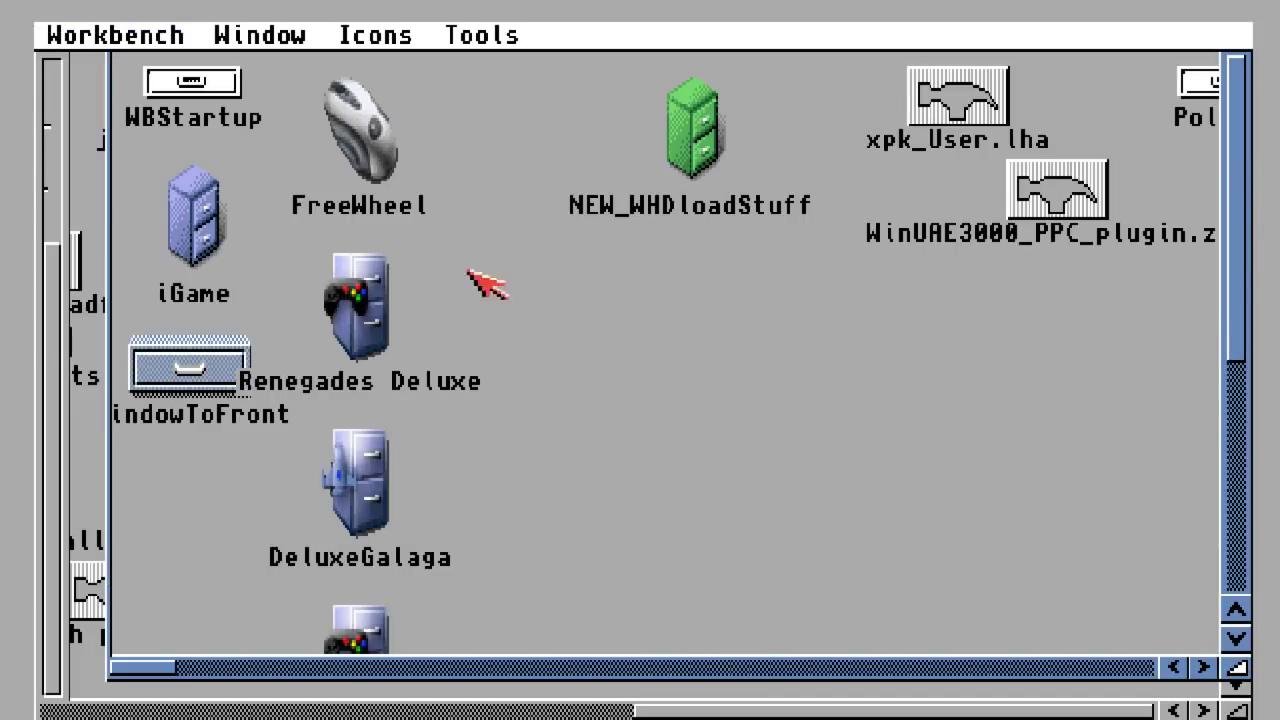
{"action": "mouse_move", "coordinate": [222, 27]}
{"action": "mouse_move", "coordinate": [280, 290]}
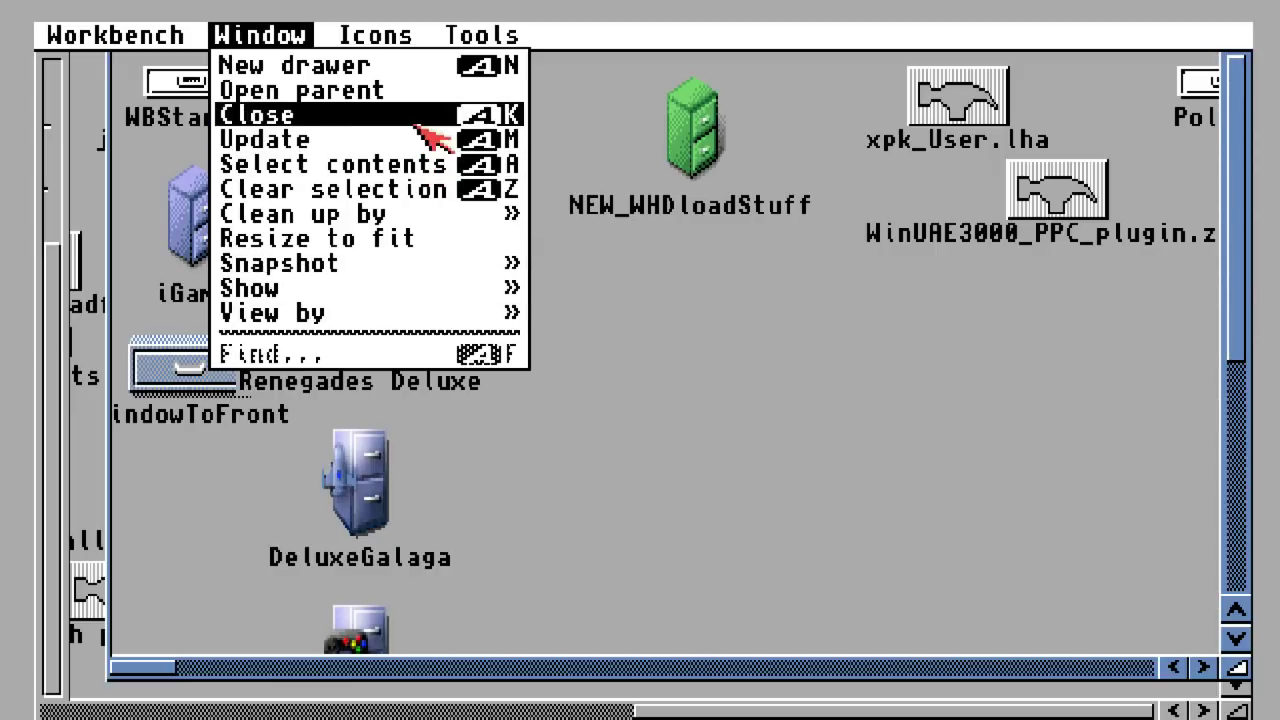
{"action": "right_click", "coordinate": [399, 149]}
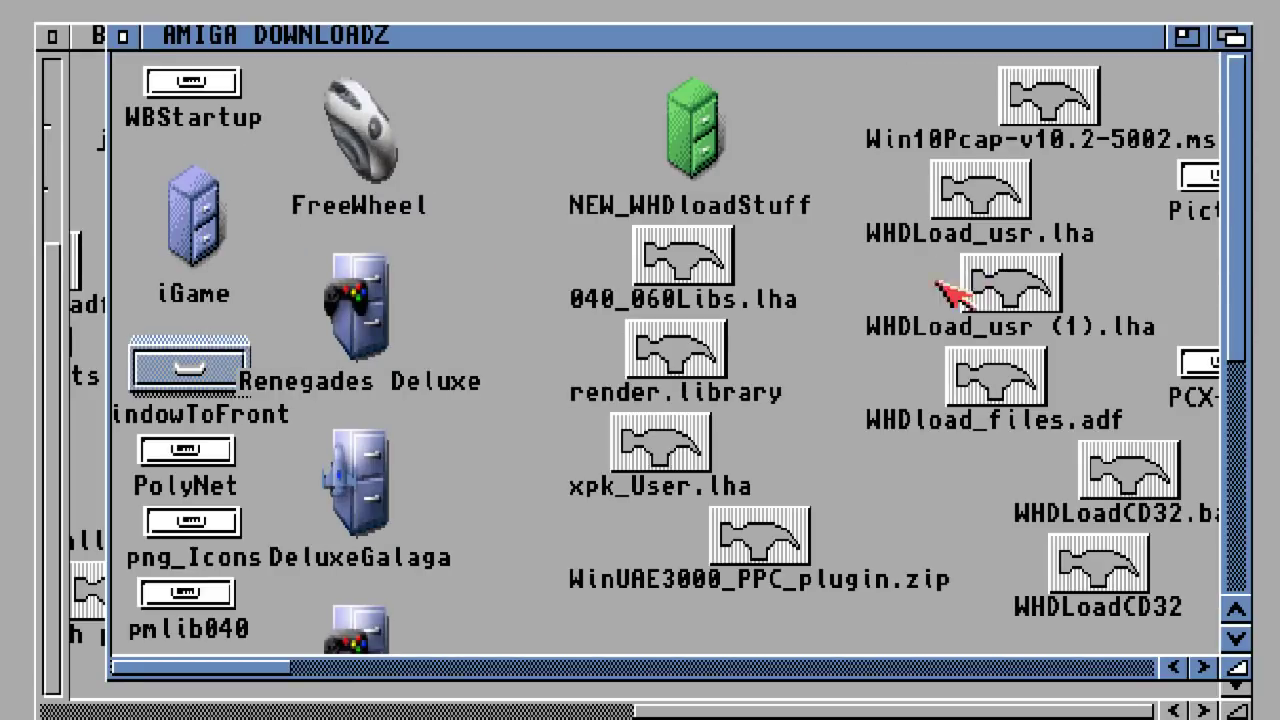
{"action": "right_click", "coordinate": [540, 315]}
{"action": "right_click", "coordinate": [474, 151]}
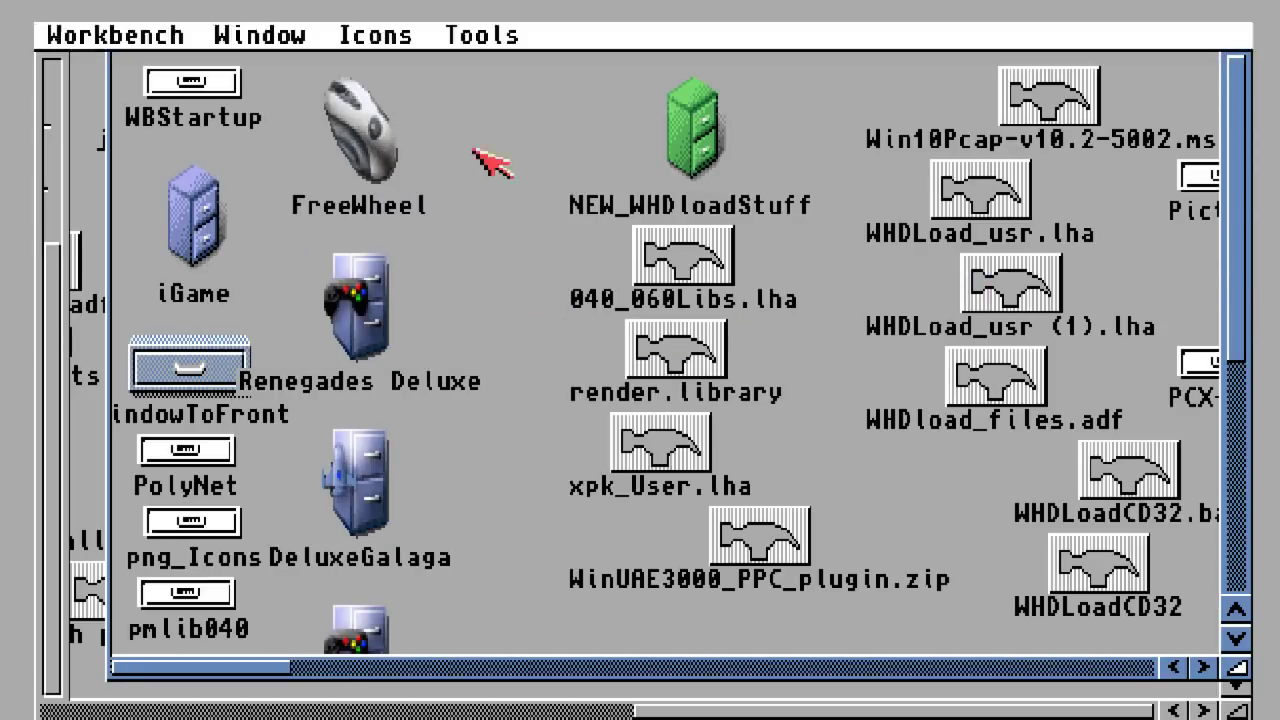
{"action": "mouse_move", "coordinate": [270, 30]}
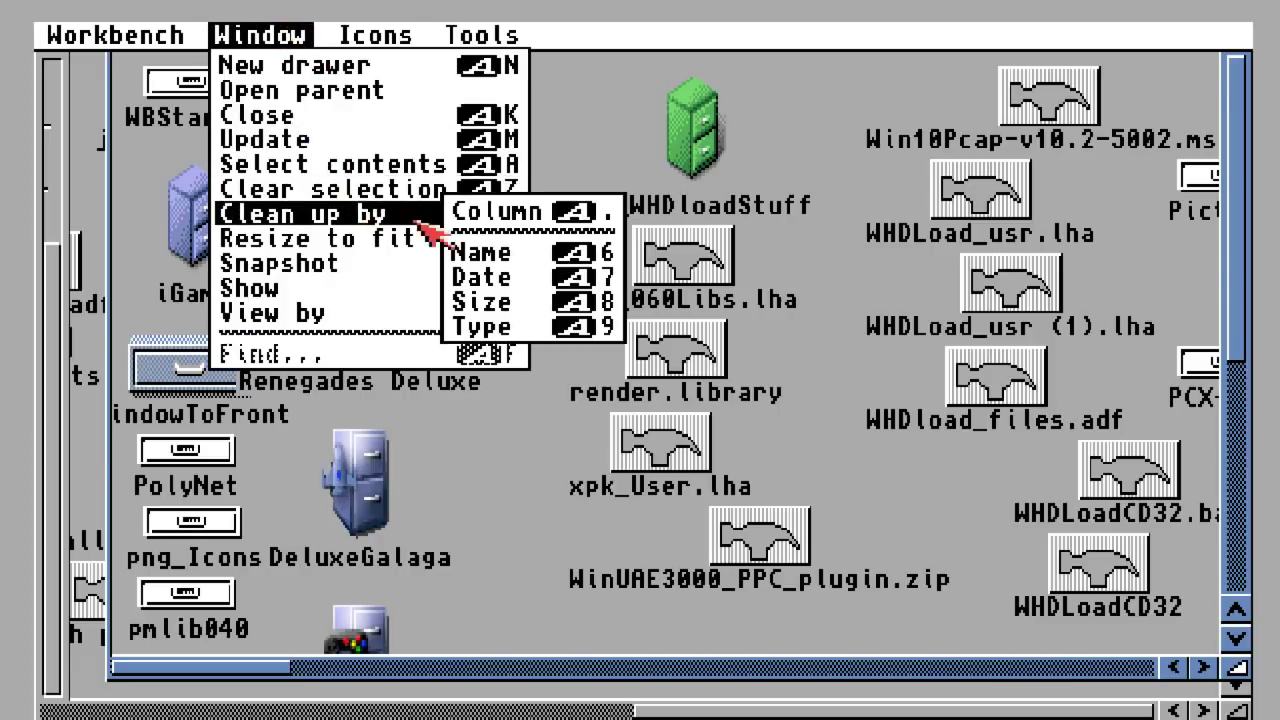
{"action": "right_click", "coordinate": [470, 213]}
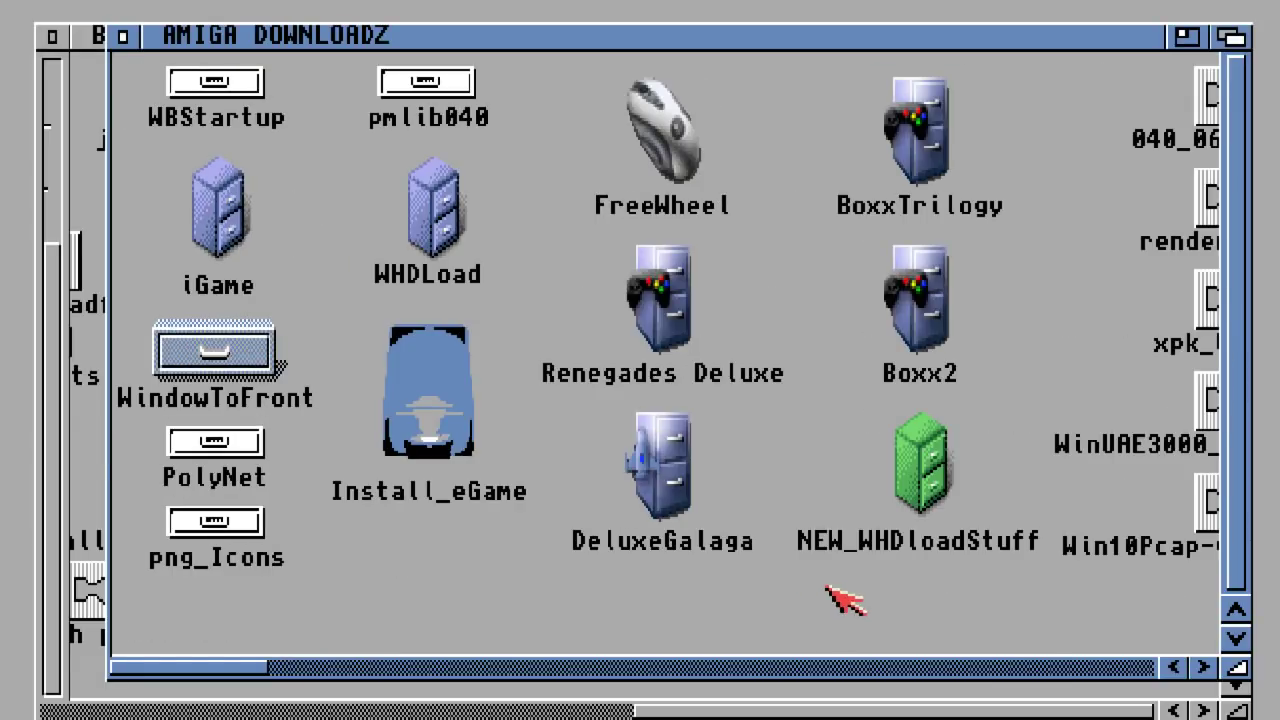
Look through the full contents of the AMIGA DOWNLOADZ drawer, return to its beginning, and close the drawer
{"action": "left_click", "coordinate": [1047, 673]}
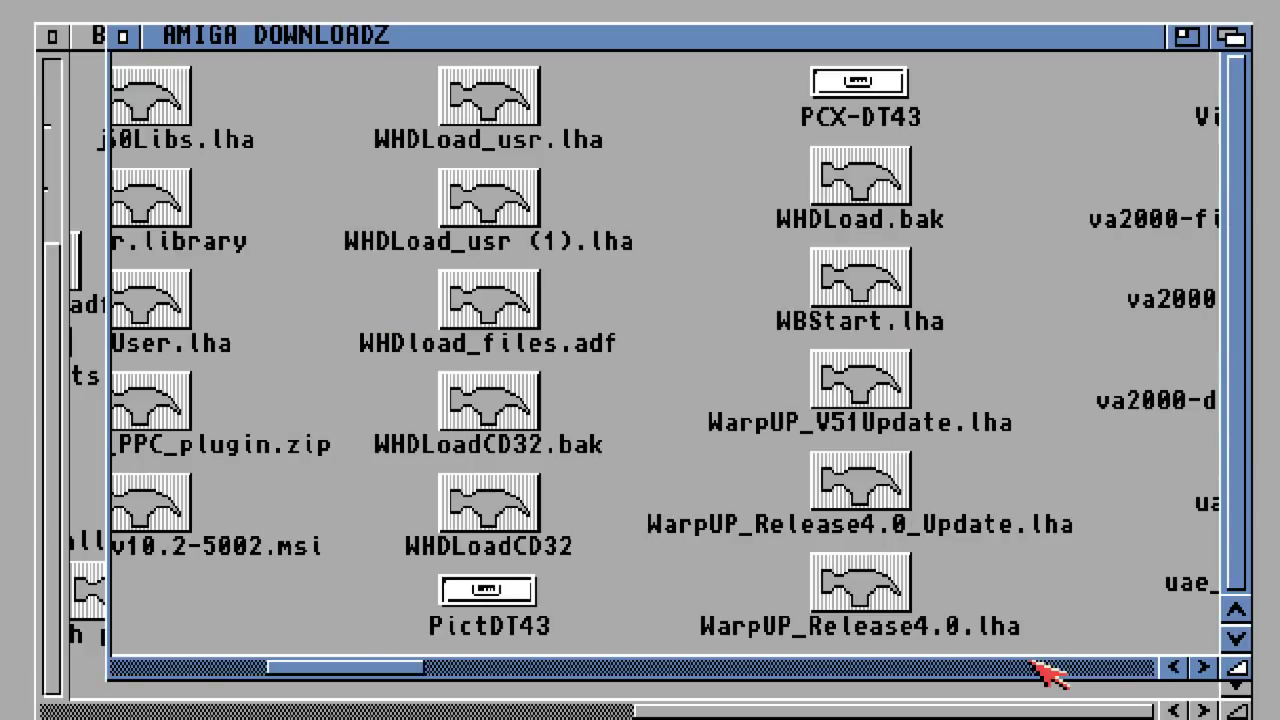
{"action": "left_click", "coordinate": [1047, 673]}
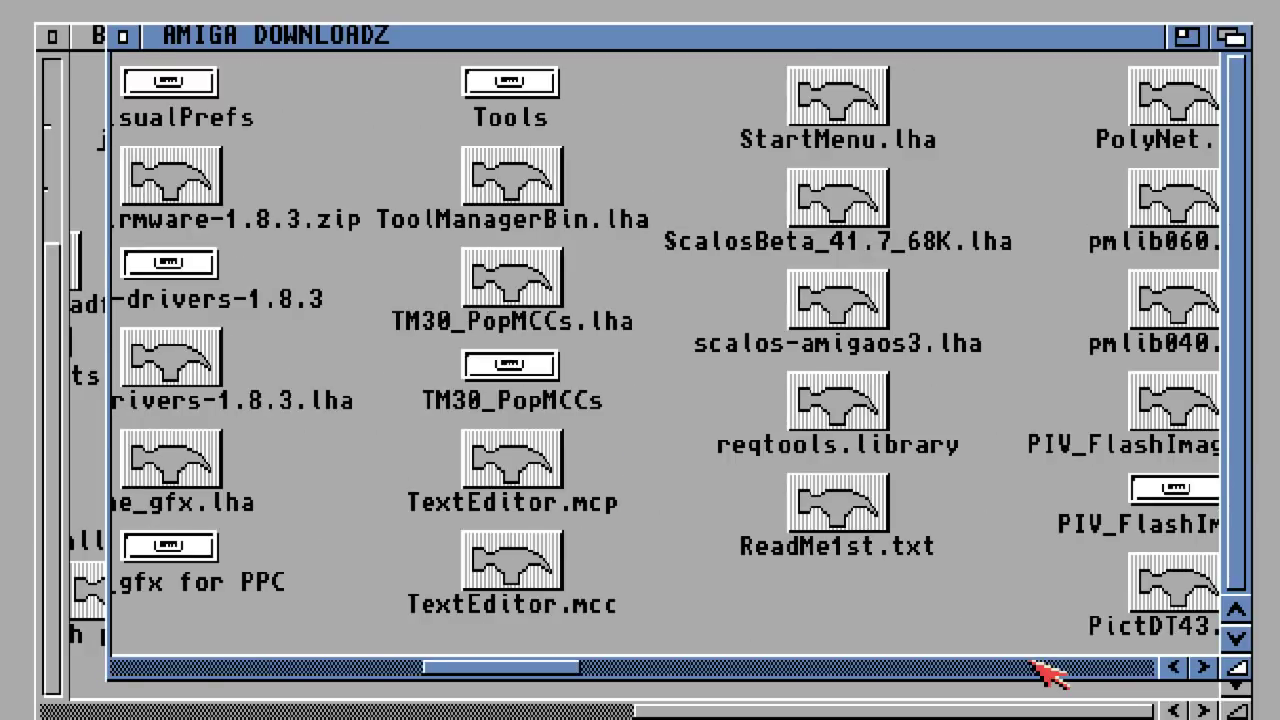
{"action": "left_click", "coordinate": [1047, 673]}
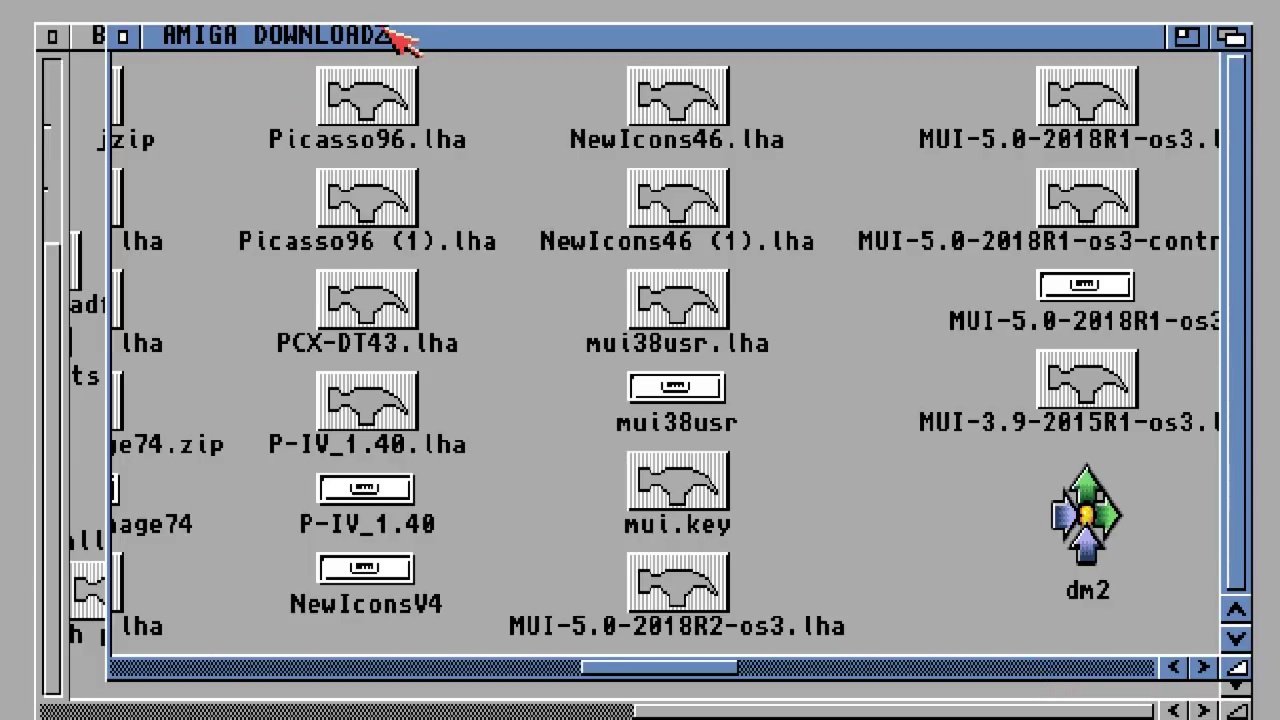
{"action": "left_click", "coordinate": [1130, 666]}
{"action": "left_click", "coordinate": [1130, 666]}
{"action": "left_click", "coordinate": [1130, 666]}
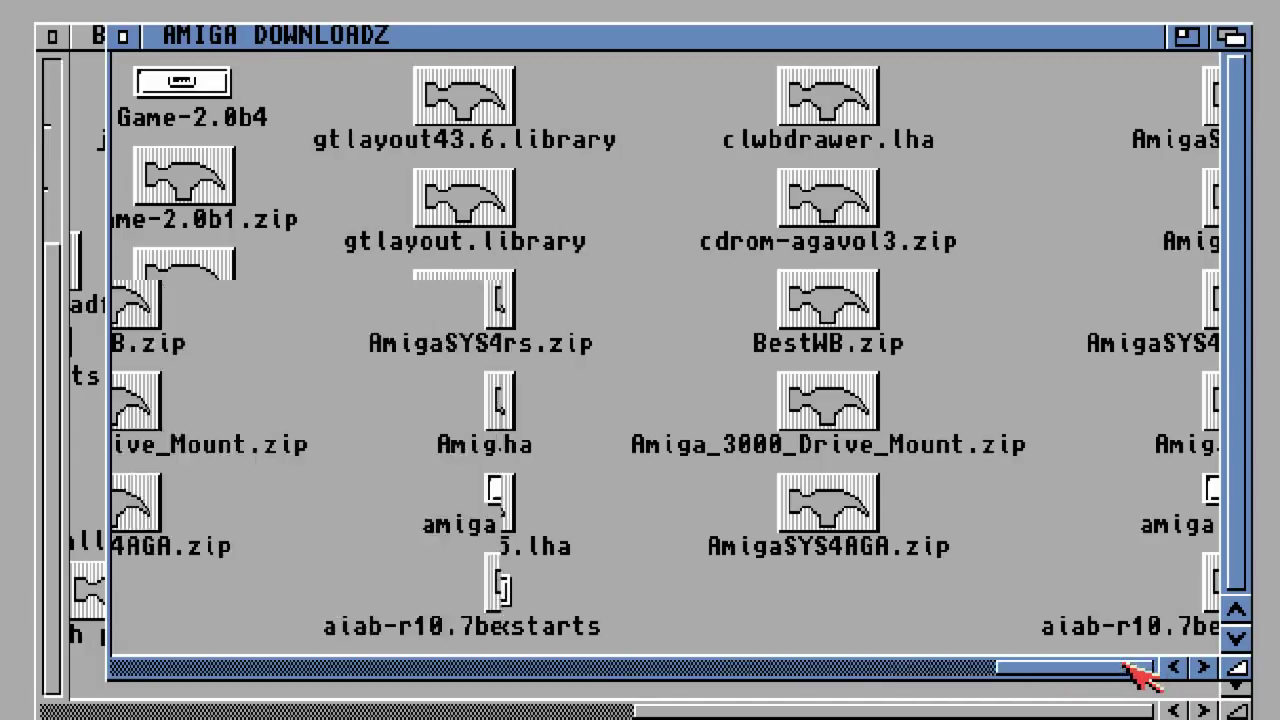
{"action": "left_click", "coordinate": [1130, 667]}
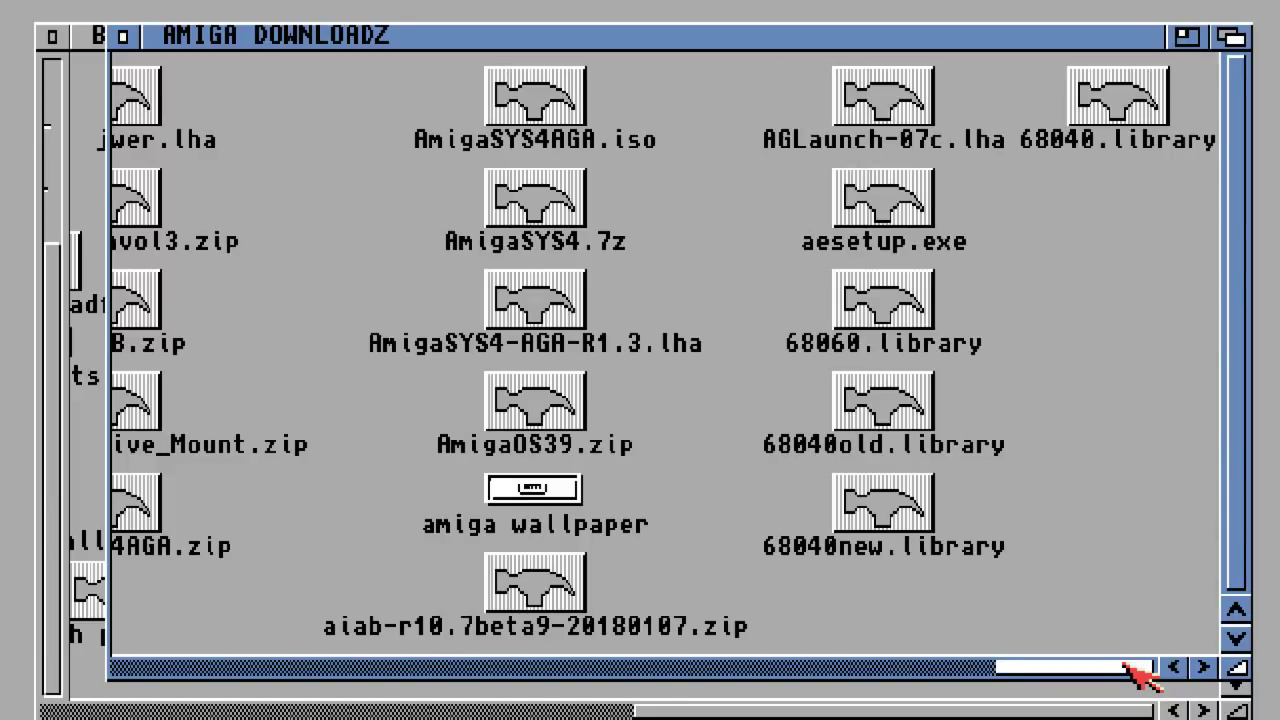
{"action": "left_click_drag", "start_coordinate": [1128, 665], "coordinate": [225, 665]}
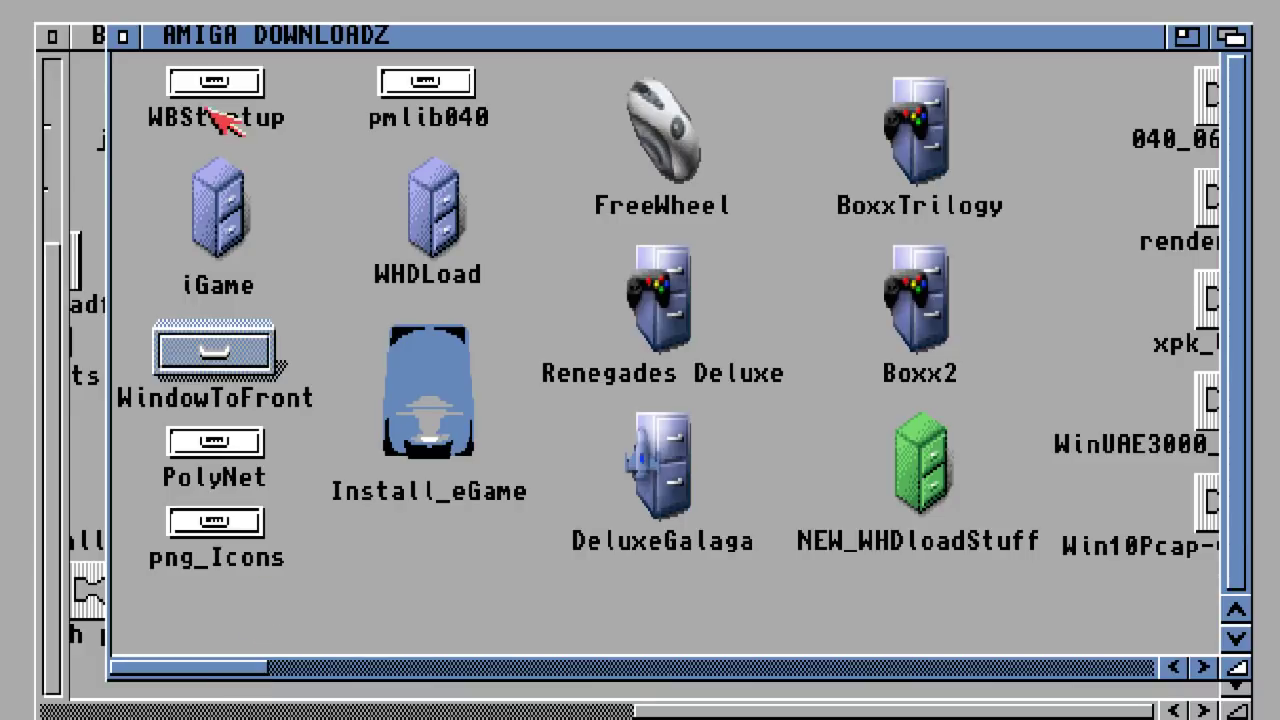
{"action": "left_click", "coordinate": [124, 40]}
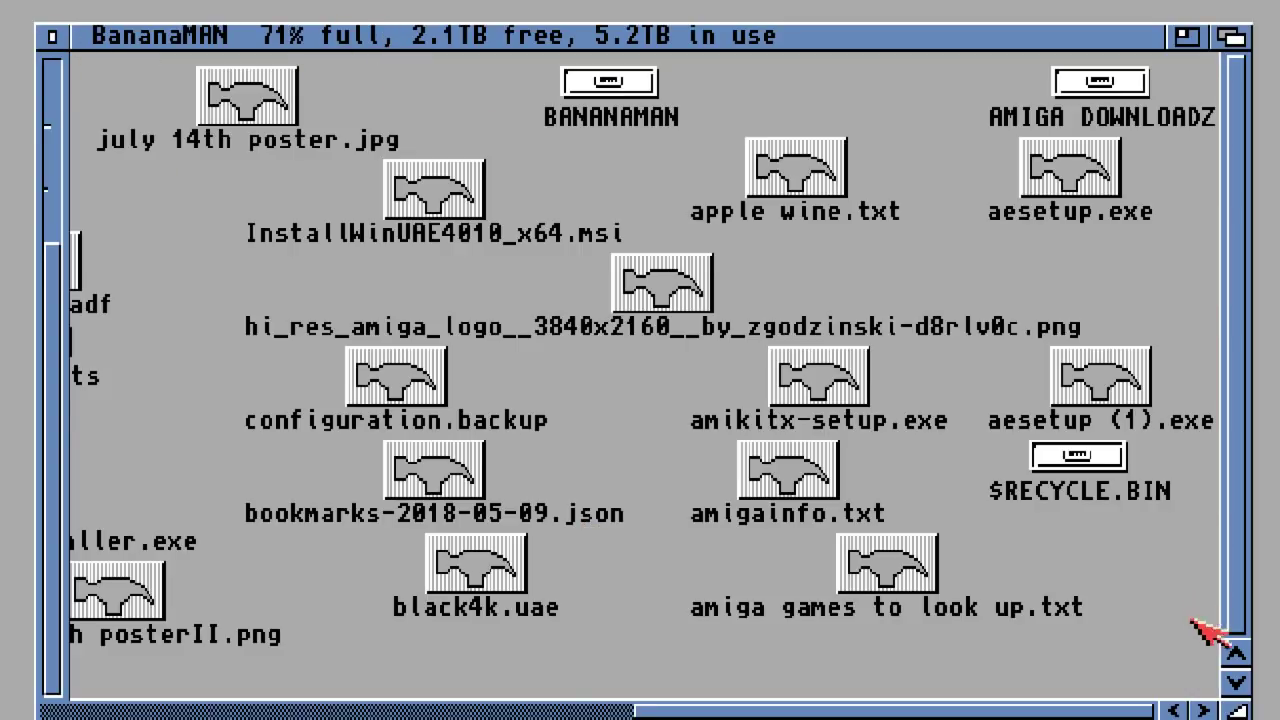
Shrink the BananaMAN volume window, move it away from the disk icons, and open its BANANAMAN drawer
{"action": "left_click_drag", "start_coordinate": [1238, 710], "coordinate": [804, 529]}
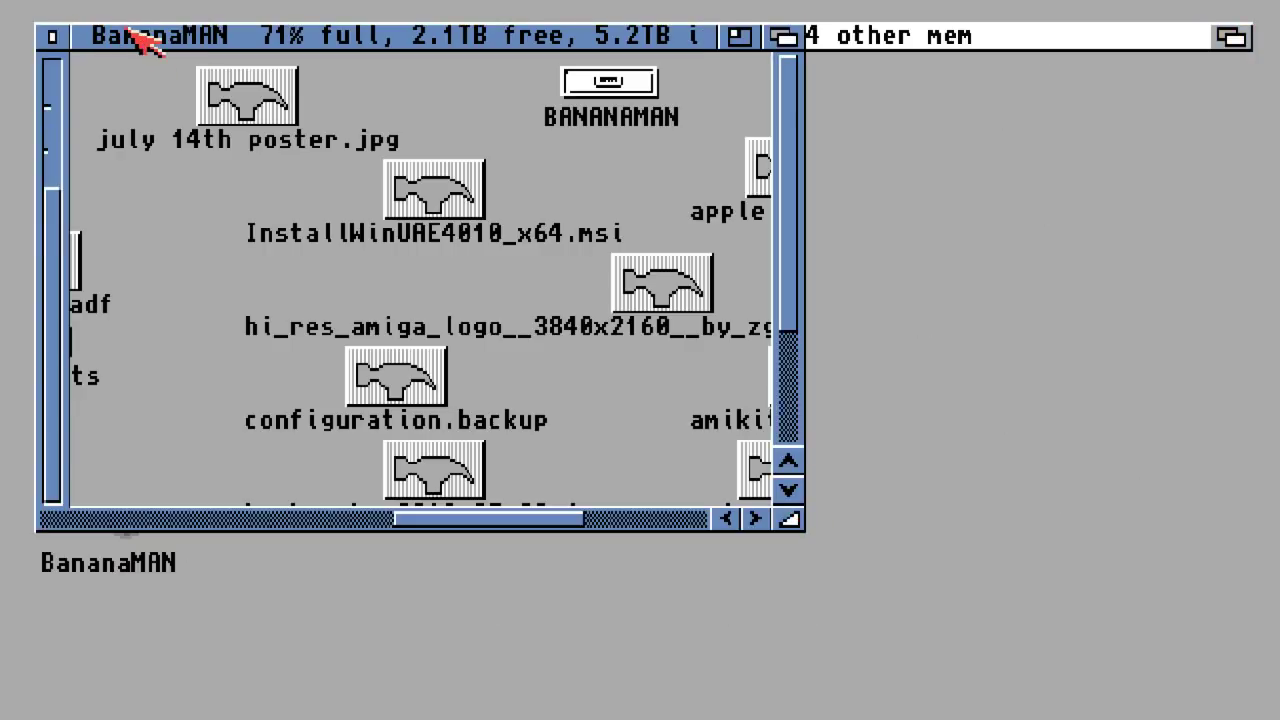
{"action": "left_click_drag", "start_coordinate": [140, 40], "coordinate": [450, 76]}
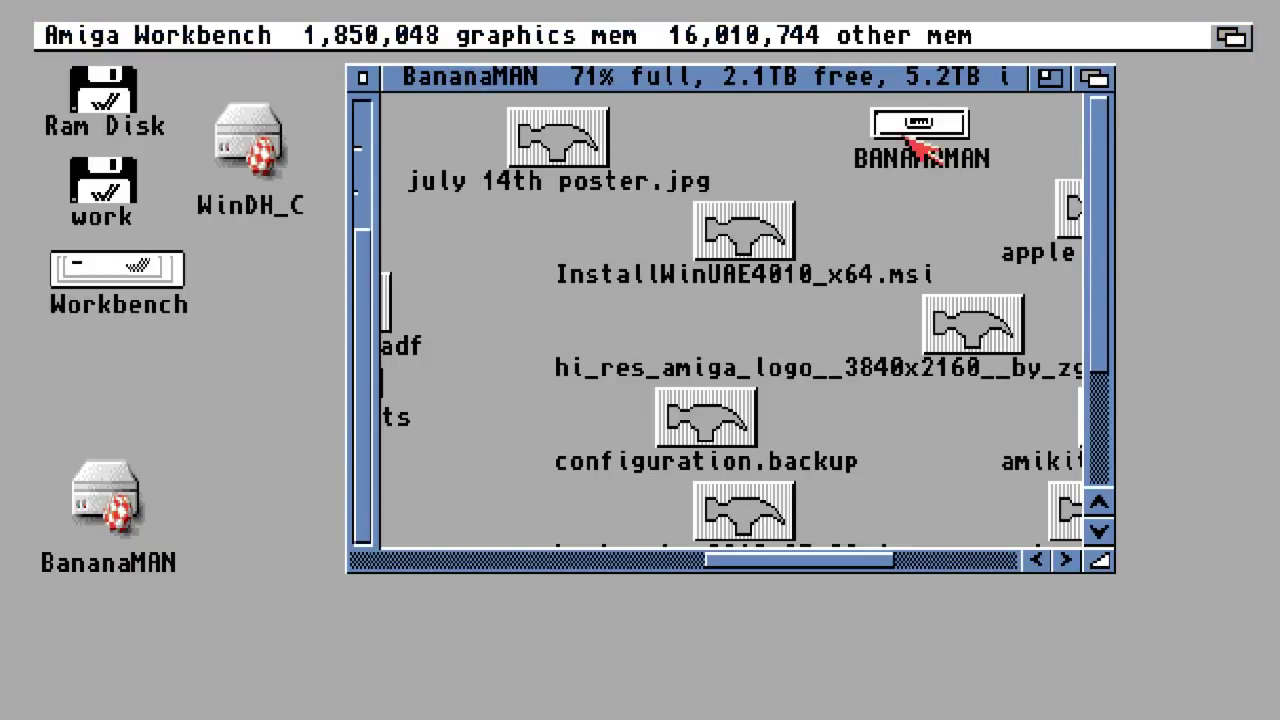
{"action": "double_click", "coordinate": [910, 140]}
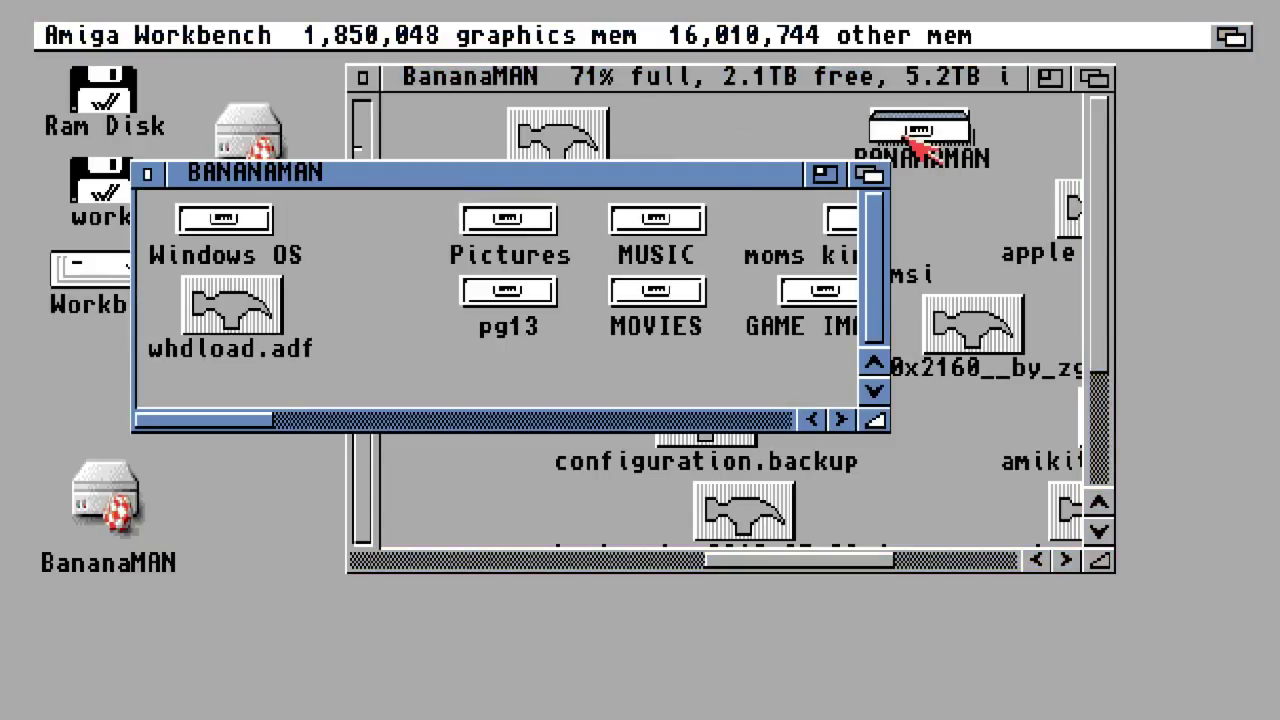
Open the EMU drawer inside BANANAMAN and its AMIGA EMU drawer, and enlarge the AMIGA EMU window
{"action": "left_click", "coordinate": [690, 422]}
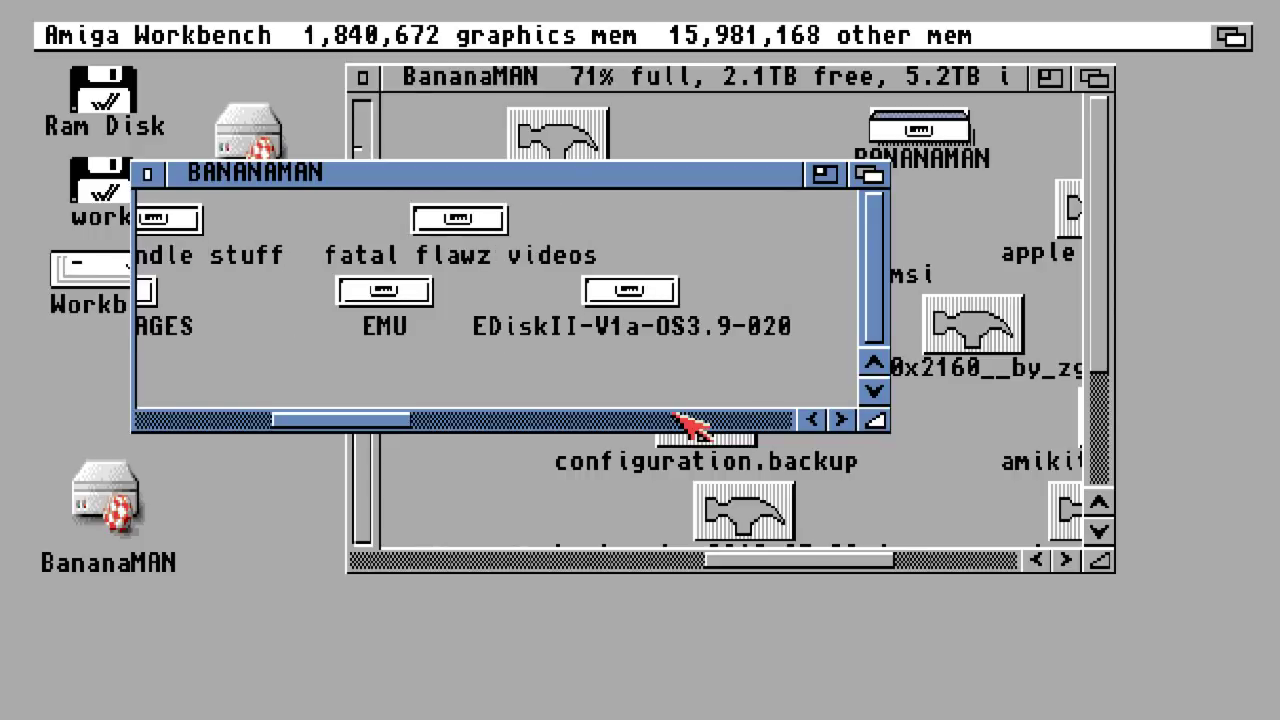
{"action": "left_click", "coordinate": [690, 422]}
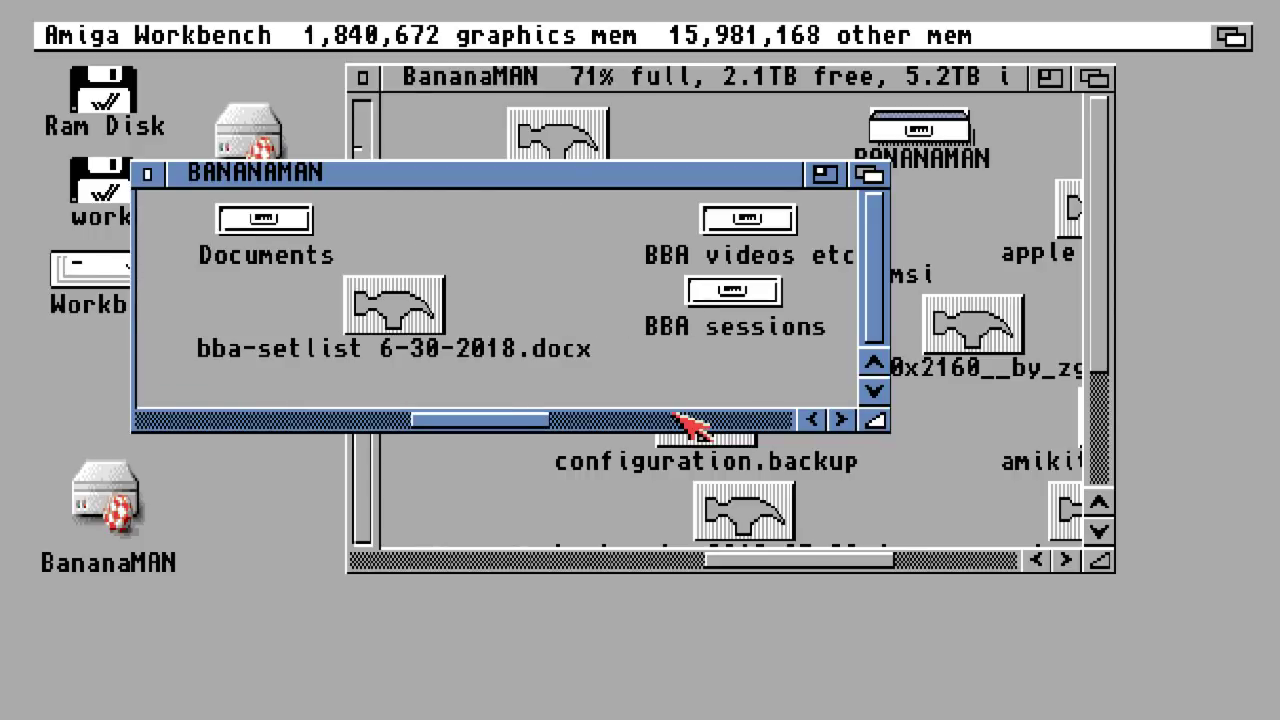
{"action": "left_click", "coordinate": [690, 422]}
{"action": "left_click_drag", "start_coordinate": [650, 422], "coordinate": [400, 393]}
{"action": "double_click", "coordinate": [208, 298]}
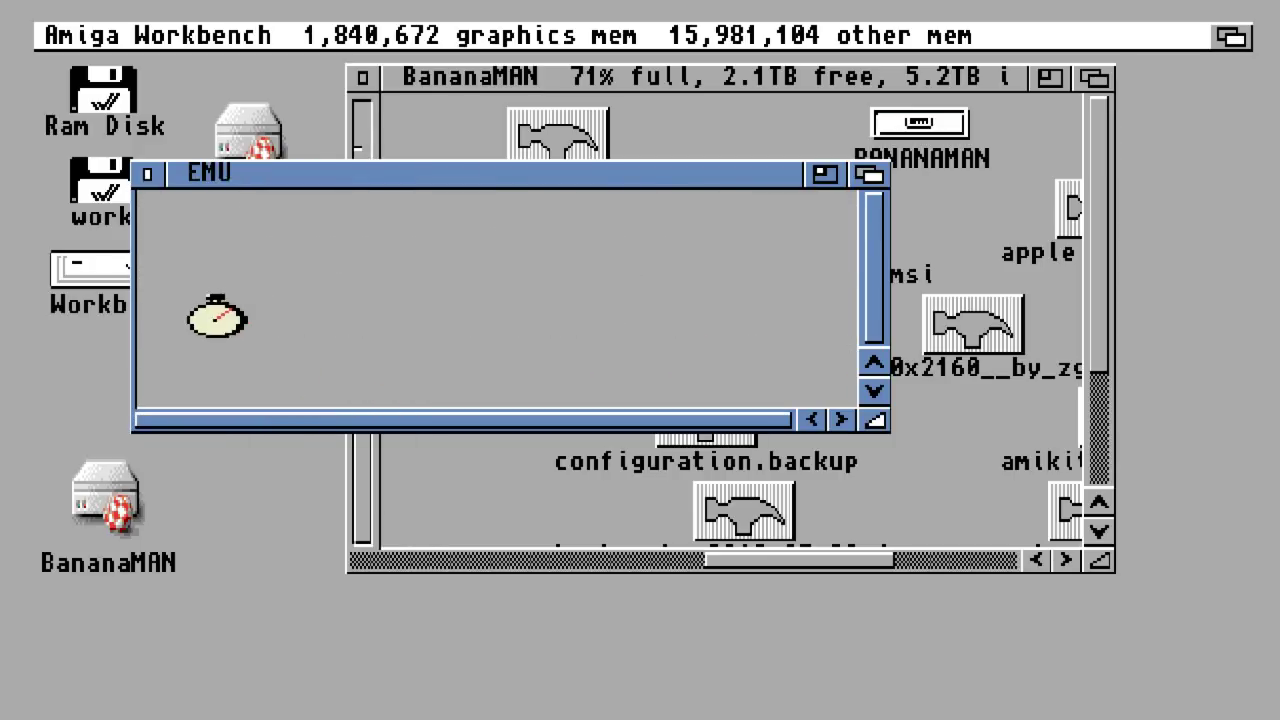
{"action": "left_click", "coordinate": [752, 414]}
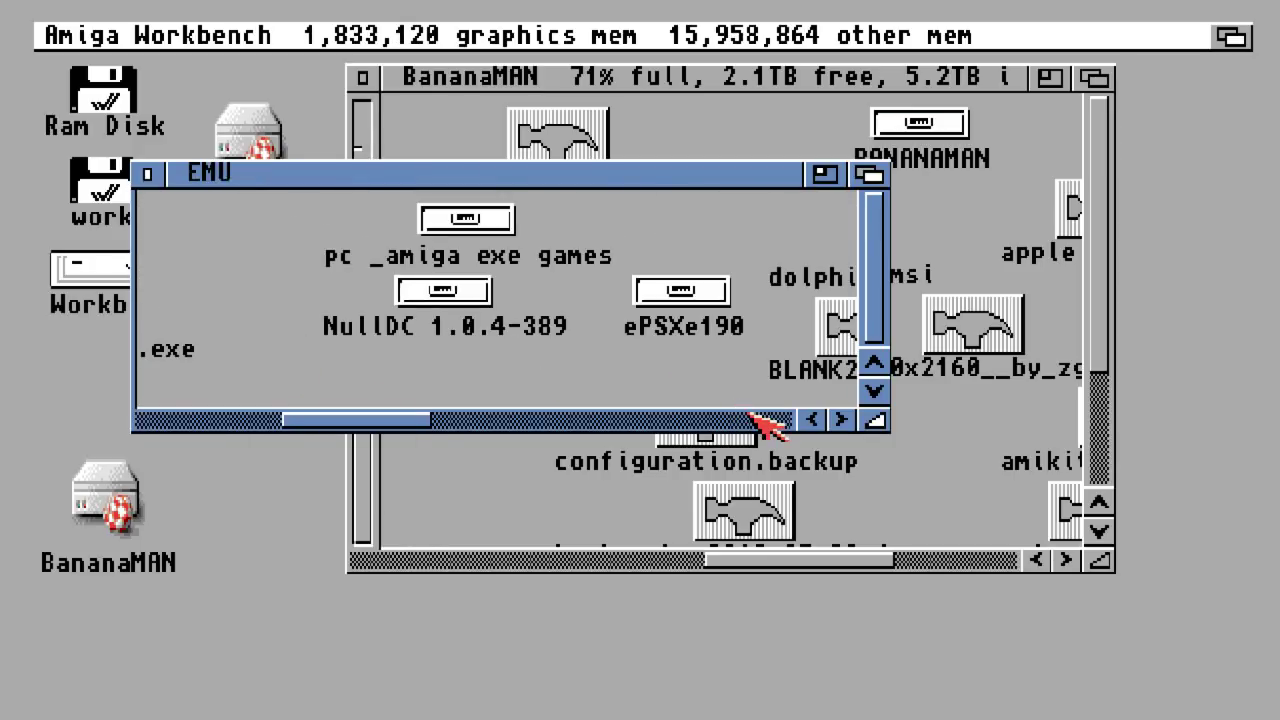
{"action": "left_click", "coordinate": [760, 418]}
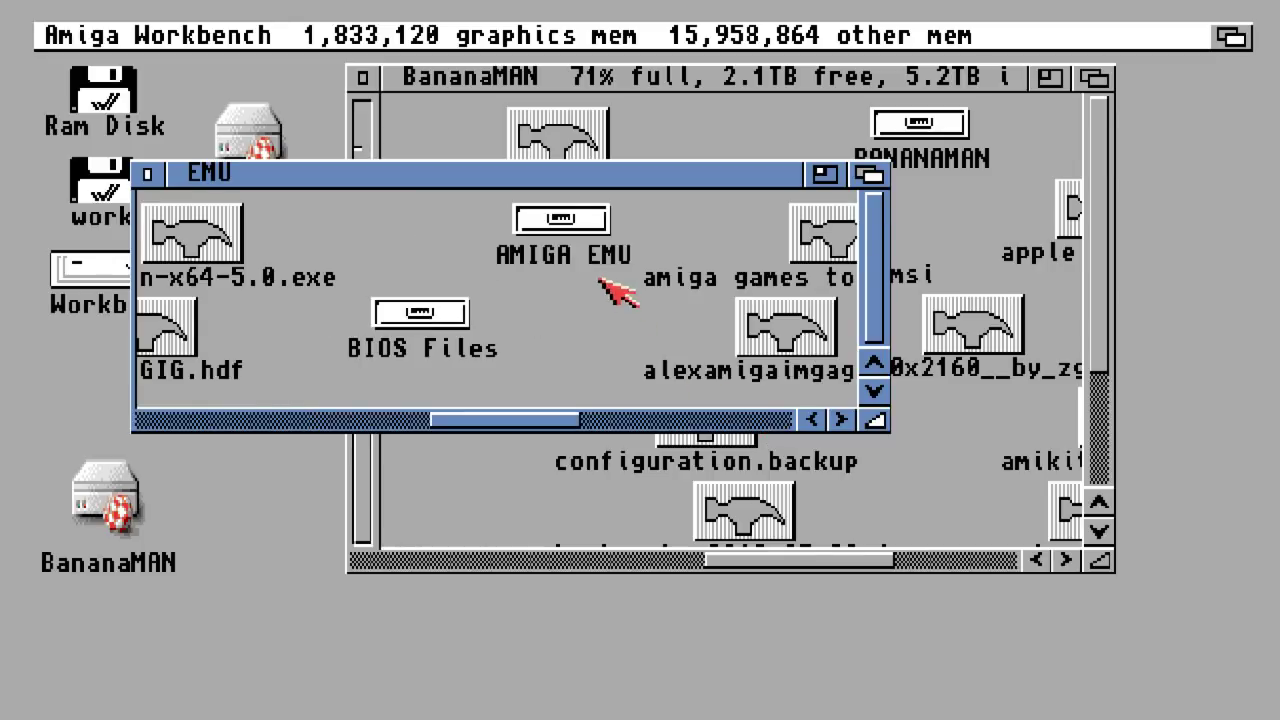
{"action": "double_click", "coordinate": [602, 222]}
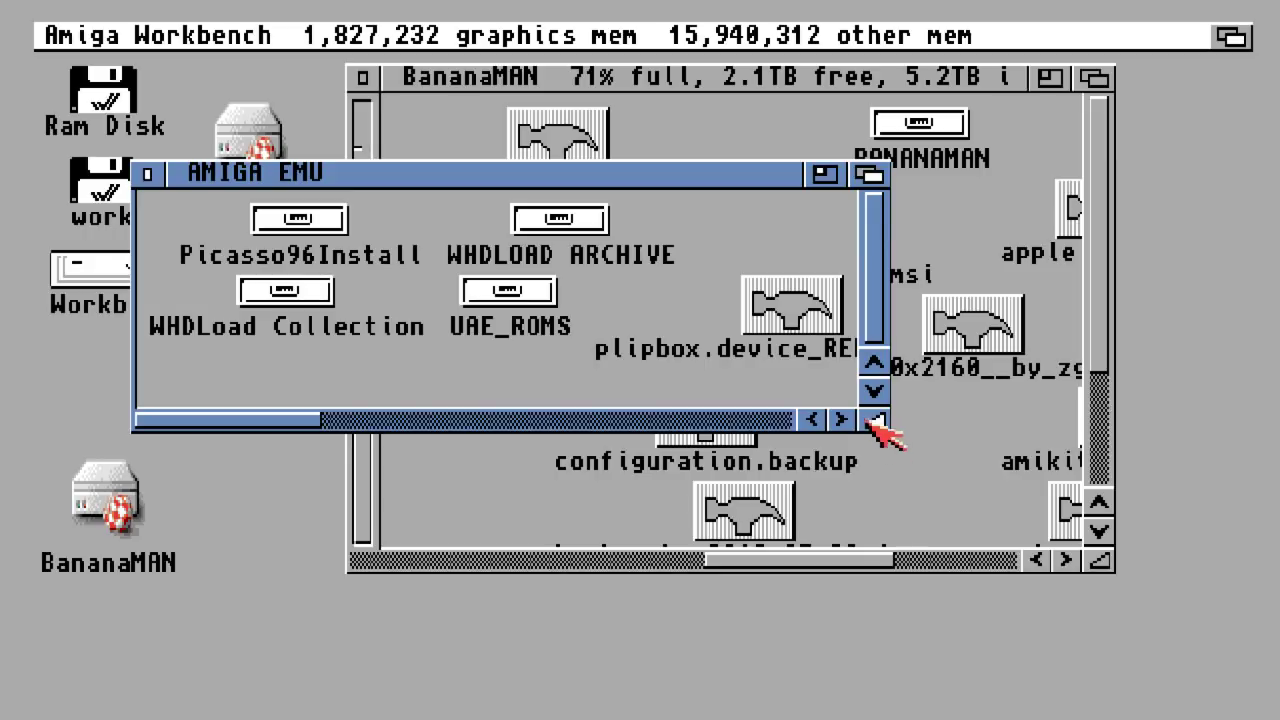
{"action": "left_click_drag", "start_coordinate": [876, 421], "coordinate": [1238, 578]}
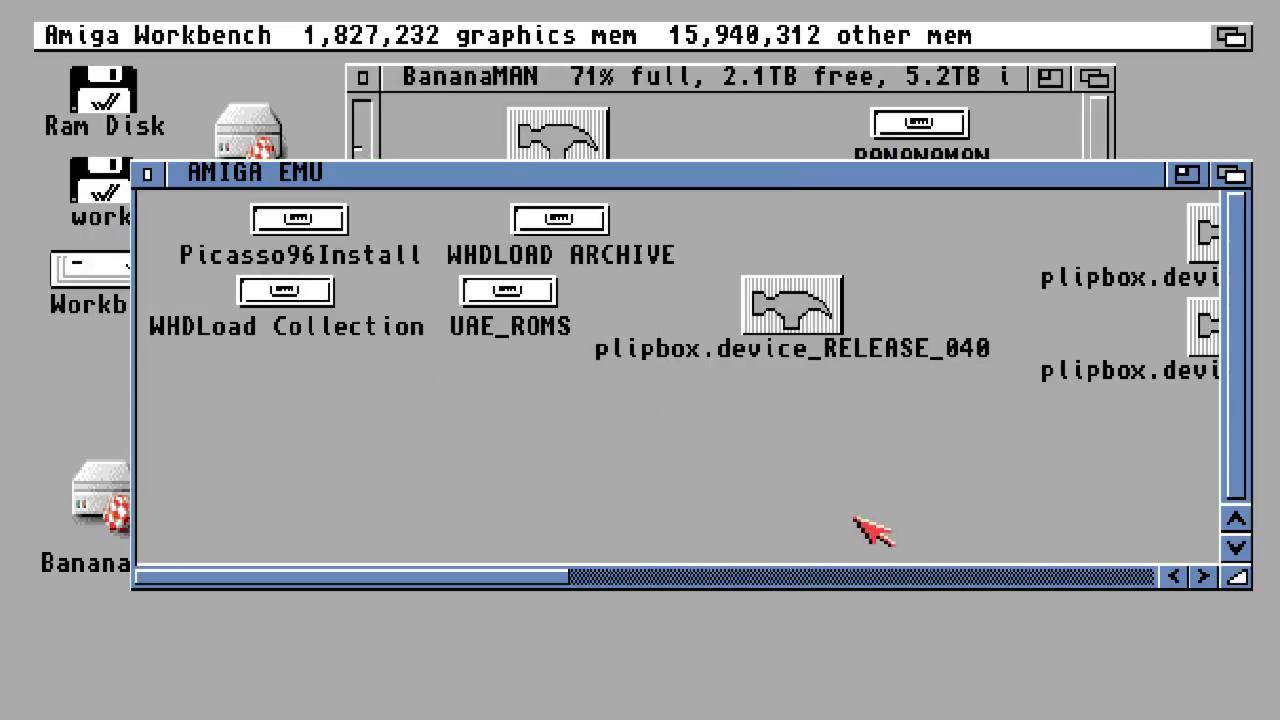
Try to run Setup from the Picasso96Install drawer, cancel the tool request, and close the drawer
{"action": "double_click", "coordinate": [292, 221]}
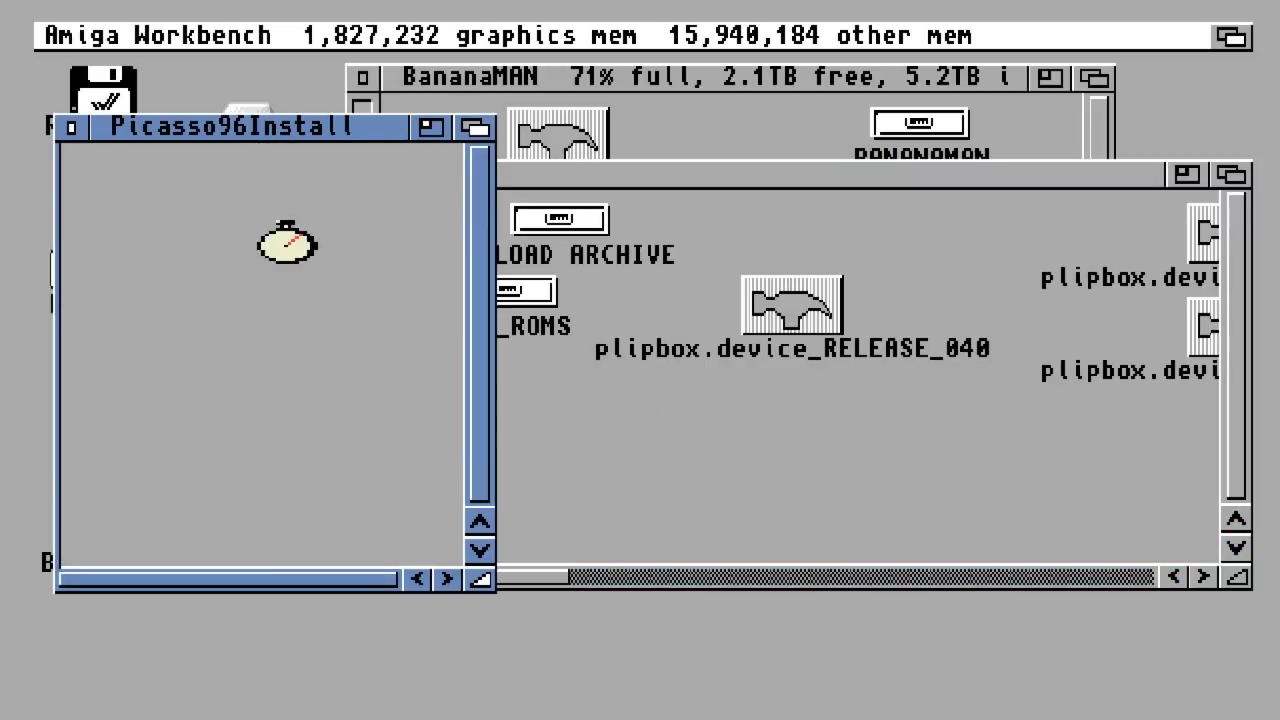
{"action": "double_click", "coordinate": [180, 184]}
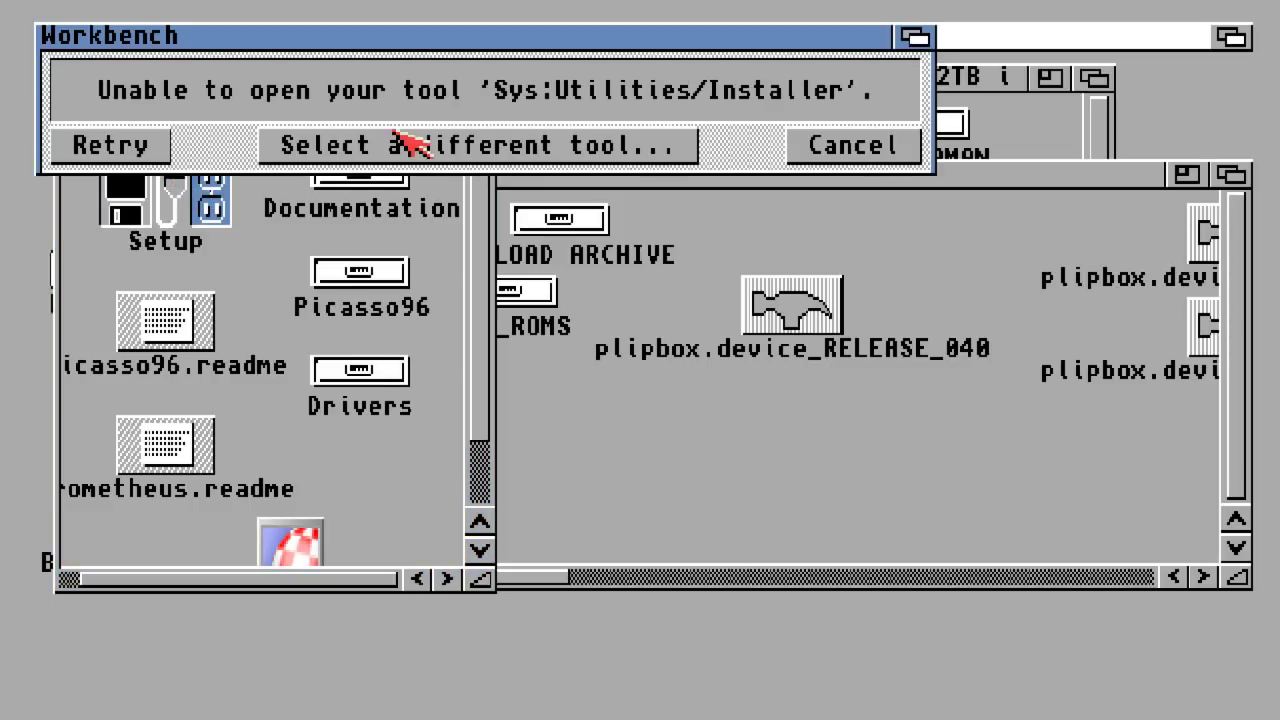
{"action": "left_click", "coordinate": [886, 142]}
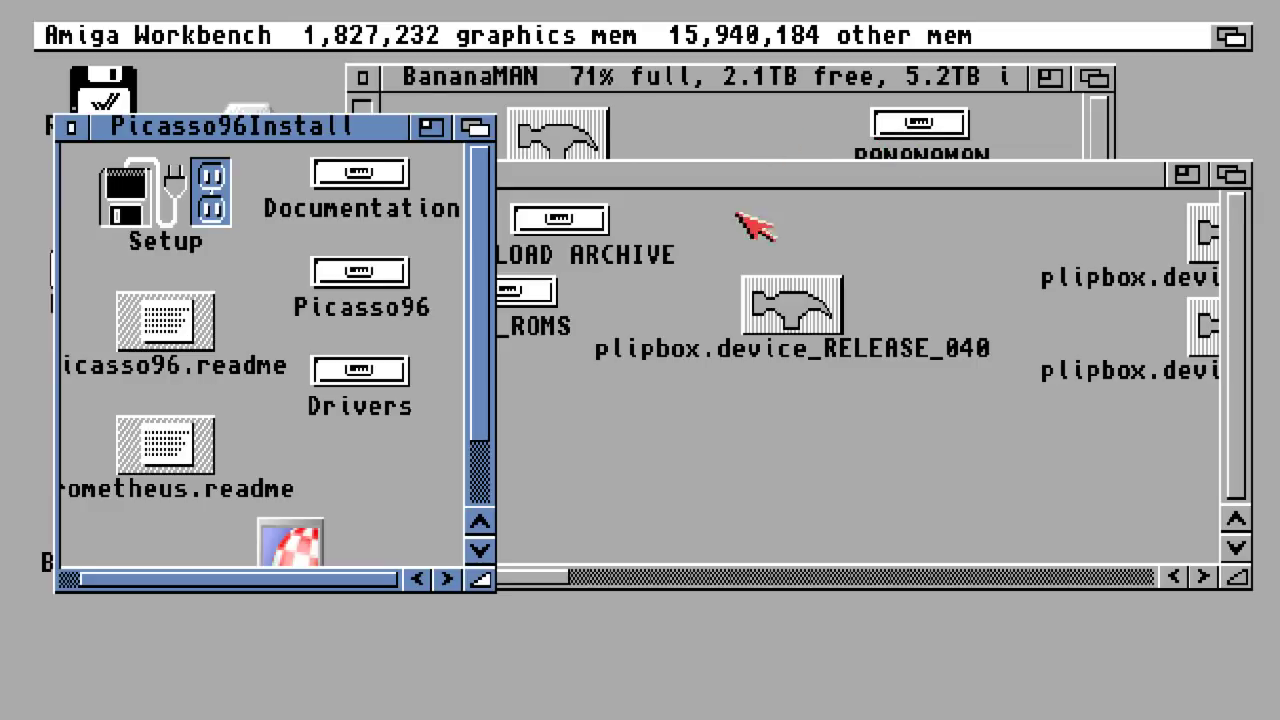
{"action": "left_click", "coordinate": [648, 183]}
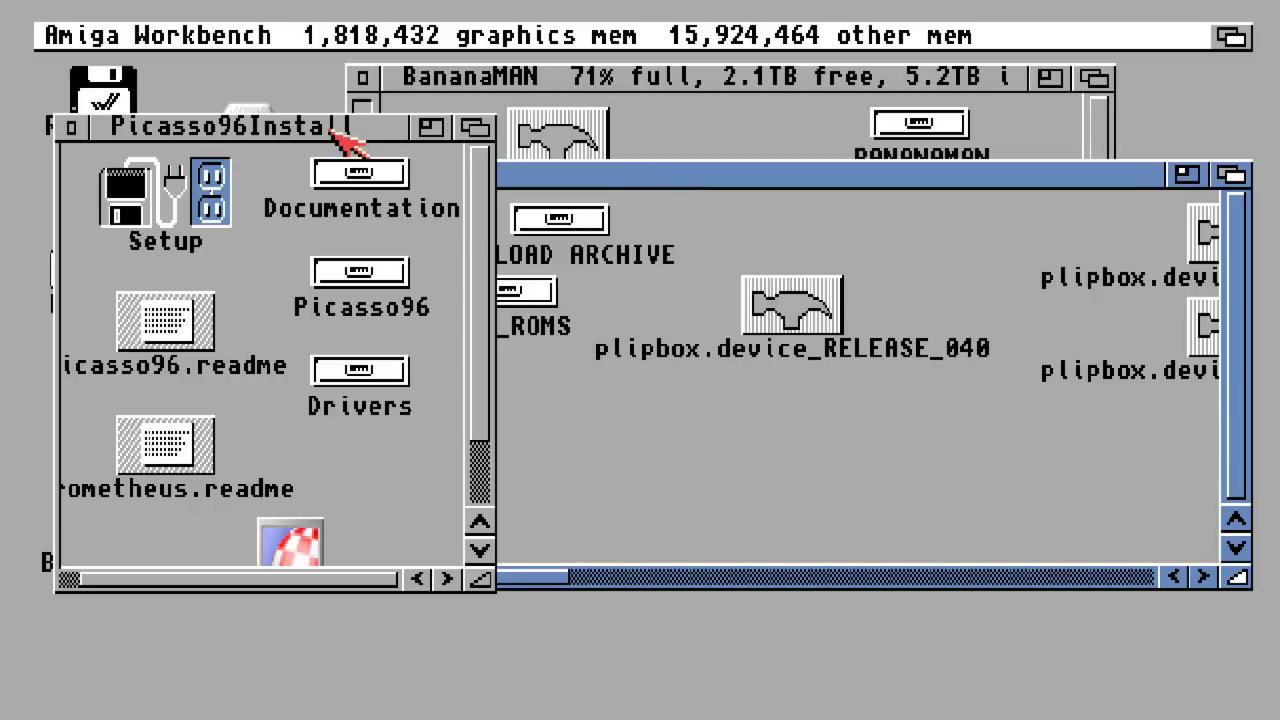
{"action": "mouse_move", "coordinate": [334, 134]}
{"action": "left_mouse_down"}
{"action": "mouse_move", "coordinate": [574, 262]}
{"action": "mouse_move", "coordinate": [372, 204]}
{"action": "mouse_move", "coordinate": [338, 140]}
{"action": "mouse_move", "coordinate": [352, 148]}
{"action": "left_mouse_up"}
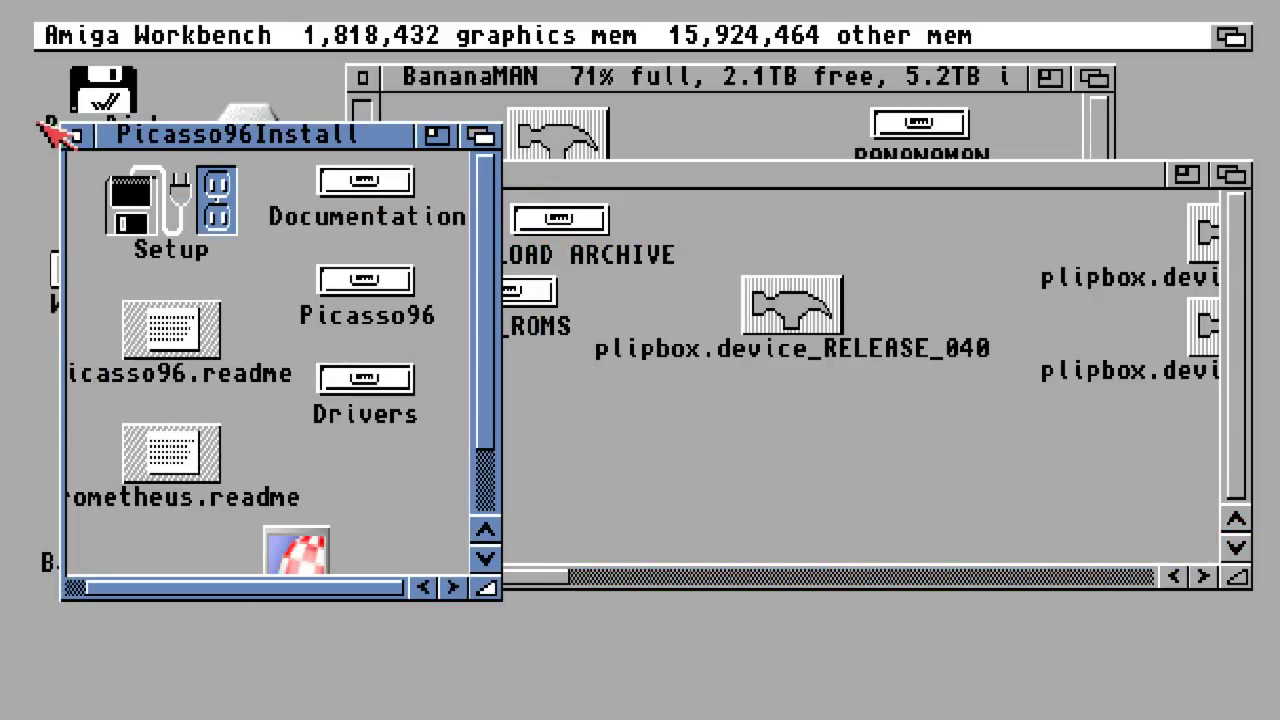
{"action": "left_click", "coordinate": [74, 134]}
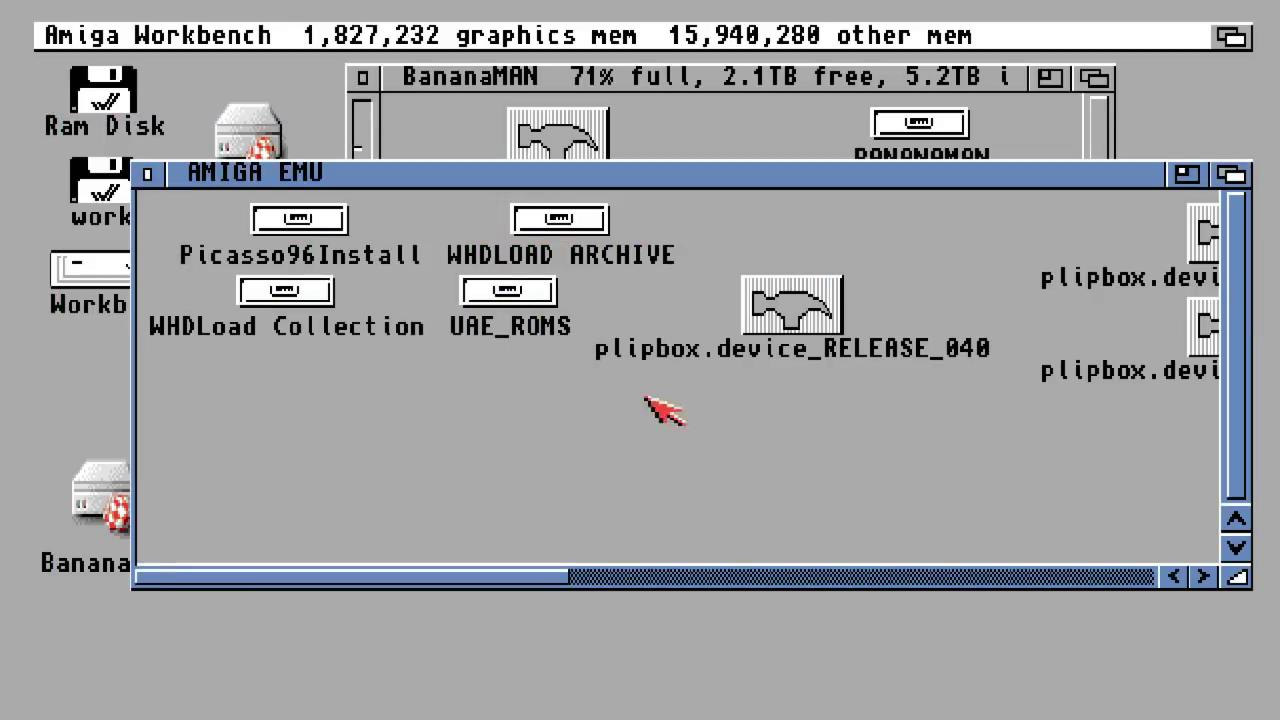
Open the Amiga OS pack drawer from AMIGA EMU and move its window clear of the AMIGA-Applications drawer
{"action": "left_click", "coordinate": [950, 578]}
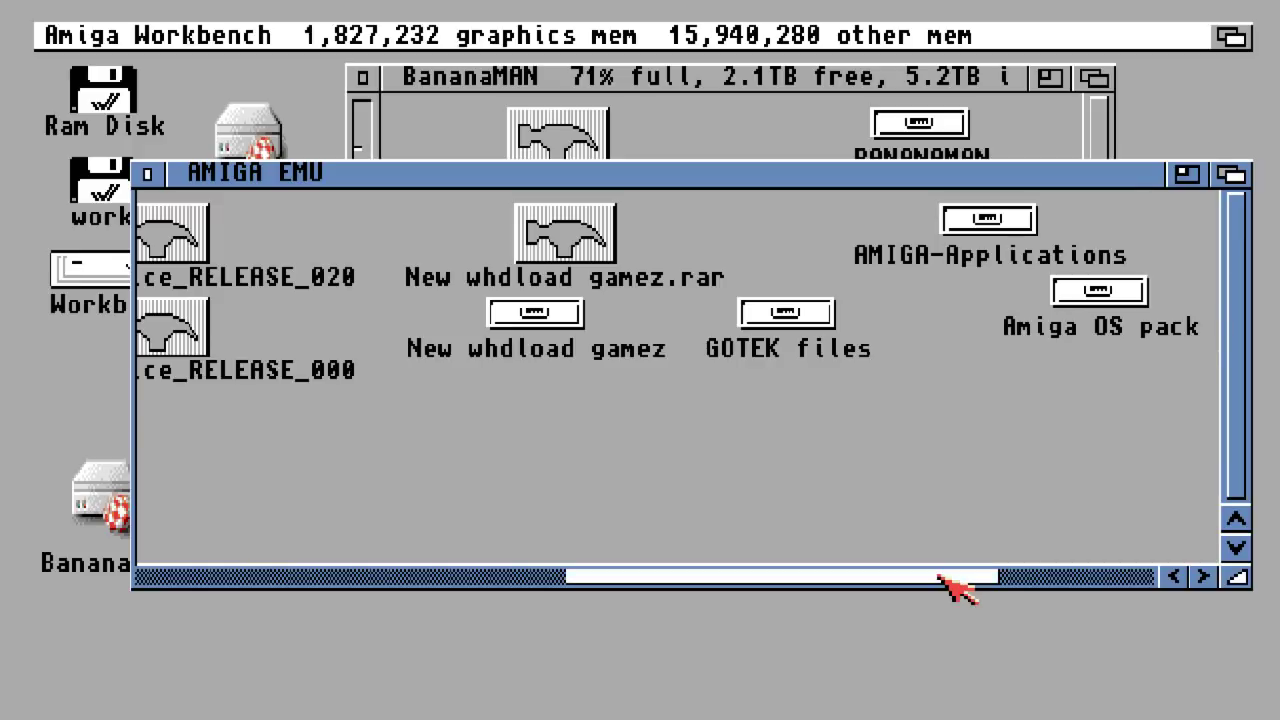
{"action": "left_click_drag", "start_coordinate": [950, 588], "coordinate": [1137, 572]}
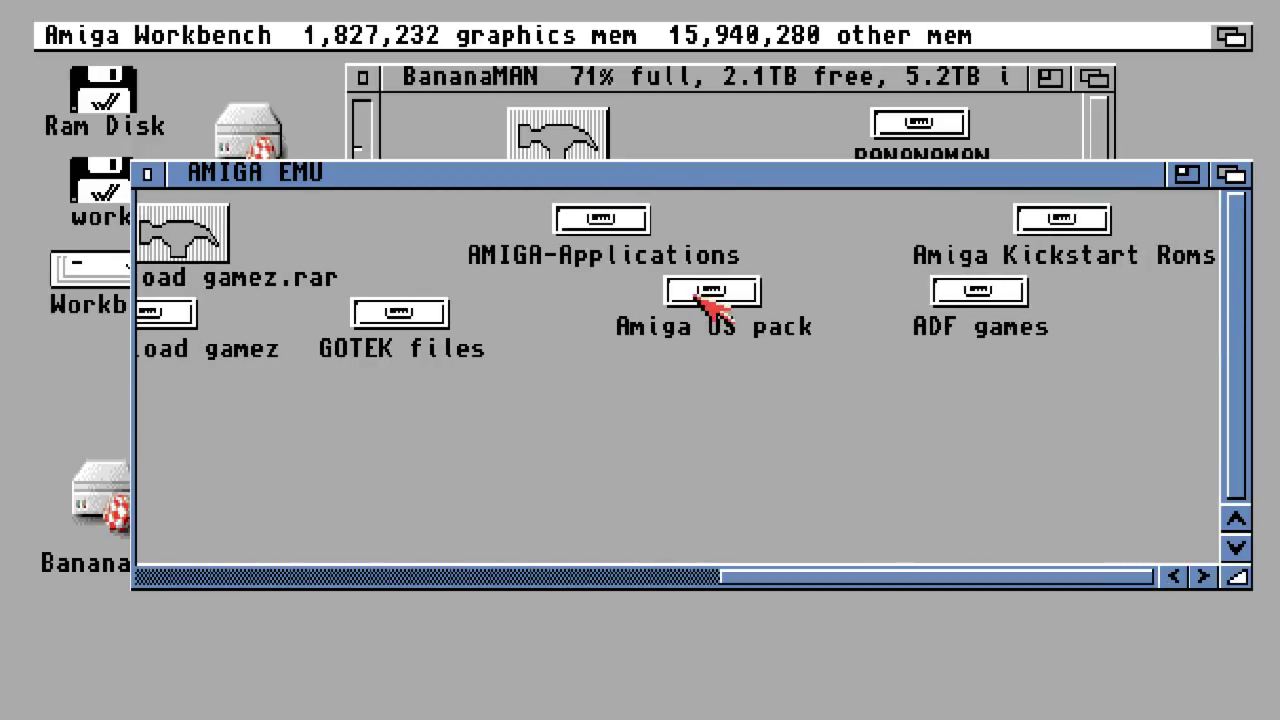
{"action": "double_click", "coordinate": [712, 305]}
{"action": "left_click_drag", "start_coordinate": [400, 177], "coordinate": [735, 318]}
Open the AMIGA-Applications drawer, enlarge its window and clean up its icons
{"action": "double_click", "coordinate": [612, 232]}
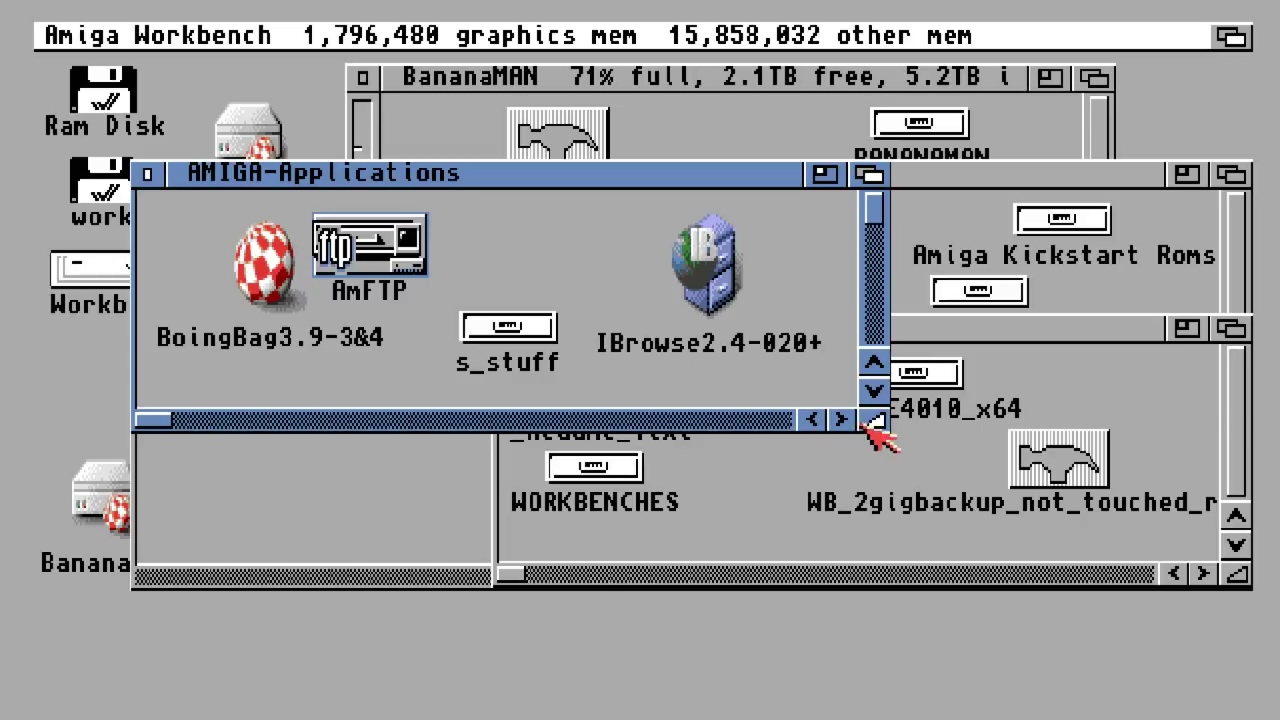
{"action": "left_click_drag", "start_coordinate": [870, 425], "coordinate": [1198, 580]}
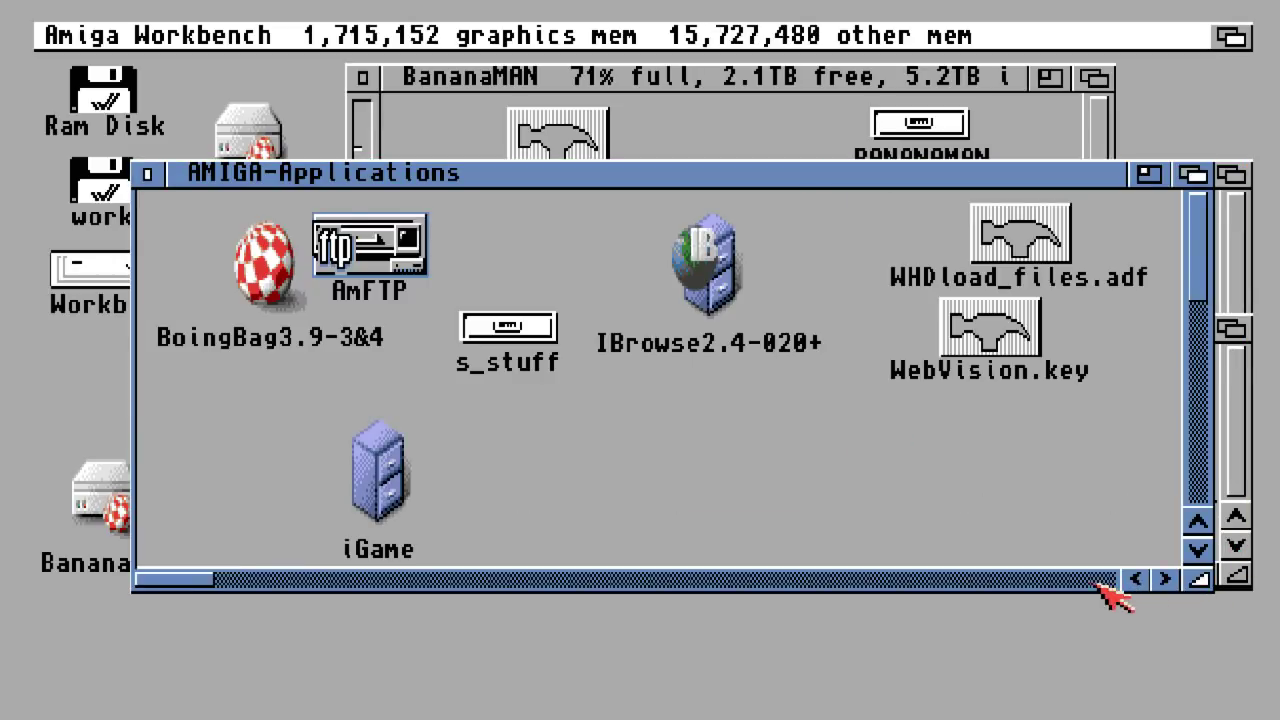
{"action": "right_click", "coordinate": [686, 466]}
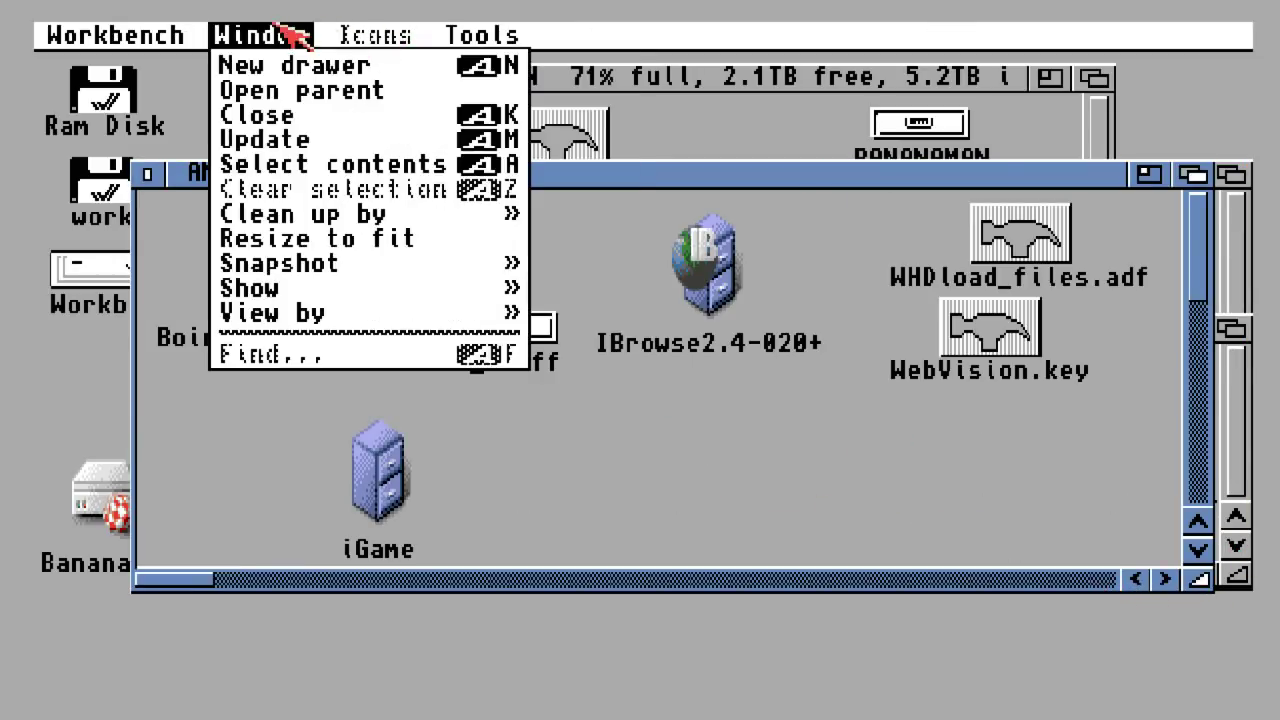
{"action": "right_click", "coordinate": [482, 214]}
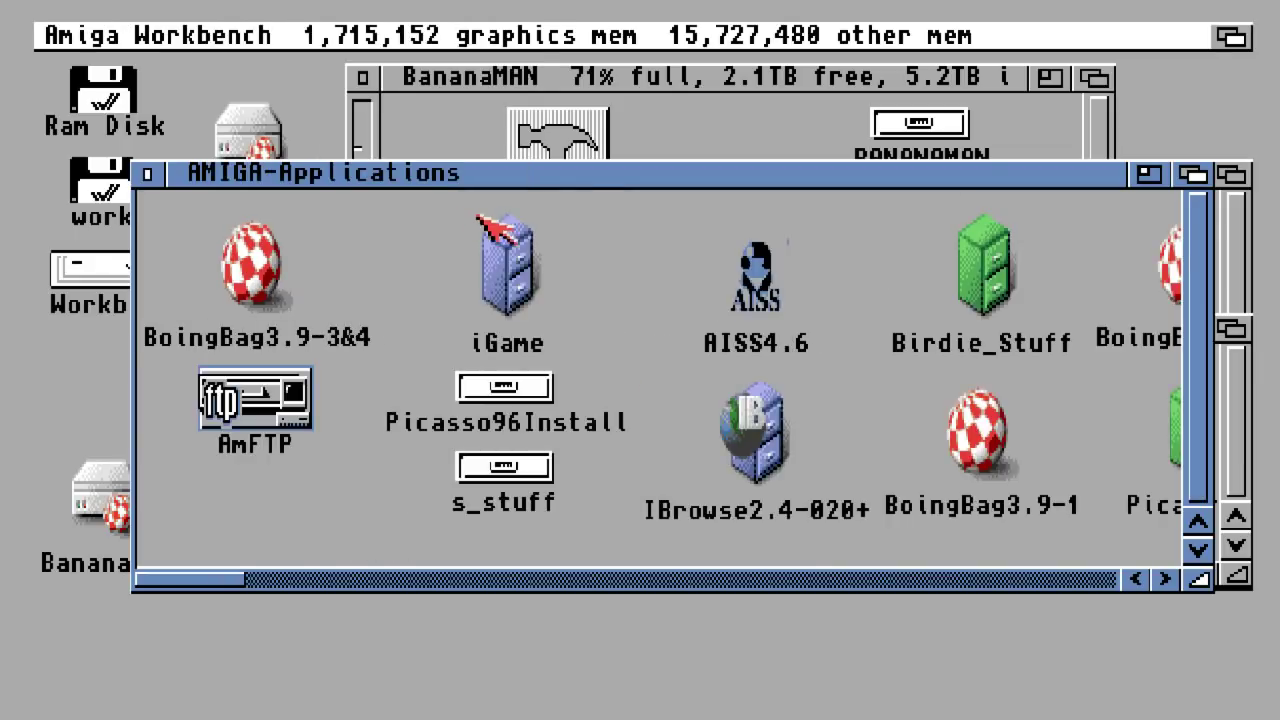
Find the Installer43_3 drawer in AMIGA-Applications, open it, and enlarge its window to show the Installer program
{"action": "left_click", "coordinate": [1048, 579]}
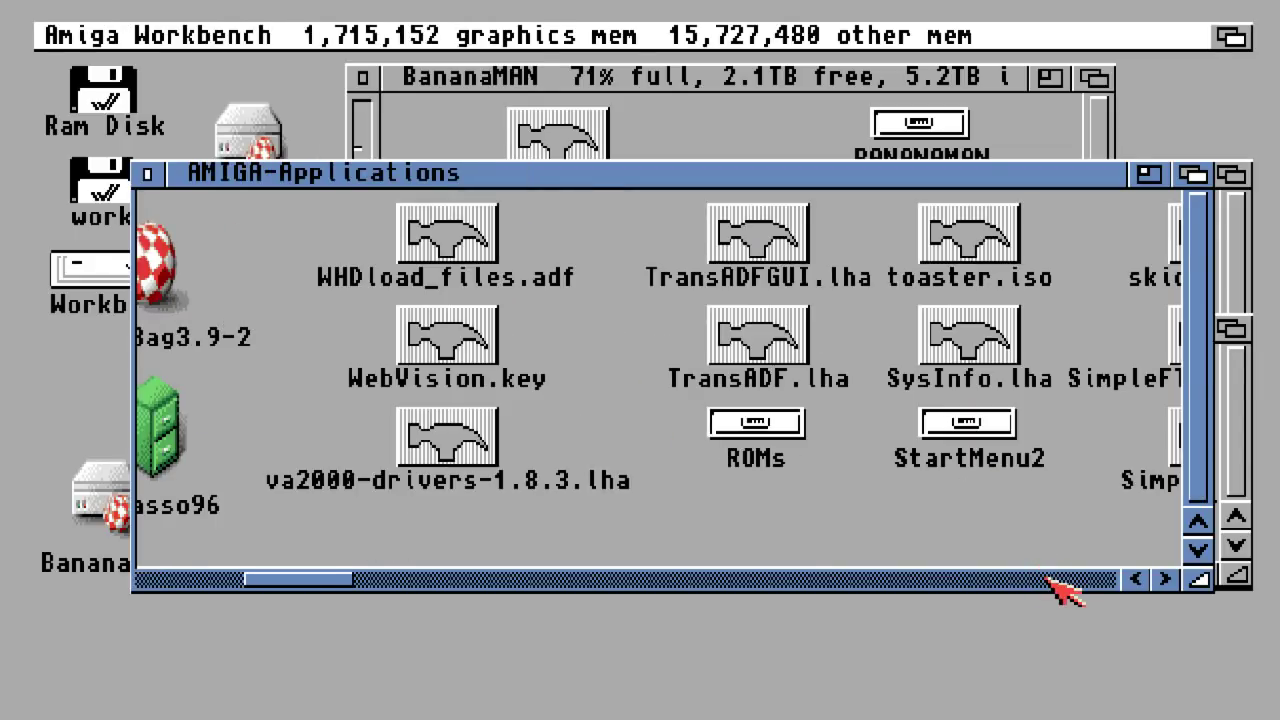
{"action": "left_click", "coordinate": [1048, 579]}
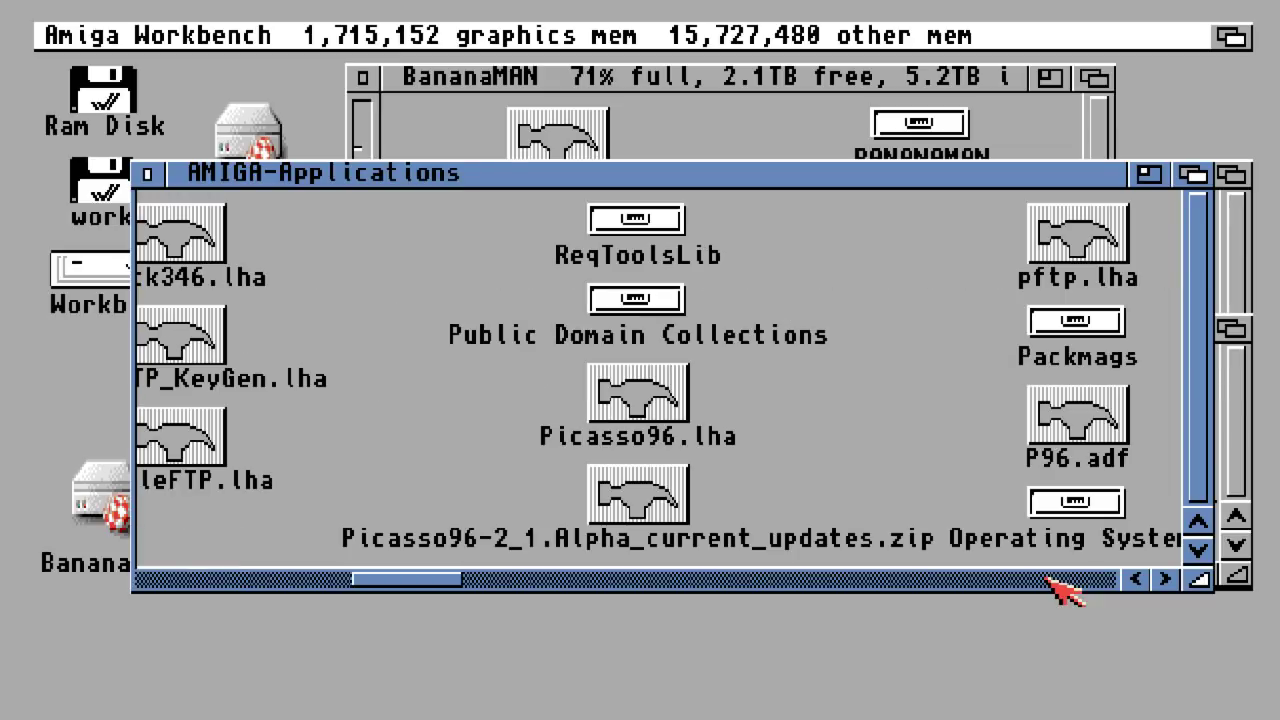
{"action": "left_click", "coordinate": [1048, 579]}
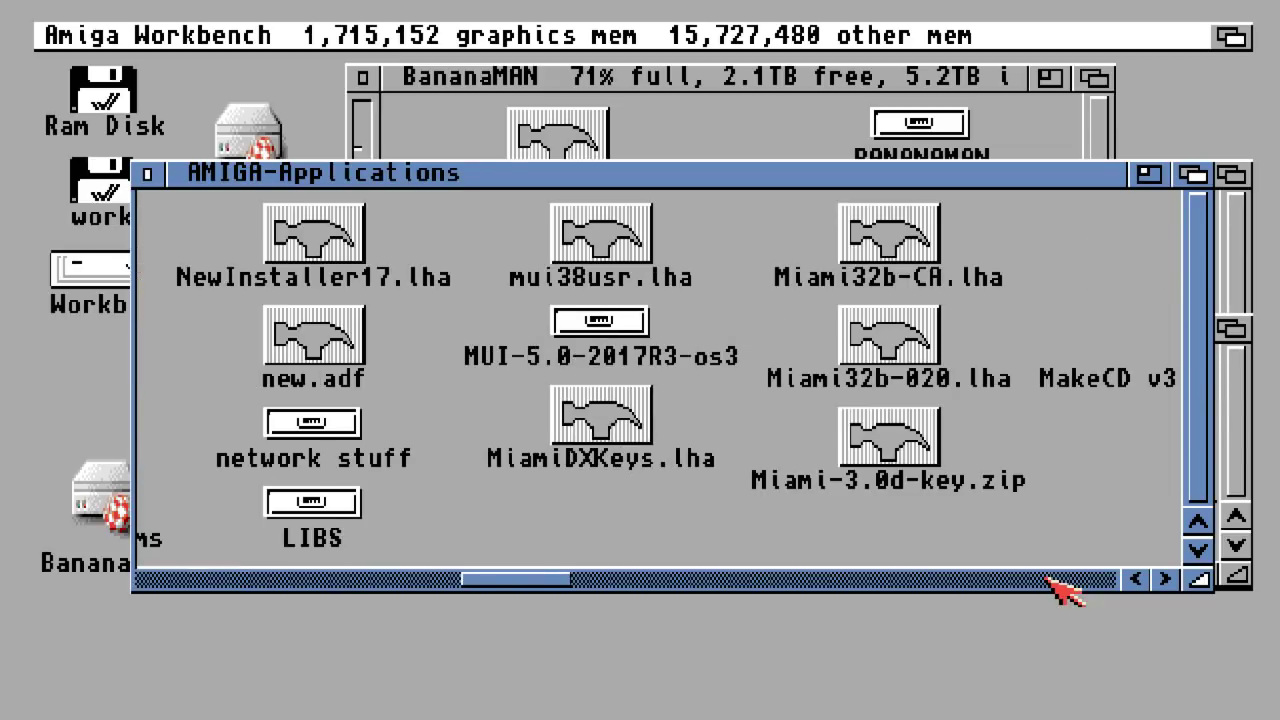
{"action": "left_click", "coordinate": [1048, 579]}
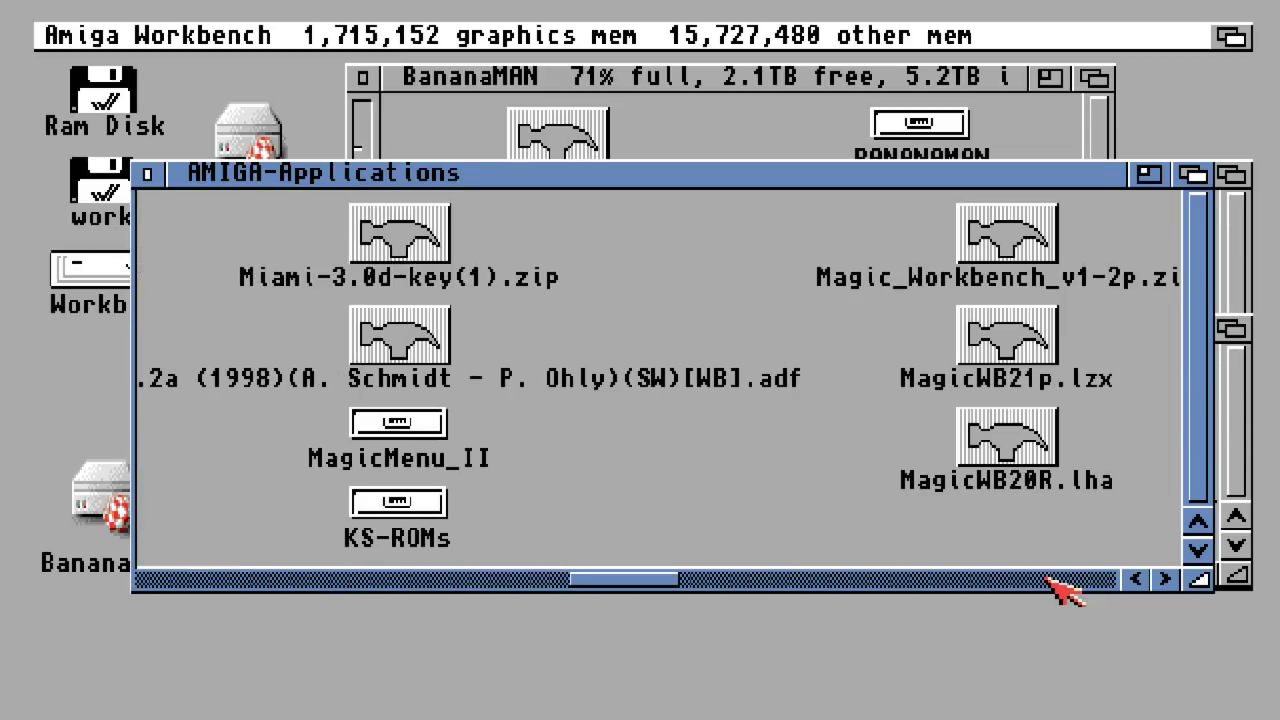
{"action": "left_click", "coordinate": [440, 579]}
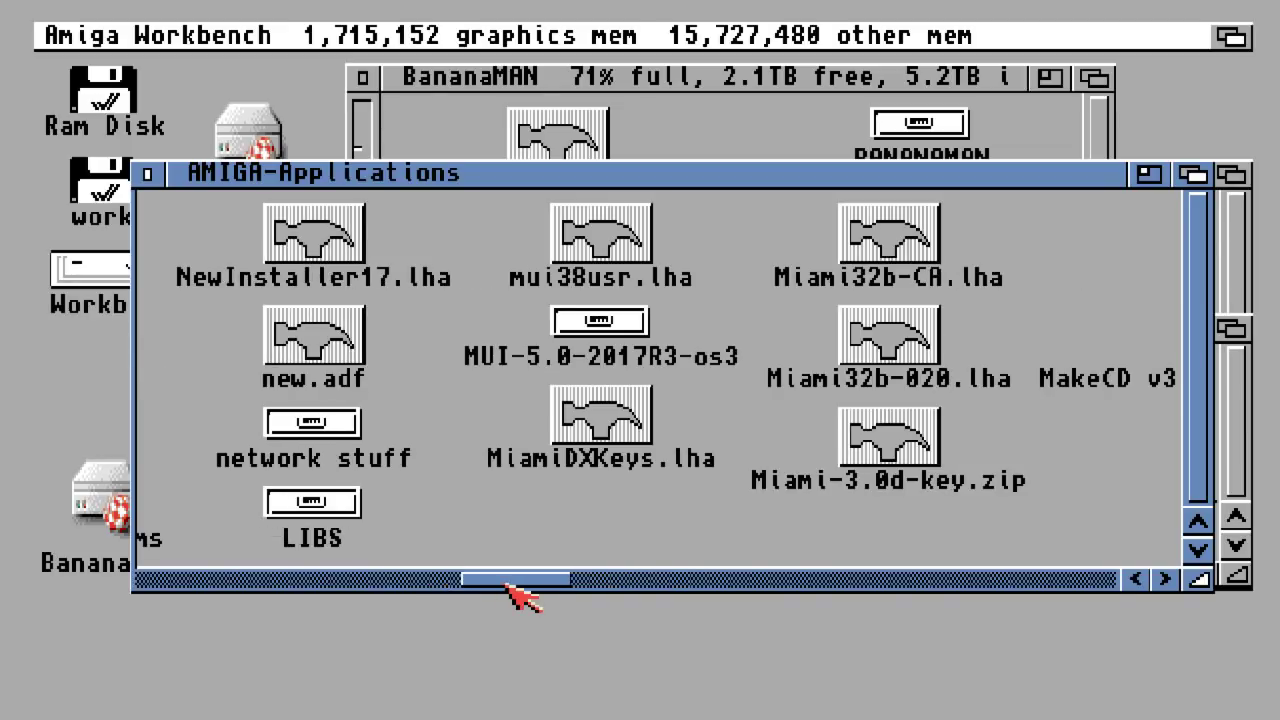
{"action": "left_click_drag", "start_coordinate": [508, 584], "coordinate": [763, 586]}
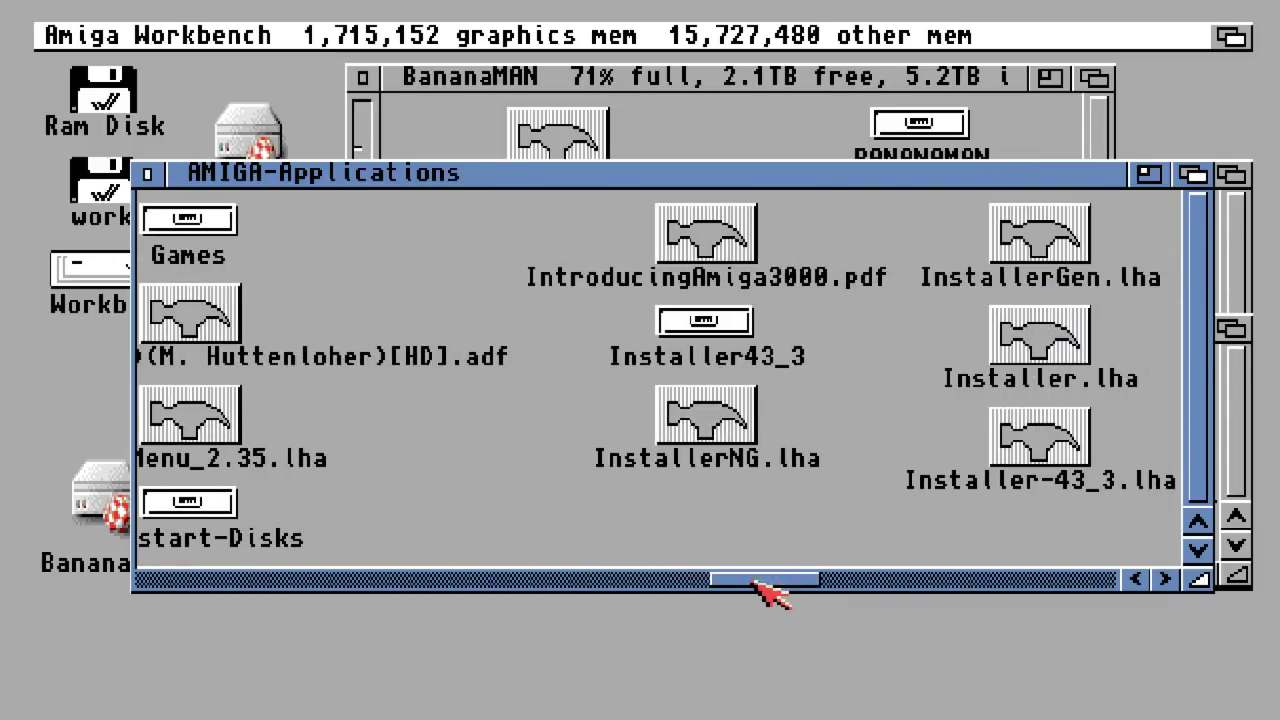
{"action": "left_click", "coordinate": [723, 318]}
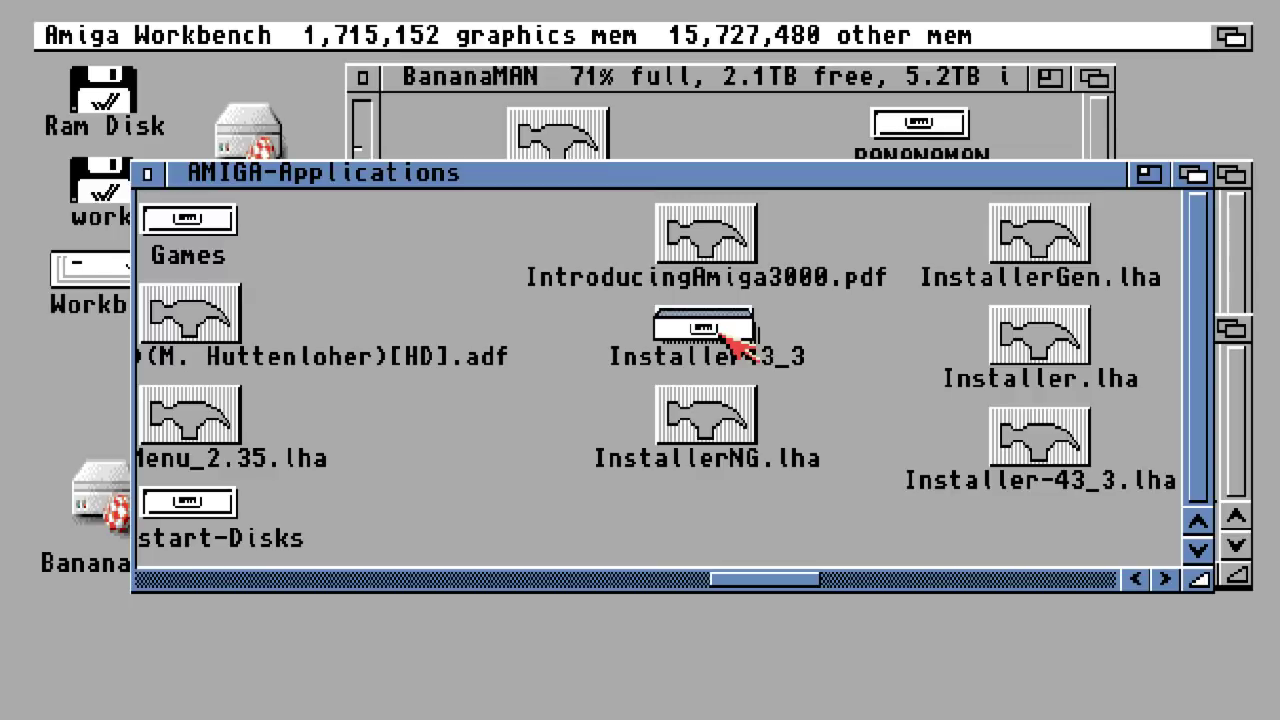
{"action": "double_click", "coordinate": [733, 338]}
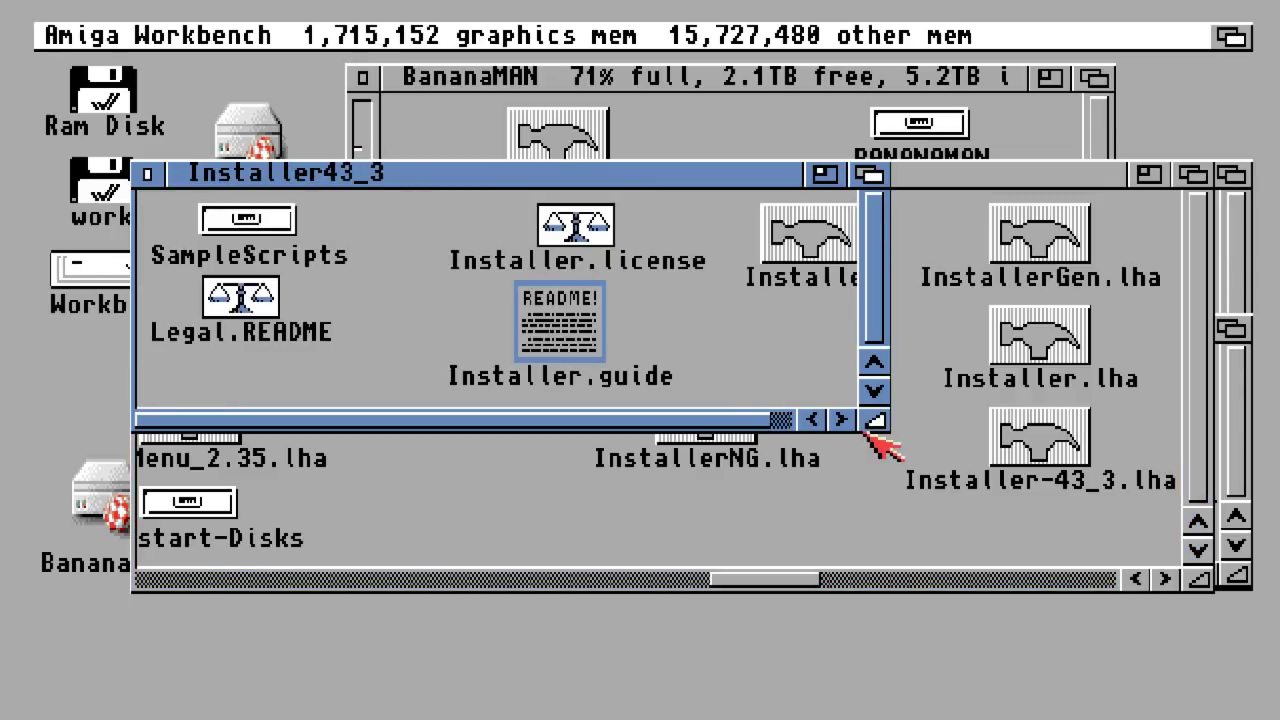
{"action": "left_click_drag", "start_coordinate": [875, 420], "coordinate": [1088, 505]}
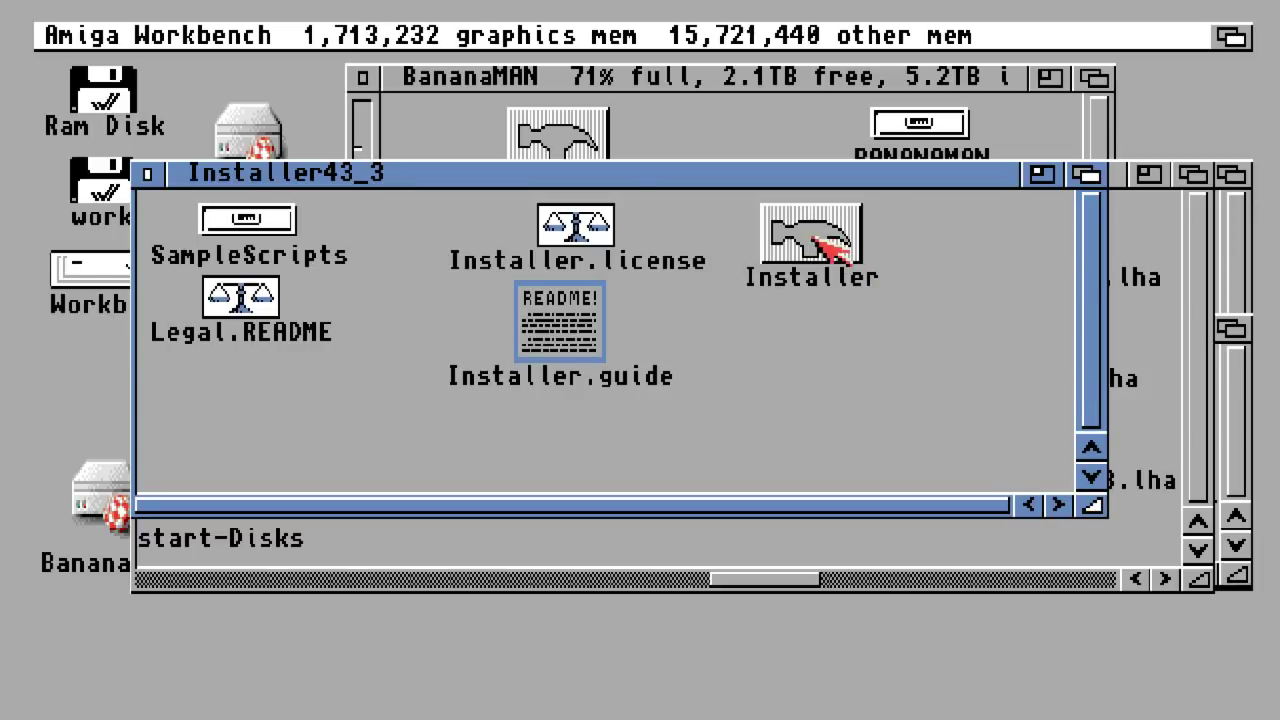
Copy Installer from Installer43_3 into the Utilities drawer of the Workbench volume, and close the Installer43_3 drawer
{"action": "double_click", "coordinate": [84, 274]}
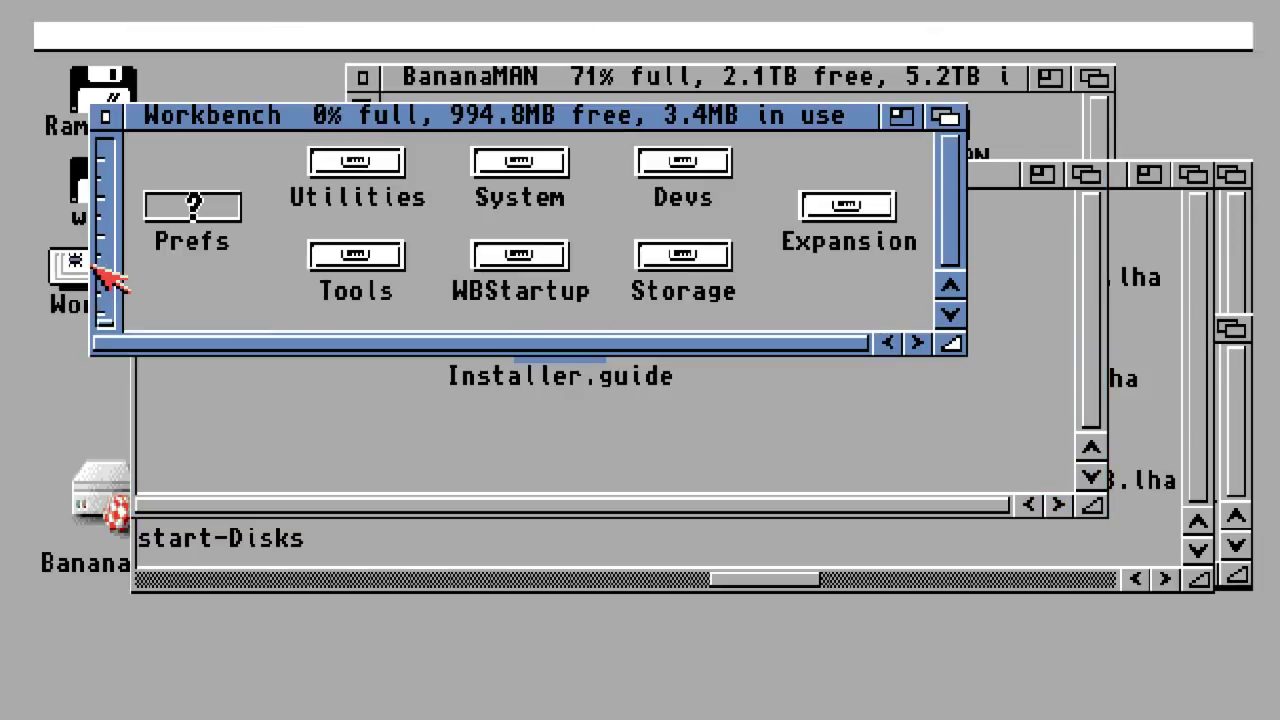
{"action": "left_click_drag", "start_coordinate": [408, 130], "coordinate": [688, 388]}
{"action": "left_click_drag", "start_coordinate": [810, 258], "coordinate": [622, 430]}
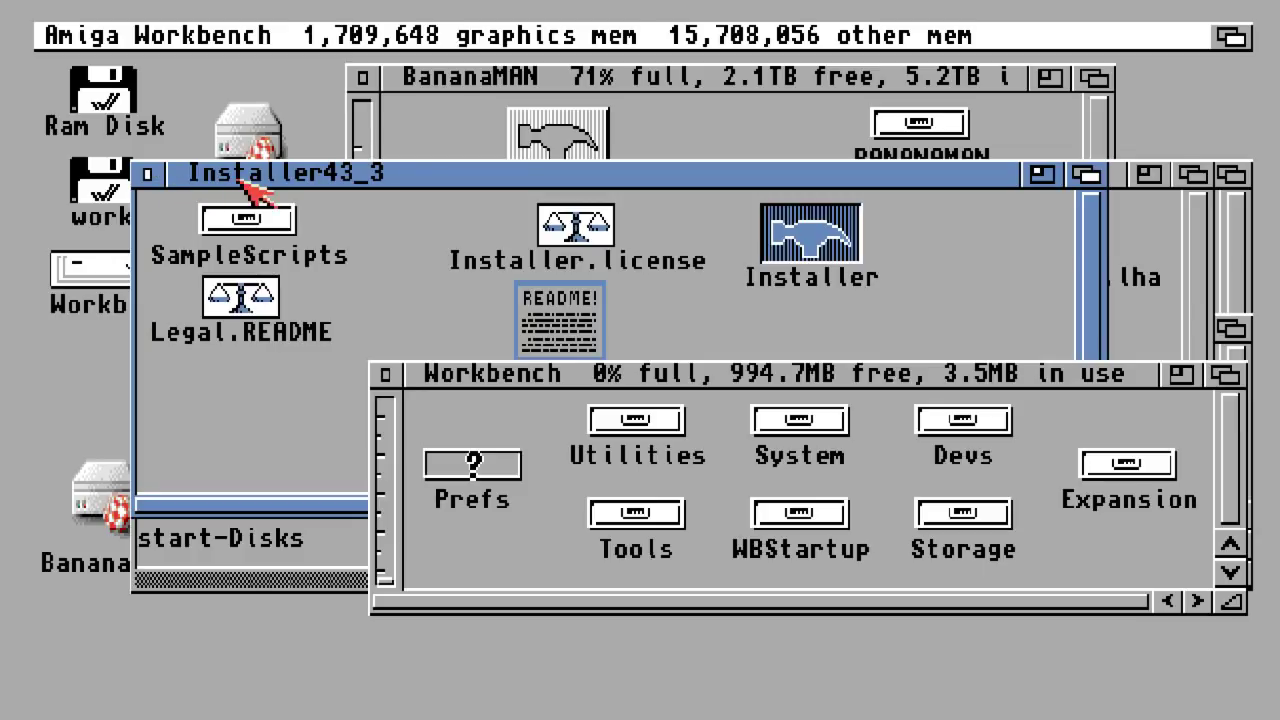
{"action": "left_click_drag", "start_coordinate": [251, 180], "coordinate": [278, 260]}
{"action": "left_click", "coordinate": [176, 254]}
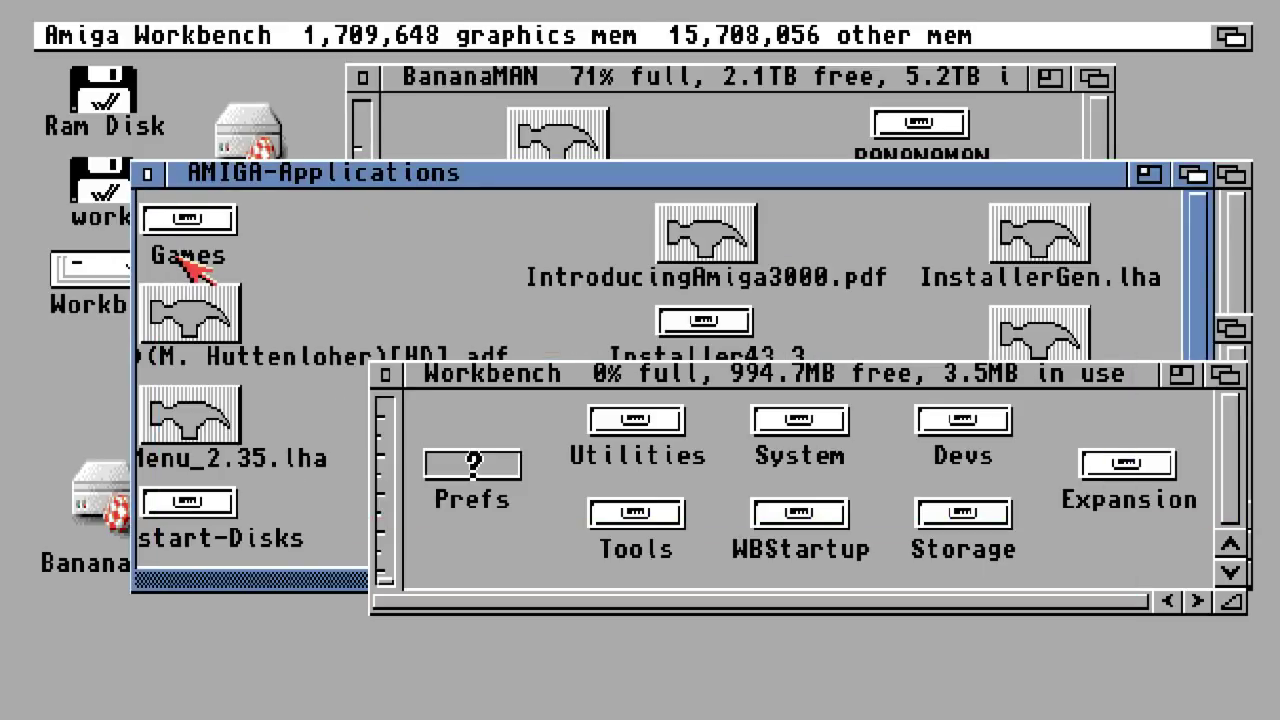
Open the Picasso96Install drawer near the beginning of AMIGA-Applications and run its Setup
{"action": "left_click", "coordinate": [248, 578]}
{"action": "left_click", "coordinate": [244, 577]}
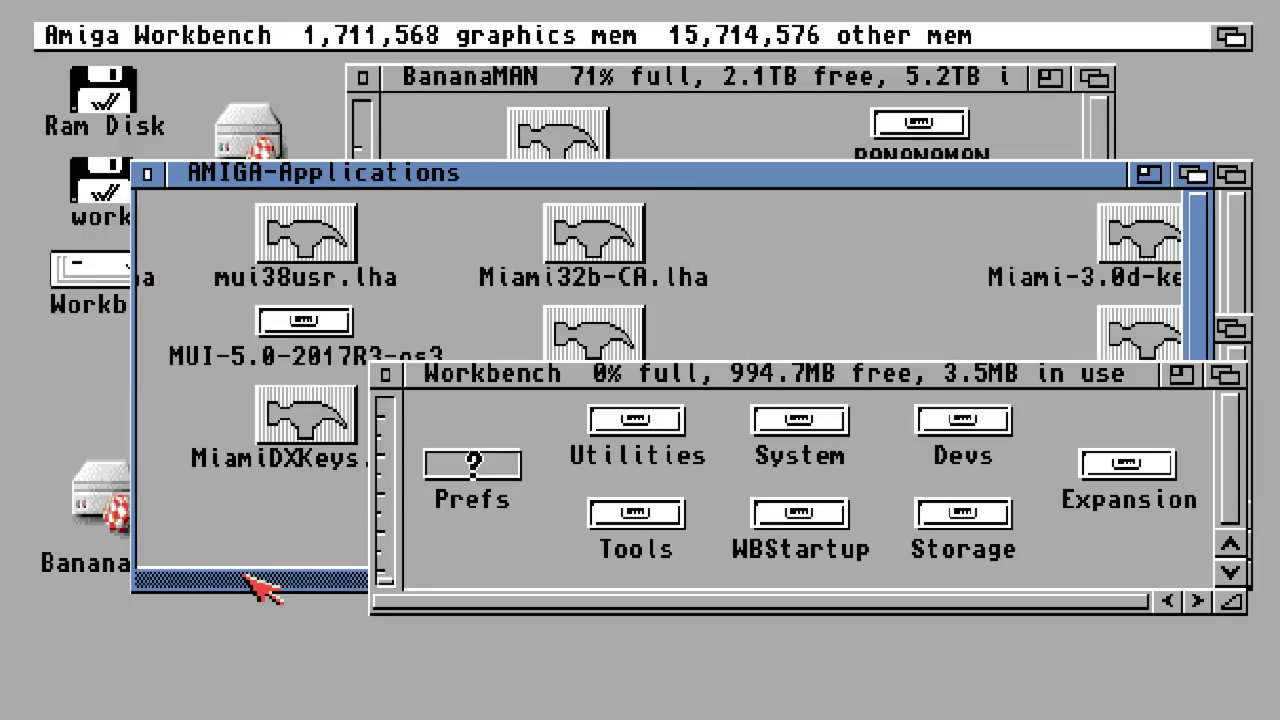
{"action": "left_click", "coordinate": [244, 577]}
{"action": "left_click", "coordinate": [244, 577]}
{"action": "left_click_drag", "start_coordinate": [244, 577], "coordinate": [239, 577]}
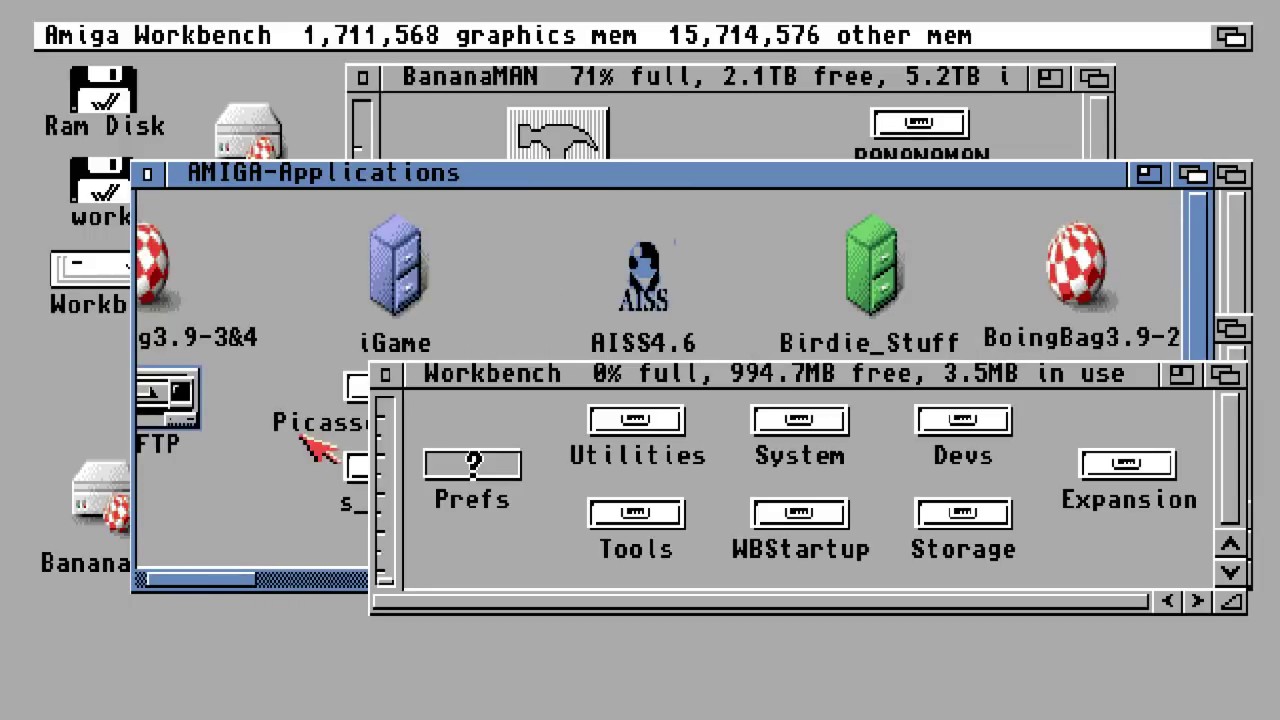
{"action": "double_click", "coordinate": [355, 400]}
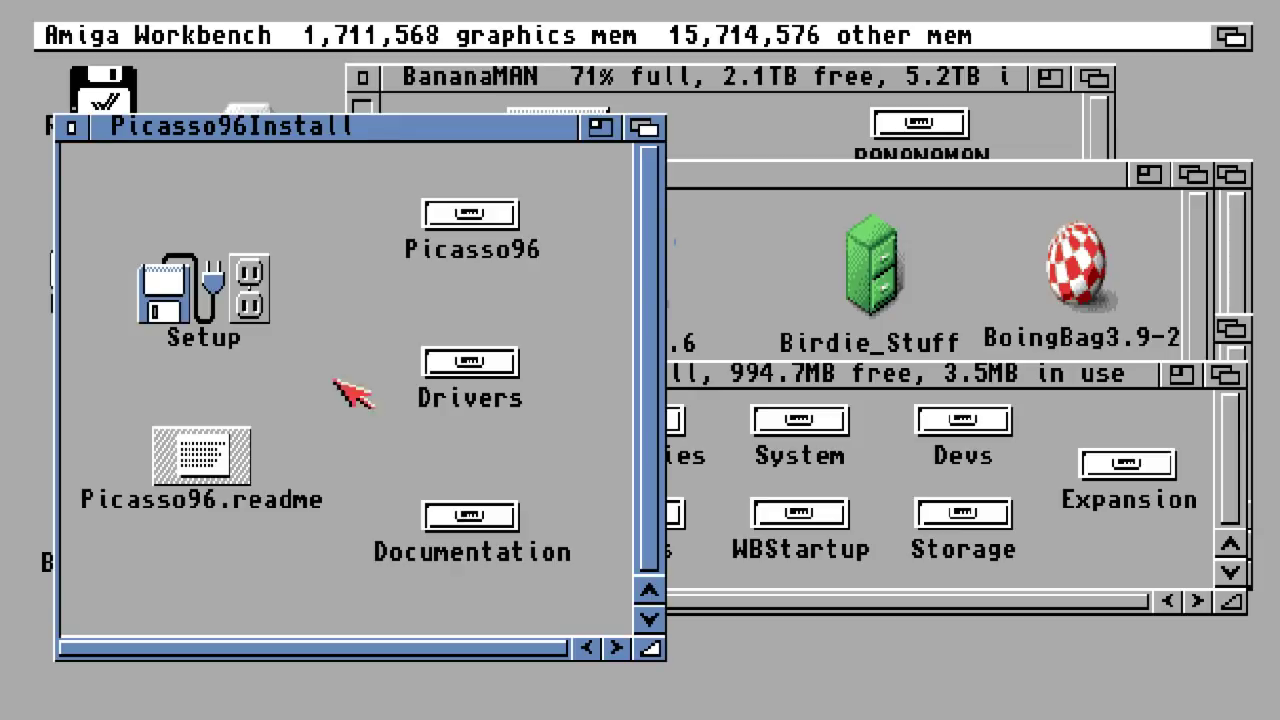
{"action": "double_click", "coordinate": [228, 292]}
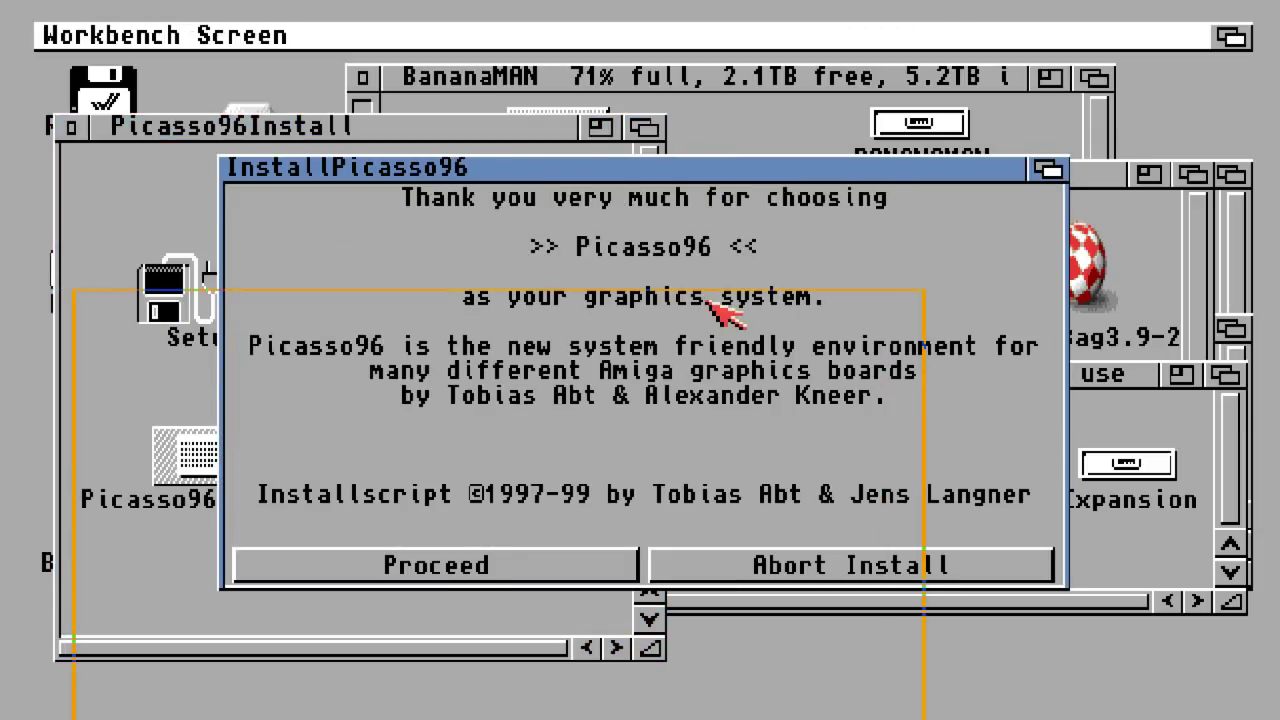
Move the InstallPicasso96 window aside and close the Picasso96Install and Workbench windows behind it
{"action": "left_click_drag", "start_coordinate": [720, 310], "coordinate": [752, 192]}
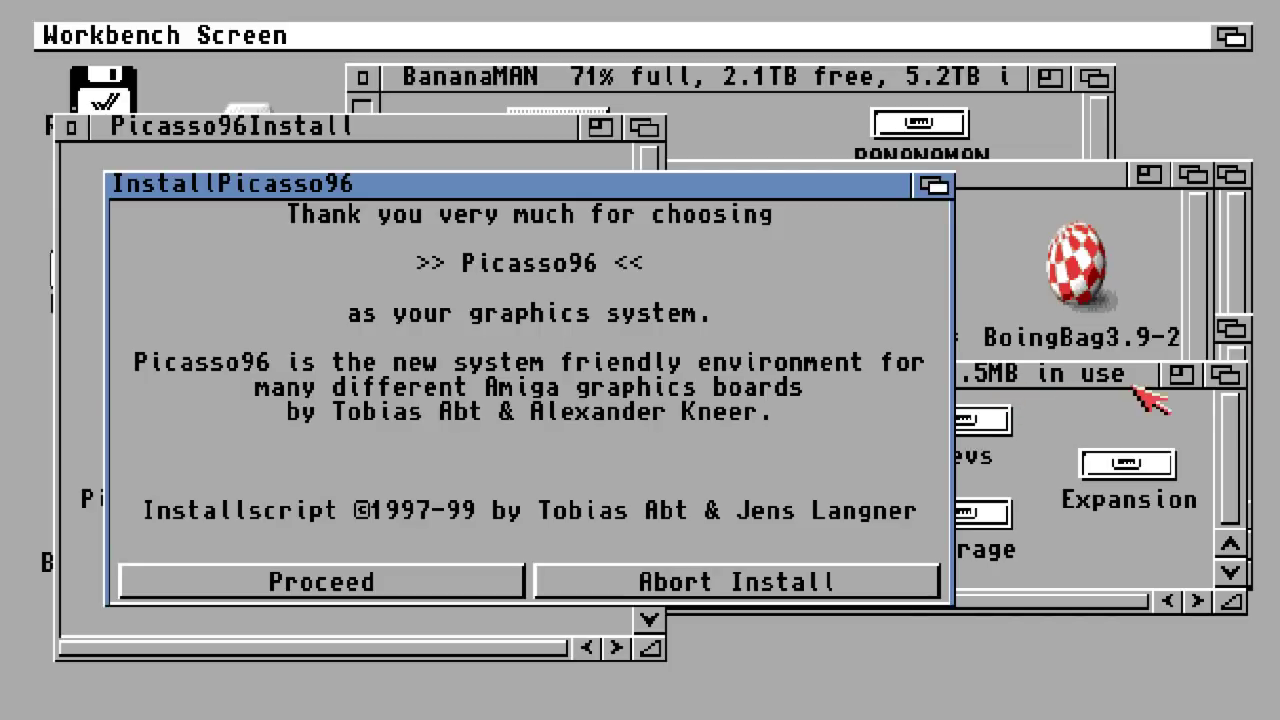
{"action": "left_click", "coordinate": [1186, 373]}
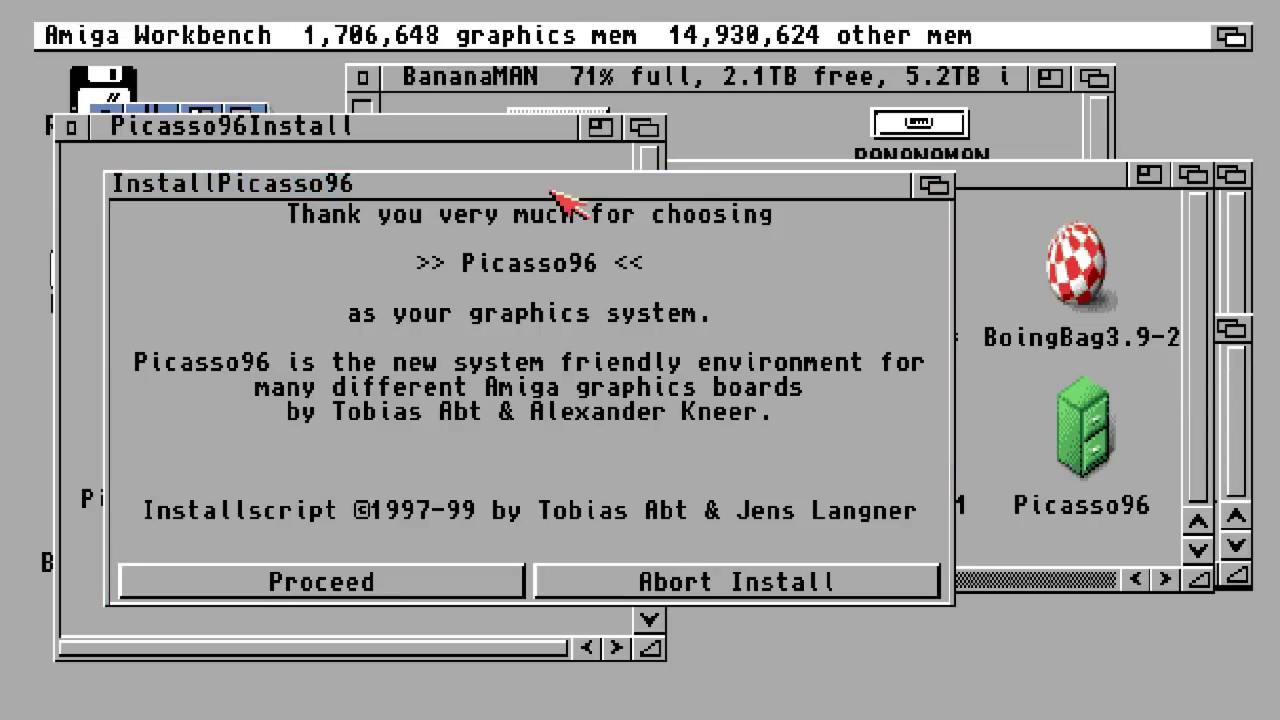
{"action": "left_click_drag", "start_coordinate": [560, 195], "coordinate": [852, 75]}
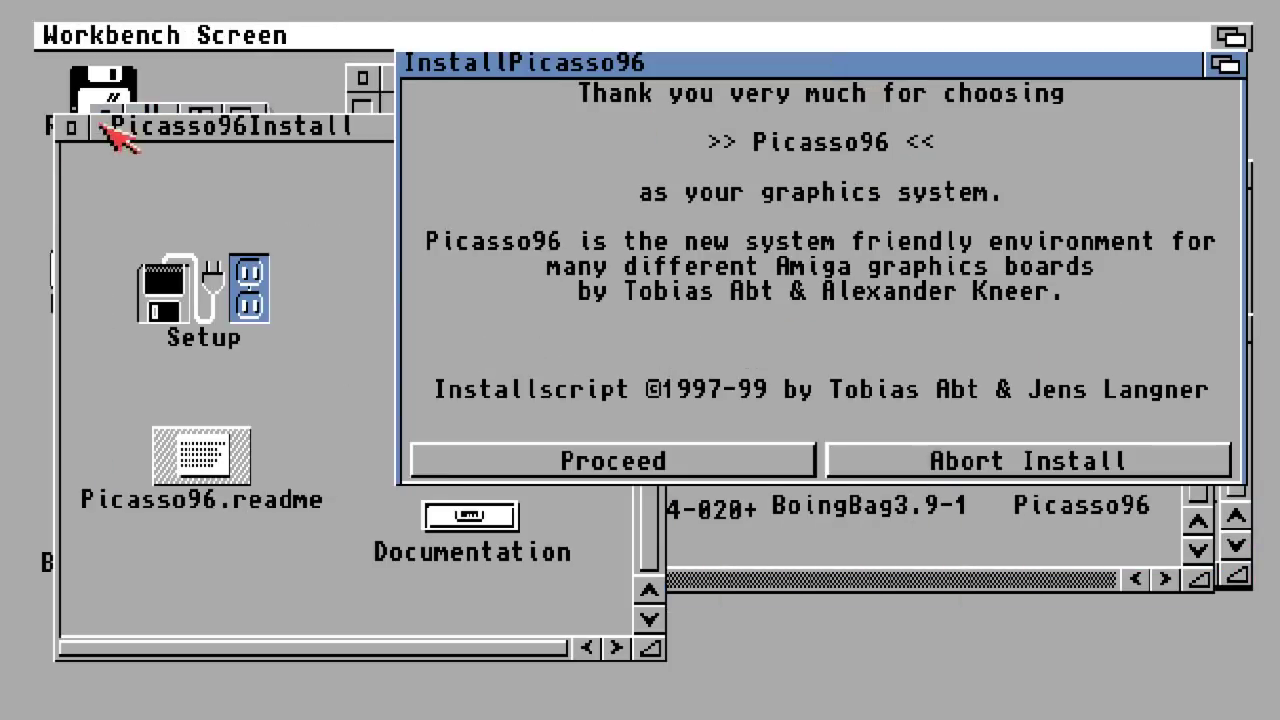
{"action": "left_click", "coordinate": [72, 127]}
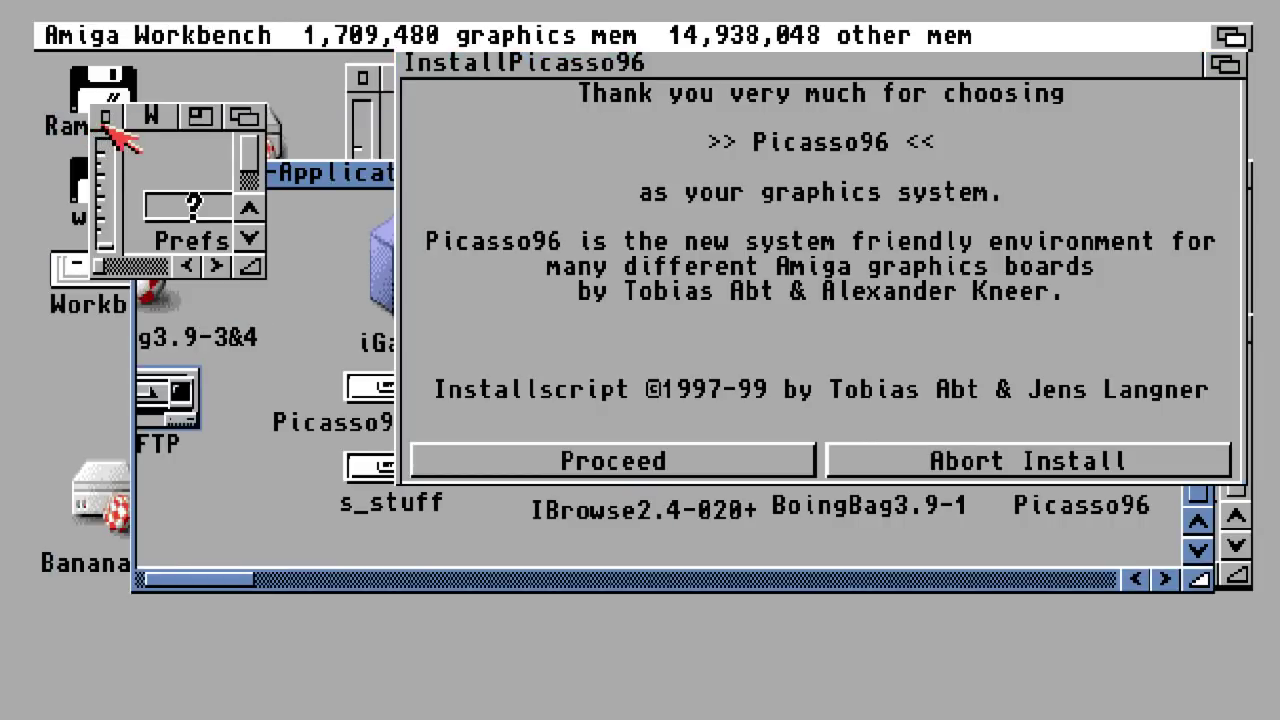
{"action": "left_click", "coordinate": [107, 118]}
Start a First Install of Picasso96 with Install for Real and no logging, continue past the notices, and decline reading the manual
{"action": "left_click", "coordinate": [678, 462]}
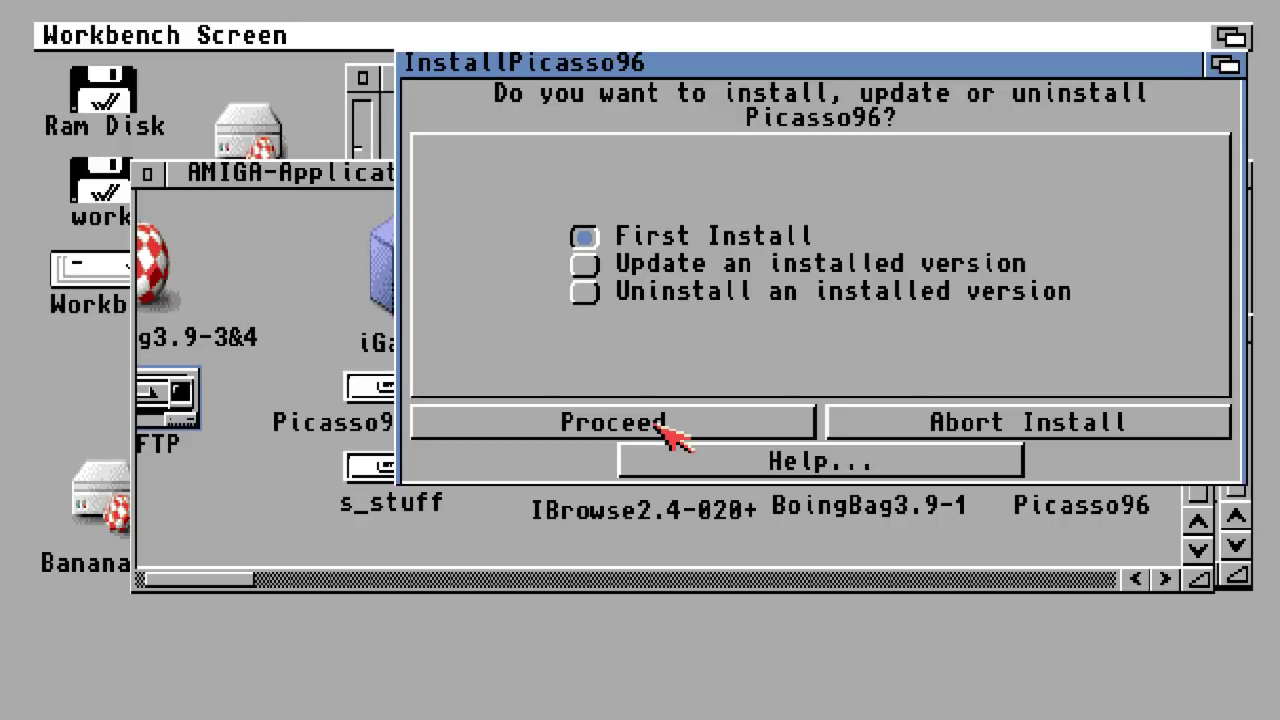
{"action": "left_click", "coordinate": [660, 425]}
{"action": "left_click", "coordinate": [668, 425]}
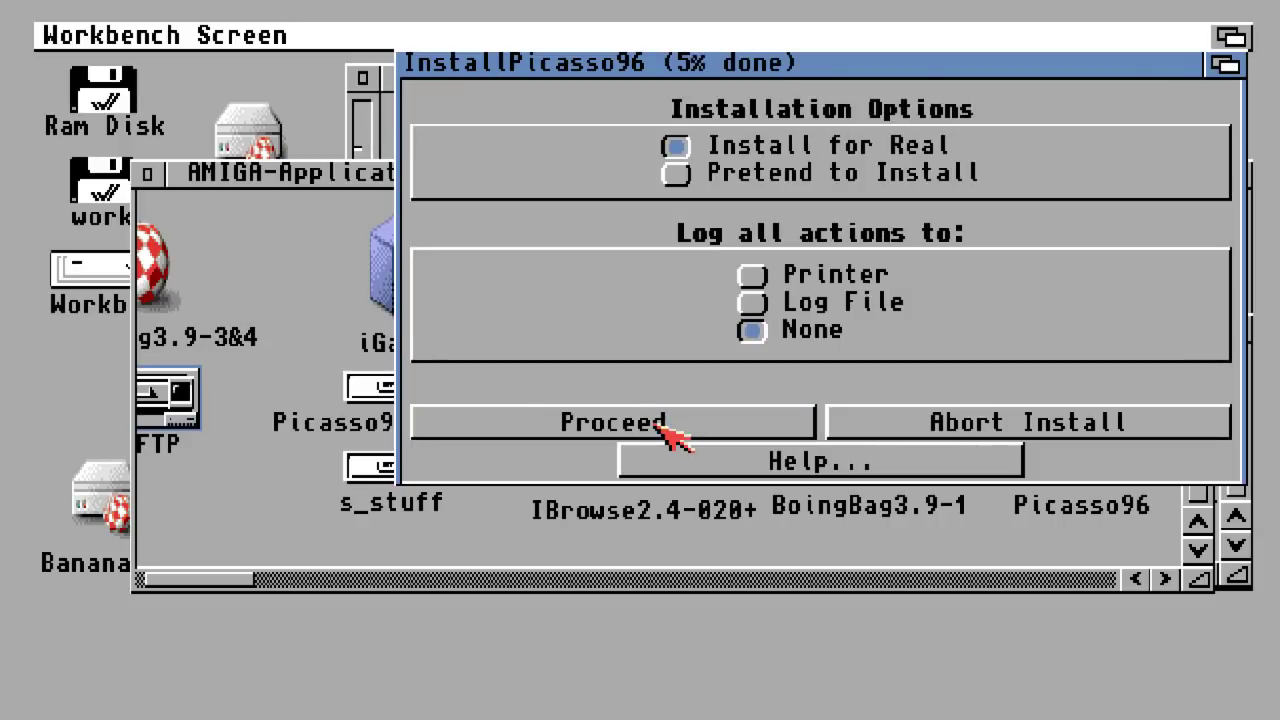
{"action": "left_click", "coordinate": [658, 422]}
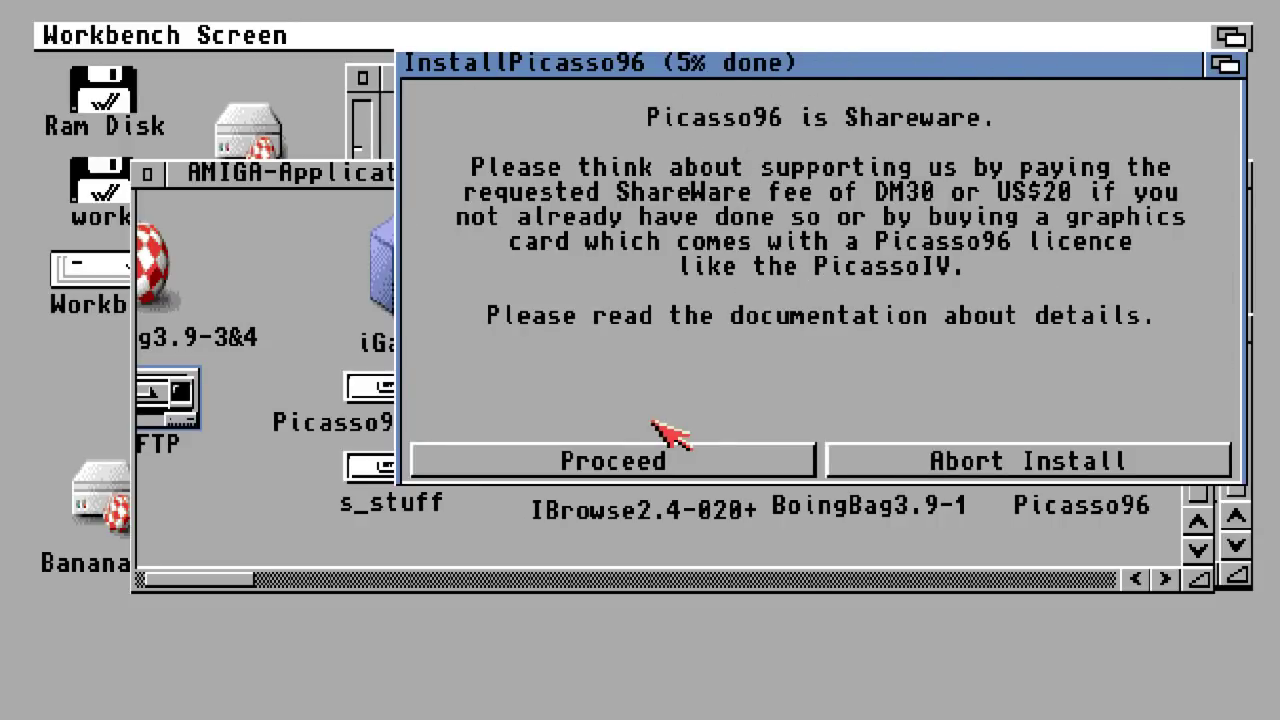
{"action": "left_click", "coordinate": [664, 462]}
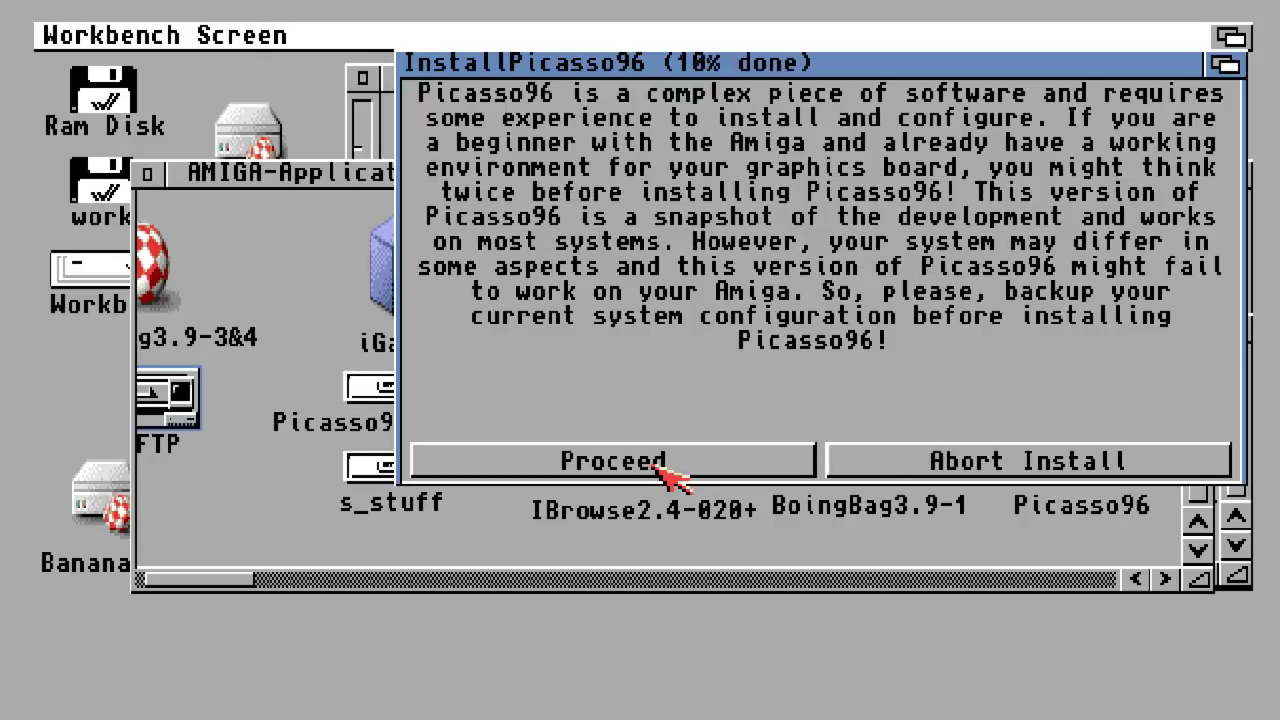
{"action": "left_click", "coordinate": [662, 468]}
{"action": "left_click", "coordinate": [662, 466]}
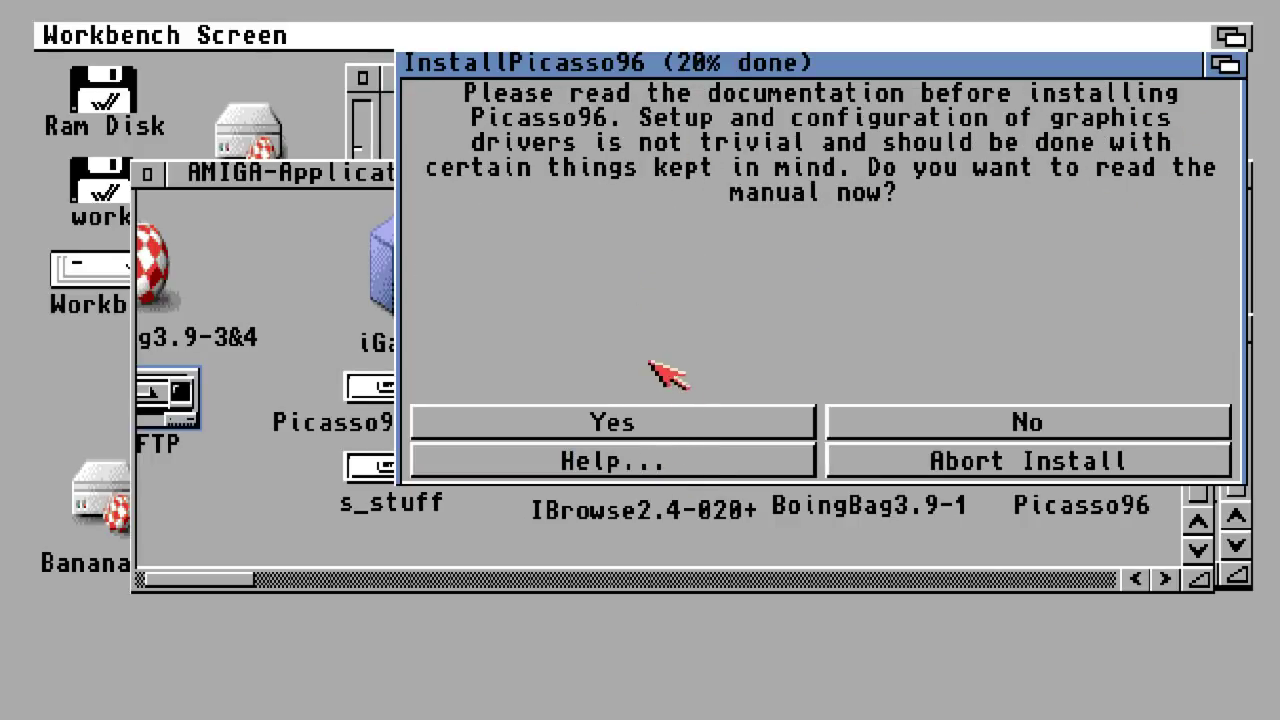
{"action": "left_click", "coordinate": [906, 422]}
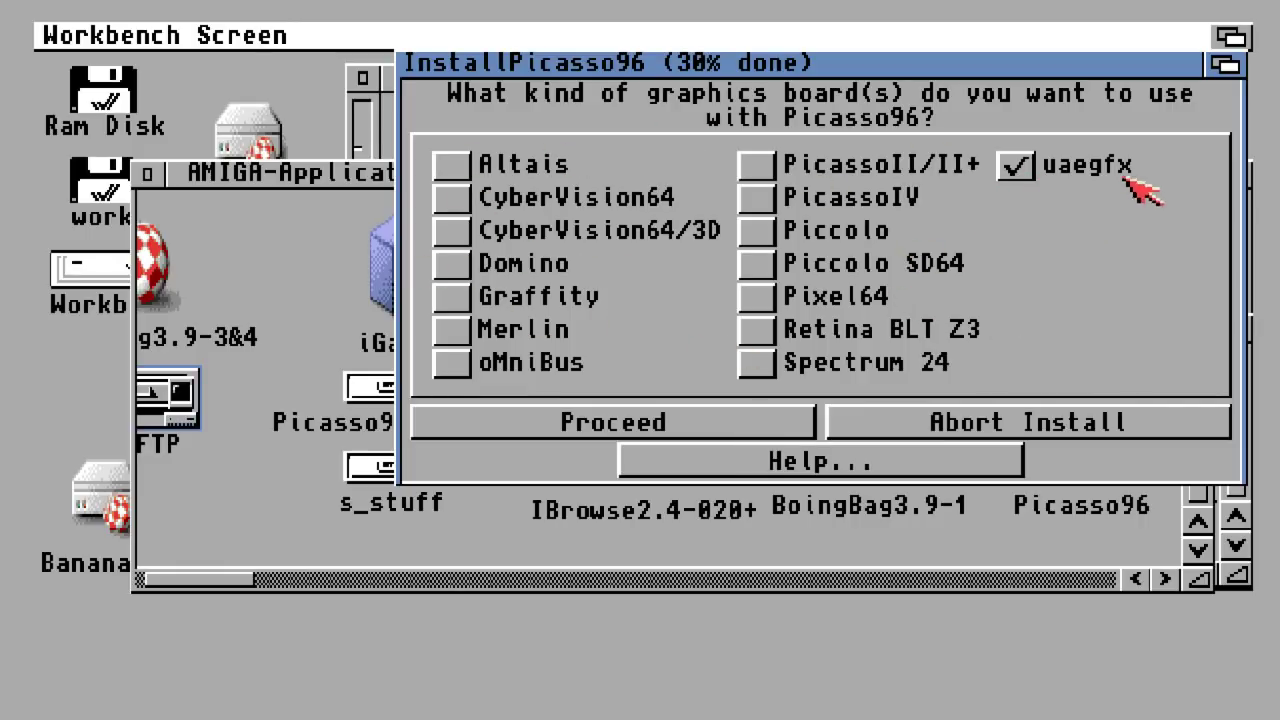
Choose uaegfx as the graphics board and accept SYS:Libs and SYS:Devs/Monitors as the library and monitor file locations
{"action": "left_click", "coordinate": [560, 424]}
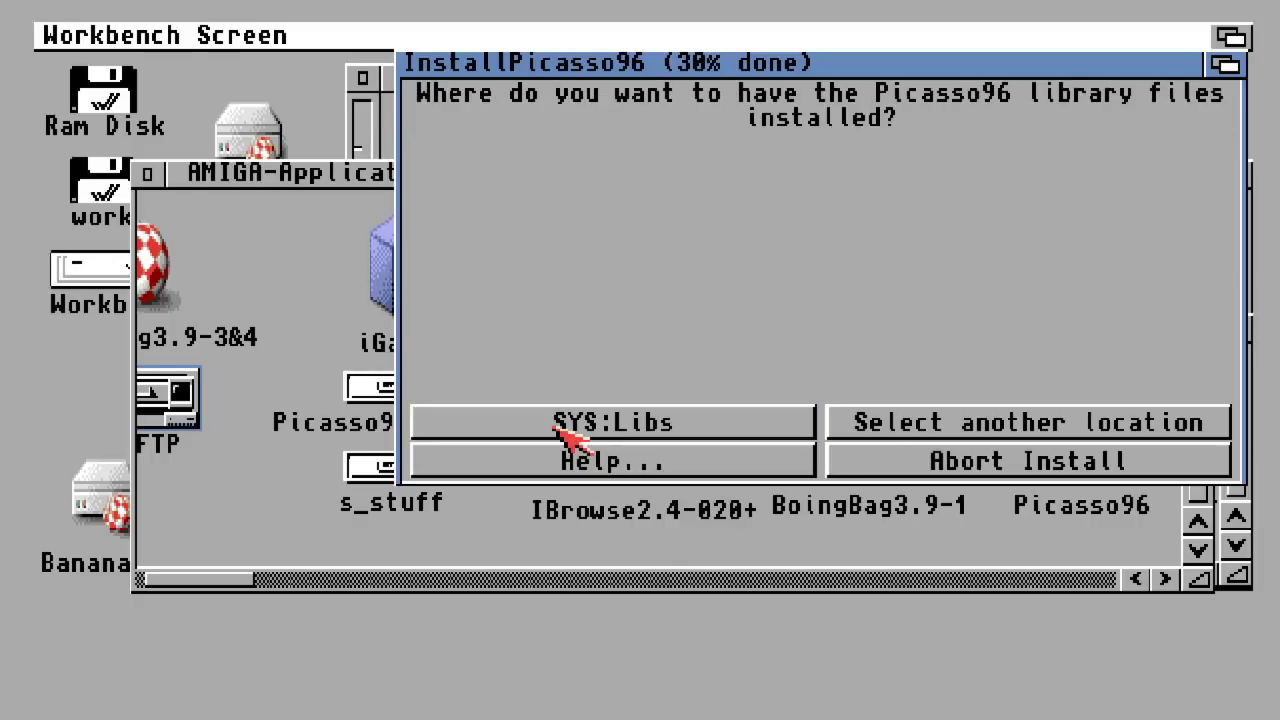
{"action": "left_click", "coordinate": [560, 426]}
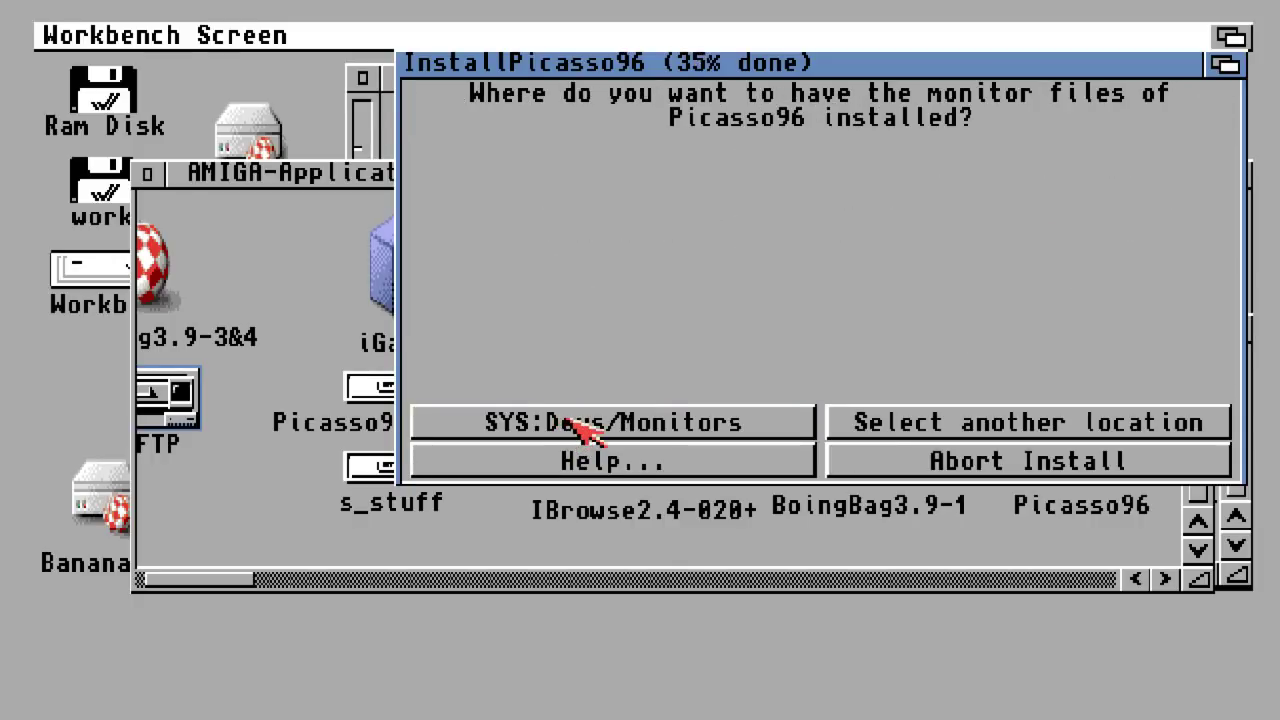
{"action": "left_click", "coordinate": [572, 423]}
{"action": "left_click", "coordinate": [578, 425]}
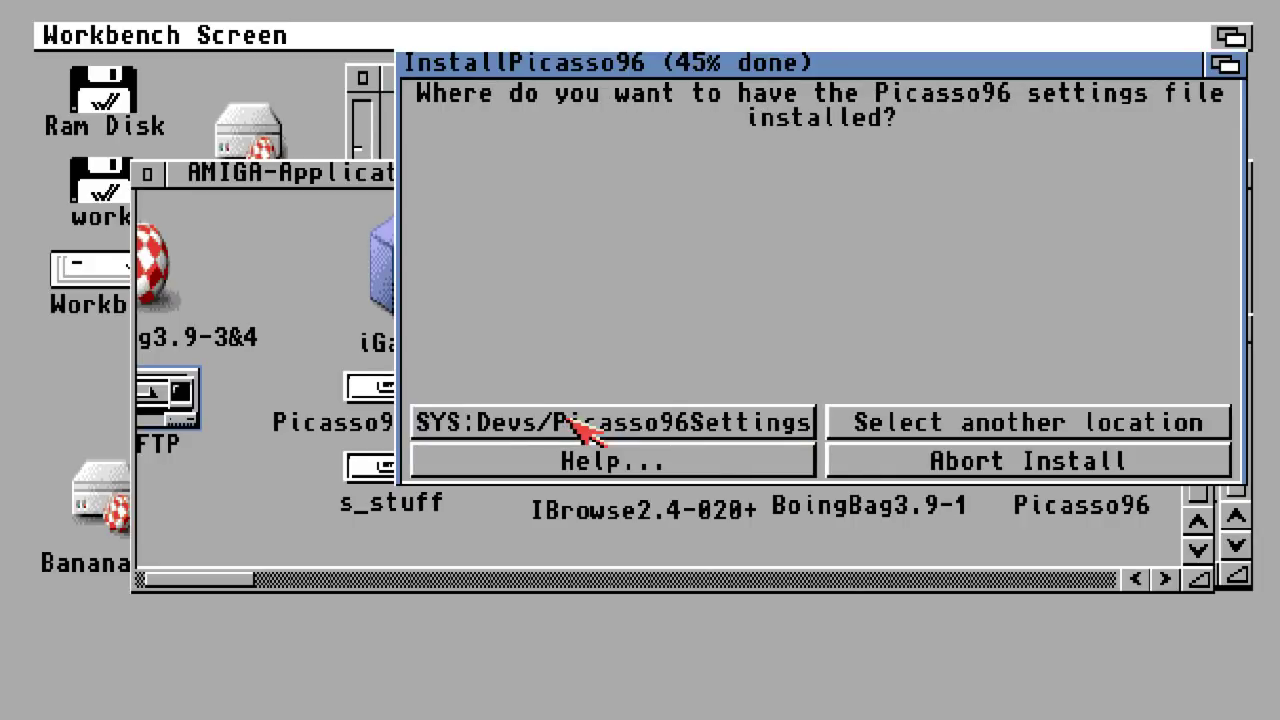
Accept SYS:Devs/Picasso96Settings for the settings file and choose the Workbench: volume as the location for the support files
{"action": "left_click", "coordinate": [580, 425]}
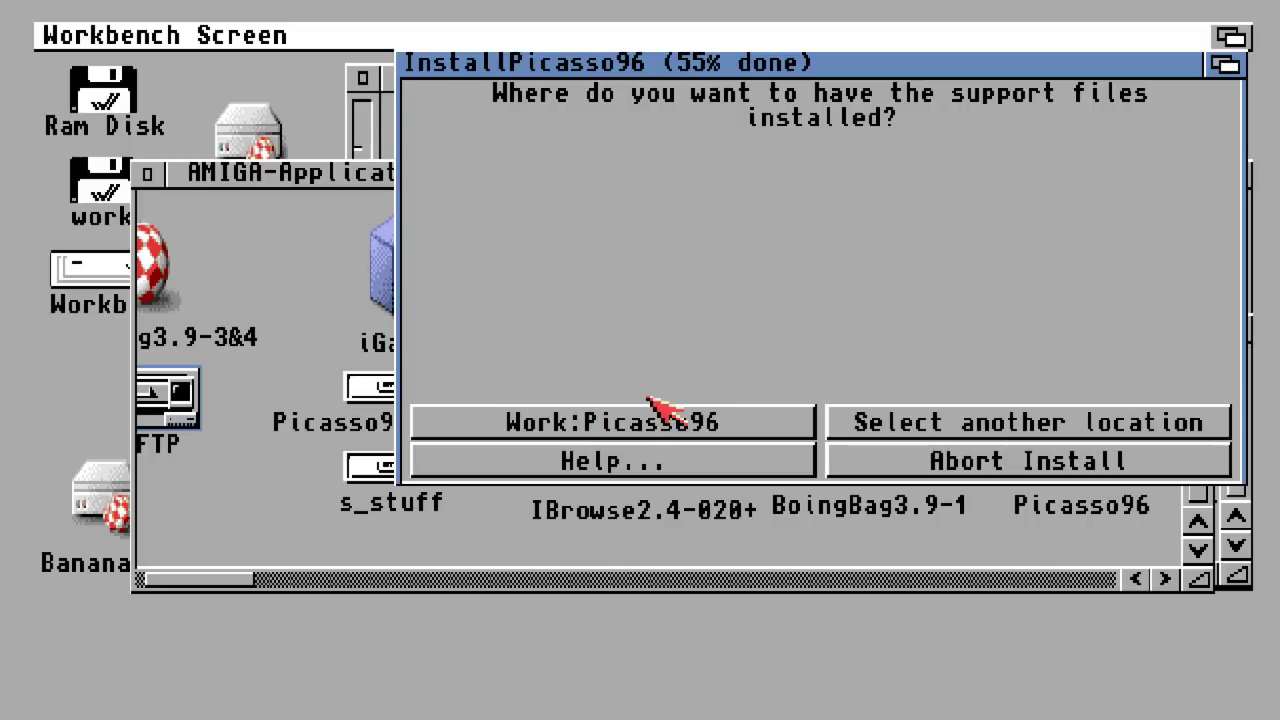
{"action": "left_click", "coordinate": [972, 424]}
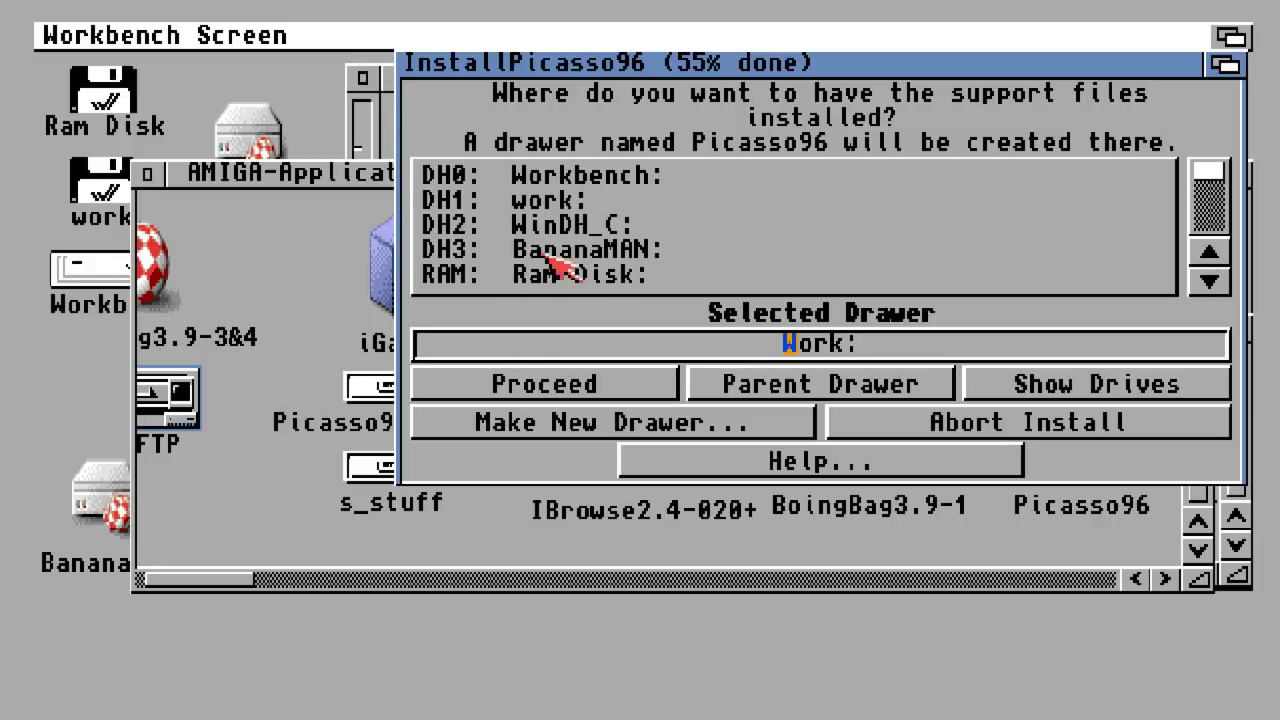
{"action": "left_click", "coordinate": [560, 177]}
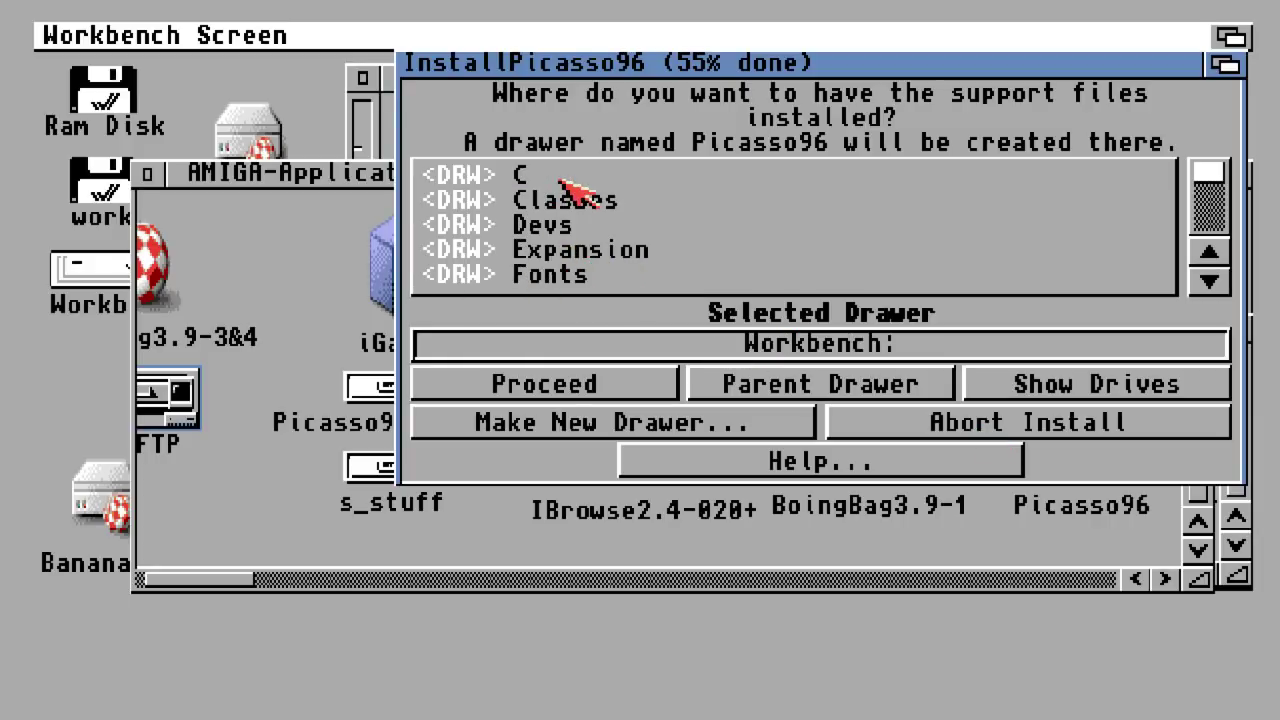
{"action": "left_click", "coordinate": [615, 382]}
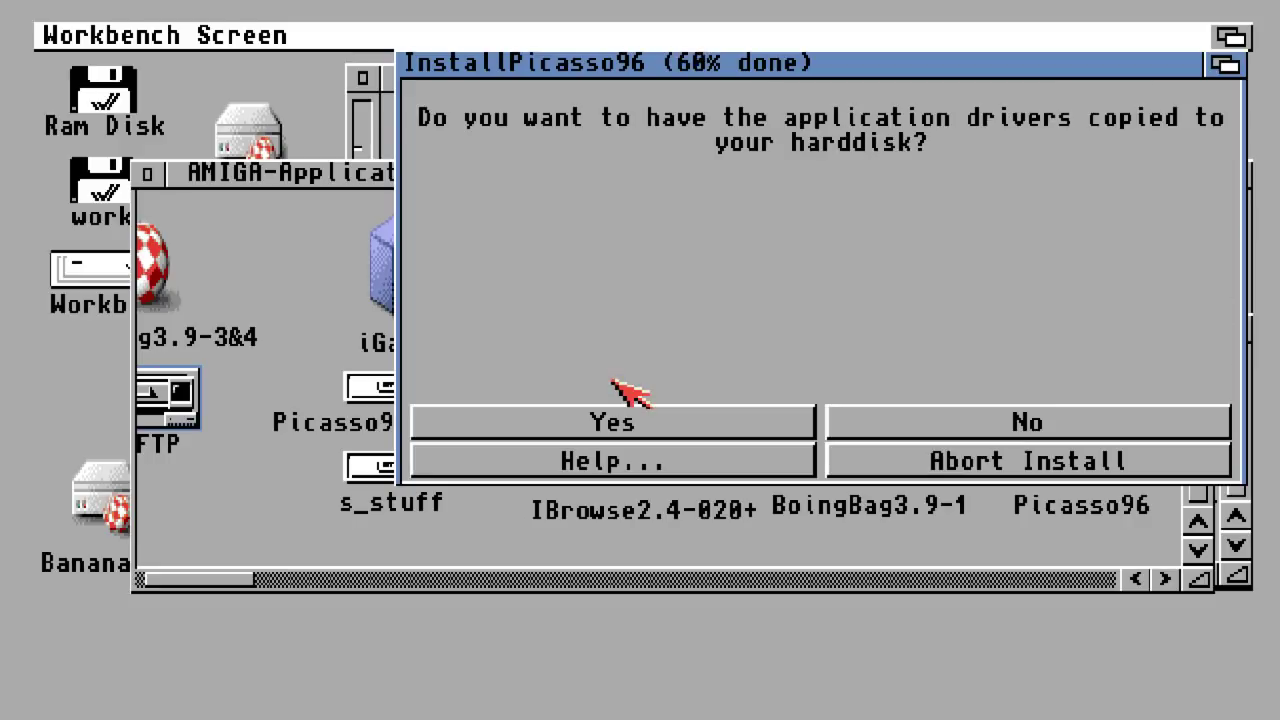
Agree to copying the application drivers and starting P96_PrinterPatch on boot-up, approve the summary of choices, and begin installing the files
{"action": "left_click", "coordinate": [676, 430]}
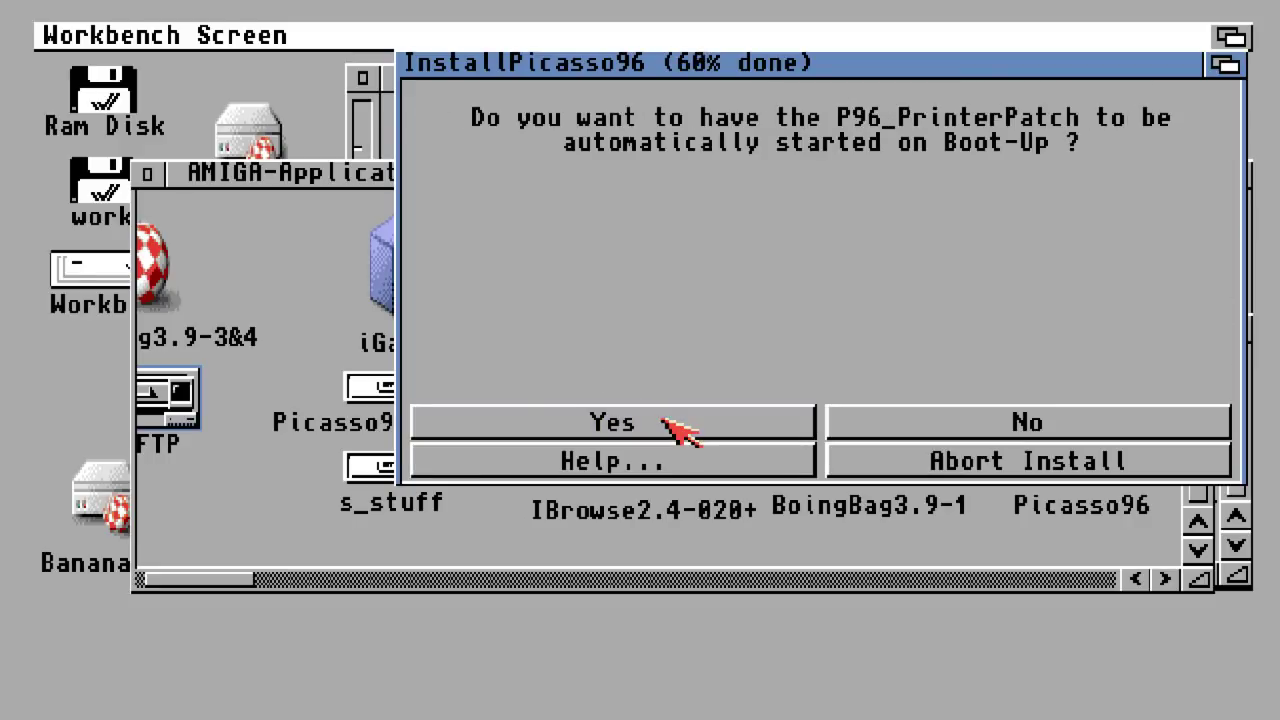
{"action": "left_click", "coordinate": [676, 430]}
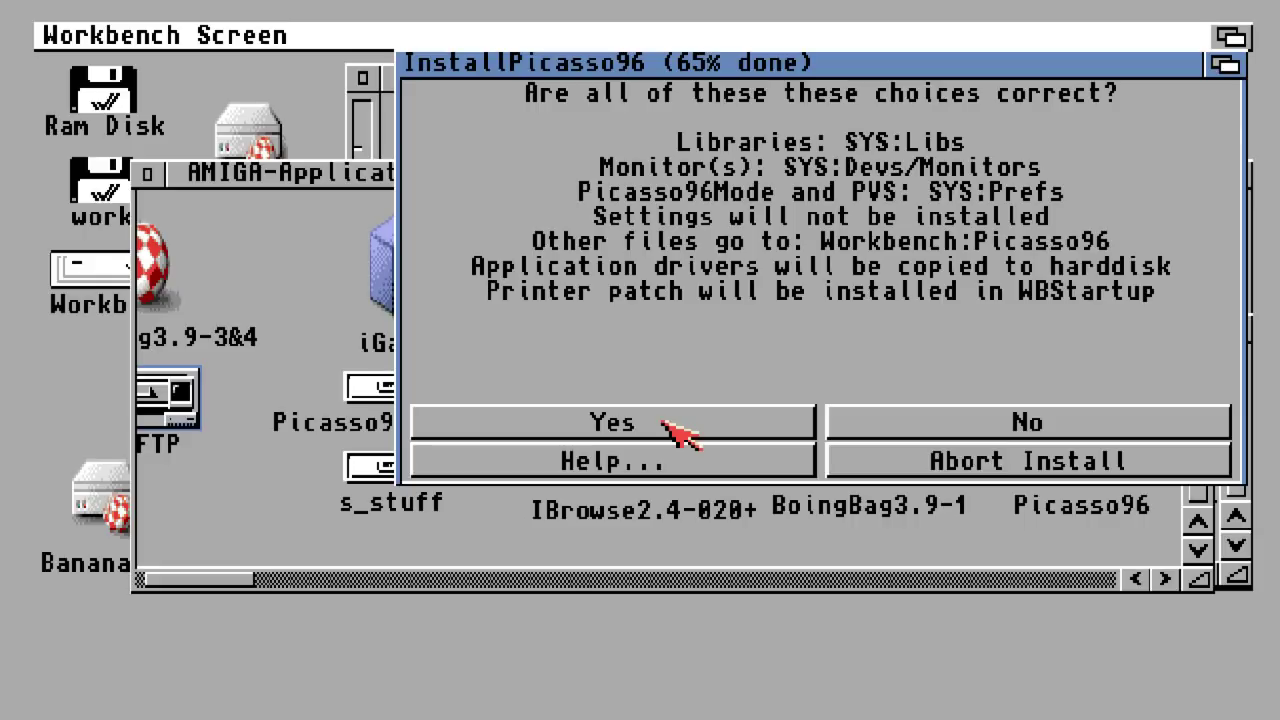
{"action": "left_click", "coordinate": [676, 430]}
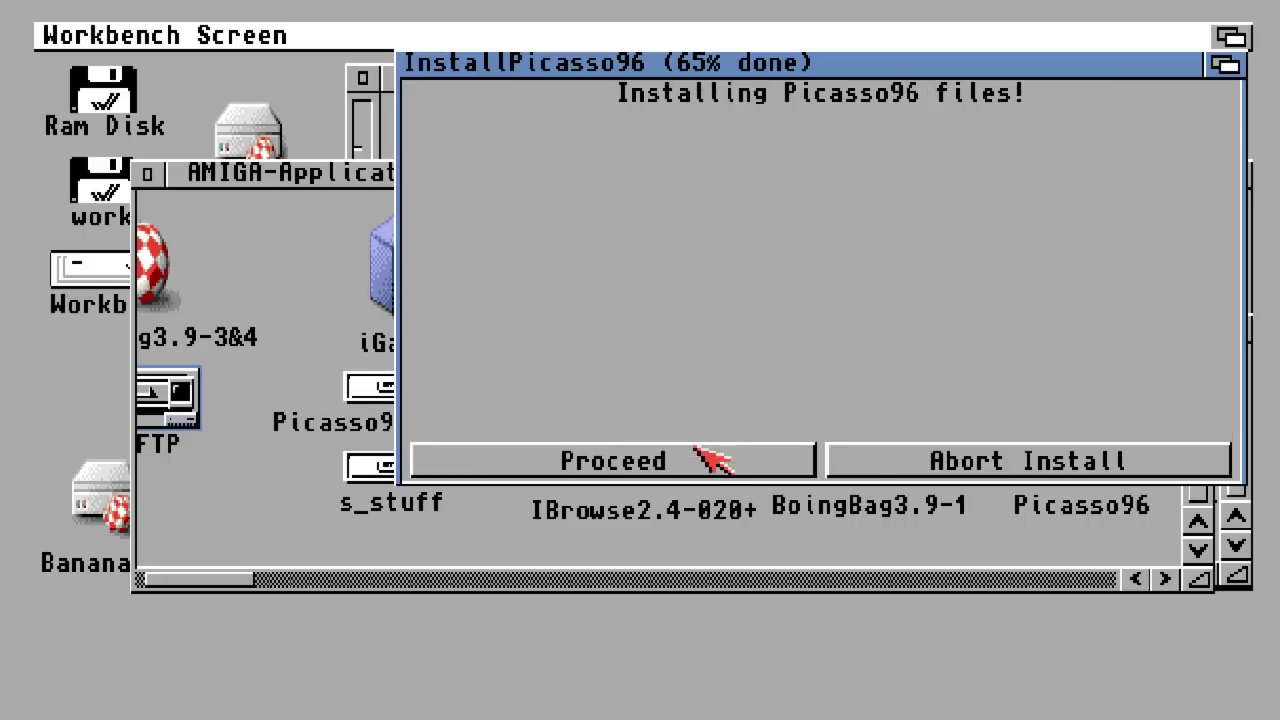
{"action": "left_click", "coordinate": [696, 461]}
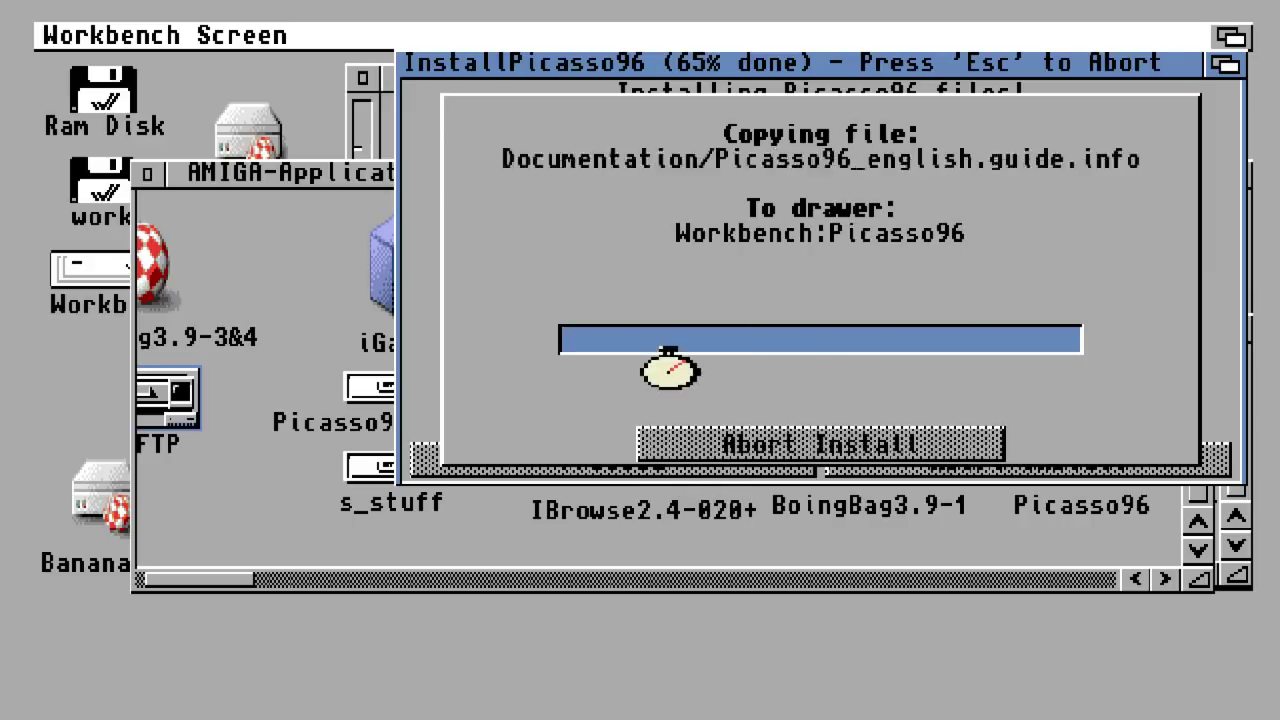
Proceed with copying the Picasso96 libraries and the uaegfx board driver, and allow the uaegfx monitor driver's tooltypes to be adjusted
{"action": "left_click", "coordinate": [710, 424]}
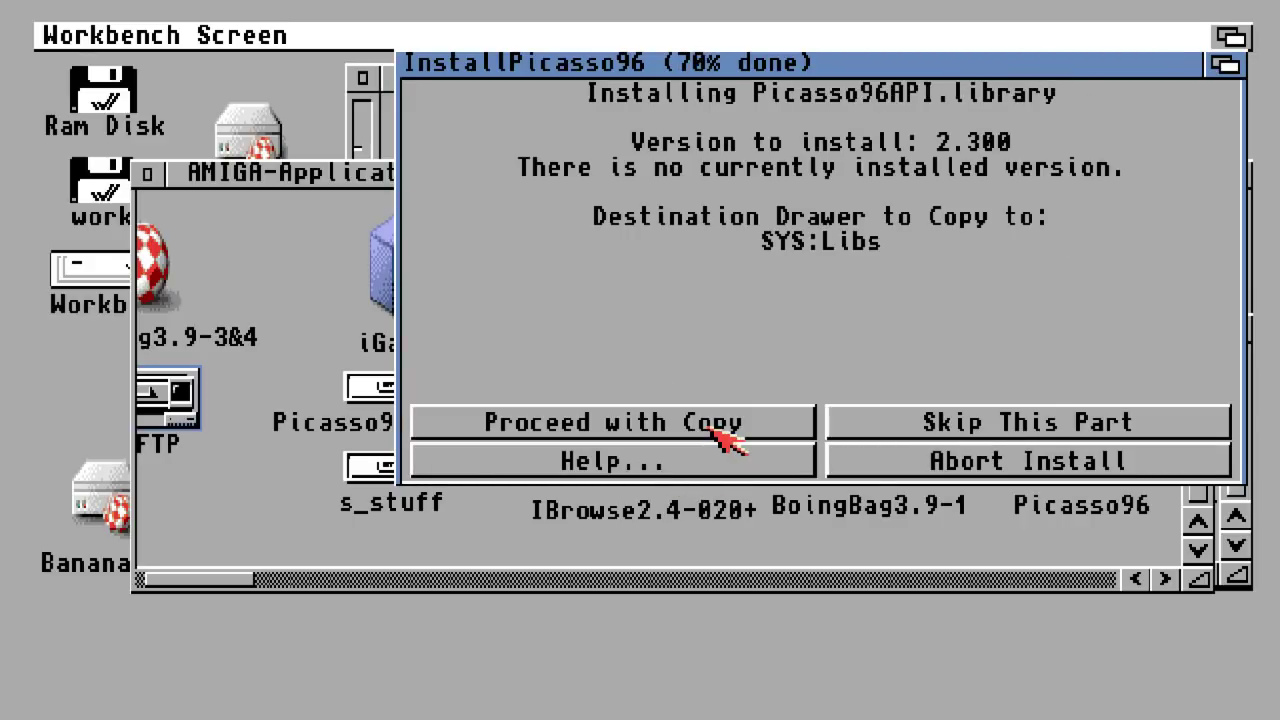
{"action": "left_click", "coordinate": [722, 437]}
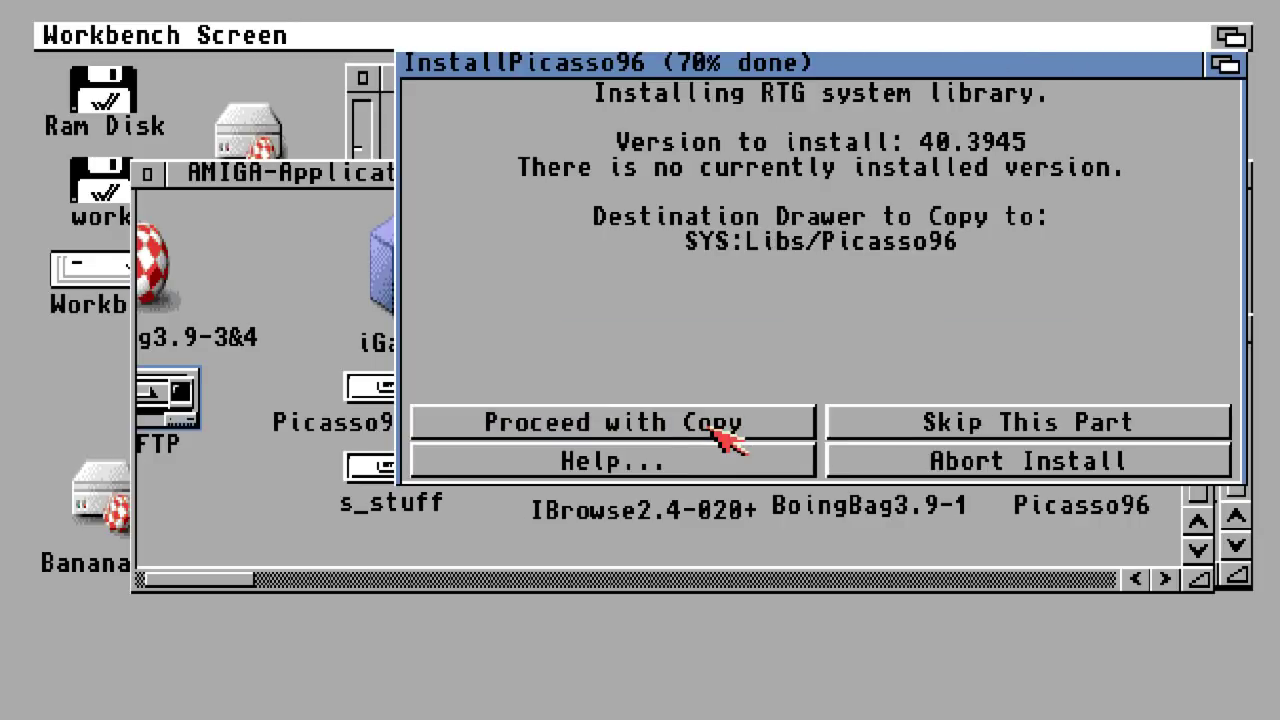
{"action": "left_click", "coordinate": [722, 437]}
{"action": "left_click", "coordinate": [722, 437]}
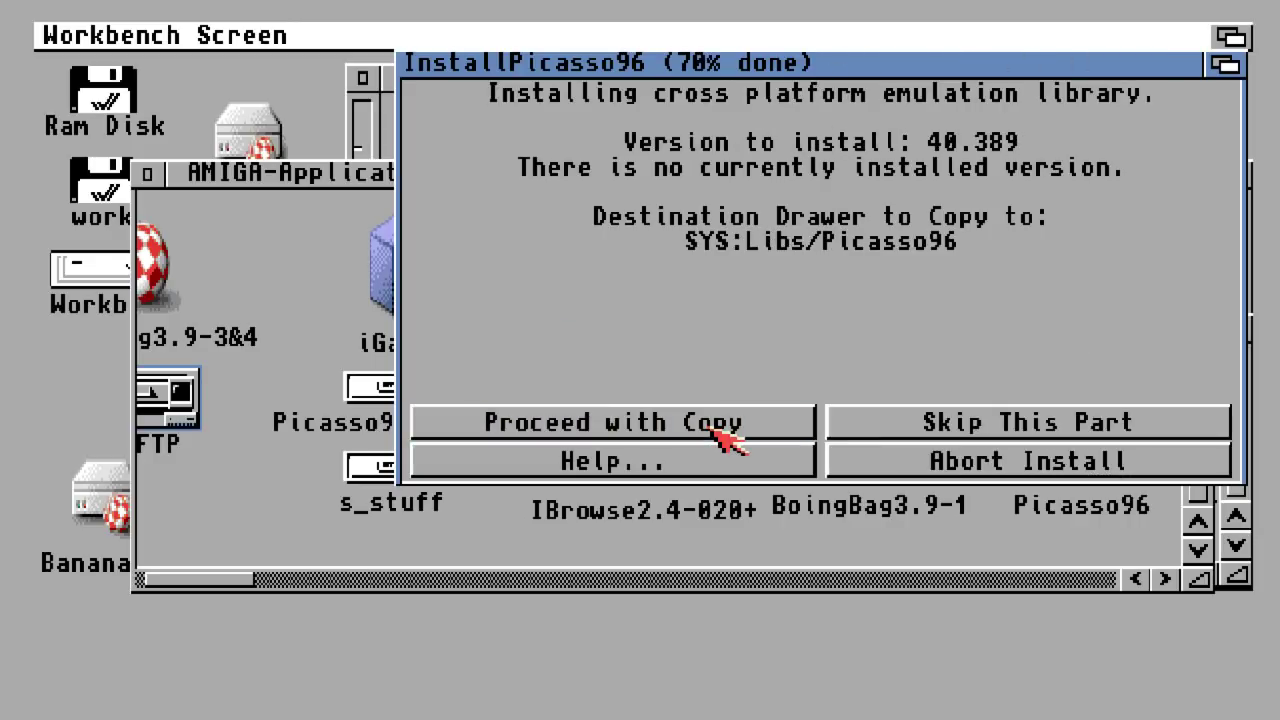
{"action": "left_click", "coordinate": [722, 437]}
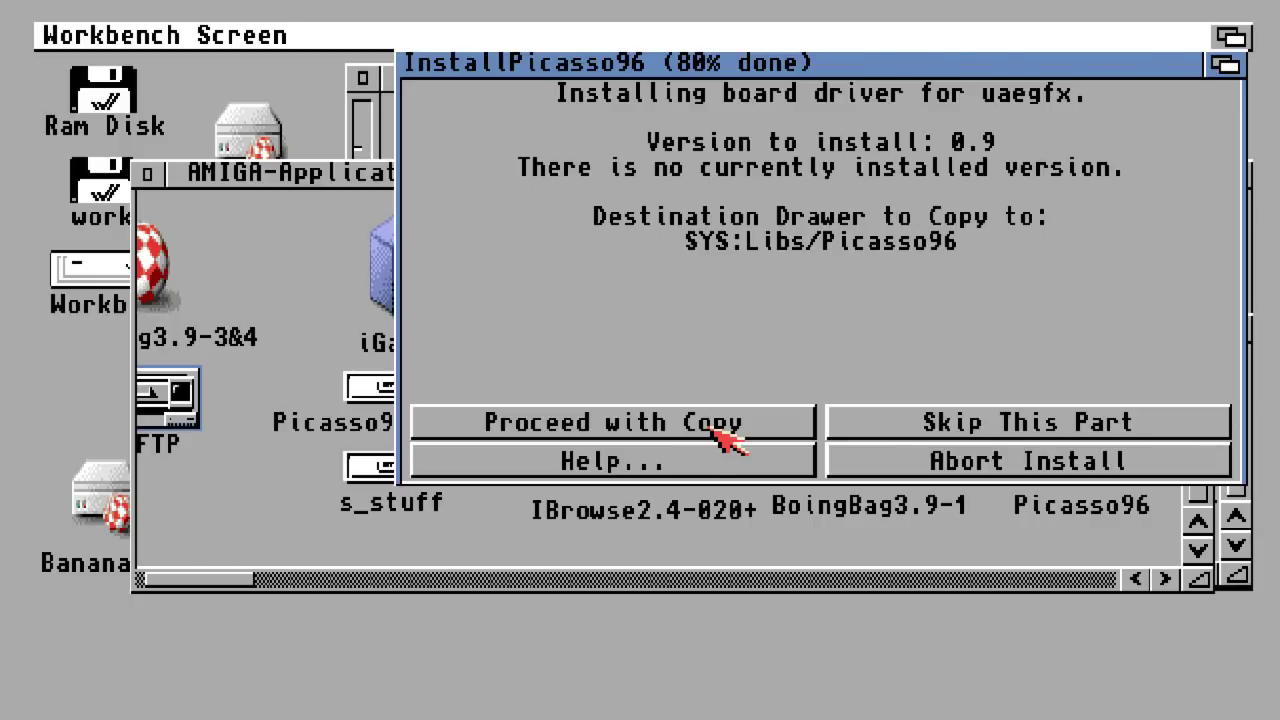
{"action": "left_click", "coordinate": [722, 437]}
{"action": "left_click", "coordinate": [722, 437]}
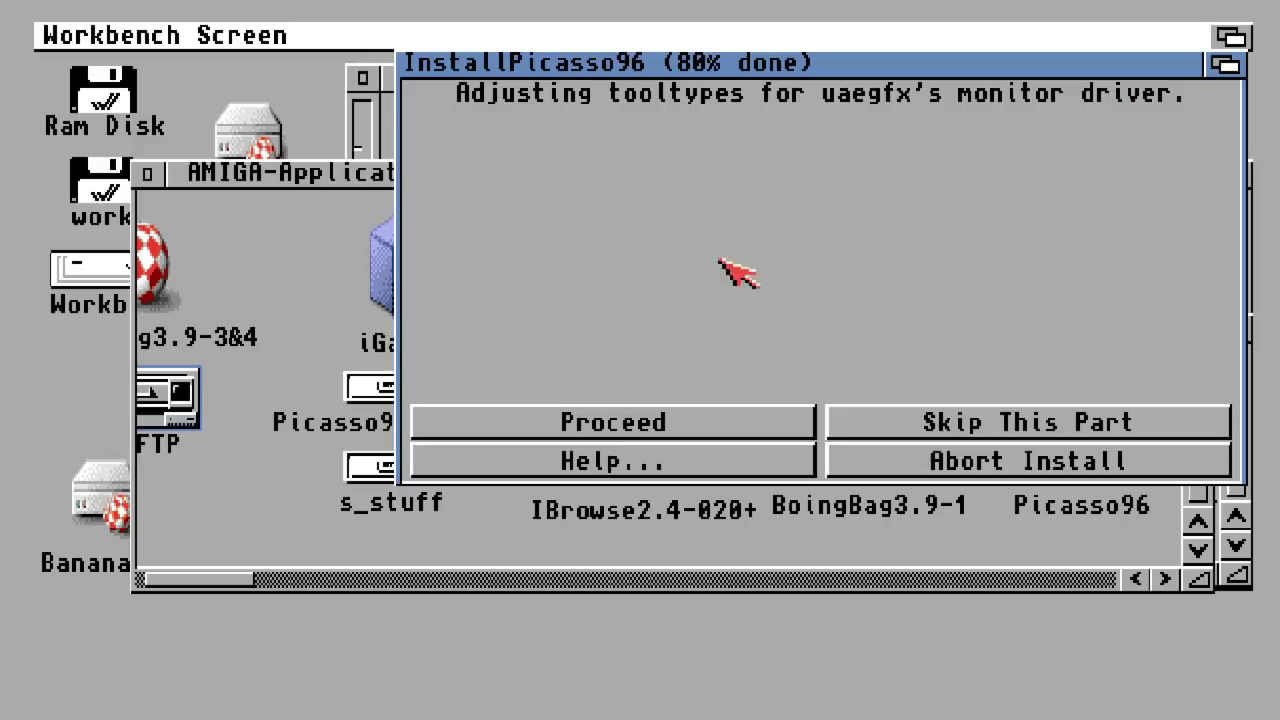
{"action": "left_click", "coordinate": [718, 430]}
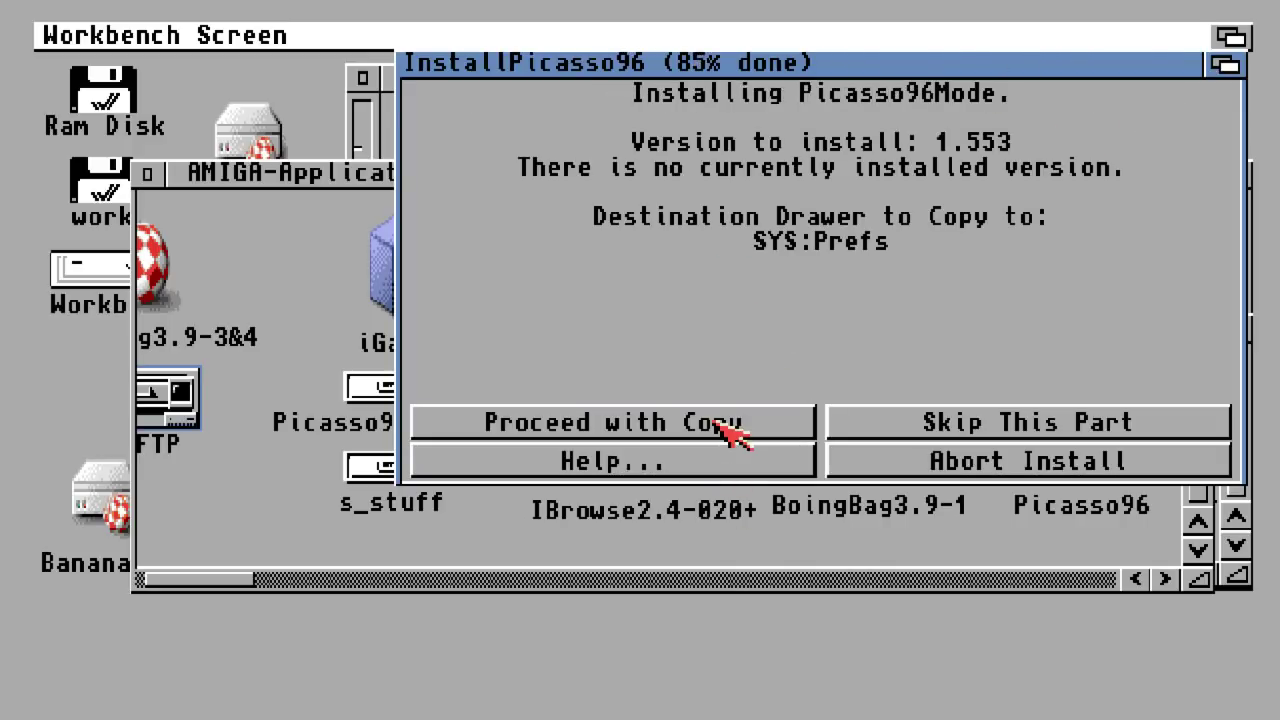
Install Picasso96Mode and the Picasso96 Variable Setter in SYS:Prefs with adjusted icon positions, and finish the installer
{"action": "left_click", "coordinate": [720, 428]}
{"action": "left_click", "coordinate": [722, 428]}
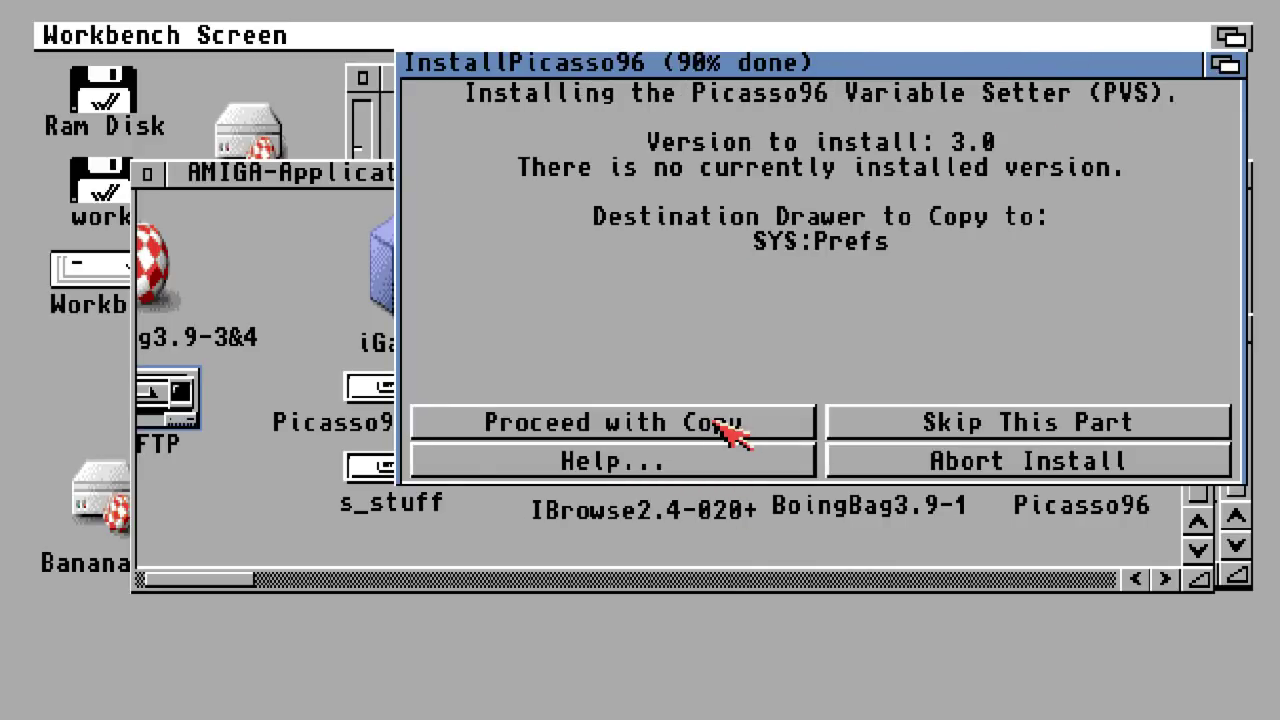
{"action": "left_click", "coordinate": [720, 427]}
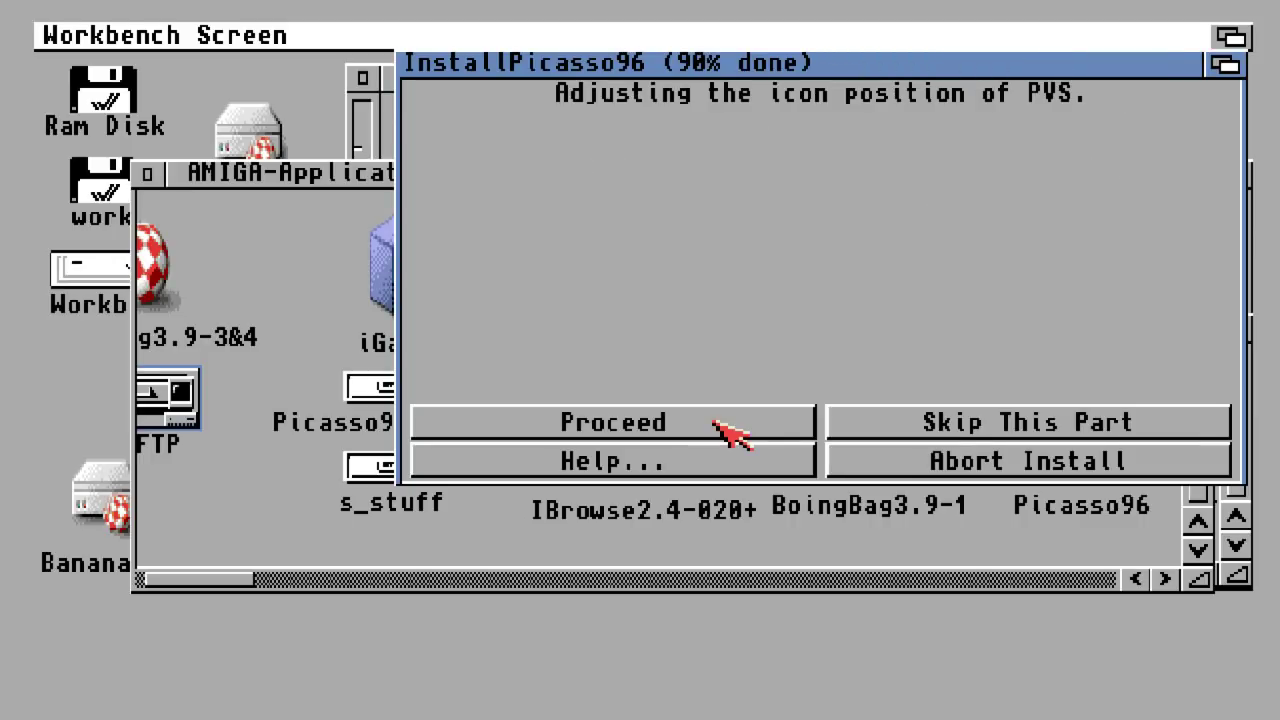
{"action": "left_click", "coordinate": [716, 428]}
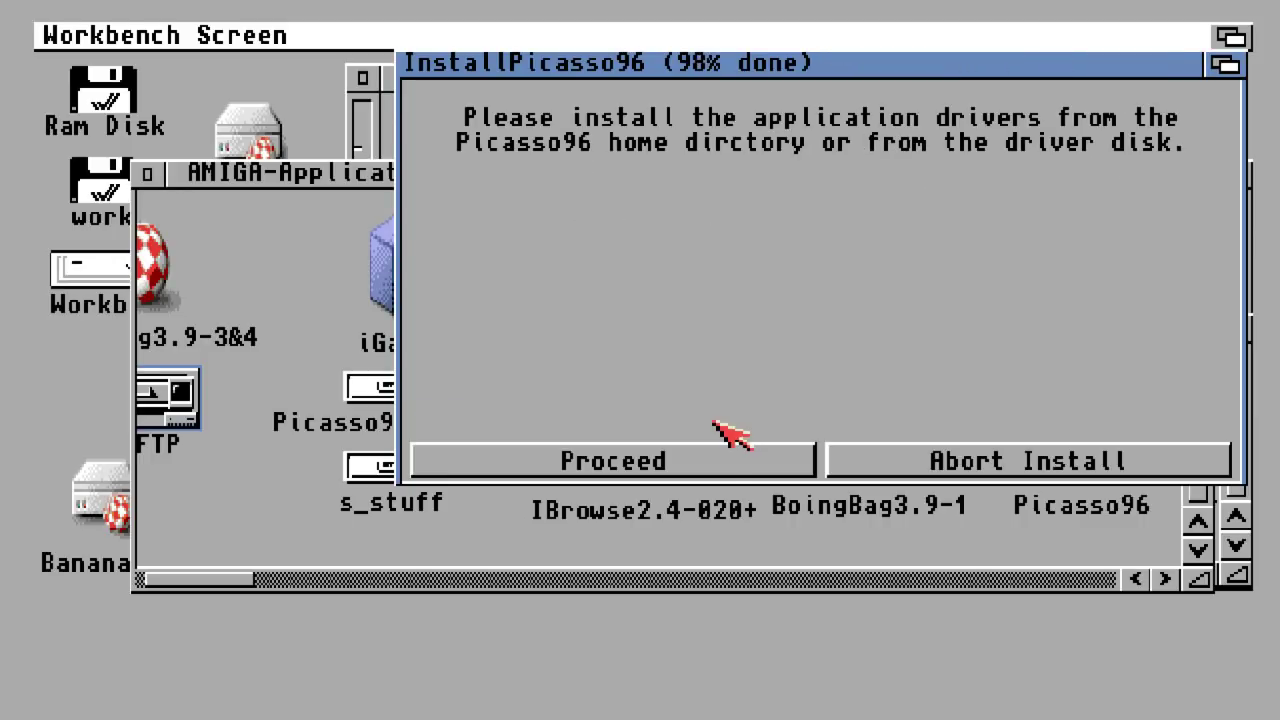
{"action": "left_click", "coordinate": [706, 465]}
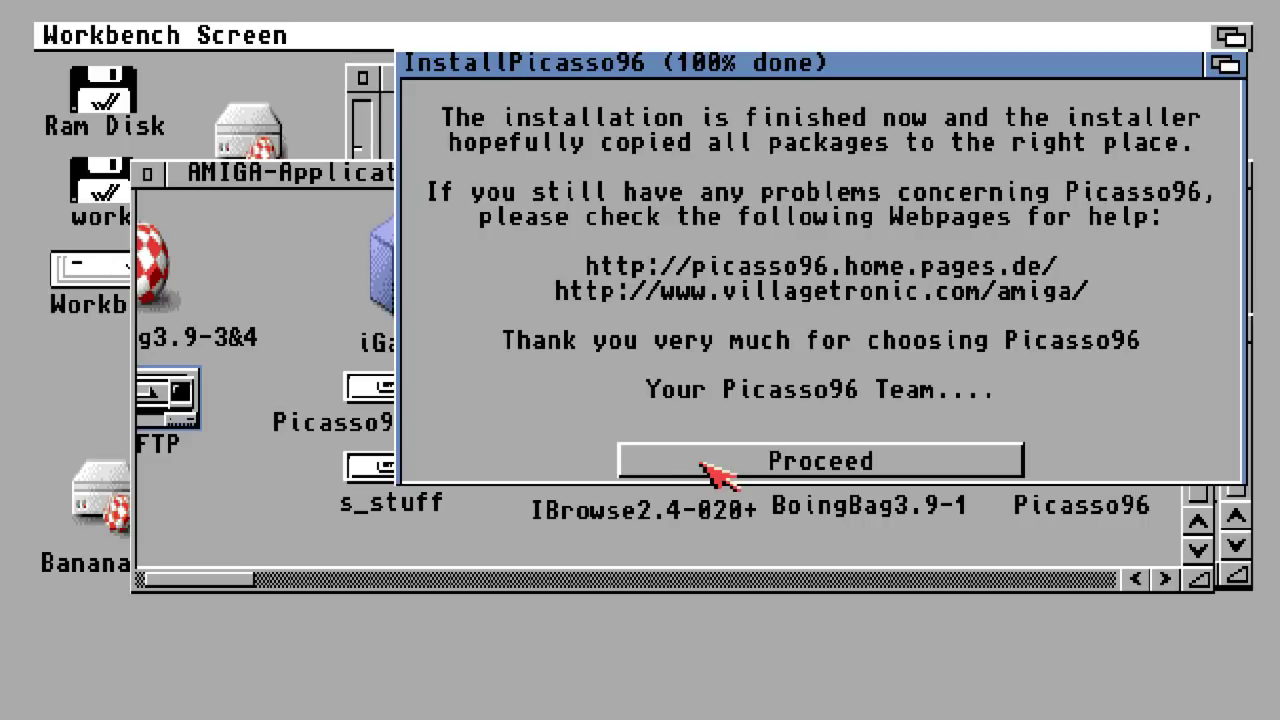
{"action": "left_click", "coordinate": [808, 466]}
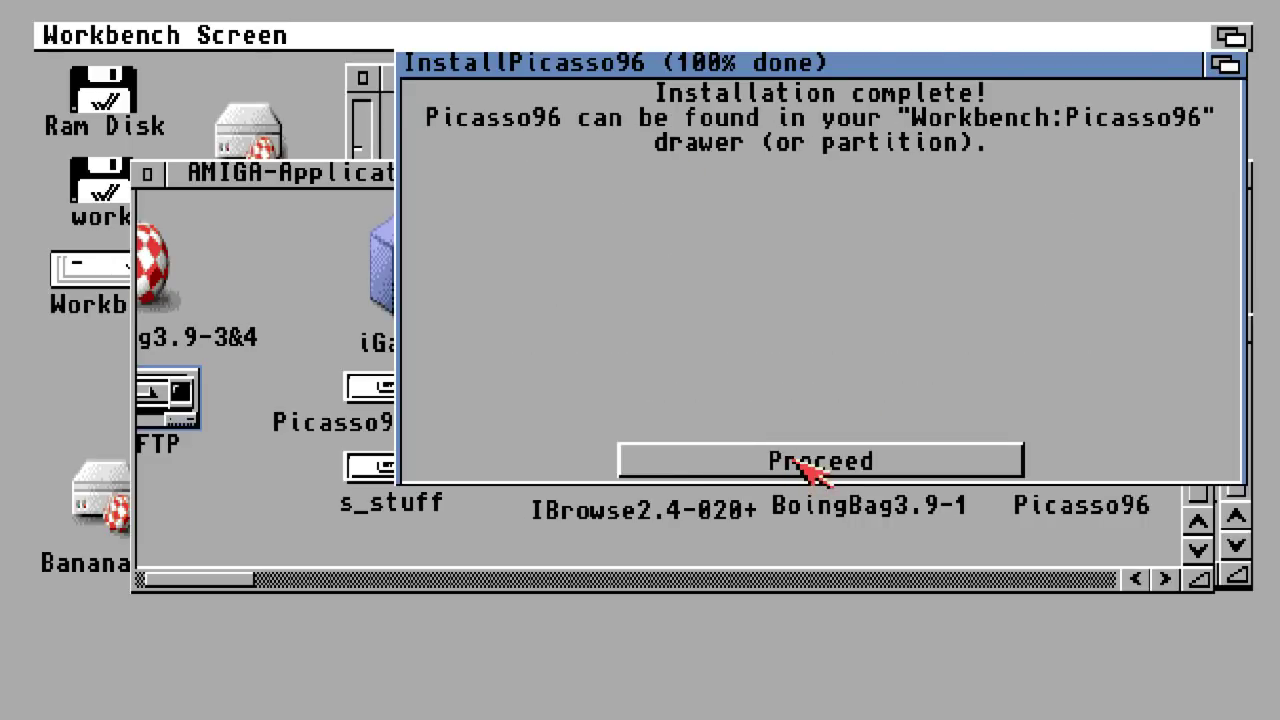
{"action": "left_click", "coordinate": [802, 464]}
Close all the open drawer windows on the Workbench desktop, from AMIGA-Applications through to BANANAMAN
{"action": "left_click", "coordinate": [150, 178]}
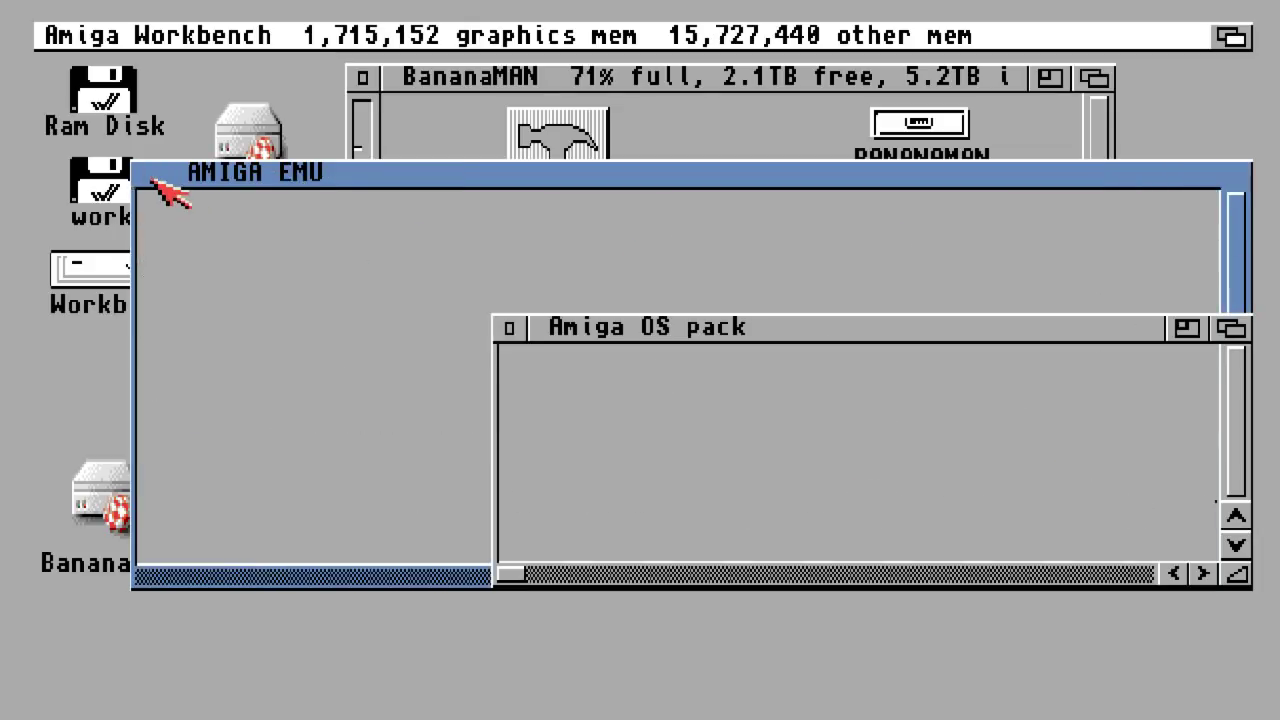
{"action": "left_click", "coordinate": [148, 174]}
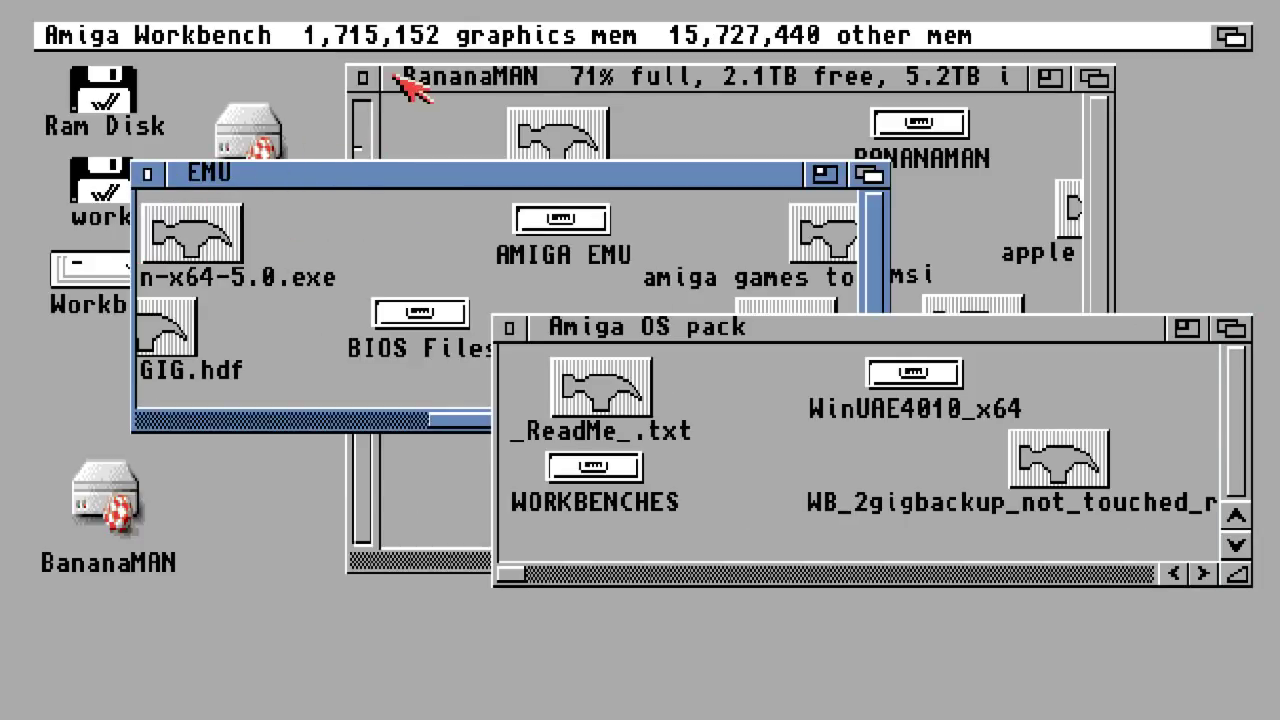
{"action": "left_click", "coordinate": [357, 77]}
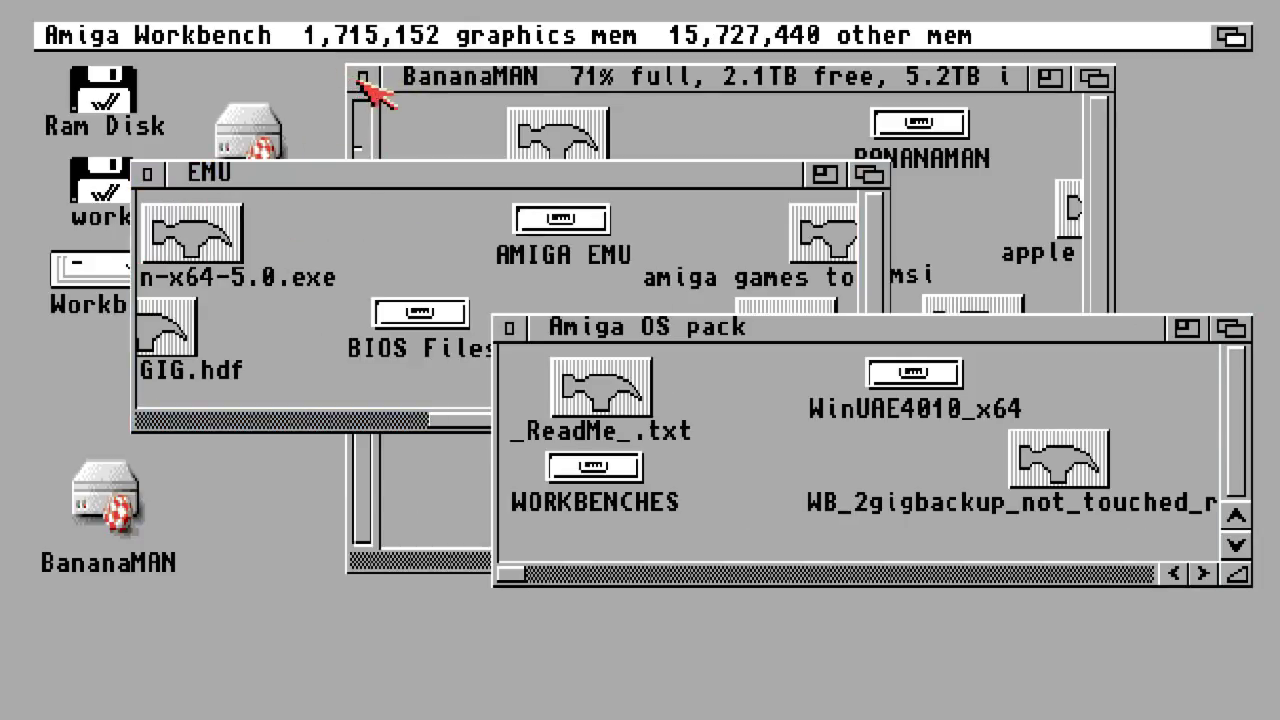
{"action": "left_click", "coordinate": [148, 174]}
{"action": "left_click", "coordinate": [509, 328]}
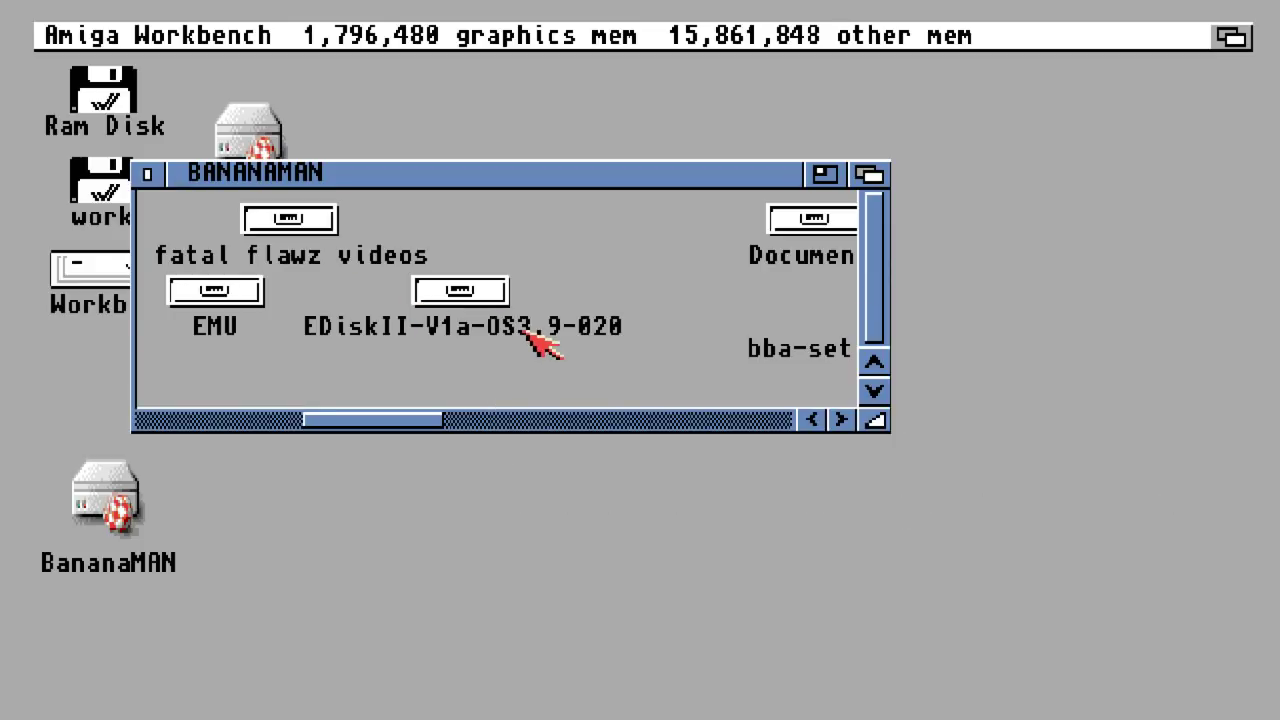
{"action": "left_click", "coordinate": [147, 174]}
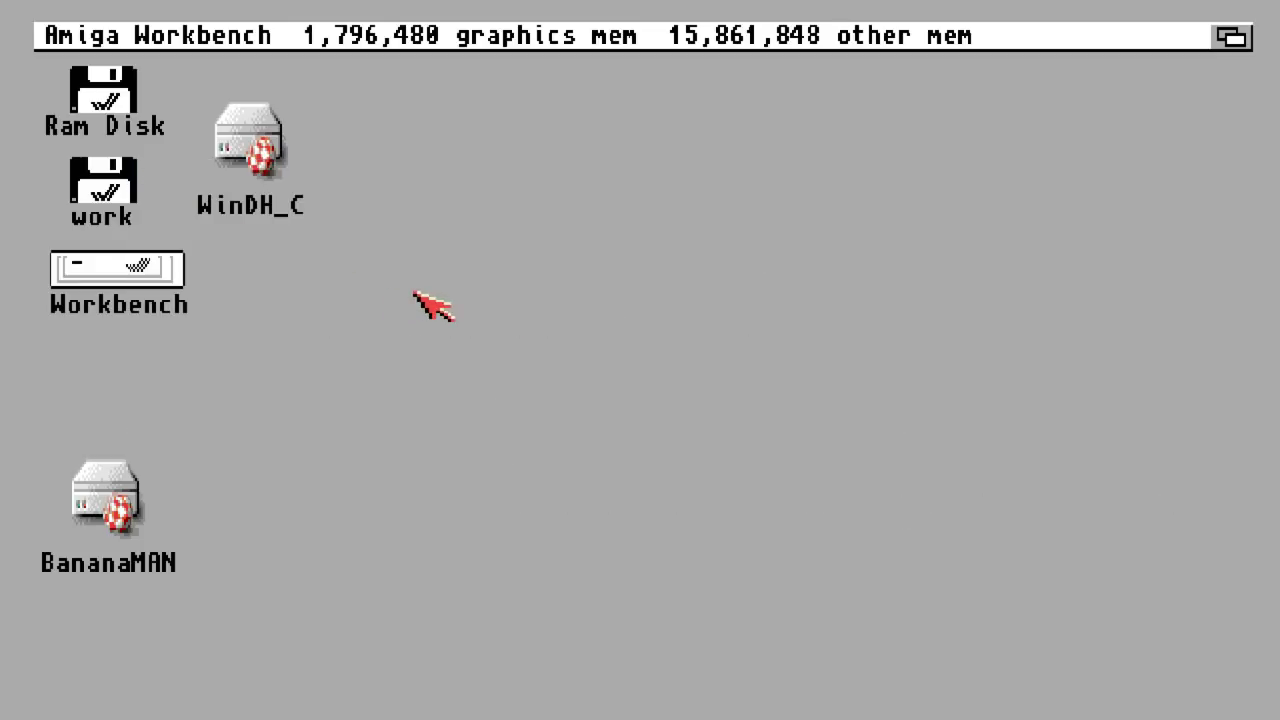
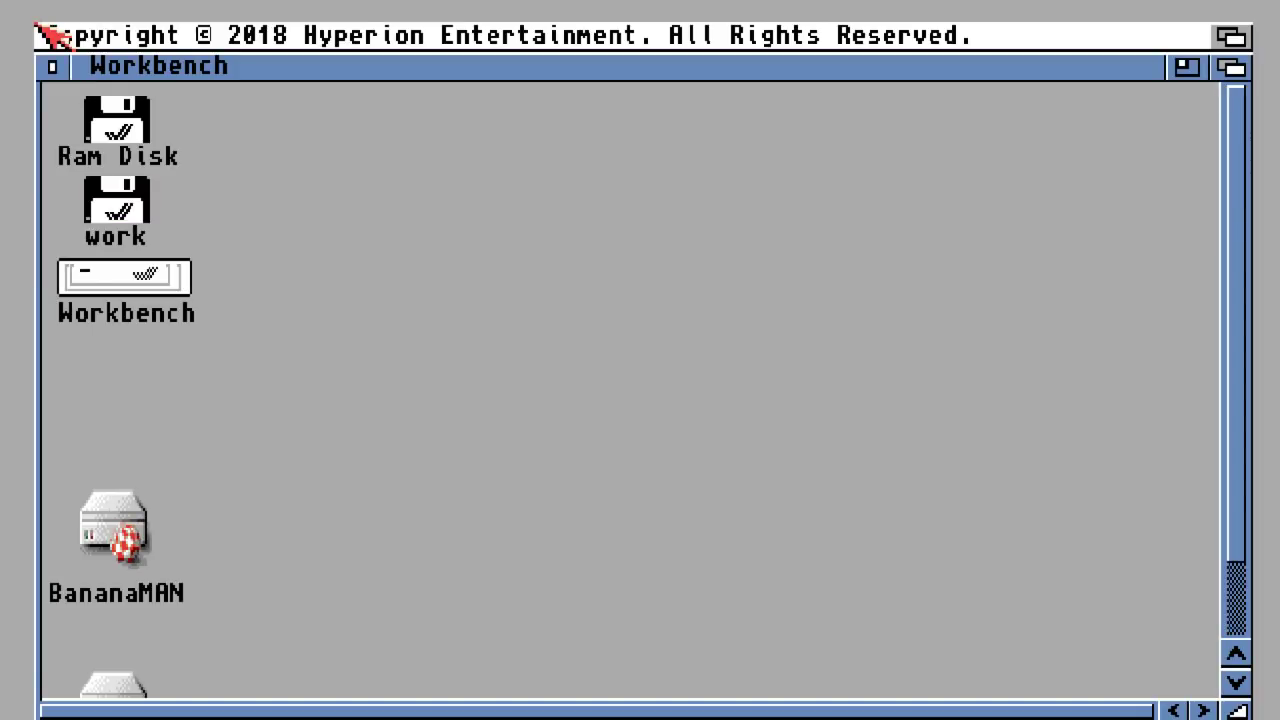
Turn the Workbench window into a backdrop and clean up the desktop icons
{"action": "right_click", "coordinate": [72, 26]}
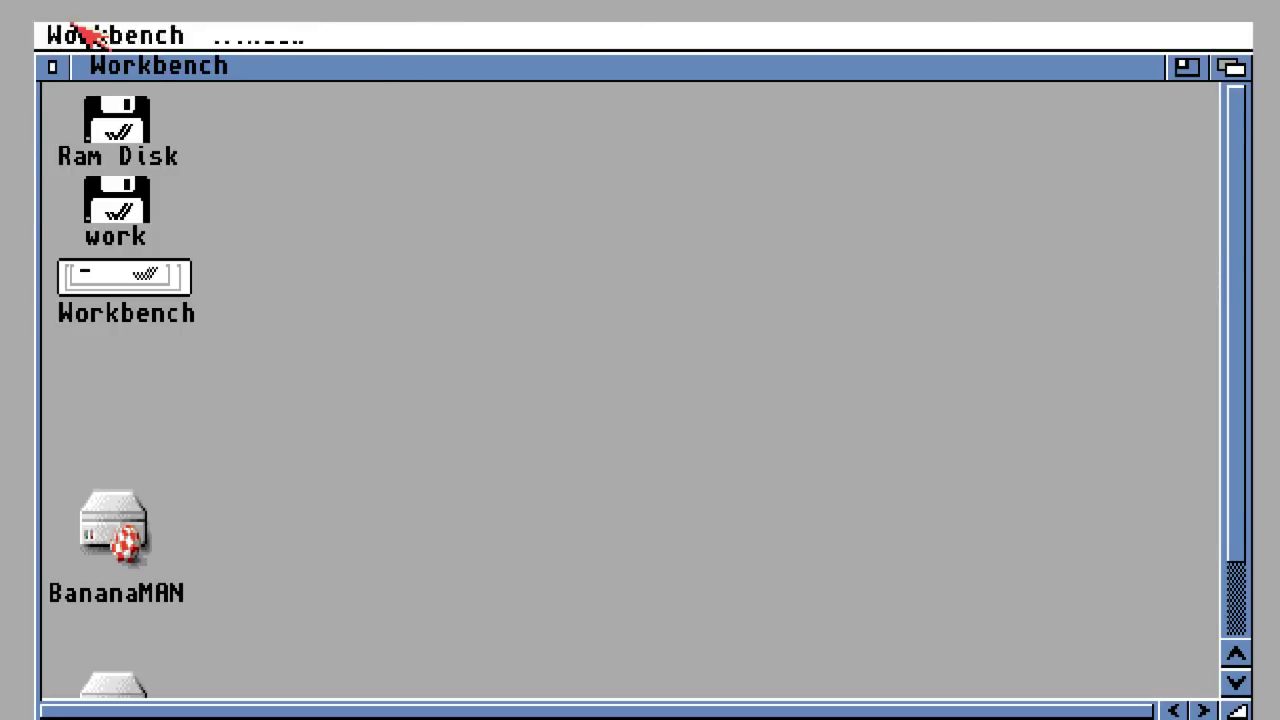
{"action": "right_click", "coordinate": [414, 358]}
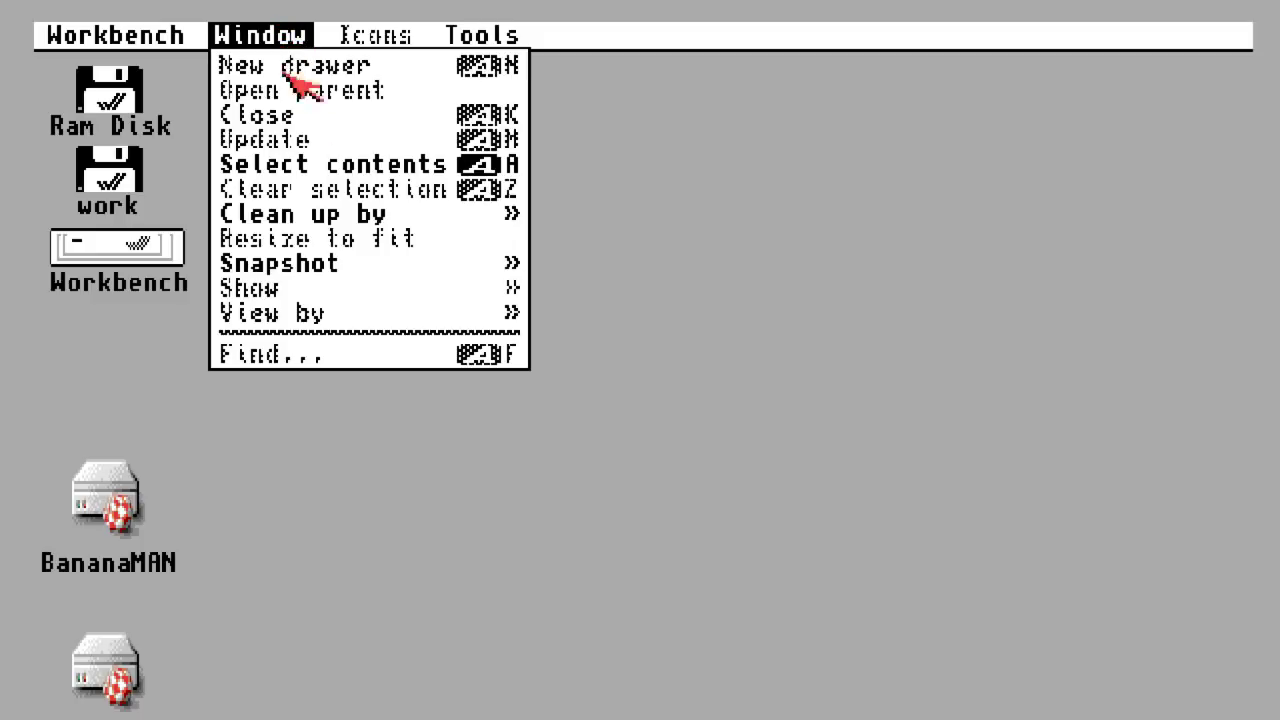
{"action": "right_click", "coordinate": [485, 212]}
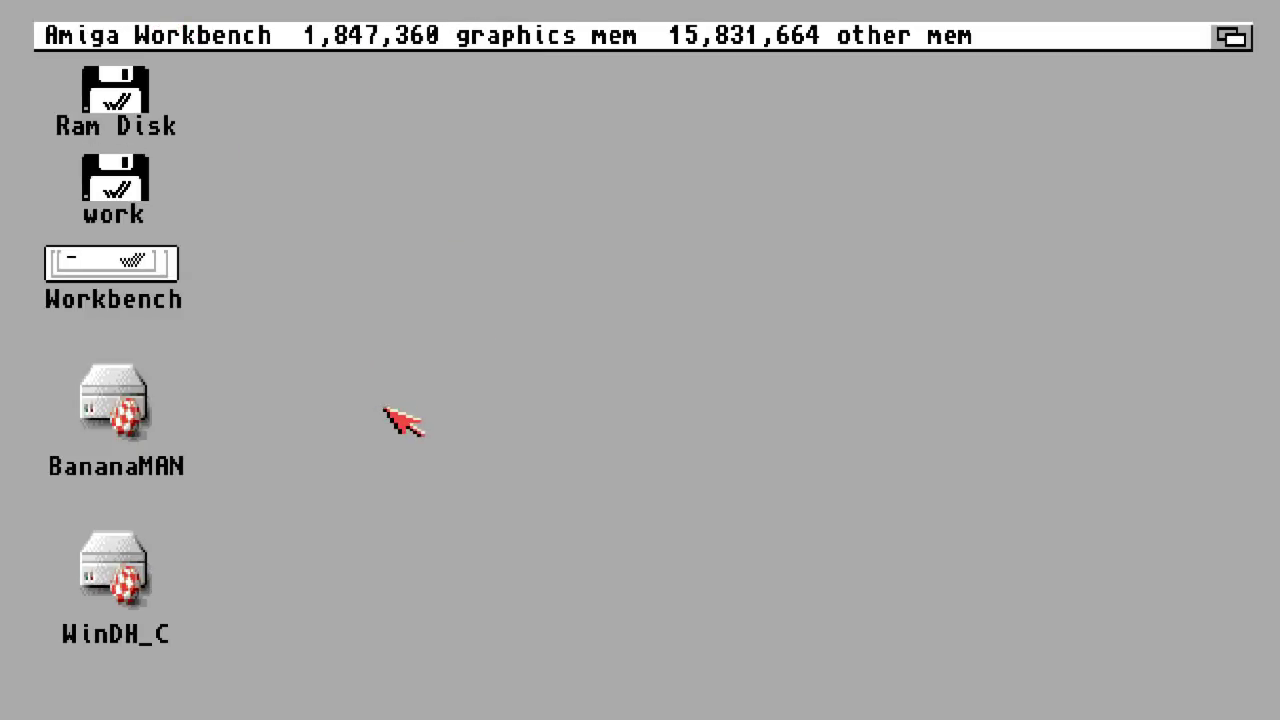
Open the Prefs drawer on the Workbench disk and start the ScreenMode preferences
{"action": "double_click", "coordinate": [148, 266]}
{"action": "double_click", "coordinate": [176, 242]}
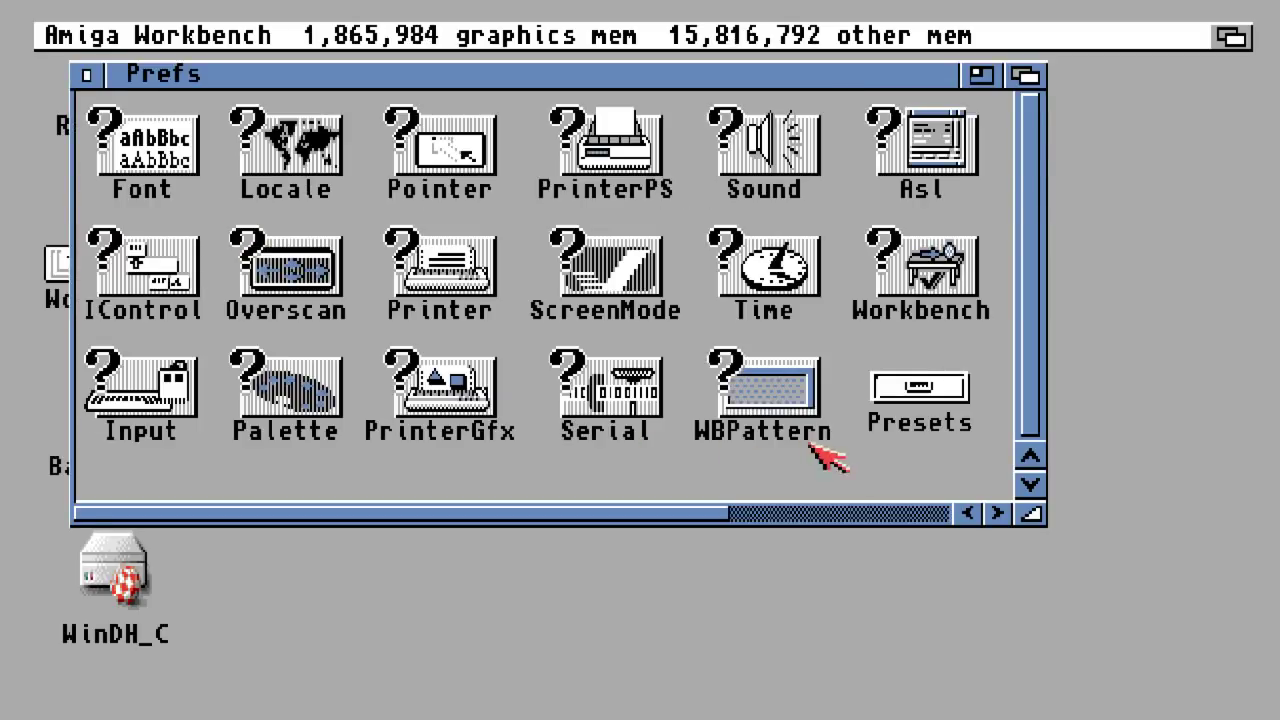
{"action": "left_click", "coordinate": [945, 514]}
{"action": "left_click_drag", "start_coordinate": [940, 510], "coordinate": [697, 511]}
{"action": "double_click", "coordinate": [600, 285]}
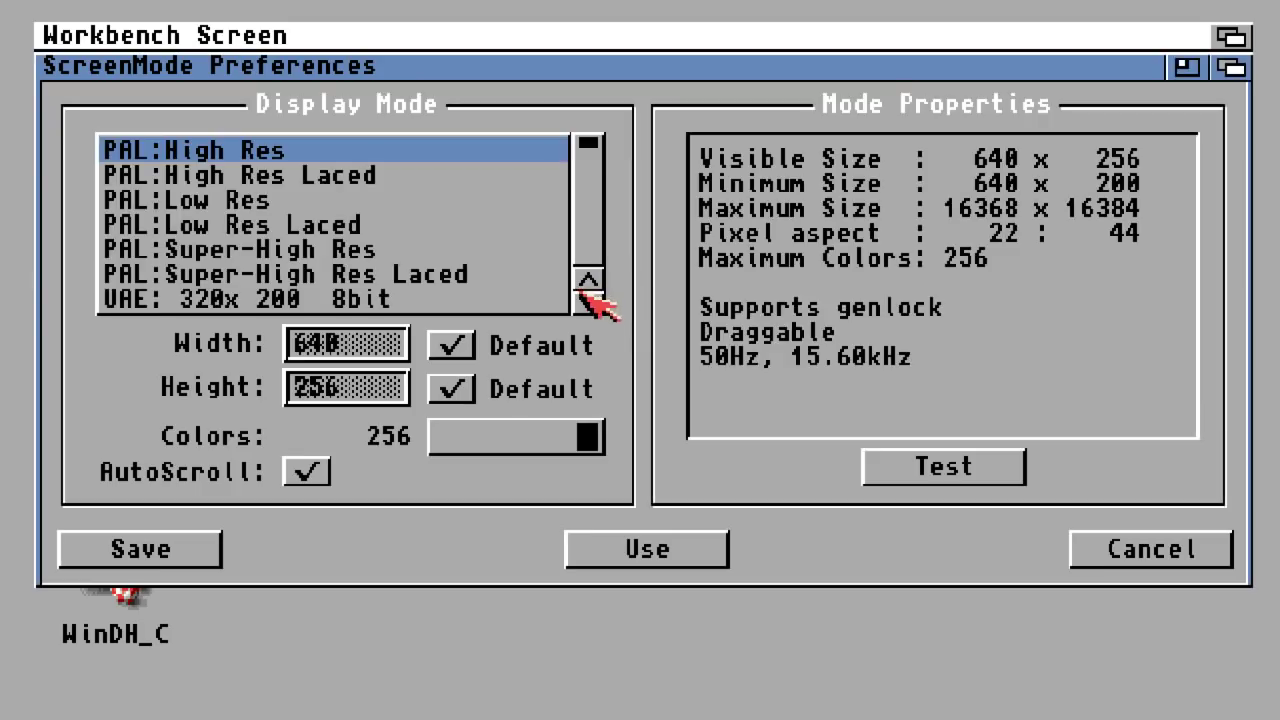
Select the UAE:1280x720 32bit BGRA display mode with 16777216 colors and save it without testing
{"action": "left_click", "coordinate": [589, 302]}
{"action": "left_click", "coordinate": [589, 302]}
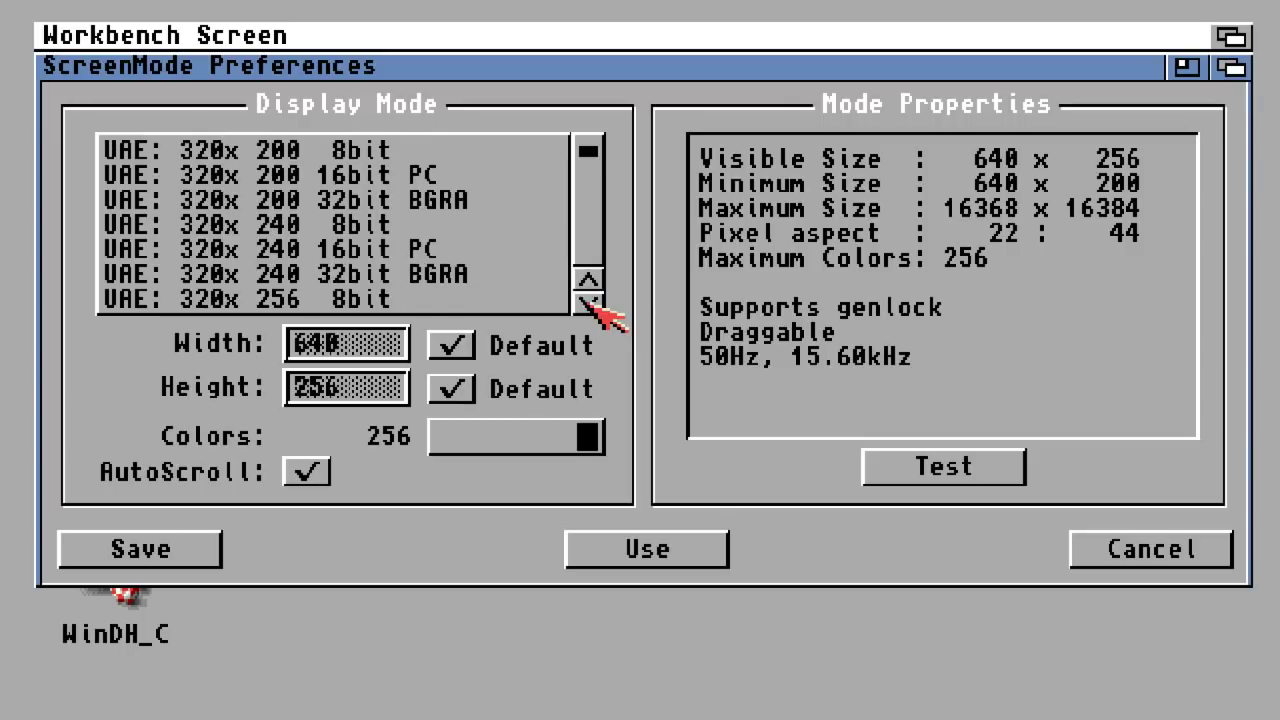
{"action": "left_click", "coordinate": [589, 302]}
{"action": "left_click_drag", "start_coordinate": [589, 302], "coordinate": [589, 302]}
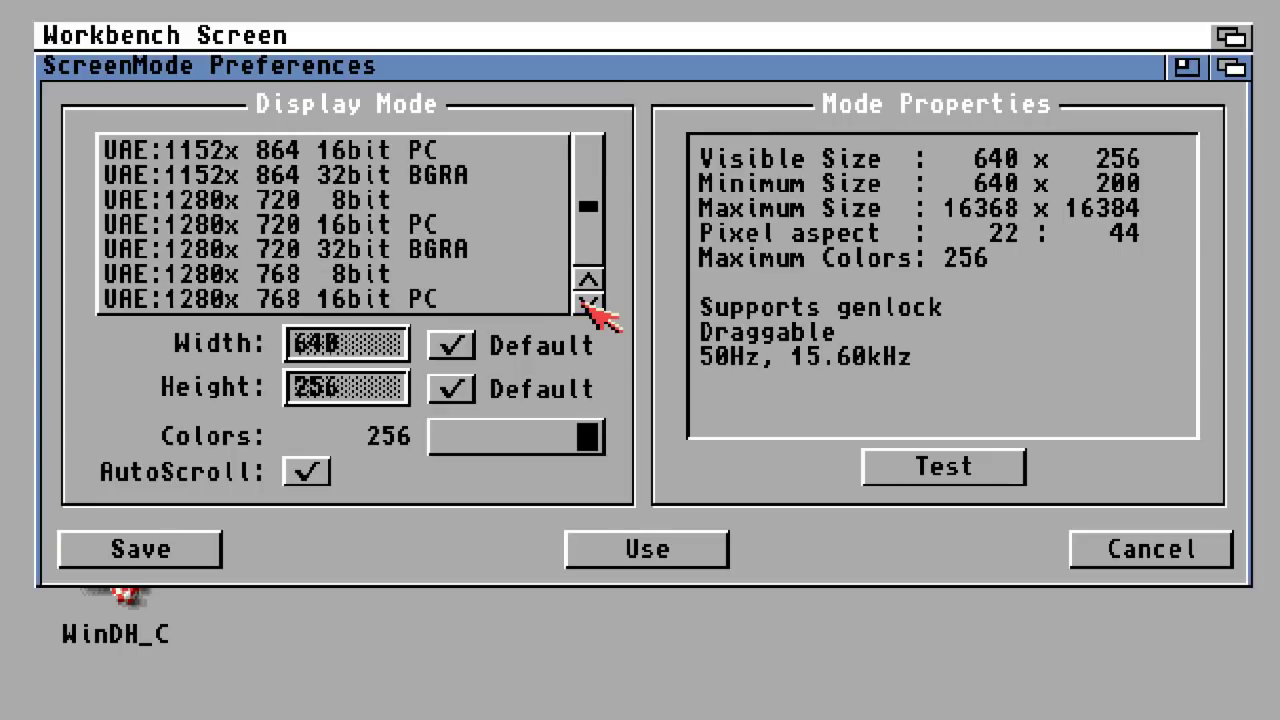
{"action": "left_click", "coordinate": [214, 252]}
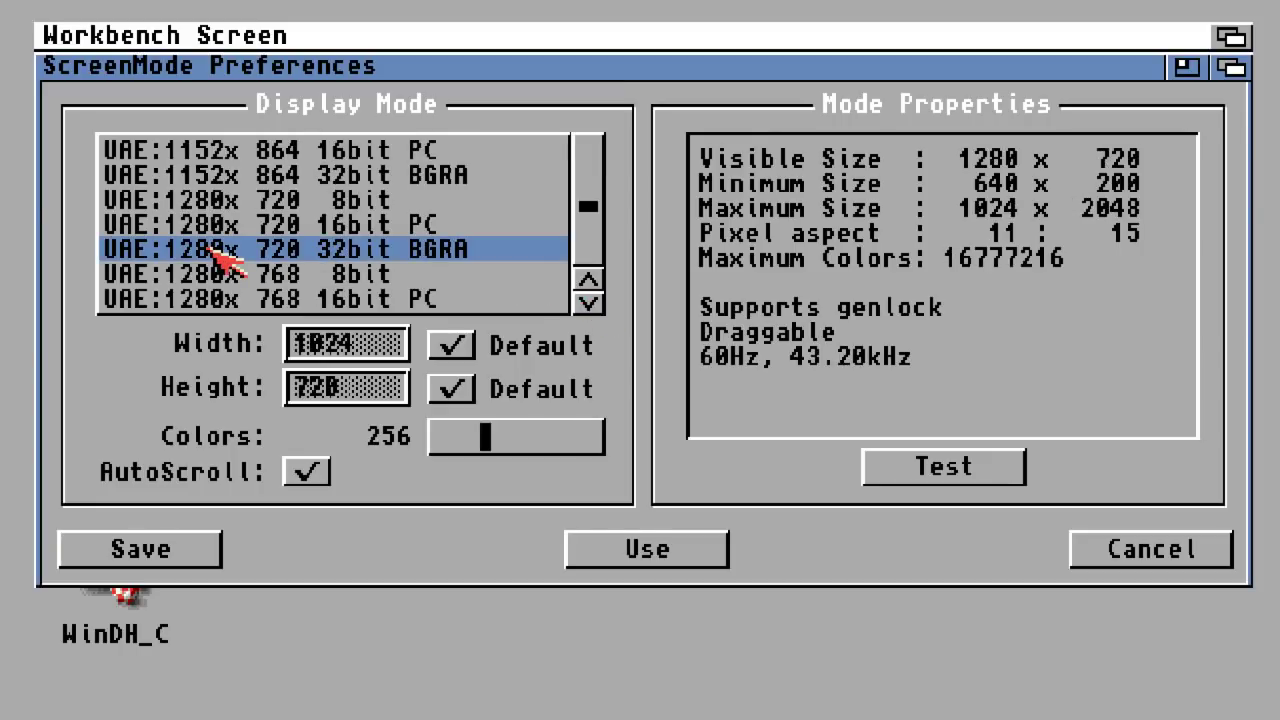
{"action": "left_click_drag", "start_coordinate": [500, 436], "coordinate": [611, 434]}
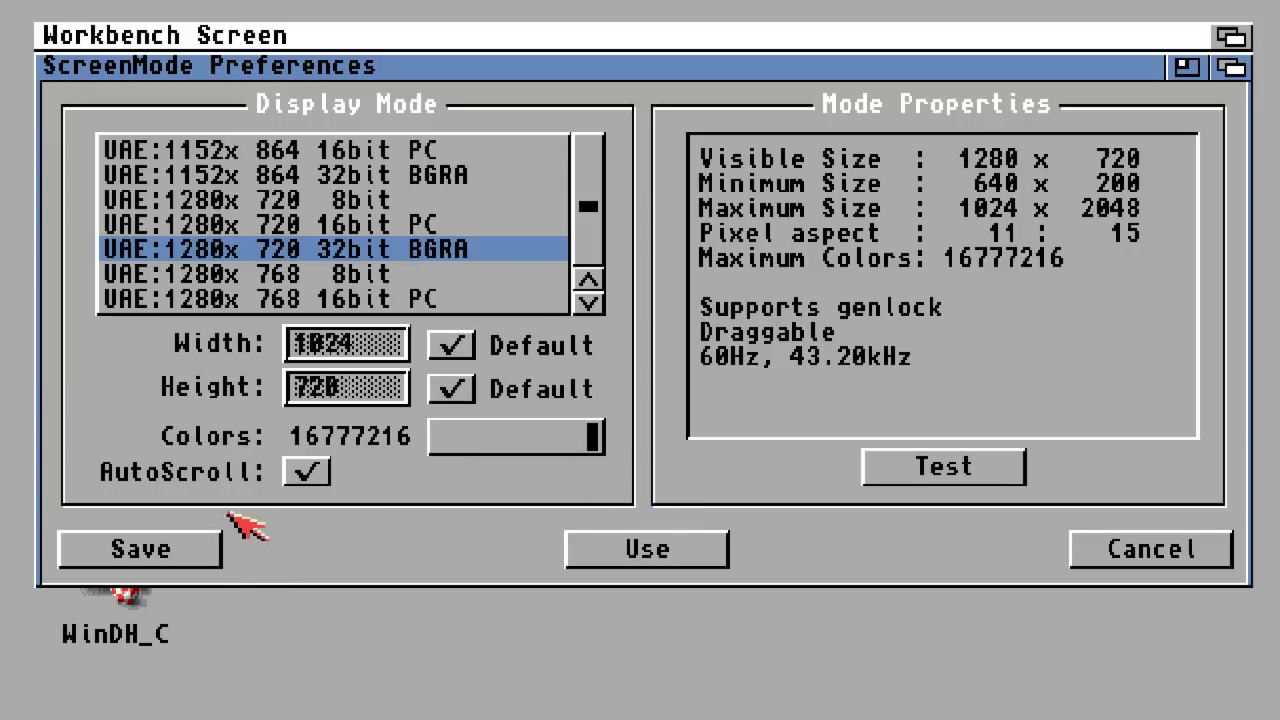
{"action": "left_click", "coordinate": [208, 548]}
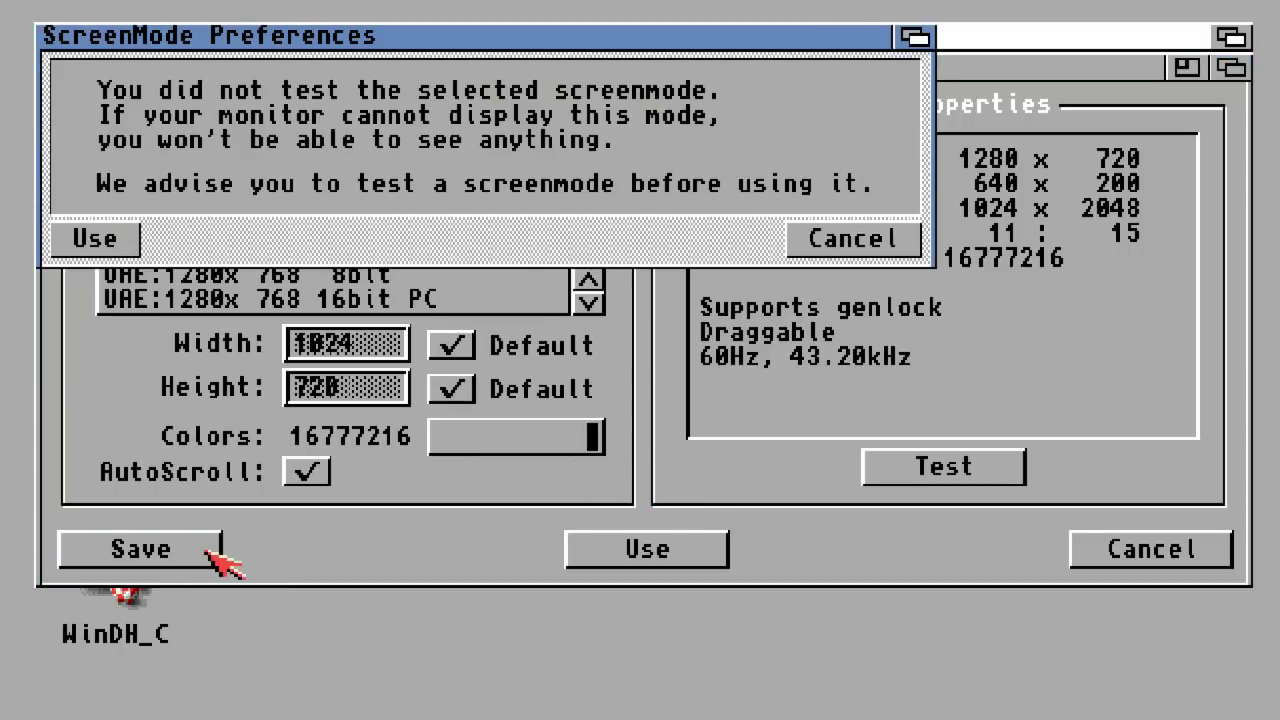
{"action": "left_click", "coordinate": [112, 238]}
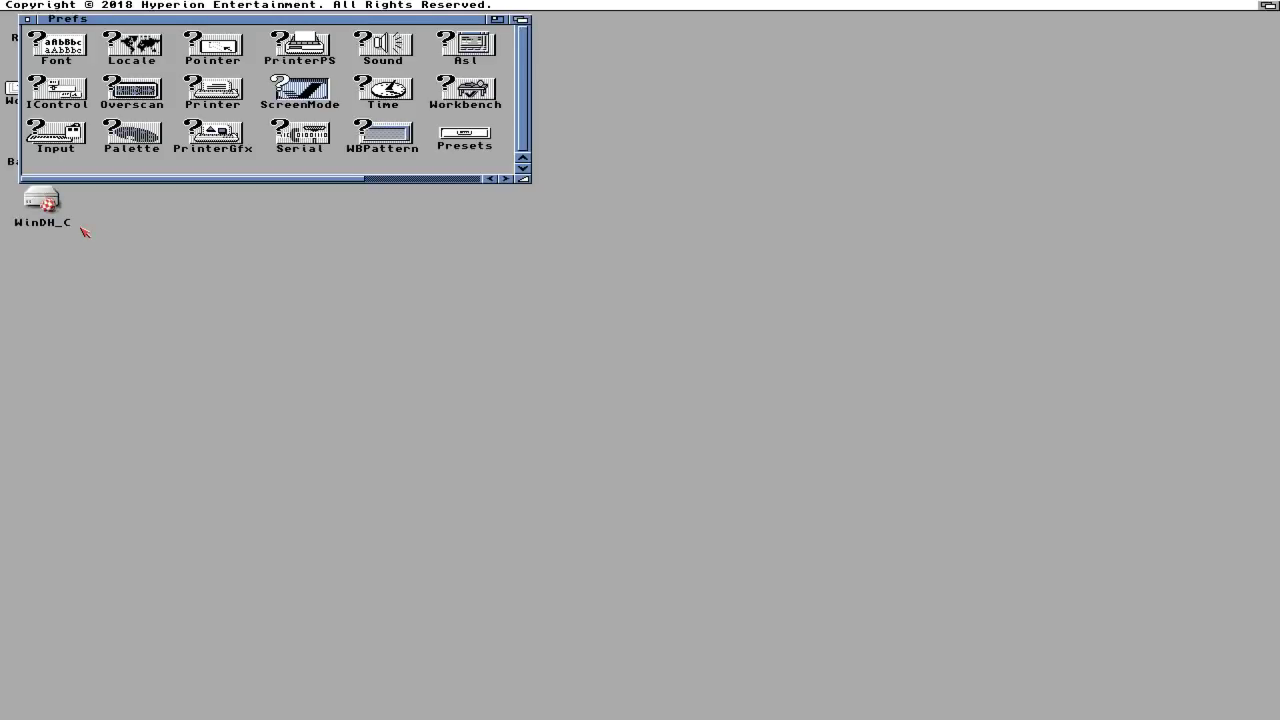
Enlarge the PAL graphics overscan area to 670 x 264 at position (54, 7) in the Overscan preferences and save
{"action": "left_click", "coordinate": [446, 186]}
{"action": "left_click", "coordinate": [444, 179]}
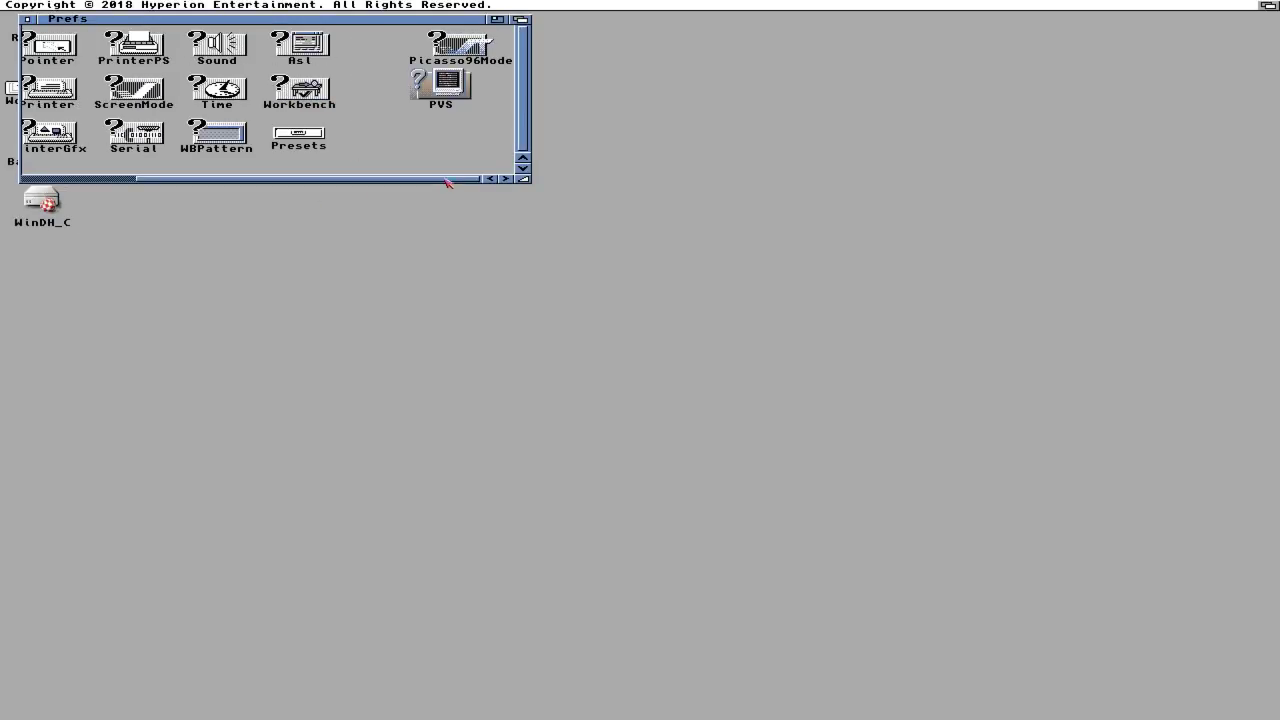
{"action": "left_click_drag", "start_coordinate": [310, 179], "coordinate": [196, 179]}
{"action": "double_click", "coordinate": [131, 98]}
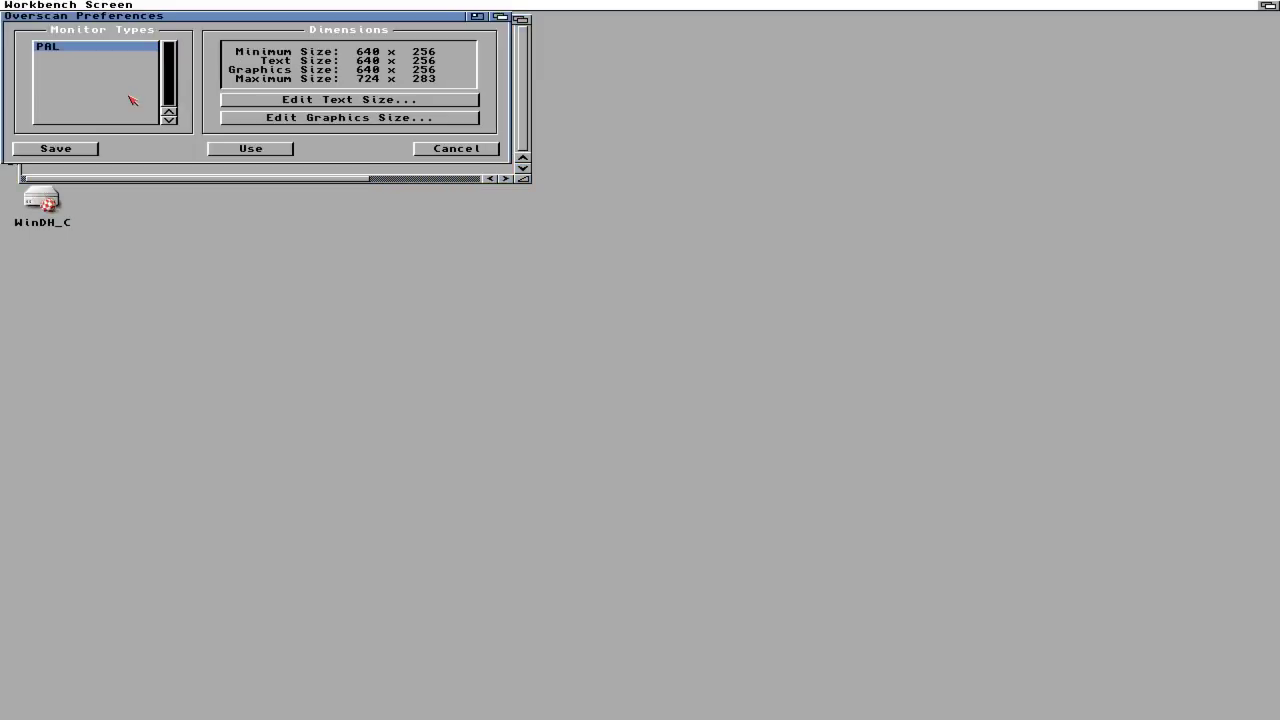
{"action": "left_click", "coordinate": [320, 118]}
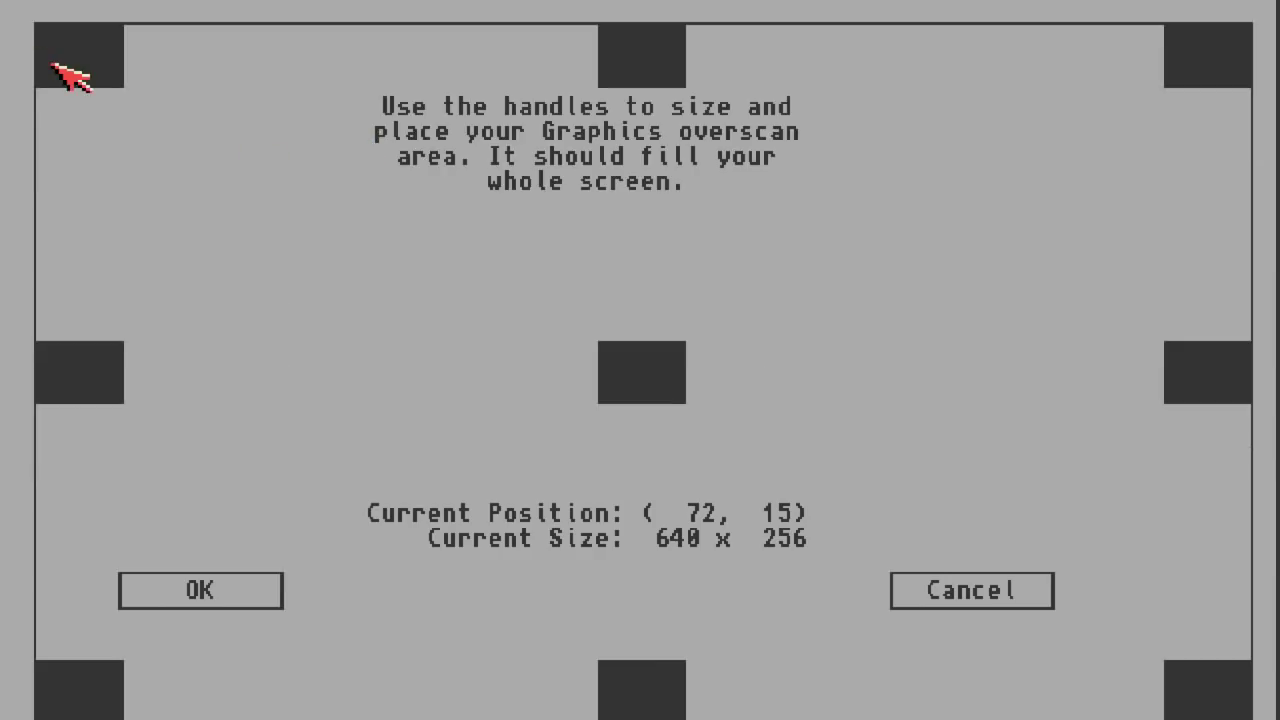
{"action": "left_click_drag", "start_coordinate": [52, 64], "coordinate": [18, 42]}
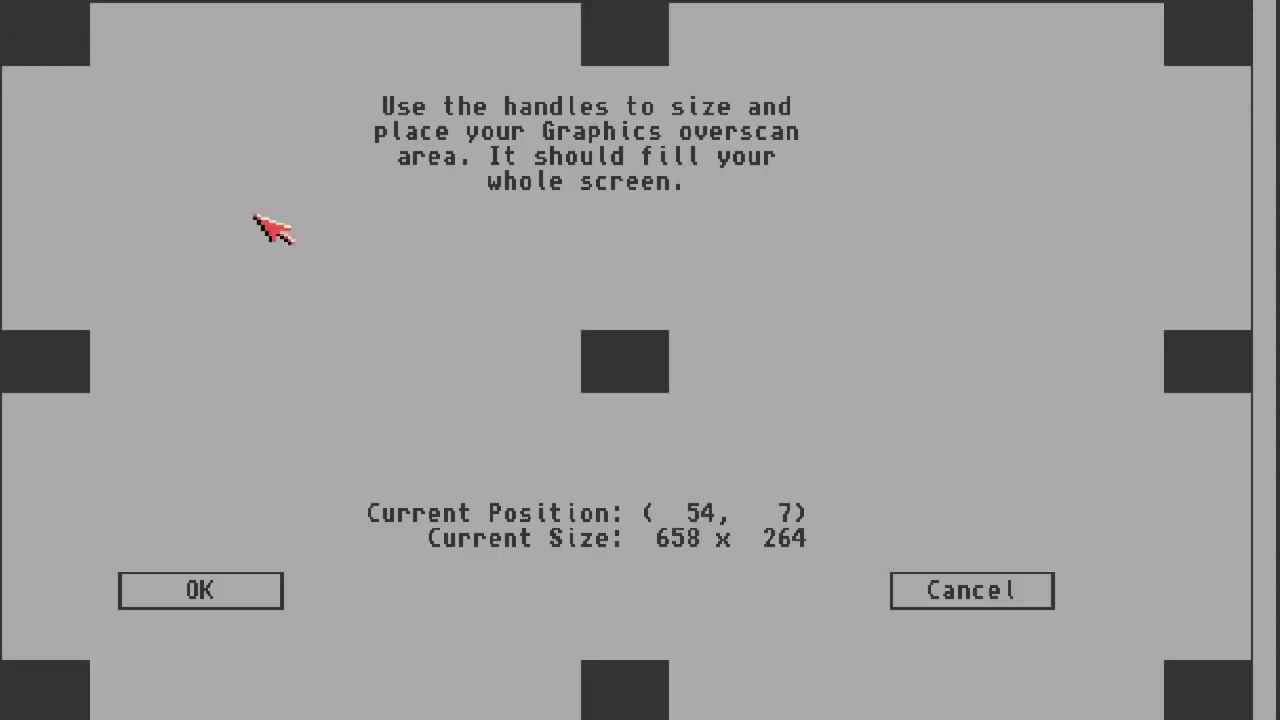
{"action": "left_click_drag", "start_coordinate": [1200, 352], "coordinate": [1226, 354]}
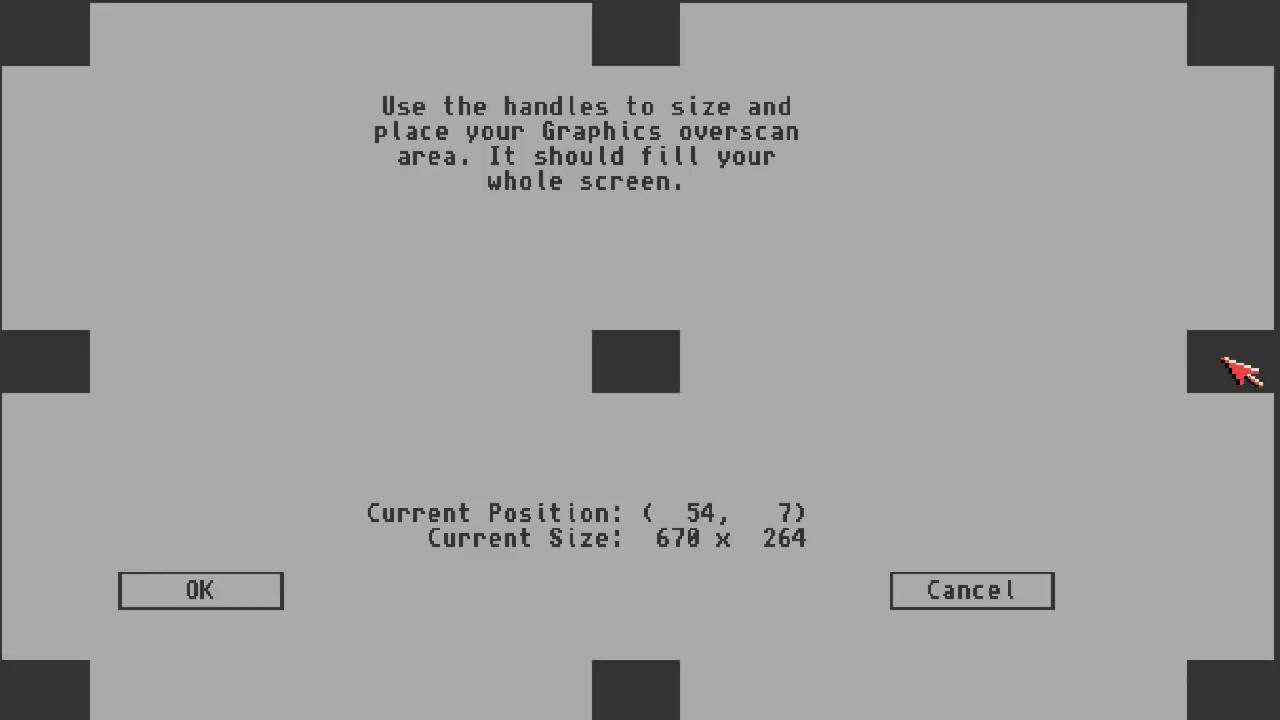
{"action": "left_click", "coordinate": [229, 592]}
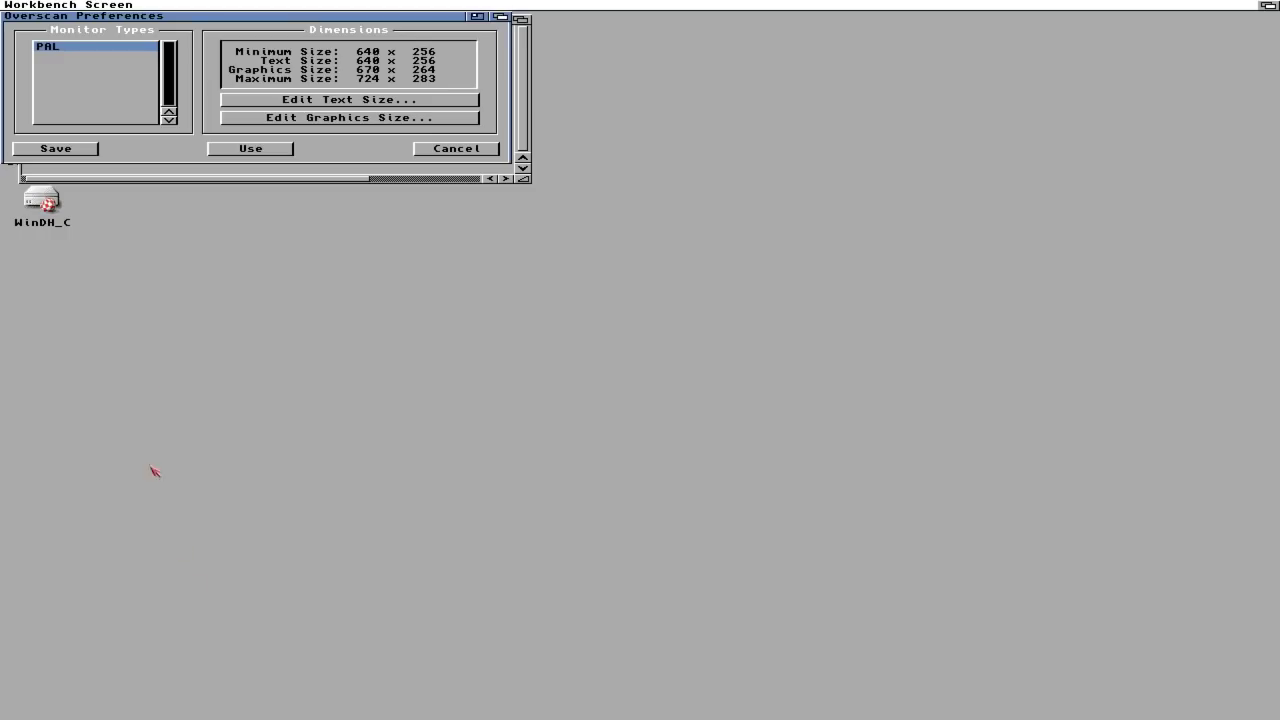
{"action": "left_click", "coordinate": [82, 151]}
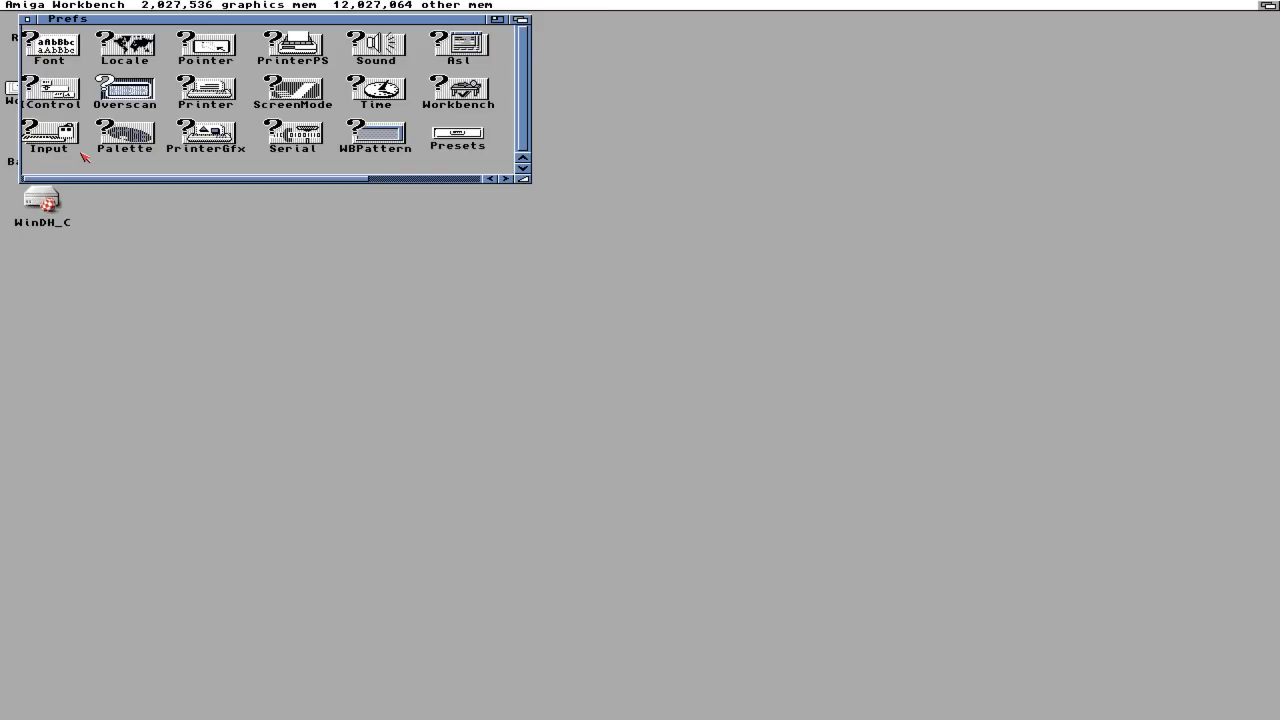
Close the Prefs drawer and the Workbench disk window
{"action": "left_click", "coordinate": [28, 20]}
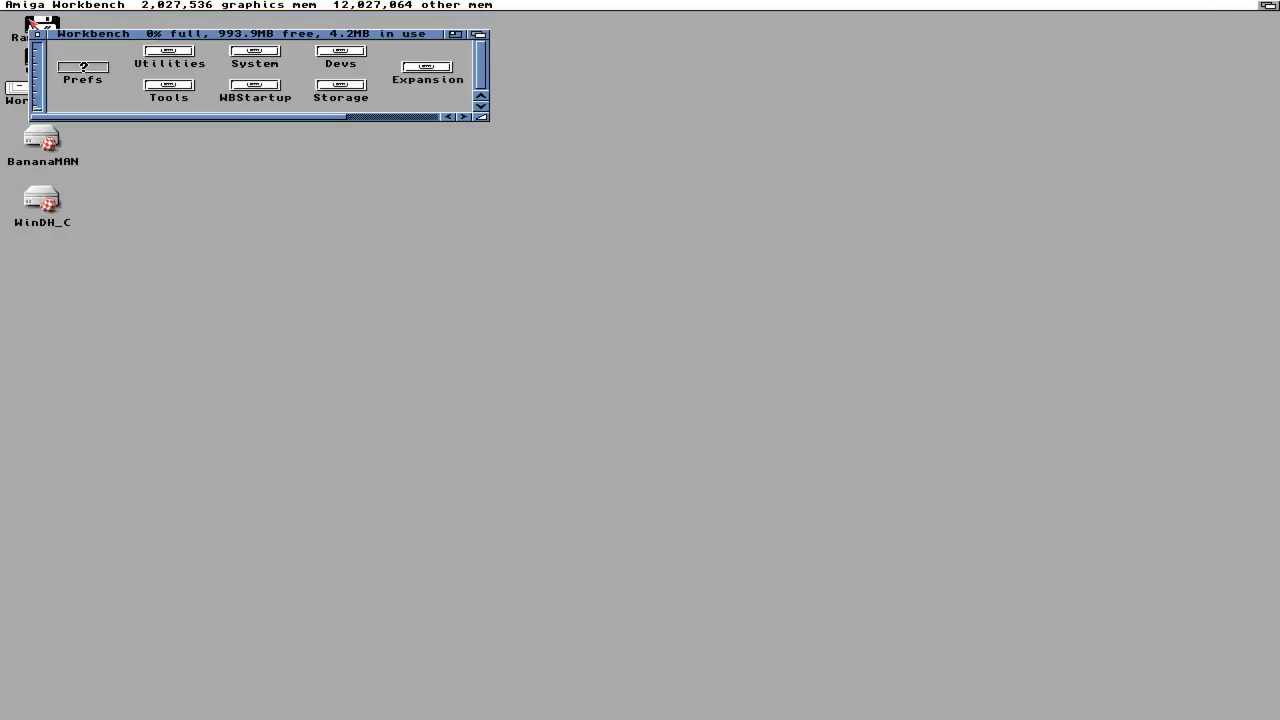
{"action": "left_click", "coordinate": [42, 36]}
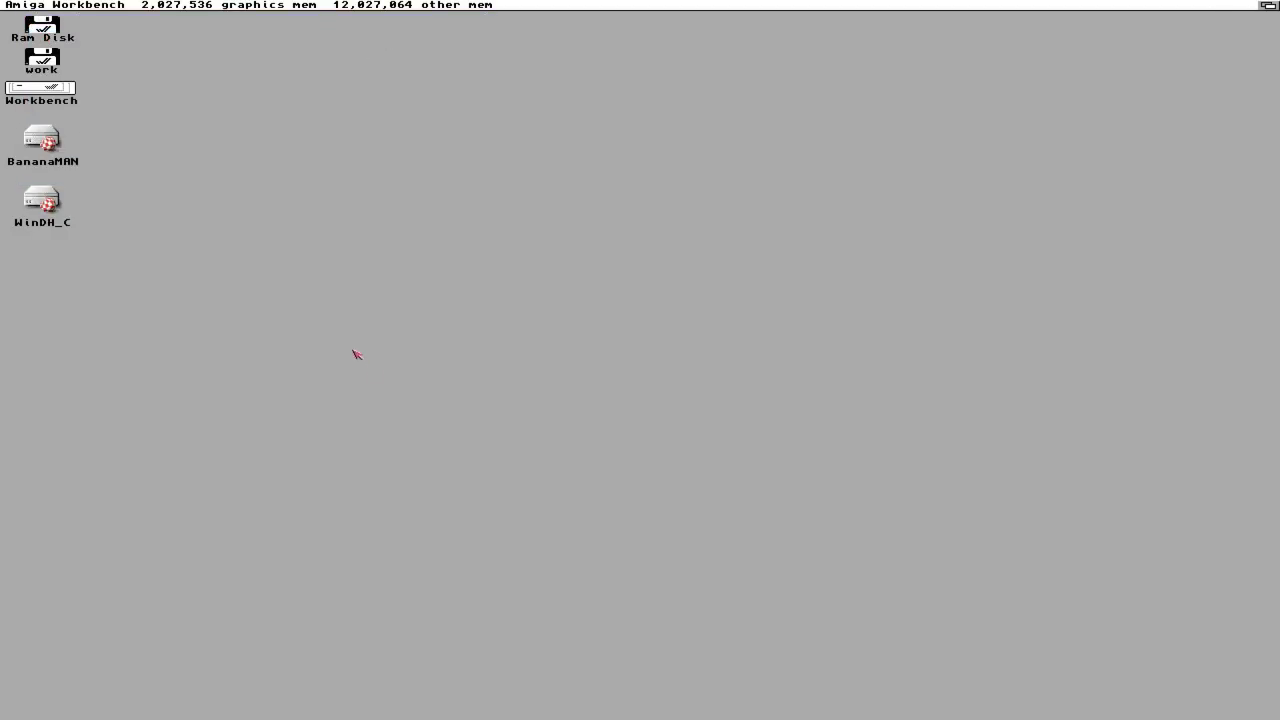
{"action": "right_click", "coordinate": [228, 4]}
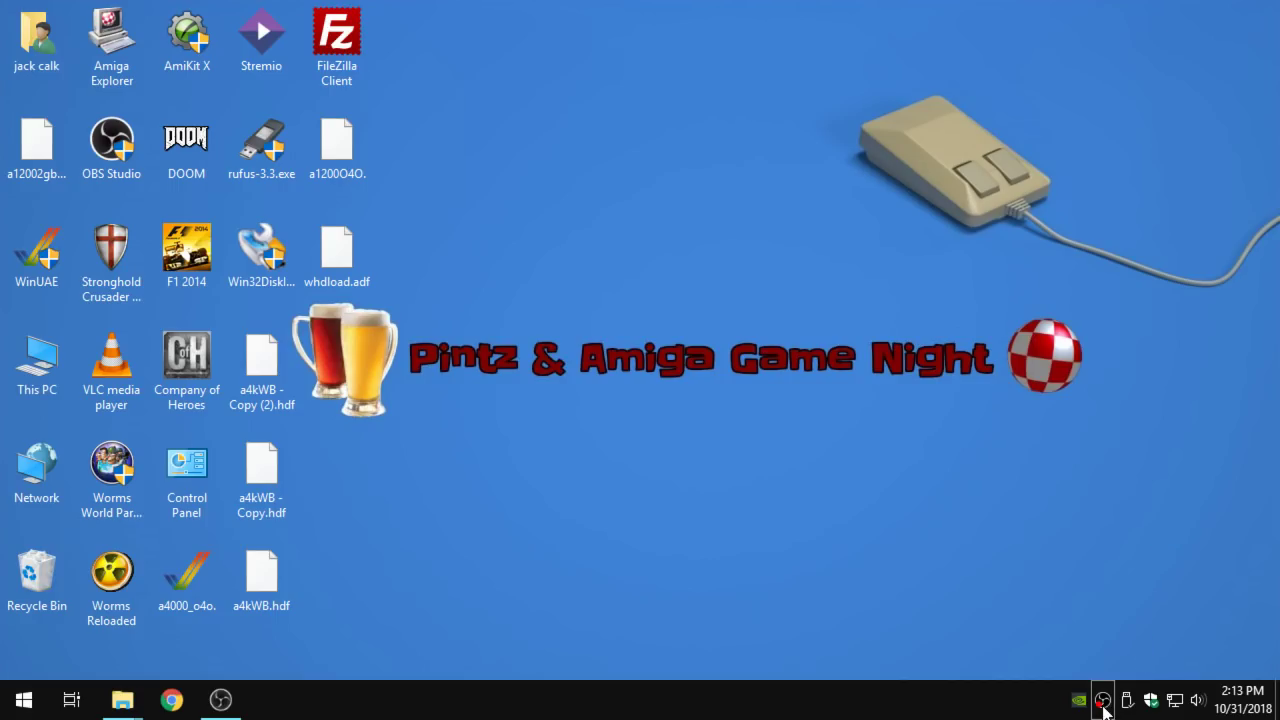
{"action": "right_click", "coordinate": [1103, 704]}
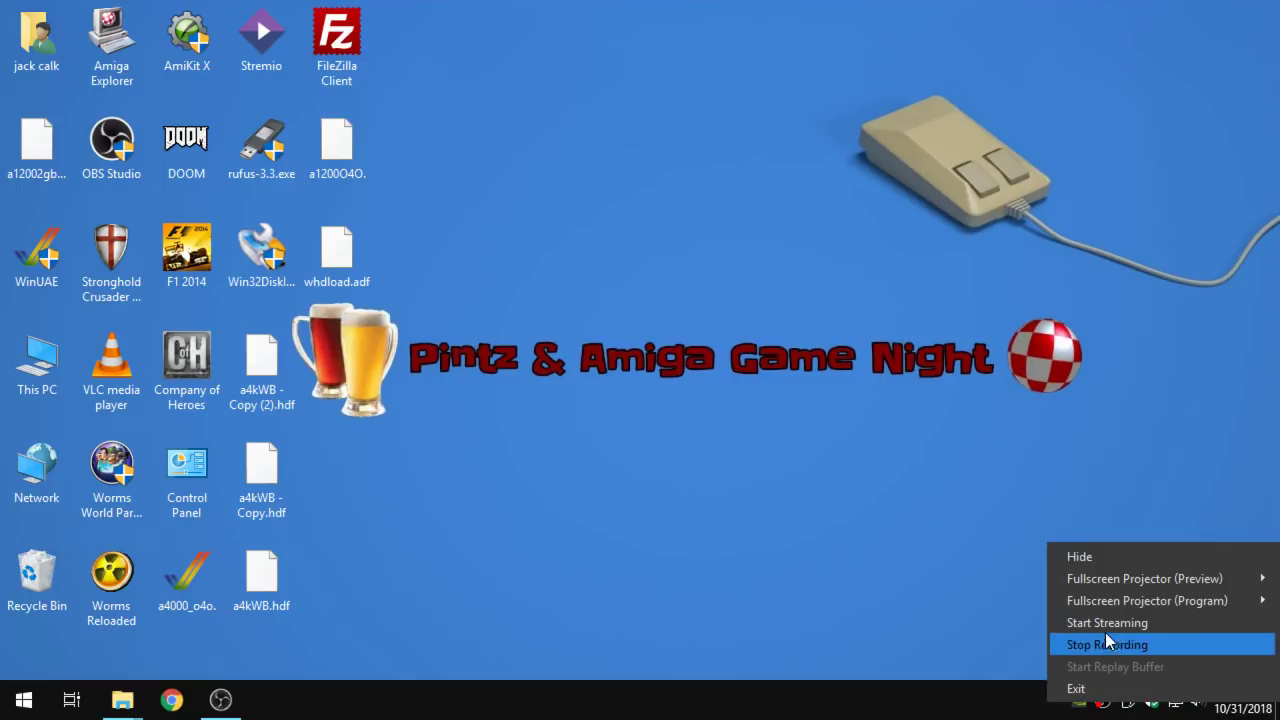